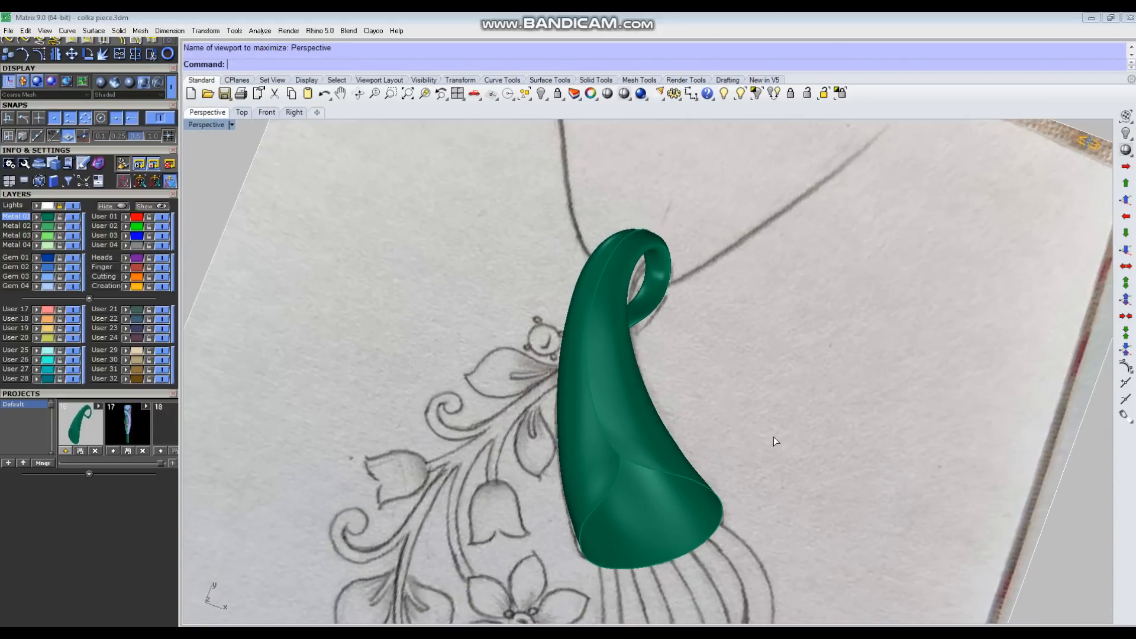
Step: Switch to the Top view and move the green horn model off the pendant sketch, clear of its right side
key("ctrl+F1")
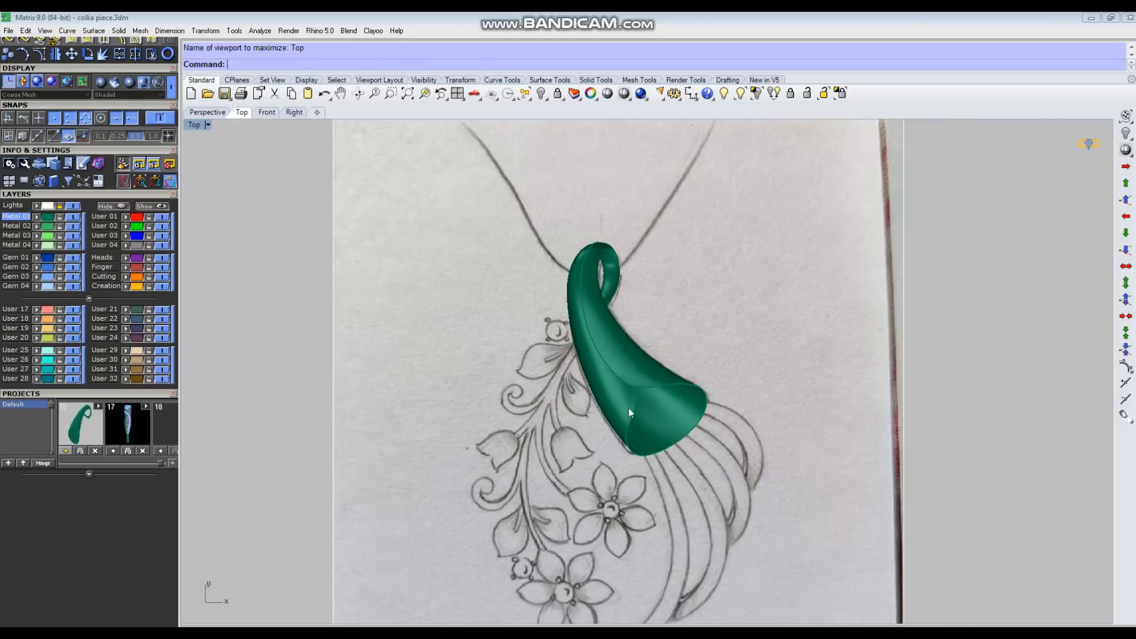
left_click(600, 346)
left_click_drag(640, 316, 770, 314)
left_click(783, 233)
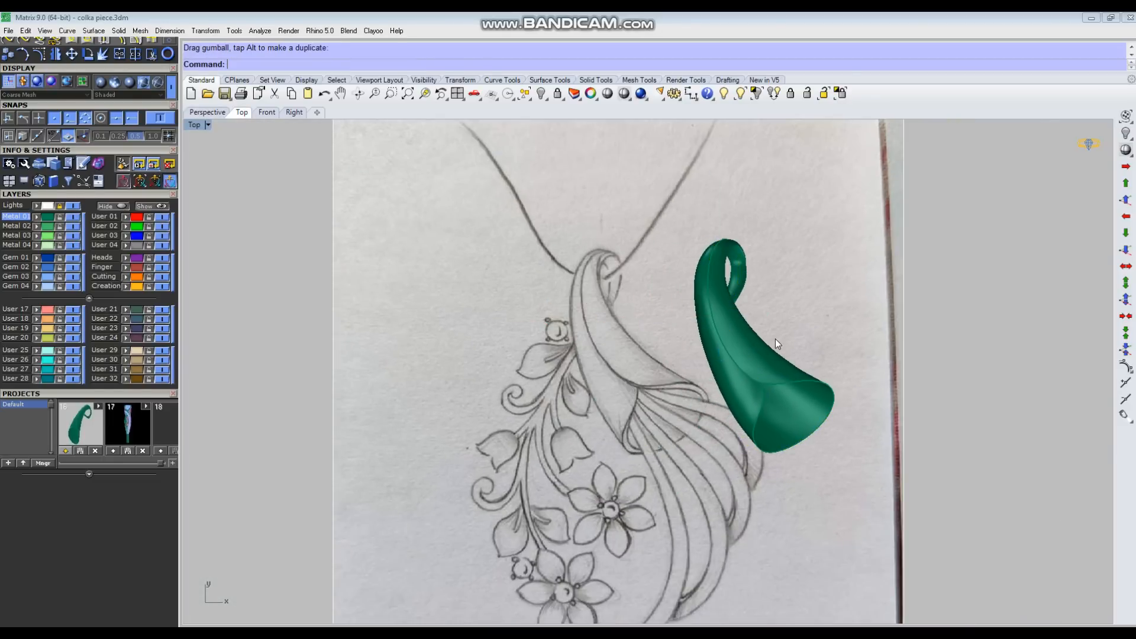
scroll(775, 339, "down", 3)
scroll(692, 340, "down", 1)
scroll(692, 339, "up", 1)
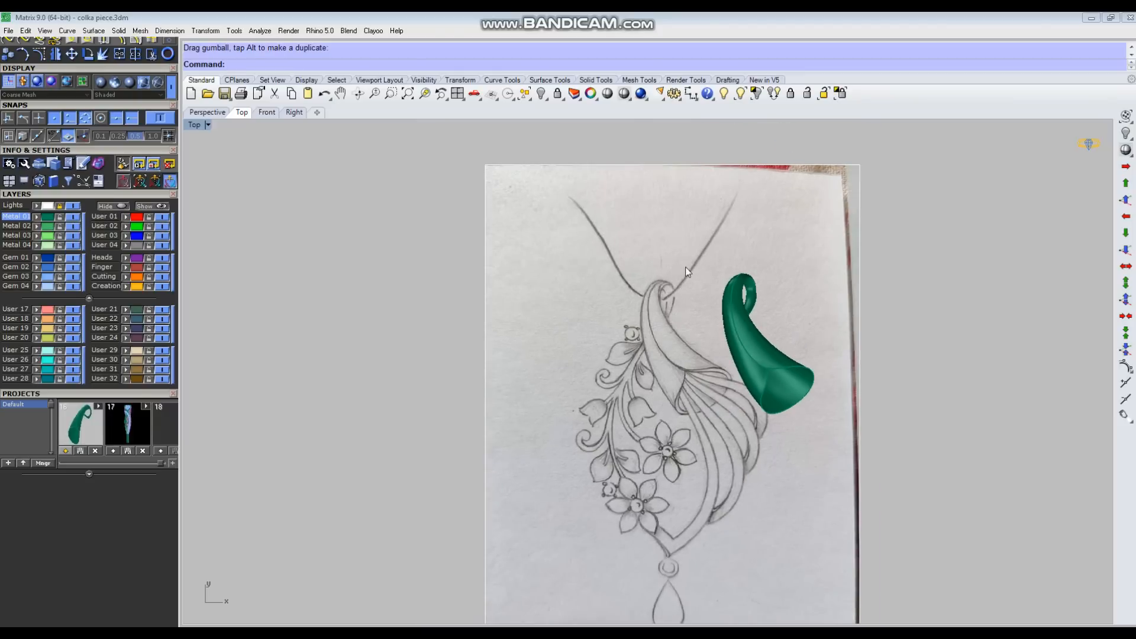
scroll(750, 394, "up", 3)
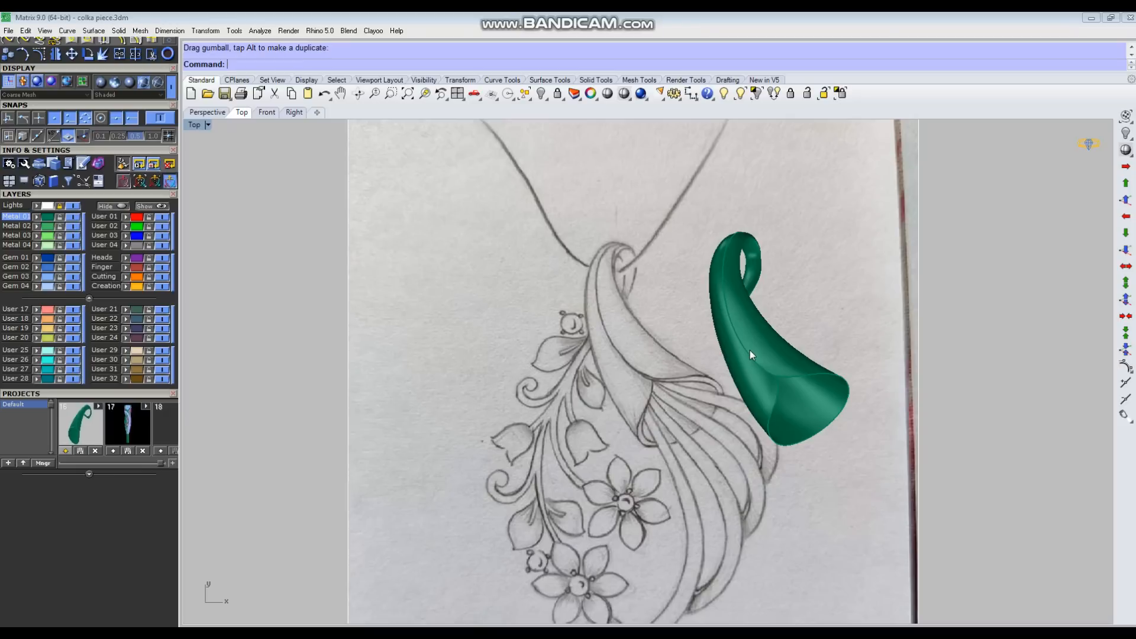
left_click(750, 350)
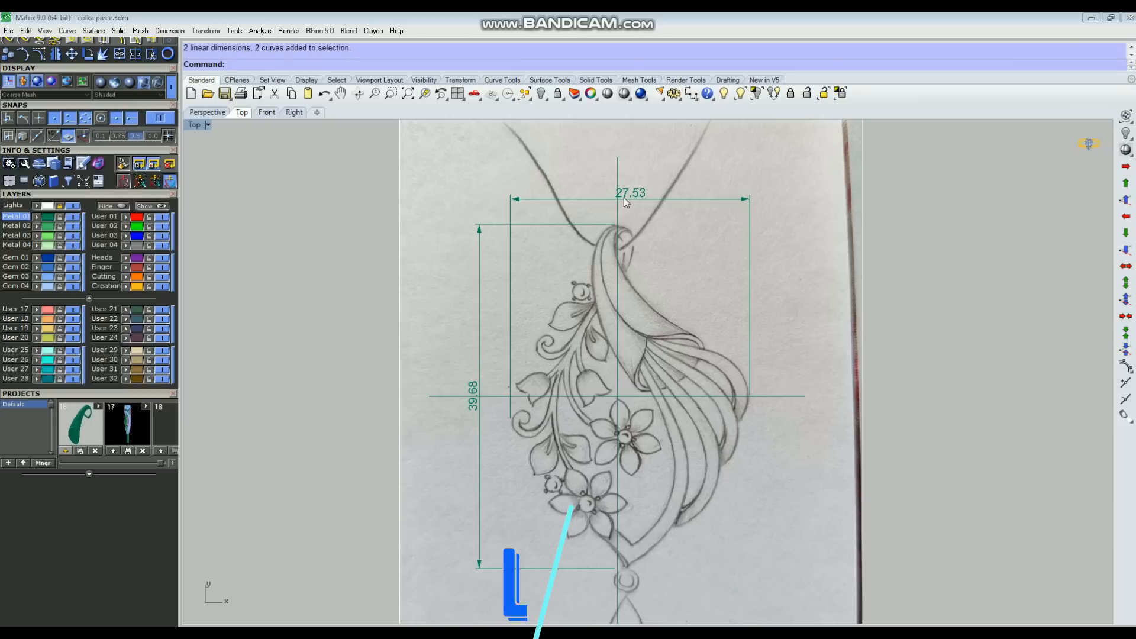
Step: Delete the overall width and height dimensions from the pendant sketch, leaving the two crossing guide lines
left_click_drag(539, 175, 507, 273)
scroll(580, 328, "down", 1)
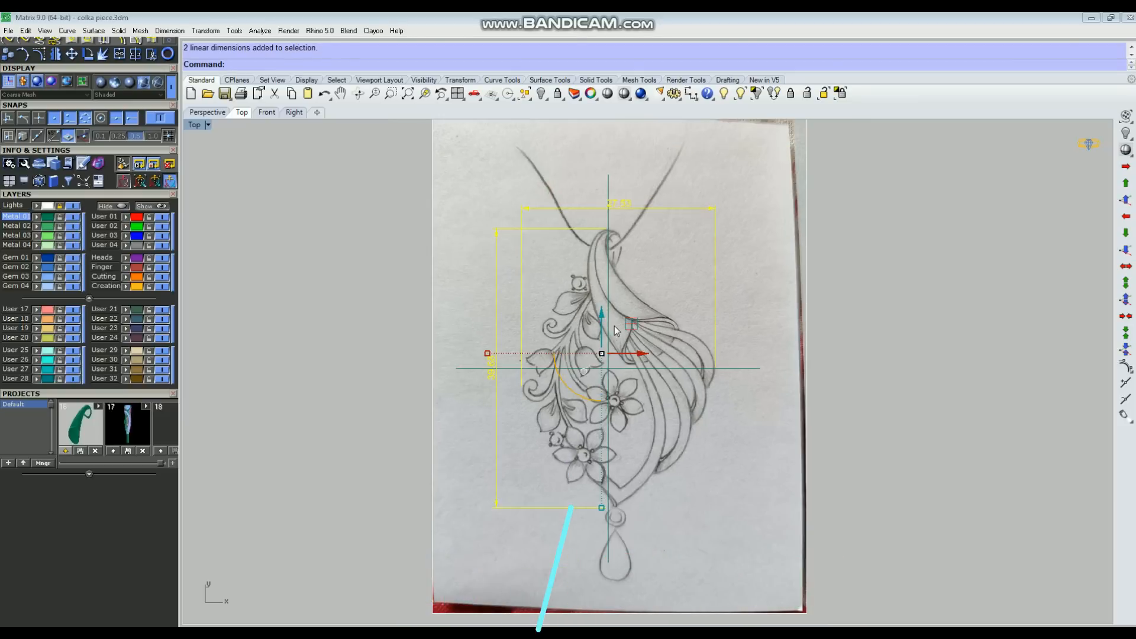
key("Delete")
scroll(620, 293, "up", 2)
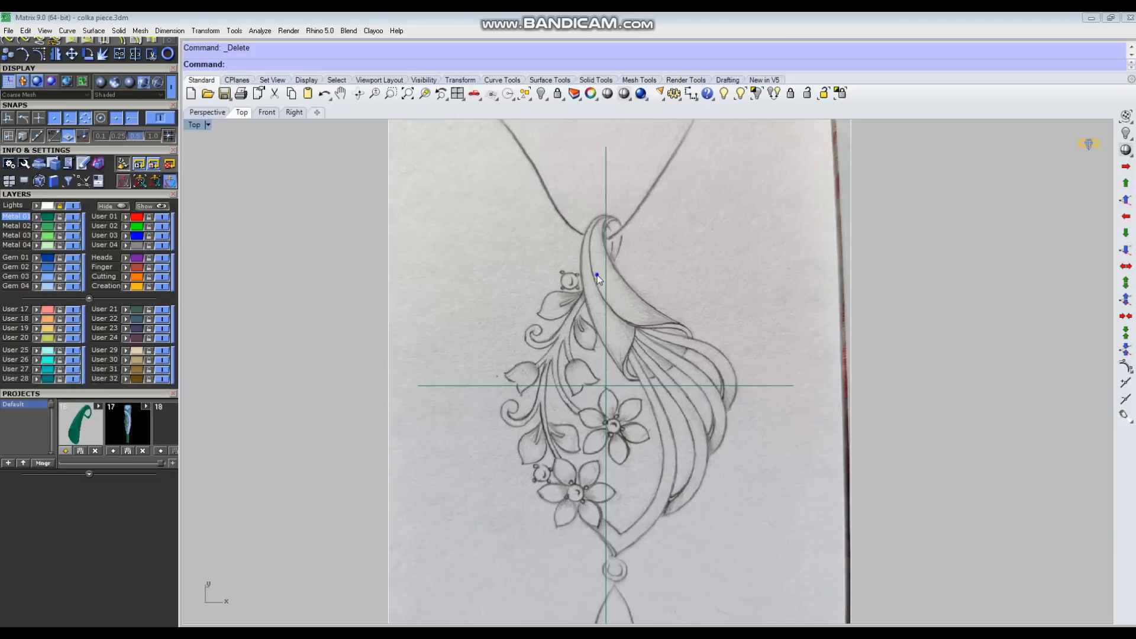
right_click_drag(624, 290, 661, 311)
scroll(665, 268, "down", 1)
scroll(620, 251, "up", 2)
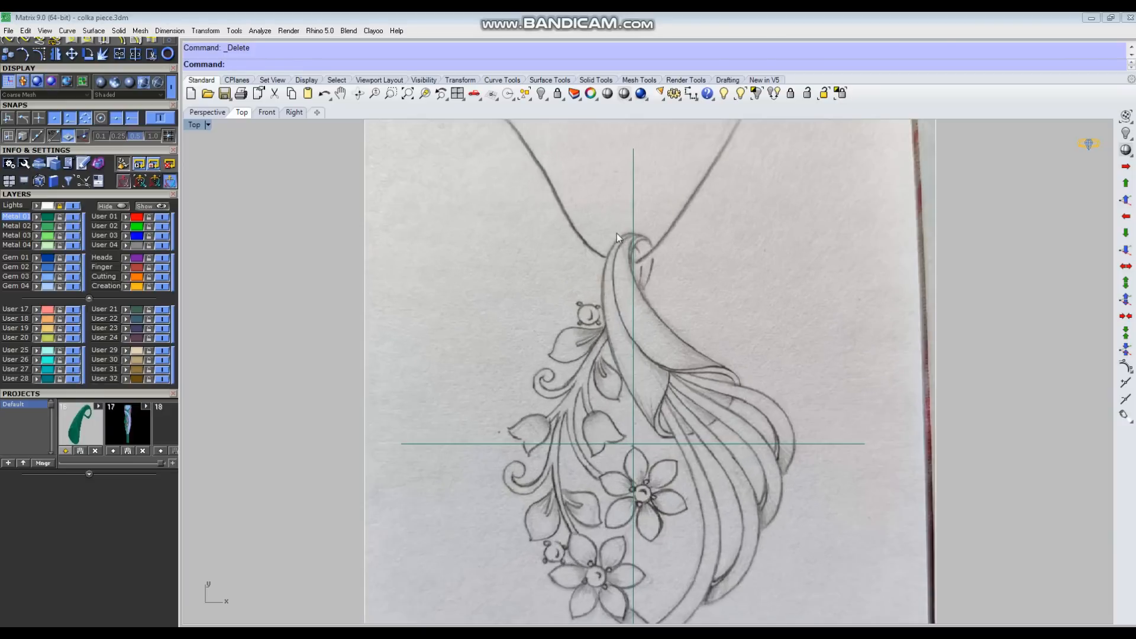
right_click_drag(670, 323, 730, 275)
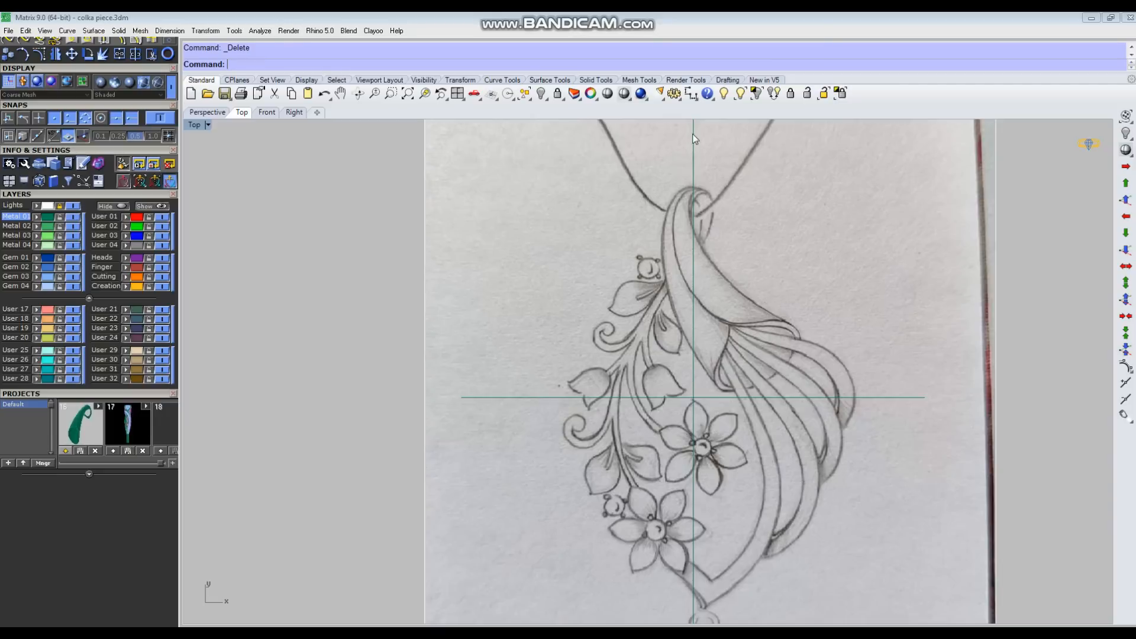
Step: Place an aligned dimension across the open mouth of the horn shape in the sketch
left_click(691, 93)
left_click(741, 116)
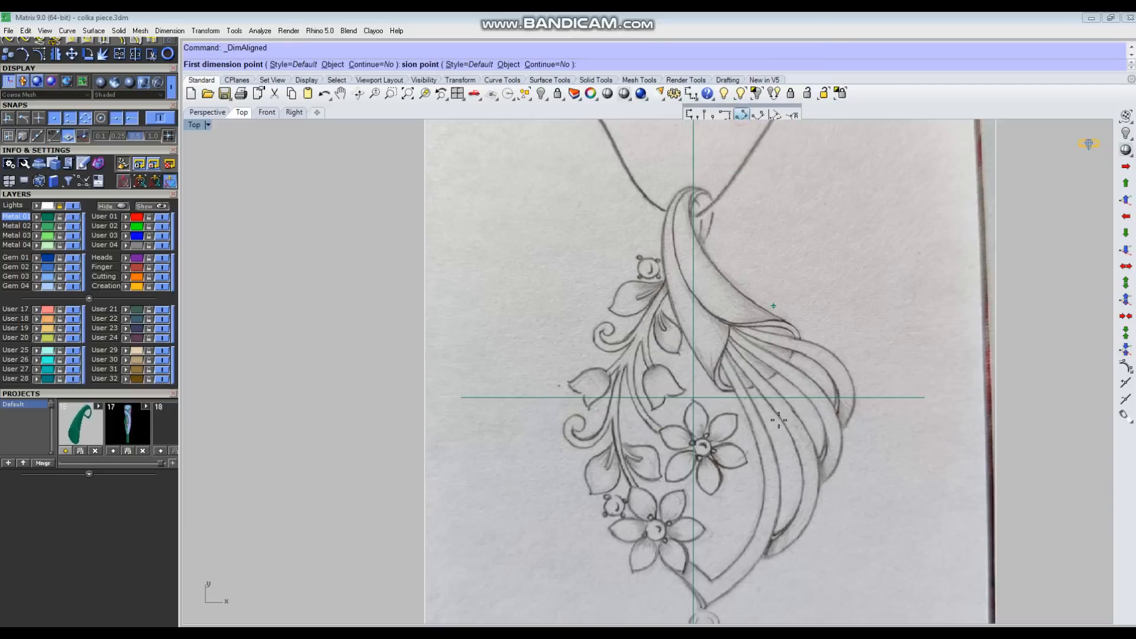
scroll(769, 411, "up", 4)
left_click(702, 386)
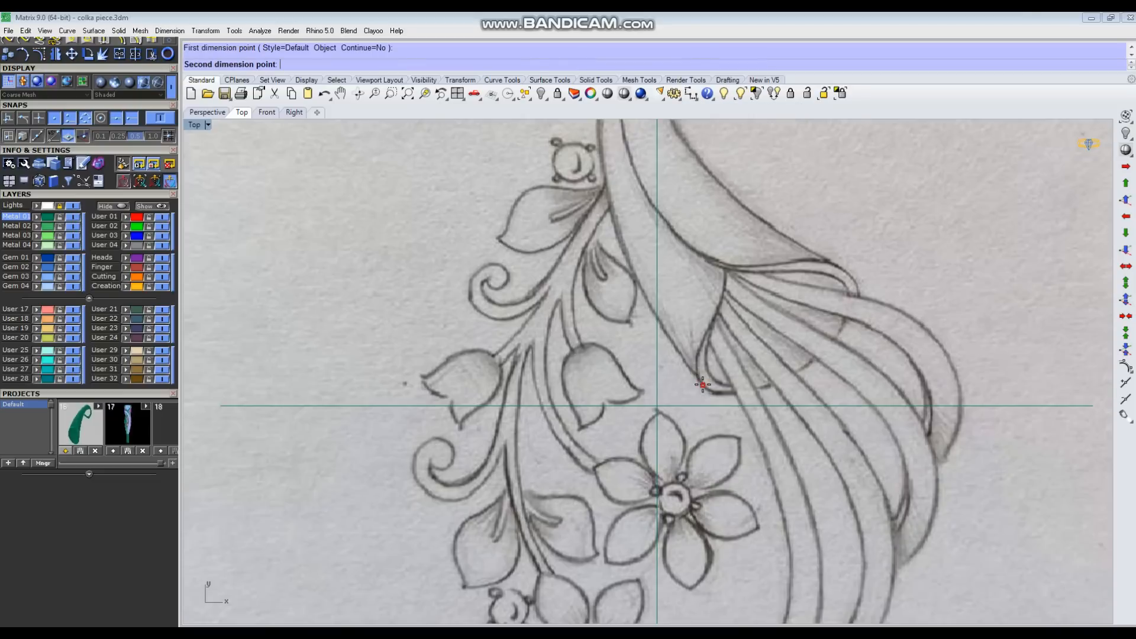
left_click(858, 285)
left_click(932, 335)
scroll(790, 430, "down", 5)
scroll(758, 366, "up", 3)
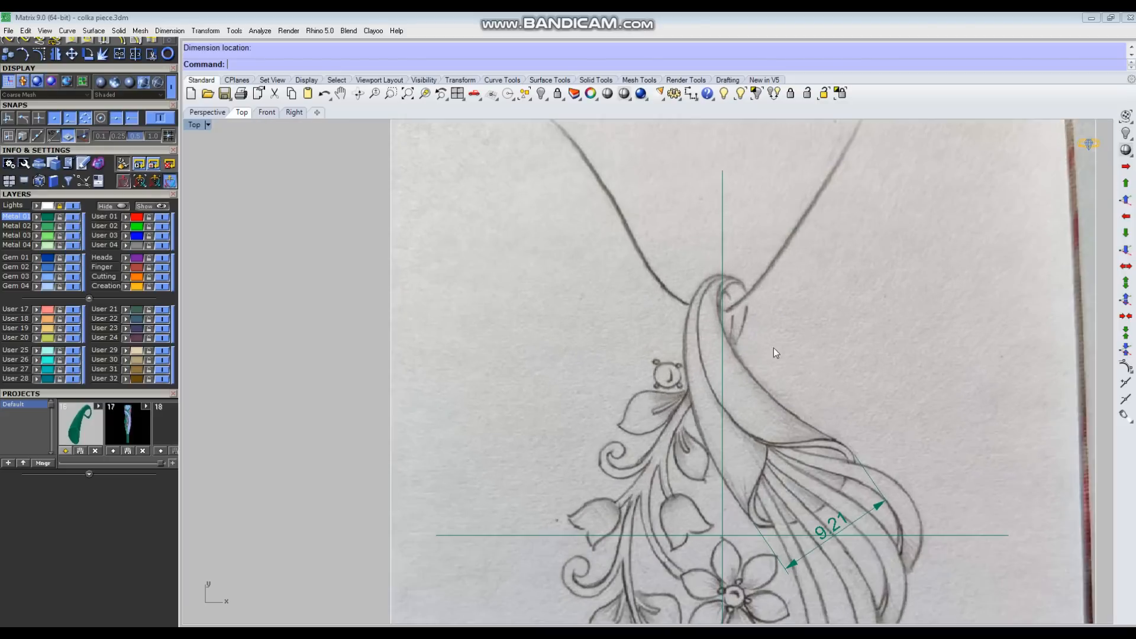
Step: Draw an interpolated curve about 28 mm long from the horn's mouth along its body and around the bail loop
type("s")
key("Escape")
type("i")
key("Return")
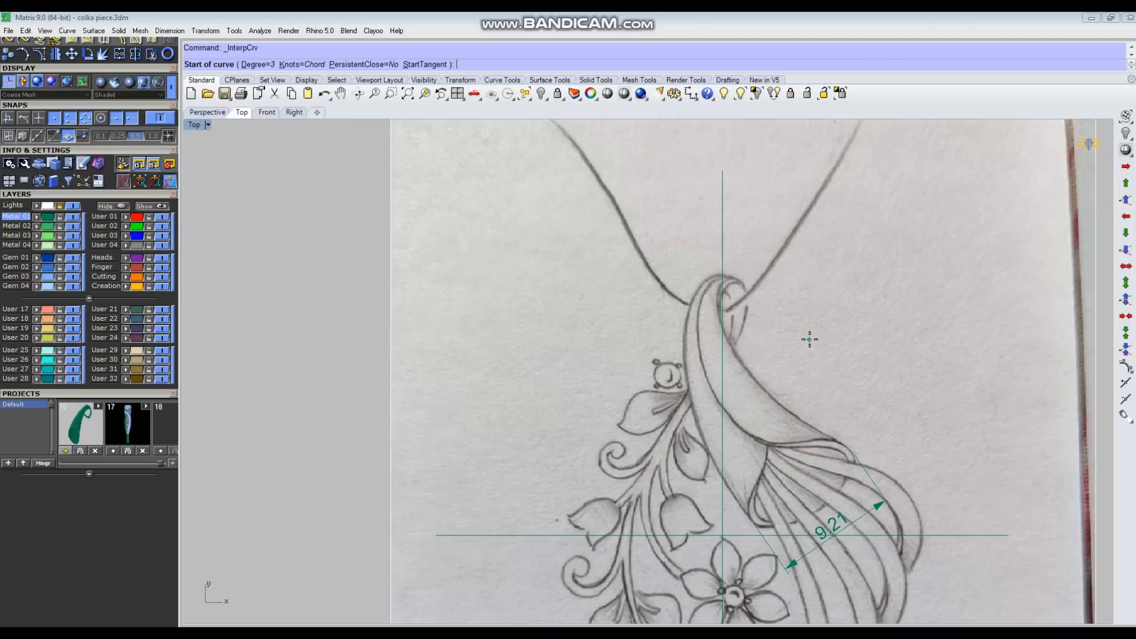
scroll(827, 497, "up", 2)
left_click(822, 508)
left_click(791, 480)
left_click(702, 386)
left_click(650, 298)
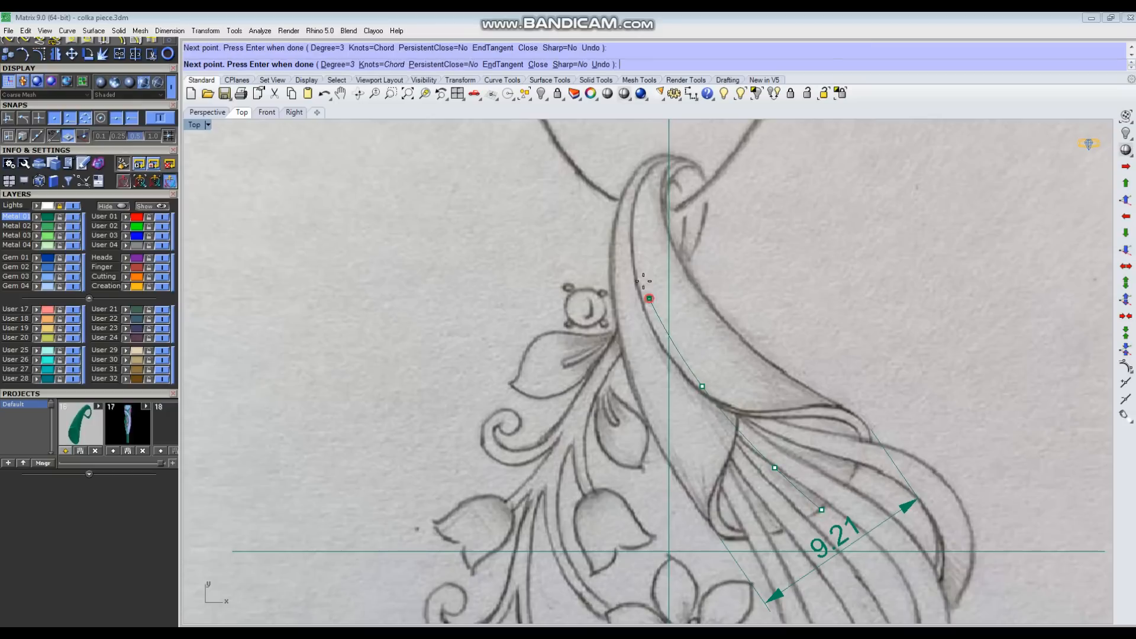
left_click(643, 196)
left_click(660, 165)
left_click(681, 160)
left_click(691, 176)
left_click(691, 215)
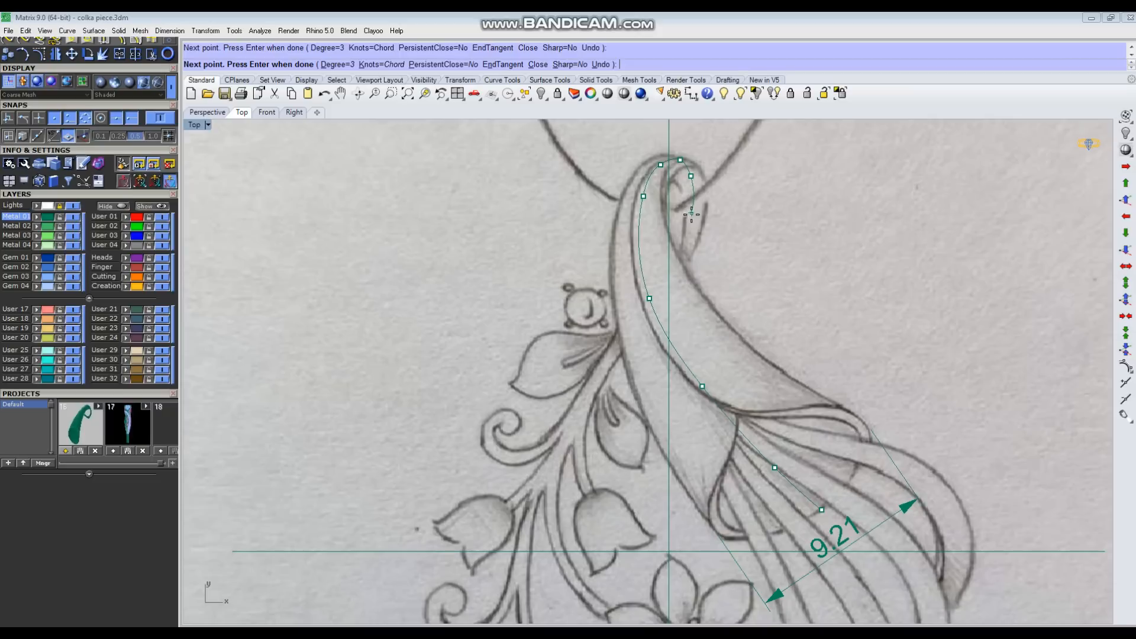
left_click(675, 283)
key("Return")
Step: Measure the length of the traced horn curve, and delete the curve
type("Length")
key("Return")
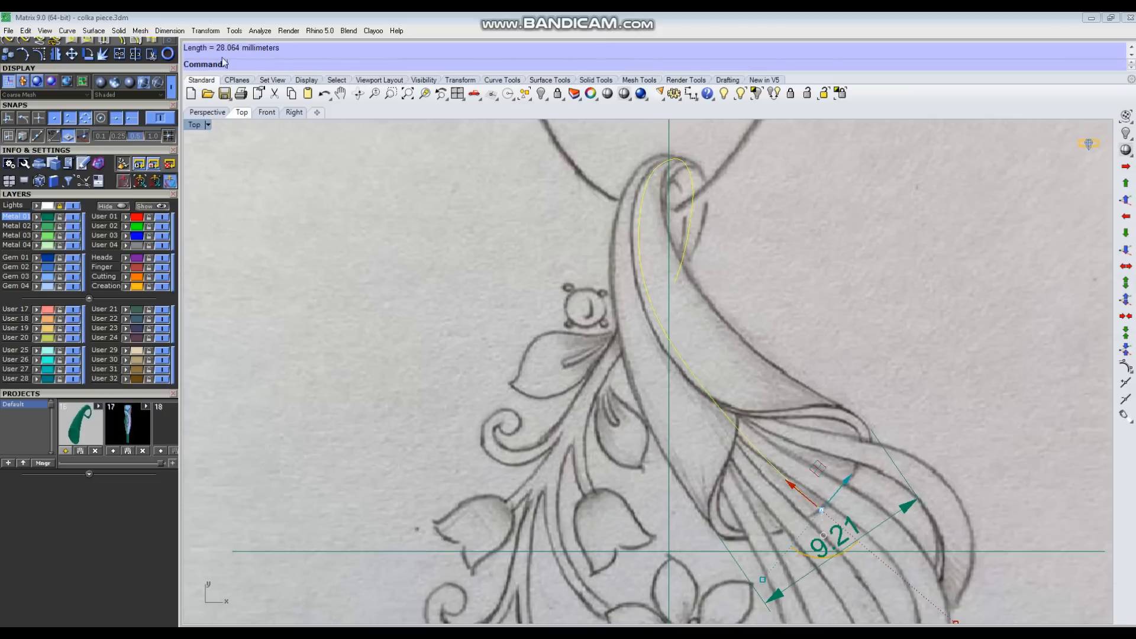
scroll(752, 325, "down", 2)
key("Delete")
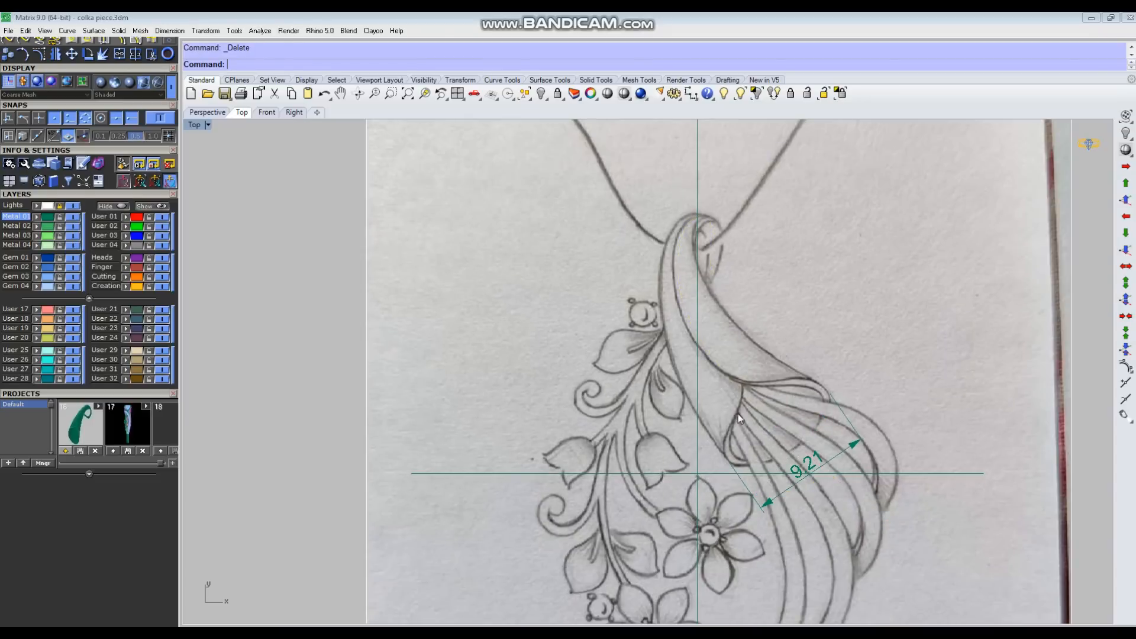
Step: Delete the aligned dimension across the horn's mouth
left_click(809, 389)
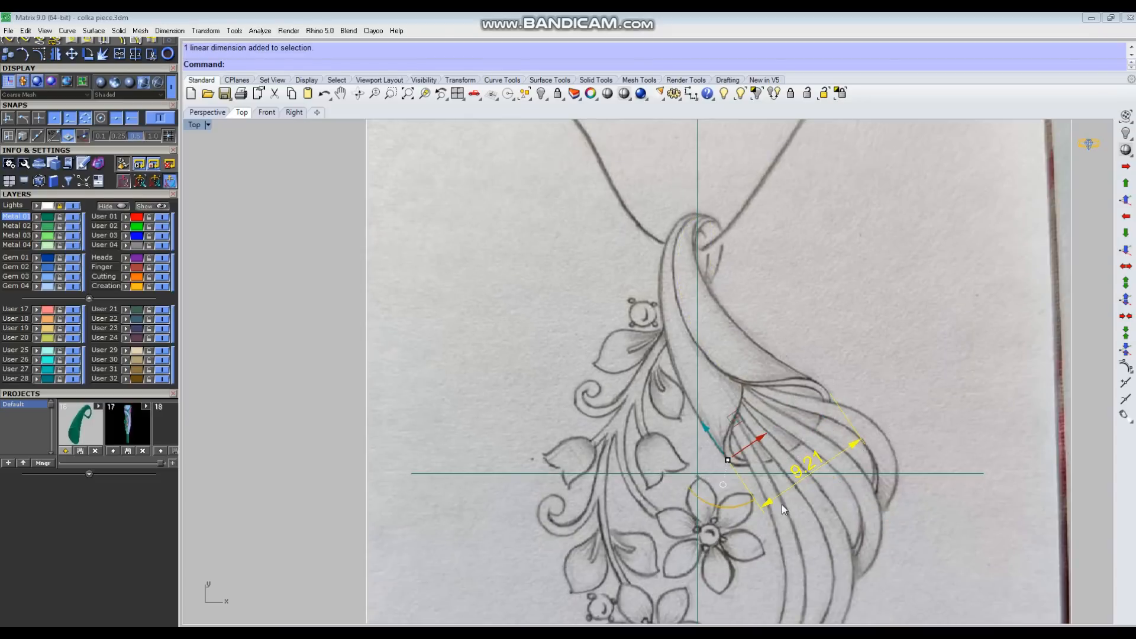
scroll(799, 395, "down", 1)
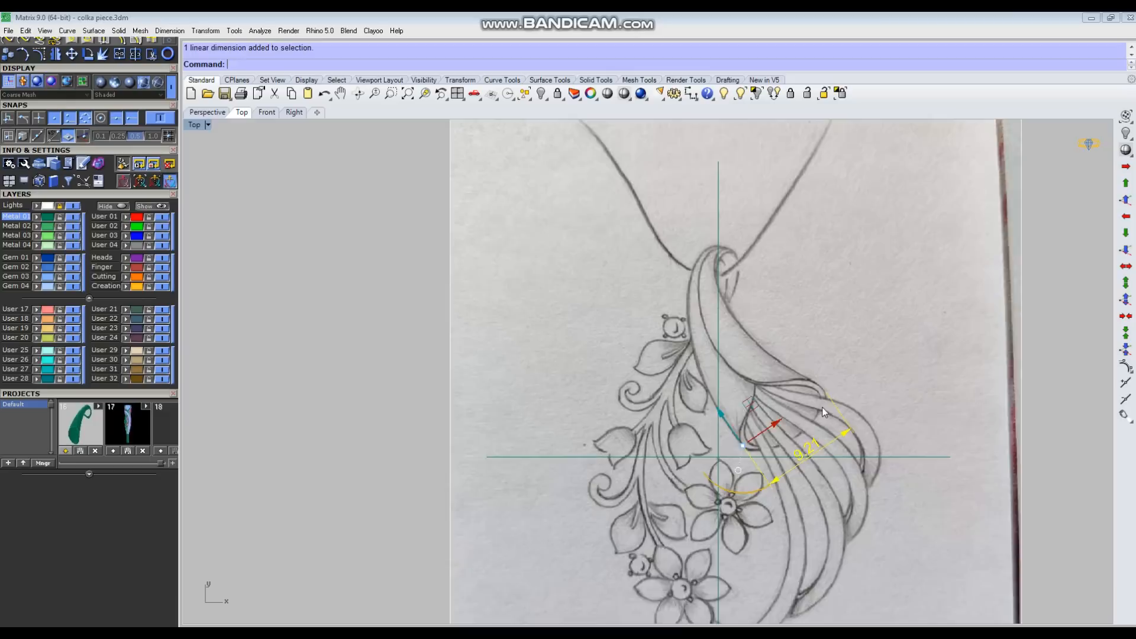
scroll(824, 411, "down", 1)
key("Delete")
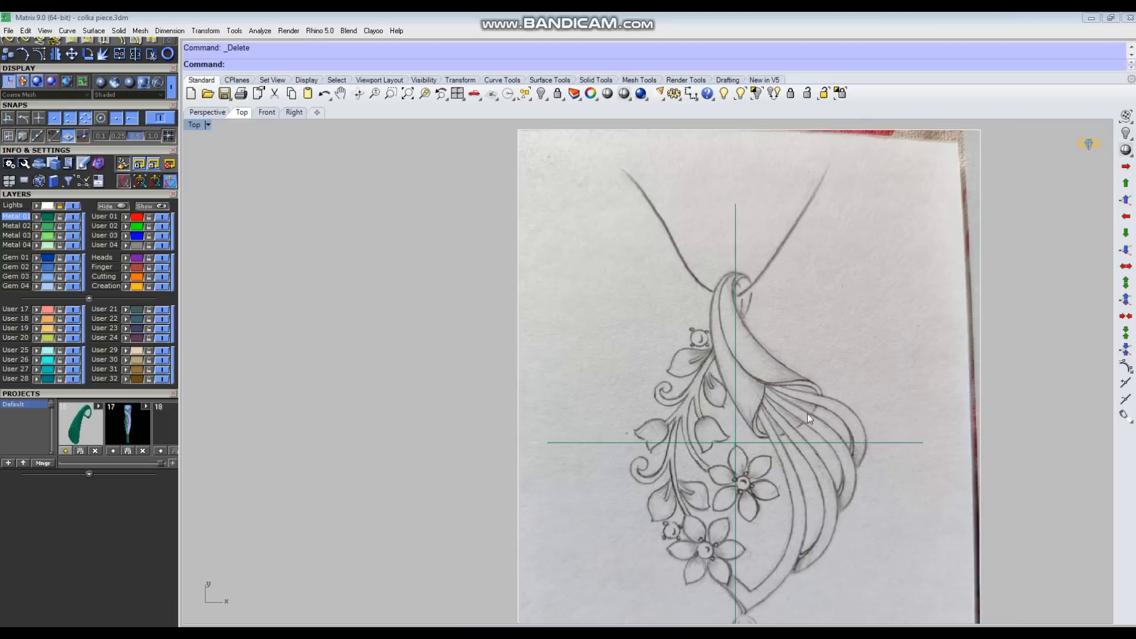
Step: Turn off the Lights layer to hide the sketch picture, and delete the two crossing guide lines
left_click(72, 205)
right_click_drag(917, 442, 847, 412)
left_click_drag(772, 307, 558, 452)
key("Delete")
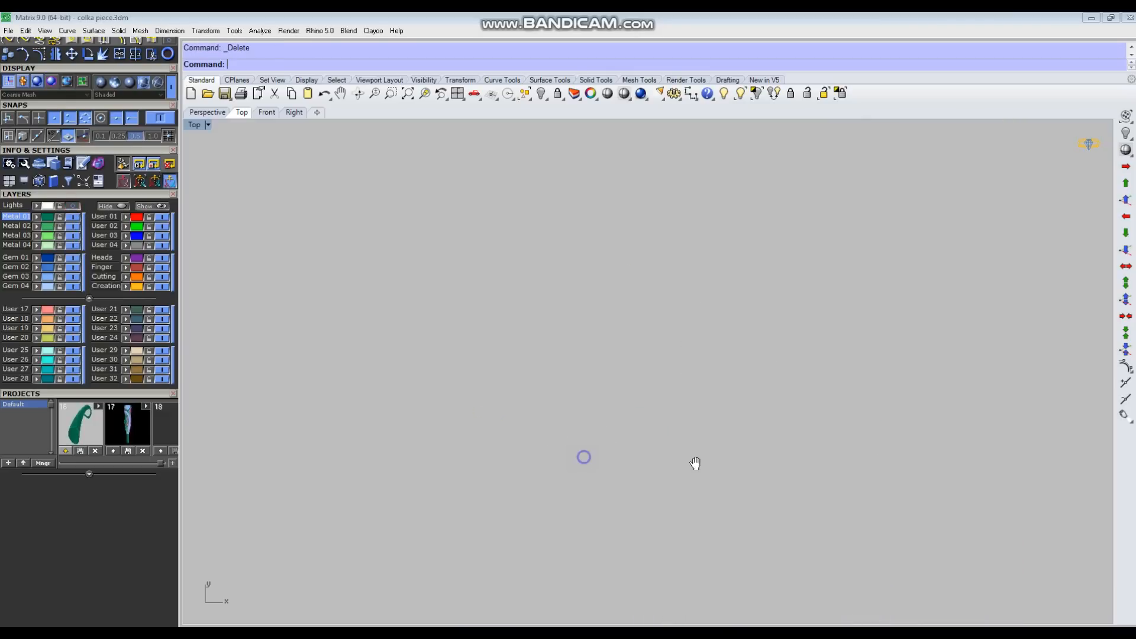
Step: Draw a vertical line 28 mm long in the empty Top view
type("line")
key("Return")
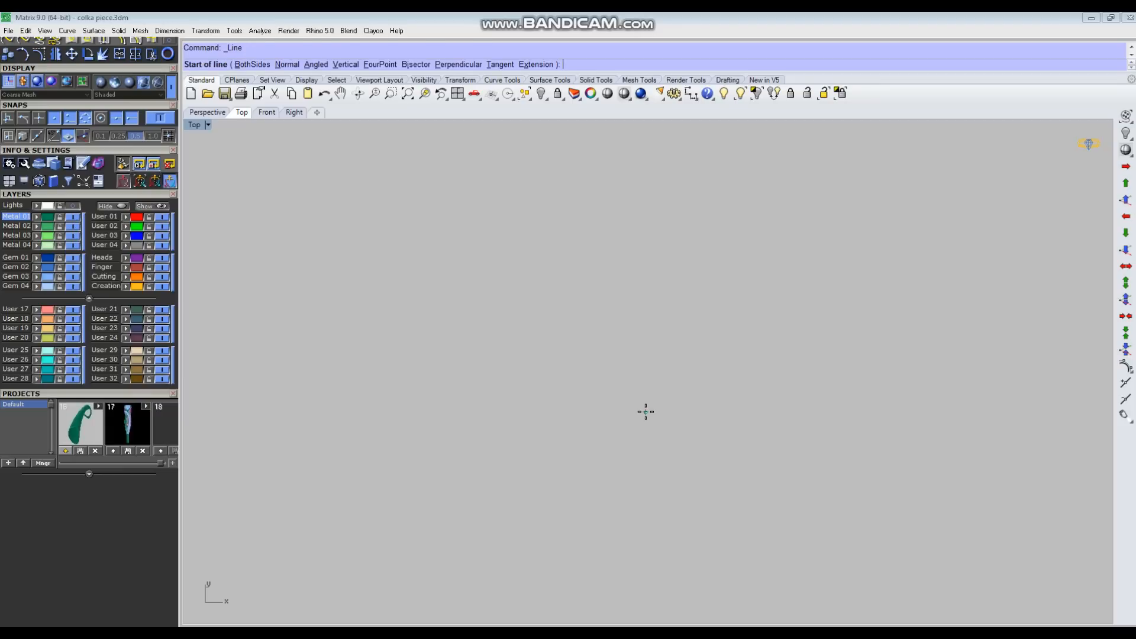
left_click(728, 423)
right_click_drag(732, 300, 670, 317)
type("28")
key("Return")
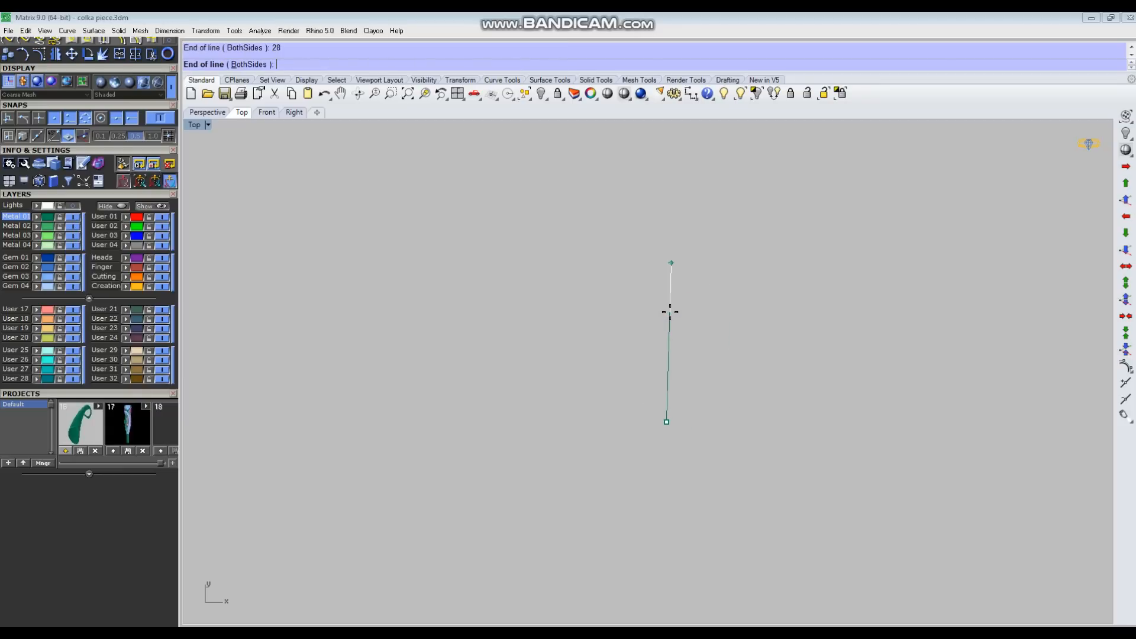
left_click(686, 251)
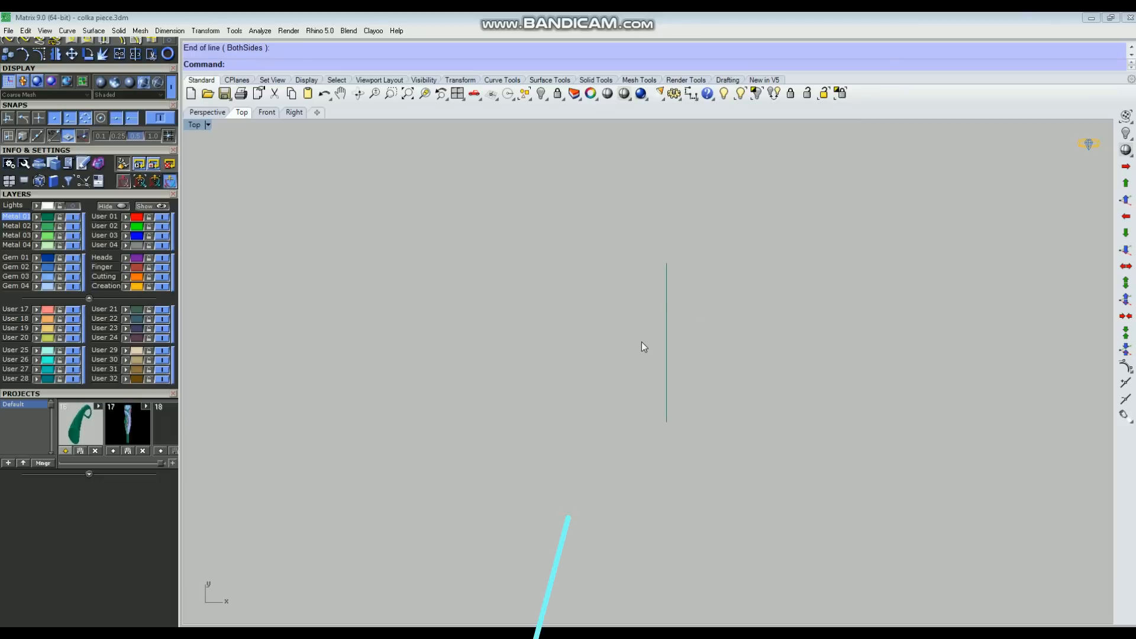
Step: Draw a horizontal line centred on the vertical line's lower end, using the BothSides option with a half-length of 9/2
key("Return")
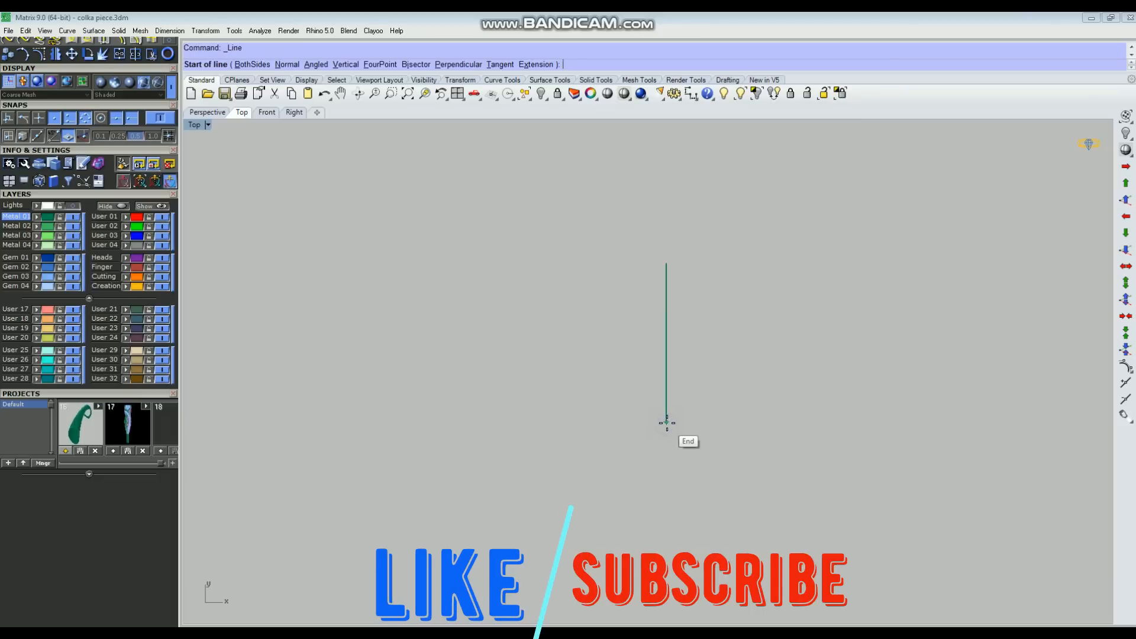
left_click(666, 422)
type("b")
key("Return")
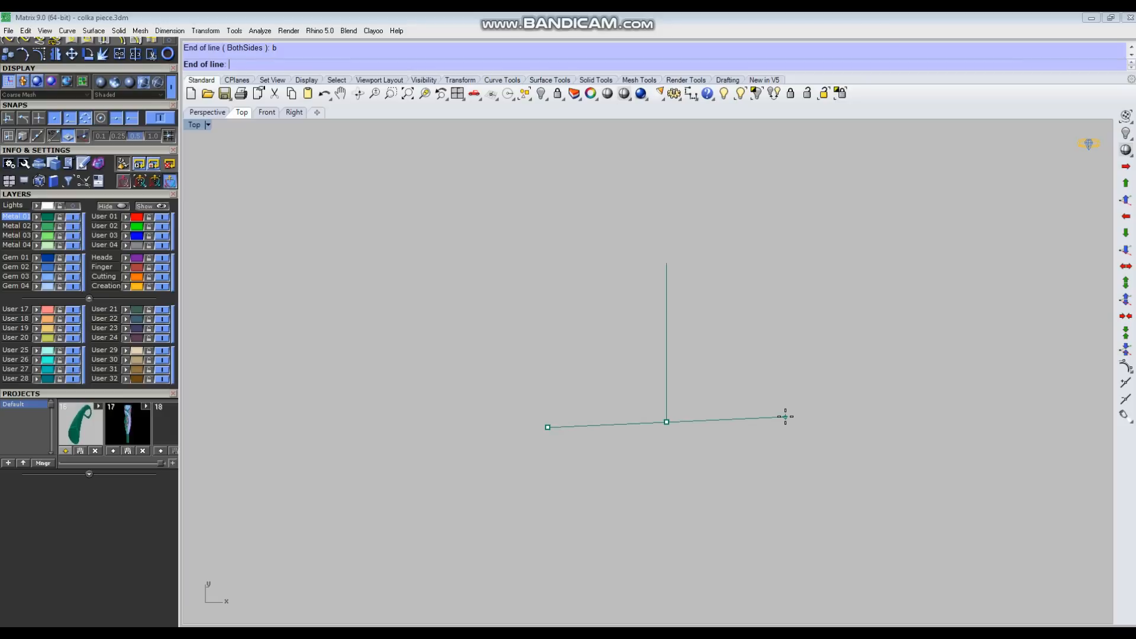
type("9/2")
key("Return")
left_click(840, 426)
Step: Measure the horizontal base line from end to end with a linear dimension
left_click(691, 93)
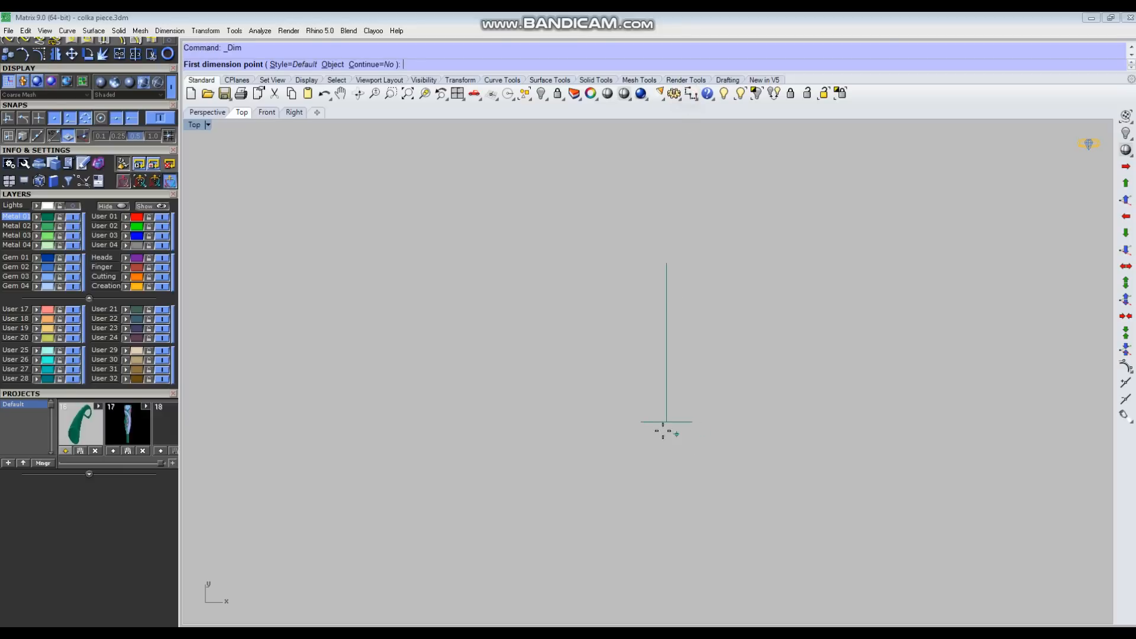
left_click(641, 422)
left_click(693, 422)
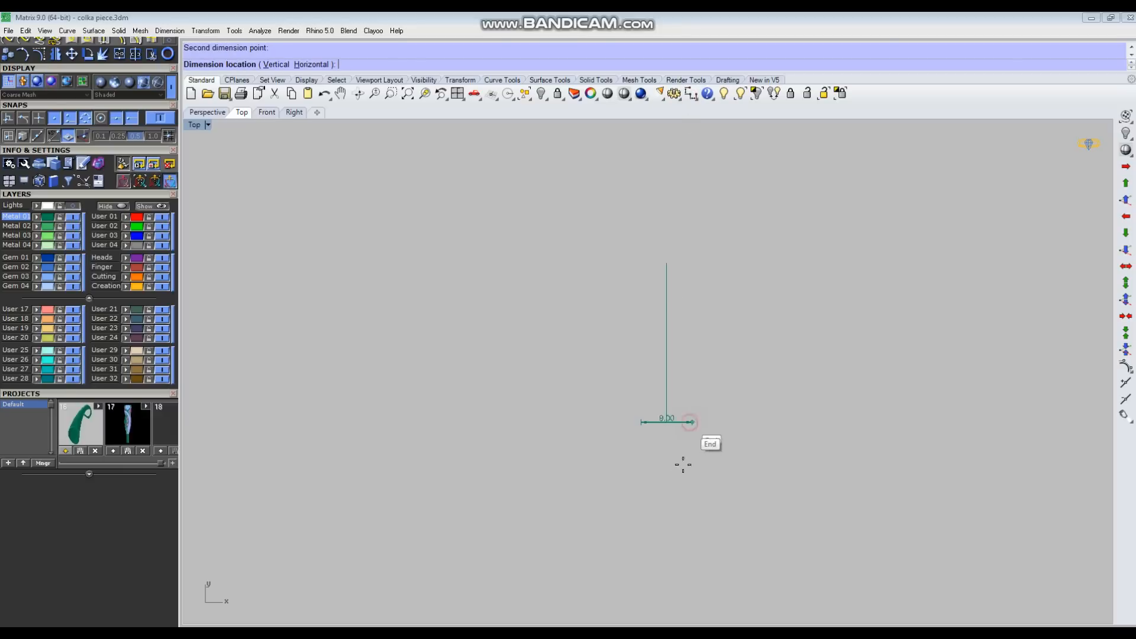
scroll(679, 465, "up", 2)
right_click(678, 454)
Step: Measure the vertical line between its two ends with a linear dimension
right_click_drag(706, 233, 682, 315)
right_click(648, 263)
left_click(635, 237)
left_click(634, 478)
scroll(698, 388, "up", 2)
right_click(699, 386)
scroll(677, 471, "down", 3)
right_click_drag(660, 428, 644, 435)
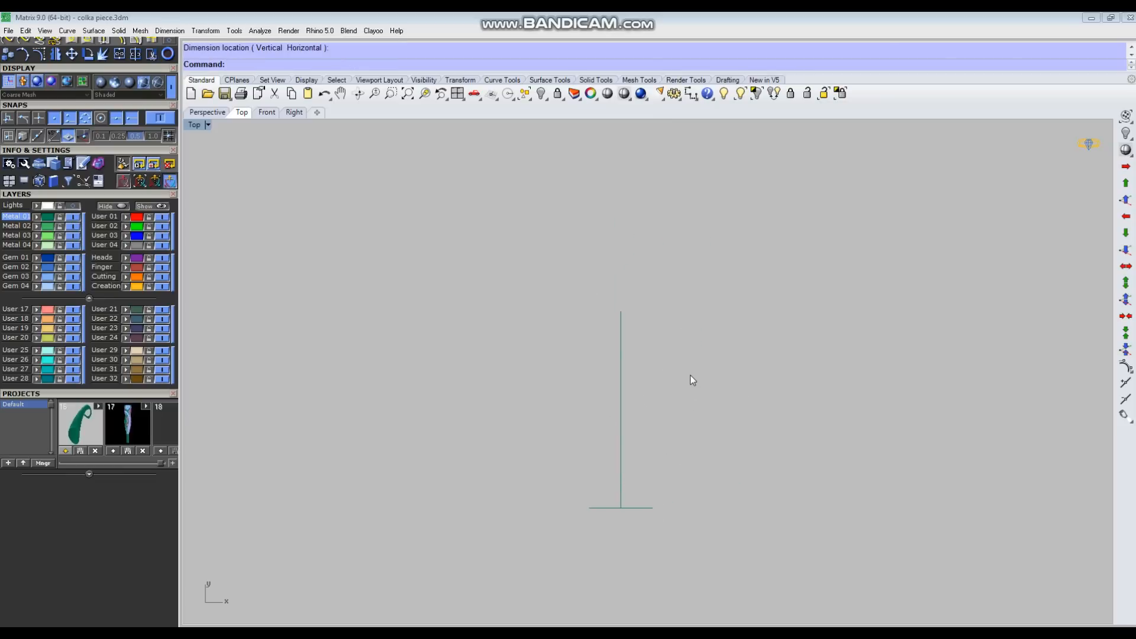
Step: Draw a circle centred on the base line's midpoint and reaching its right end, 9 mm in diameter
type("c")
key("Return")
scroll(633, 523, "up", 2)
left_click(621, 496)
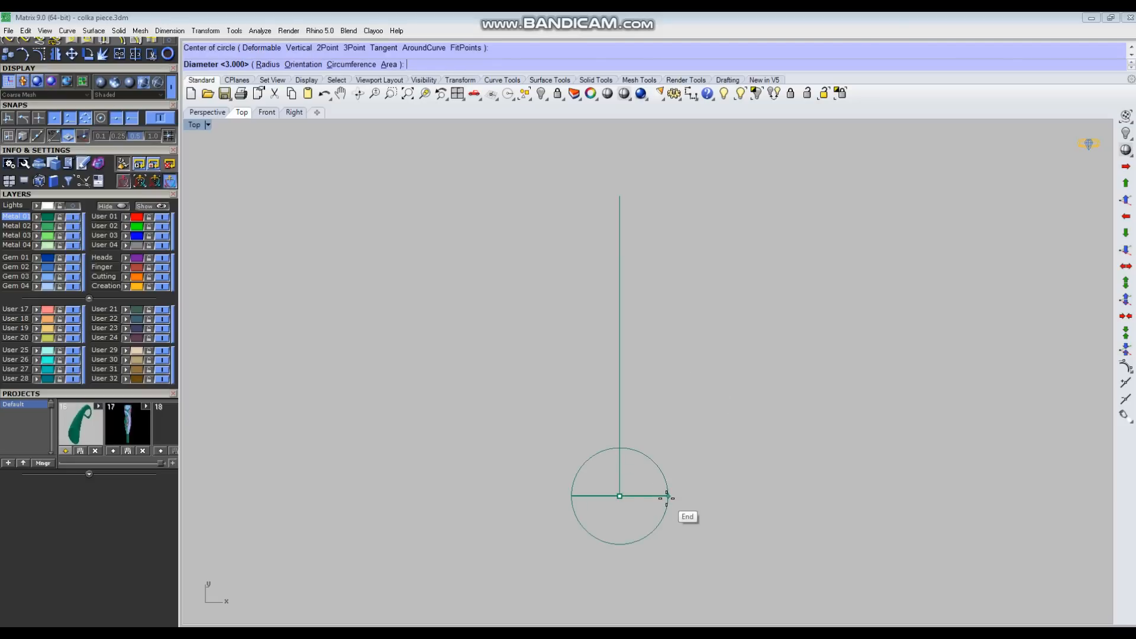
left_click(668, 496)
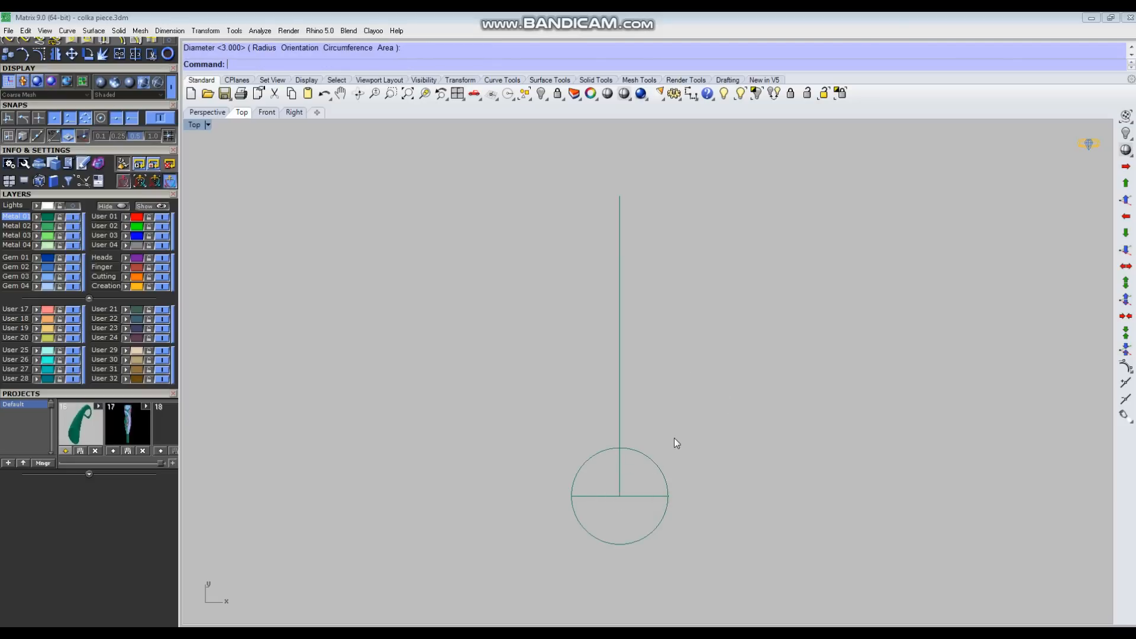
Step: Scale the circle down vertically into a flatter ellipse, keeping its full width along the base line
left_click(649, 467)
right_click_drag(659, 496, 677, 460)
scroll(648, 466, "up", 4)
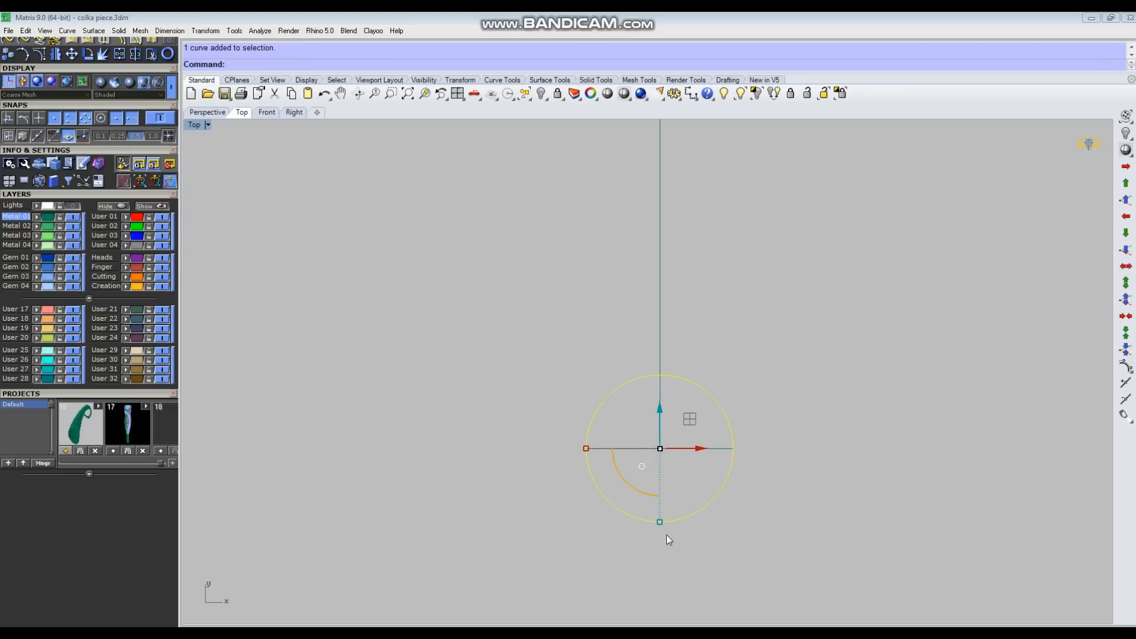
left_click_drag(660, 523, 663, 507)
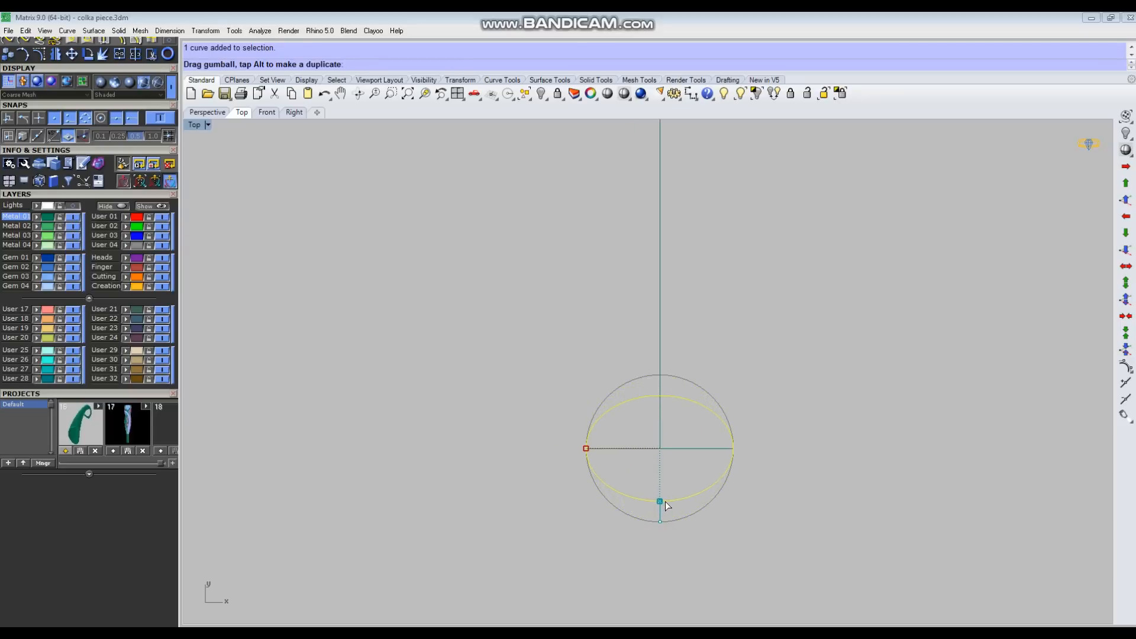
left_click_drag(665, 500, 665, 501)
left_click(806, 531)
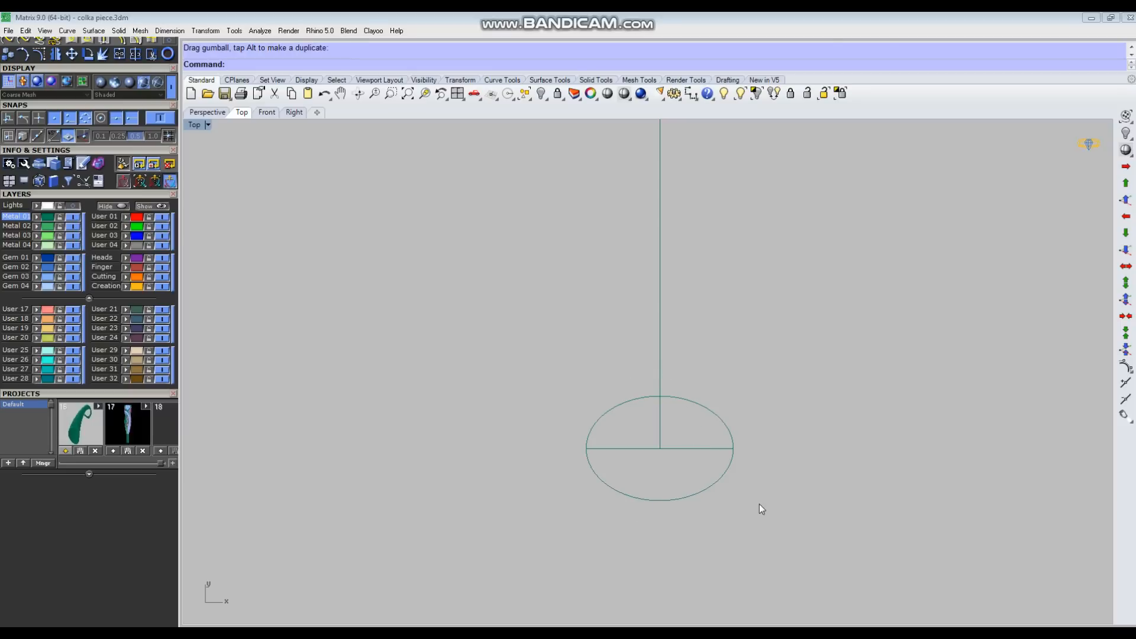
Step: Split the ellipse at two points either side of the vertical line at its top and delete the short segment between them
scroll(704, 421, "up", 4)
left_click(724, 369)
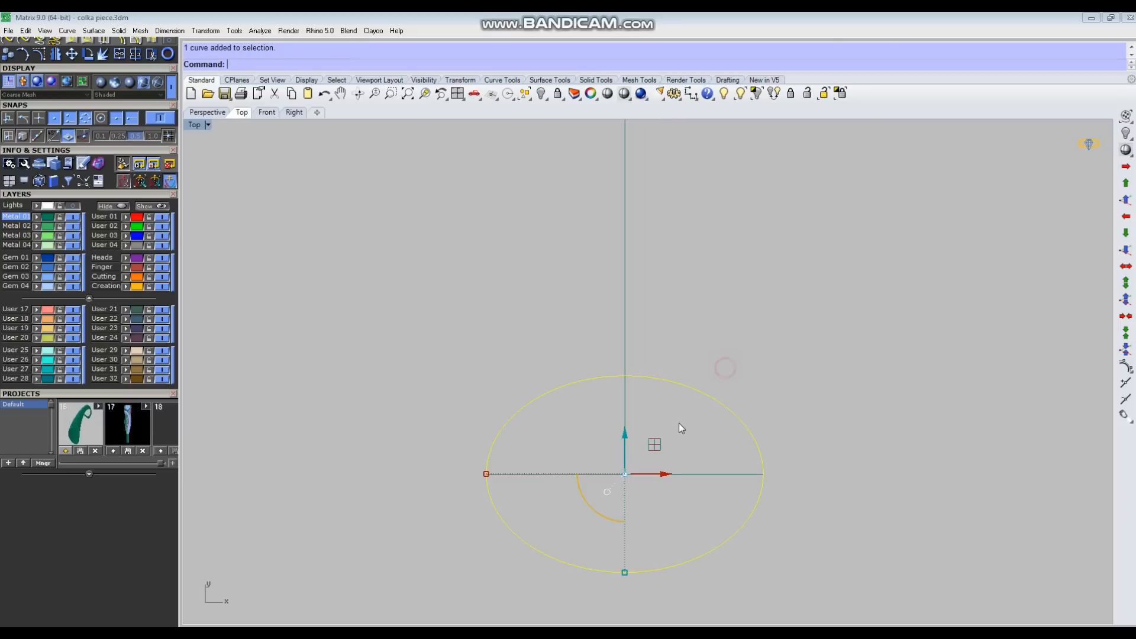
key("ctrl+shift+s")
type("p")
key("Return")
scroll(637, 386, "up", 2)
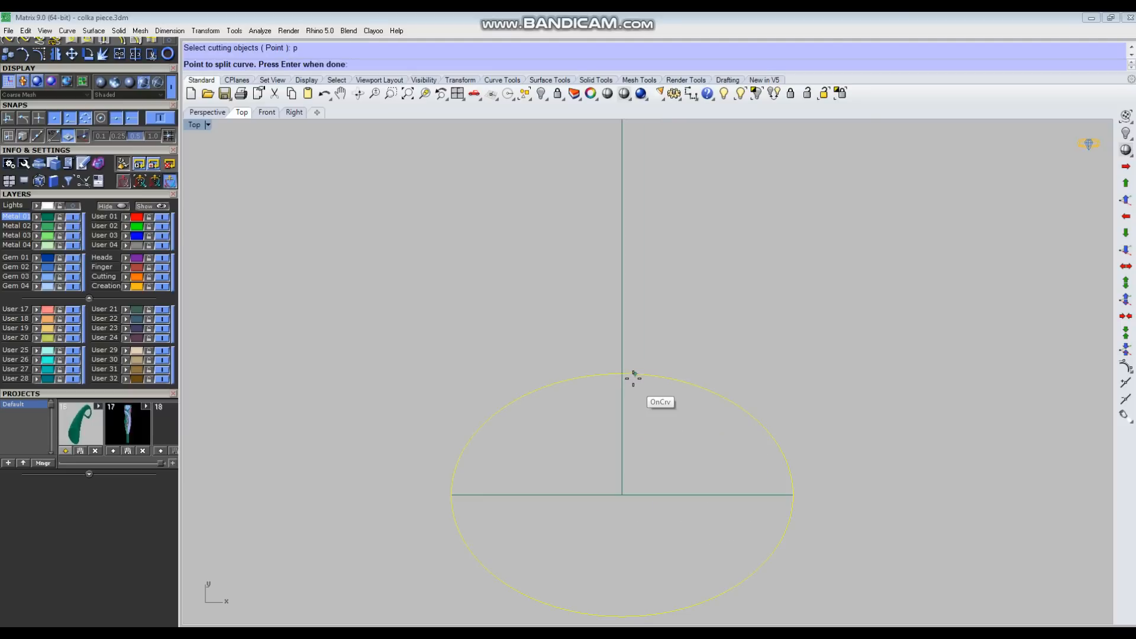
left_click(631, 375)
right_click(609, 377)
left_click_drag(541, 353, 512, 414, "ctrl")
key("Delete")
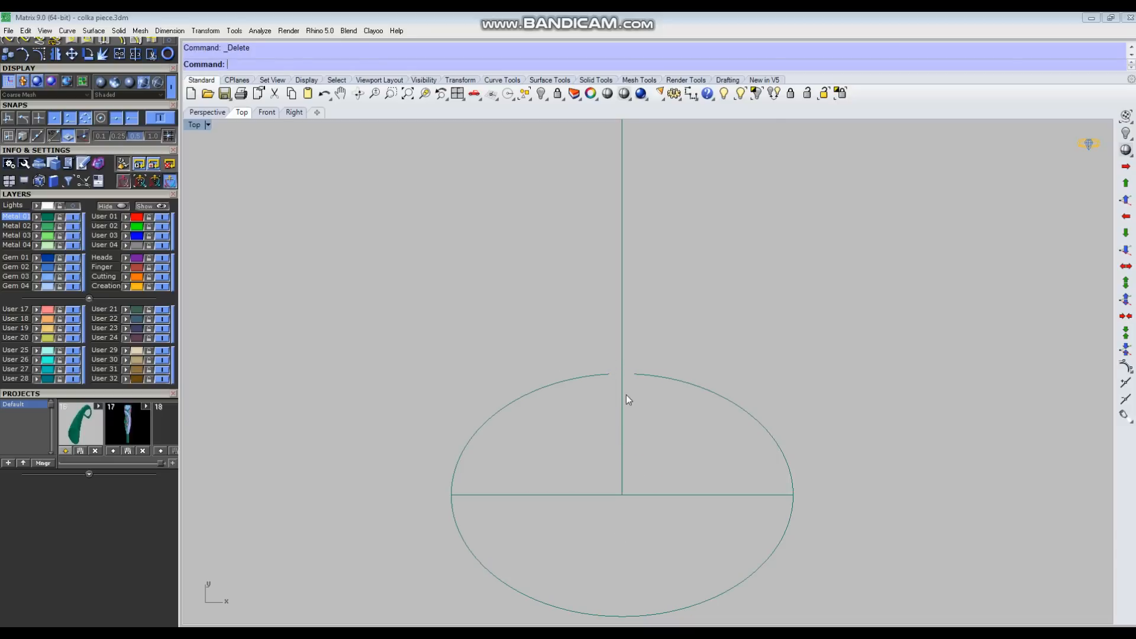
Step: Rebuild the open ellipse curve with 15 points at degree 3, deleting the input curve
left_click_drag(655, 399, 653, 404)
left_click_drag(571, 345, 546, 402)
left_click(687, 409)
left_click_drag(707, 350, 666, 409)
right_click_drag(663, 411, 715, 400)
type("rb")
key("Return")
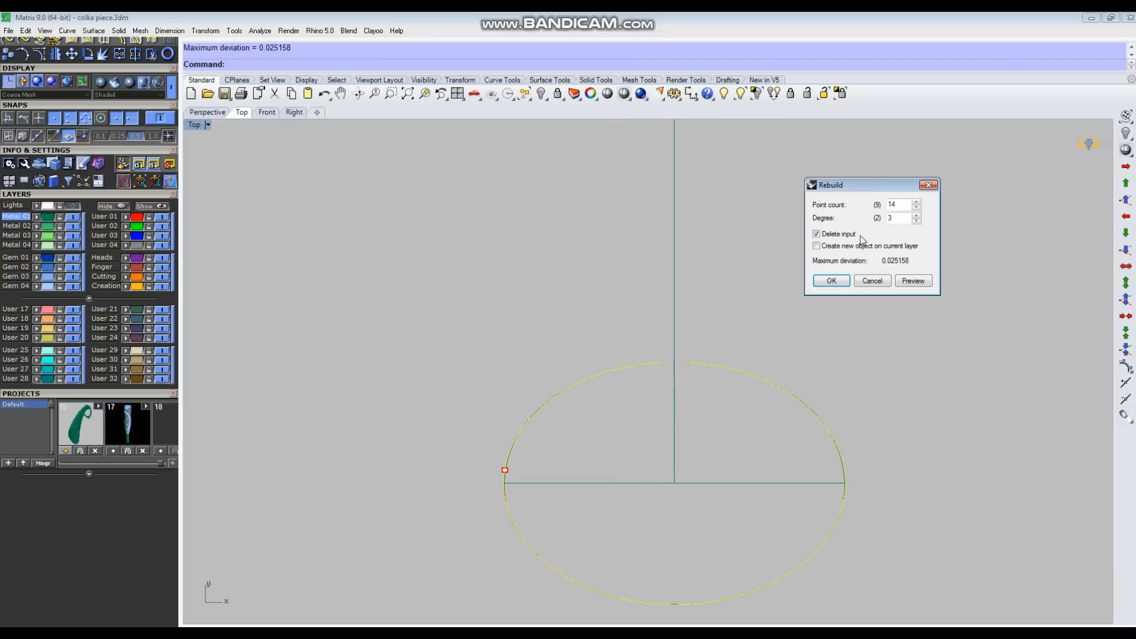
left_click(902, 206)
left_click(831, 281)
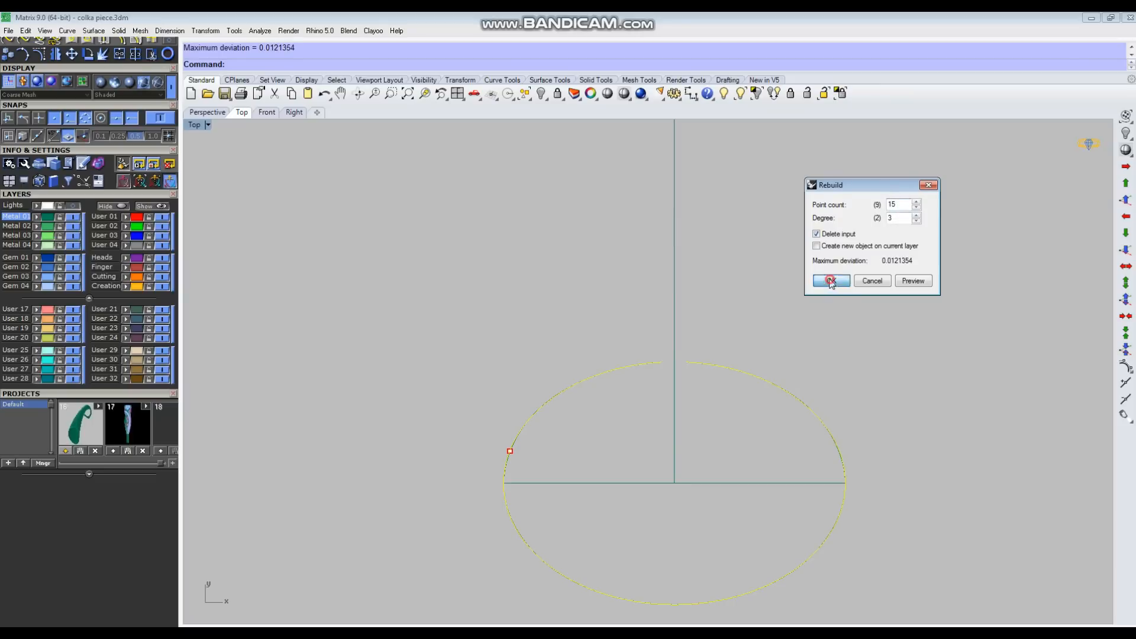
Step: Turn on the ellipse's control points and reshape its open ends so they overlap across the vertical line, the right one above the left
key("F10")
scroll(690, 389, "up", 3)
scroll(665, 337, "down", 3)
scroll(622, 338, "up", 4)
left_click_drag(610, 327, 864, 347)
scroll(690, 361, "up", 2)
scroll(765, 380, "down", 4)
left_click_drag(903, 421, 1084, 341, "shift")
scroll(809, 381, "down", 4)
left_click_drag(823, 349, 837, 312)
left_click(752, 340)
scroll(752, 340, "up", 4)
left_click_drag(749, 305, 794, 348)
left_click_drag(737, 326, 657, 325)
left_click(895, 281)
left_click_drag(832, 343, 771, 284)
left_click(937, 262)
scroll(642, 293, "down", 6)
scroll(830, 311, "up", 4)
scroll(892, 441, "down", 4)
scroll(964, 441, "up", 3)
left_click_drag(930, 494, 935, 408)
left_click(936, 346)
scroll(904, 321, "down", 2)
scroll(645, 290, "up", 2)
left_click(678, 332)
left_click_drag(738, 336, 779, 362)
left_click_drag(519, 406, 595, 440)
left_click(893, 451)
scroll(753, 345, "down", 4)
left_click(552, 376)
left_click_drag(516, 364, 517, 359)
left_click(588, 297)
scroll(541, 356, "down", 4)
scroll(583, 364, "down", 4)
scroll(608, 358, "up", 3)
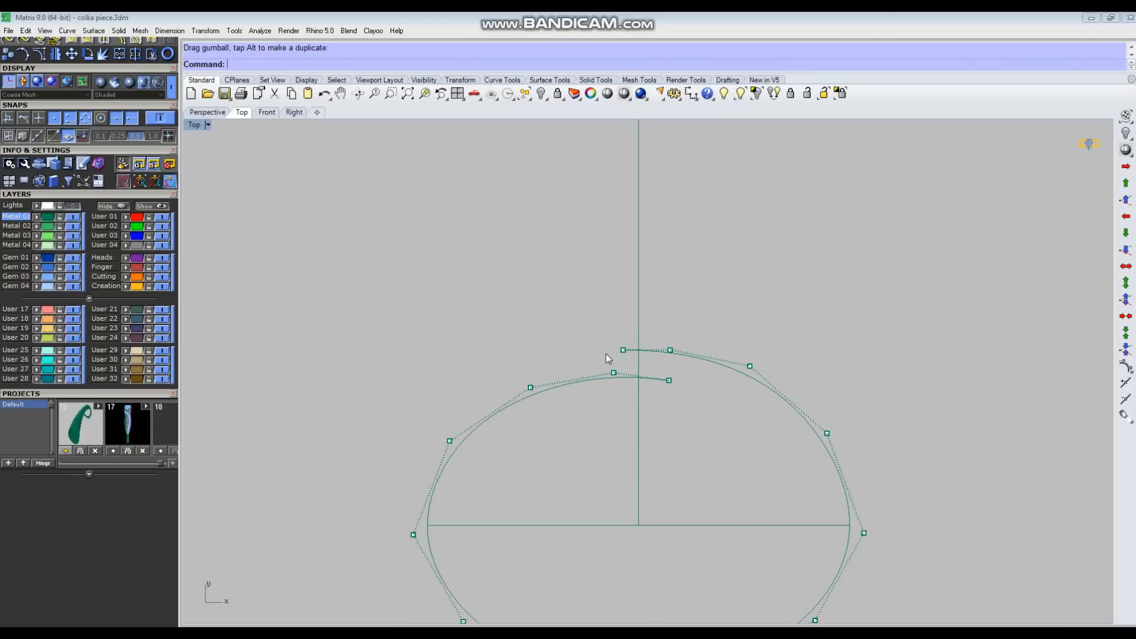
Step: Measure the gap between the two overlapping ends along the vertical line, using intersection snap, without placing the dimension
left_click(692, 94)
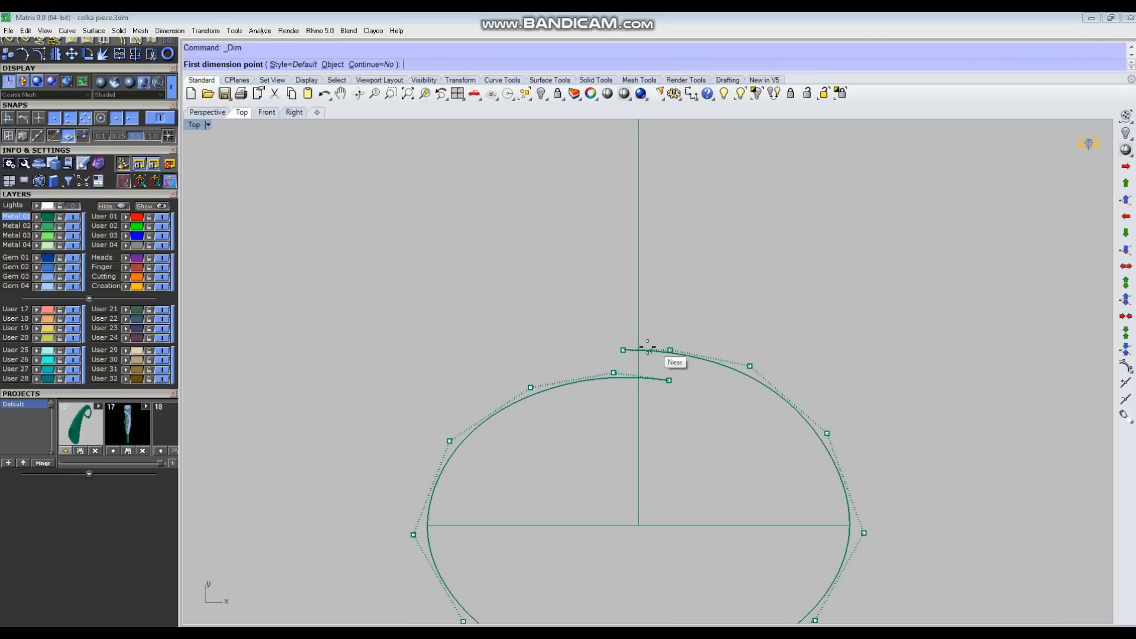
scroll(636, 356, "up", 2)
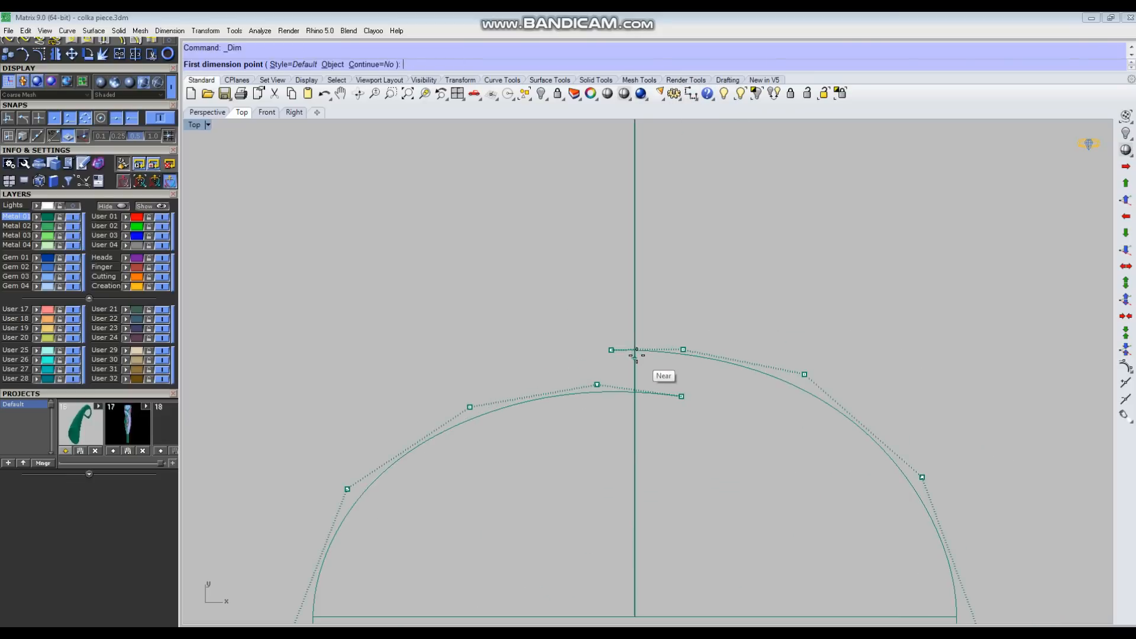
left_click(38, 119)
left_click(634, 350)
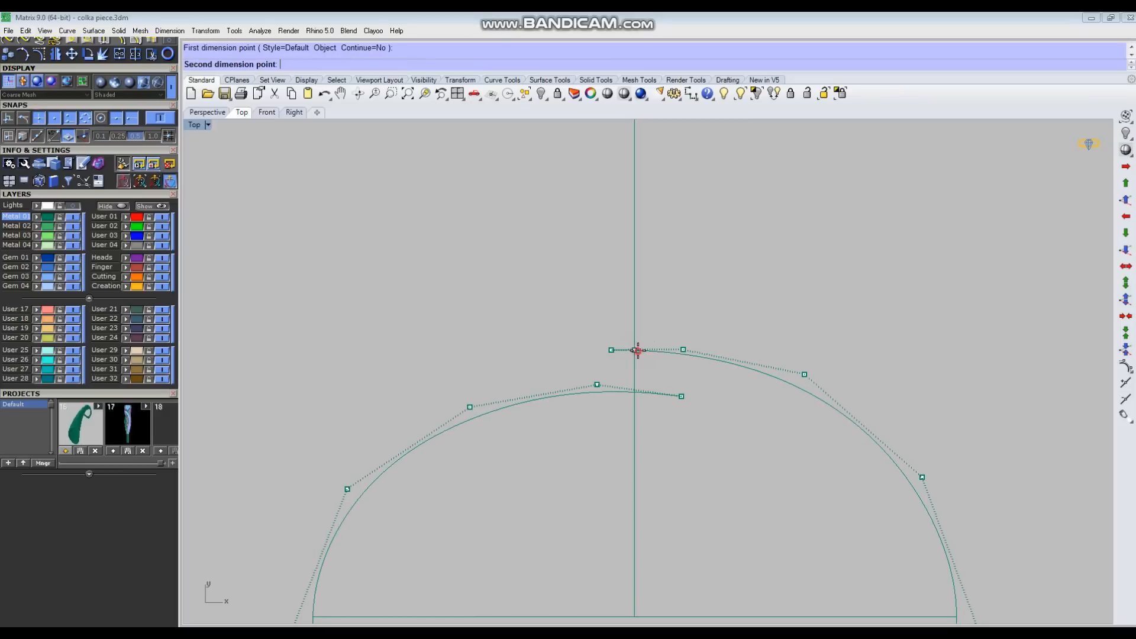
left_click(634, 390)
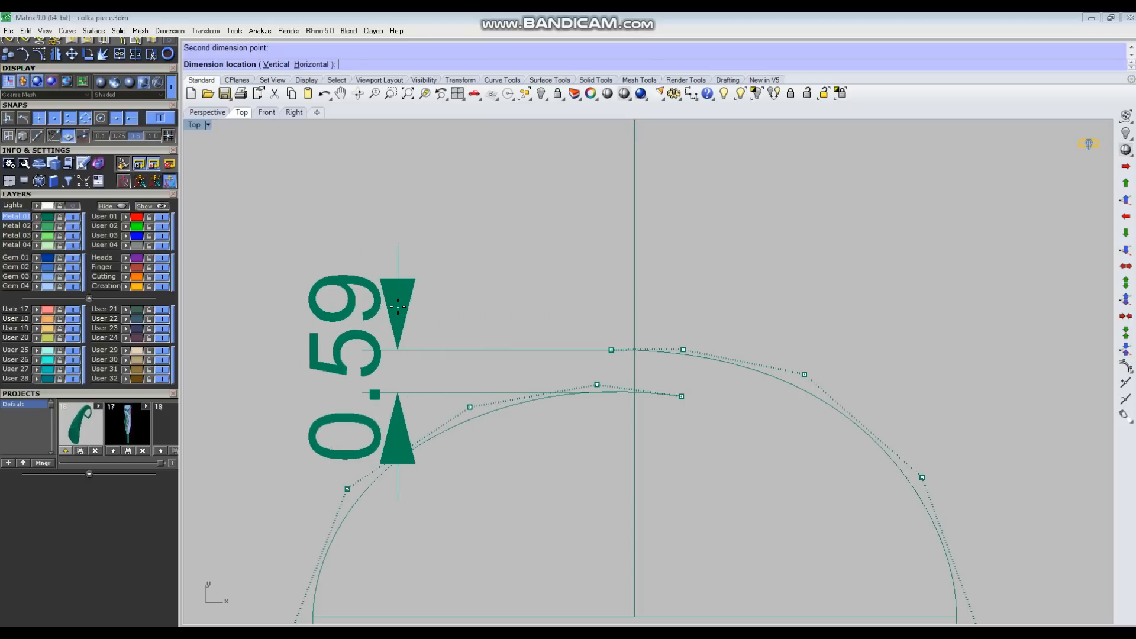
key("Escape")
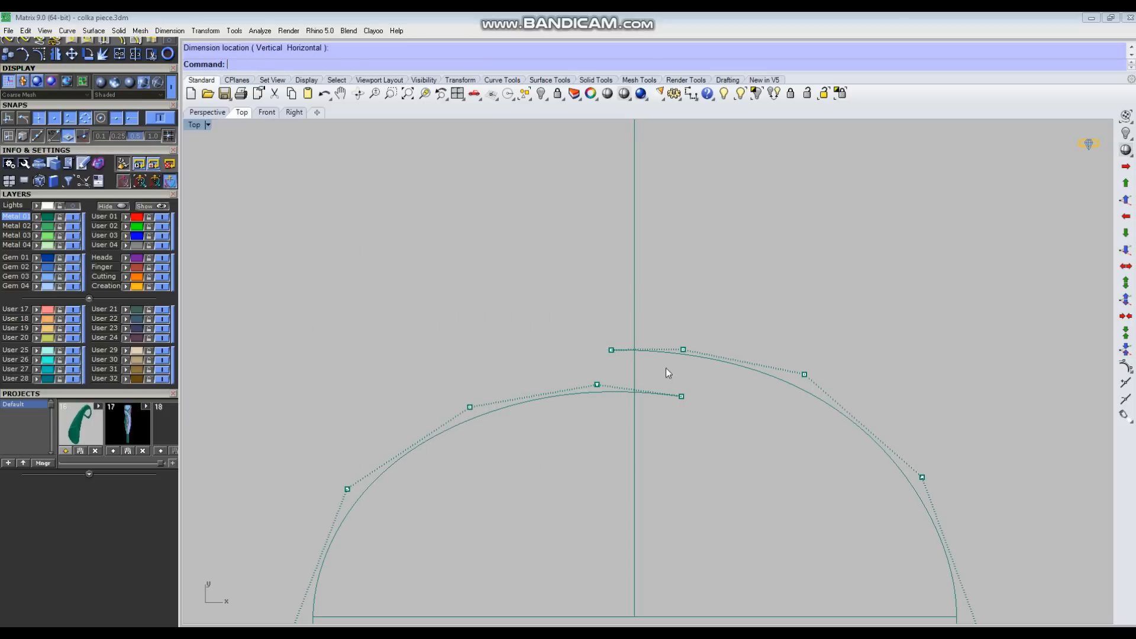
Step: Nudge the end control point of the lower overlapping end and hide the control points
scroll(613, 367, "up", 3)
left_click(683, 377)
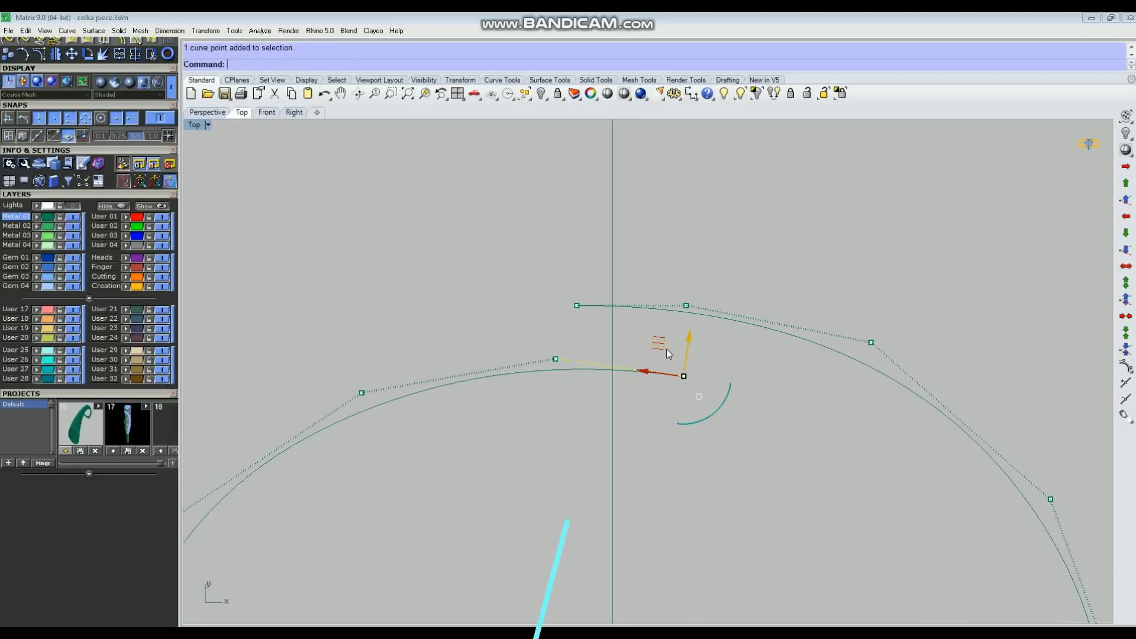
scroll(710, 344, "down", 4)
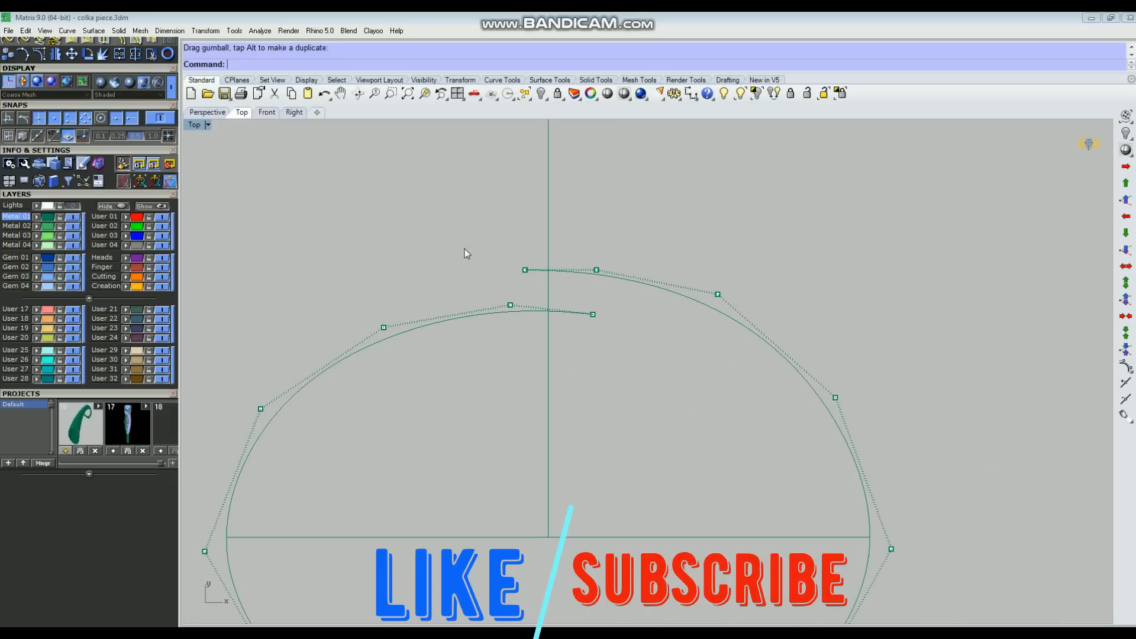
key("Escape")
scroll(714, 342, "down", 6)
Step: Redisplay the profile's control points, adjust those on its upper right shoulder, and hide them again
left_click_drag(746, 269, 711, 331)
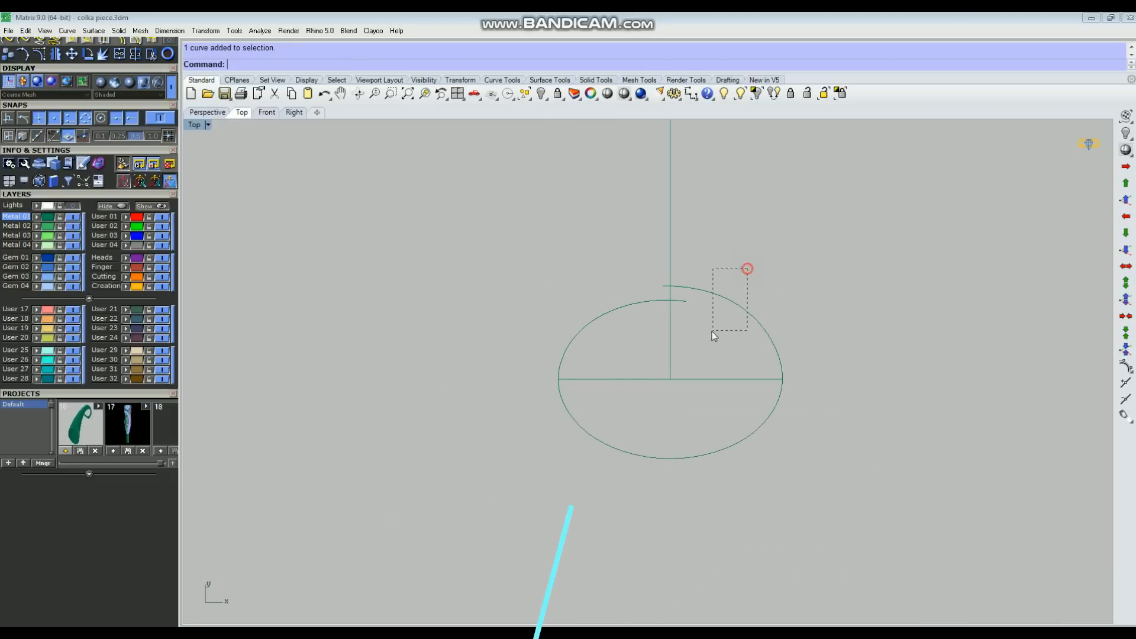
key("F10")
scroll(790, 337, "up", 5)
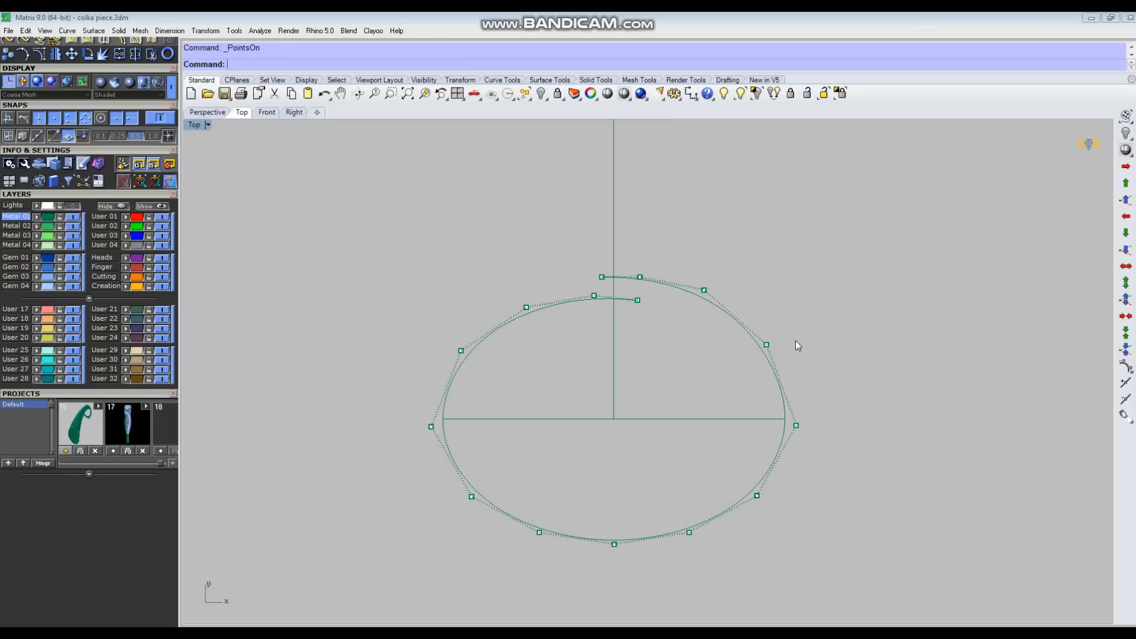
left_click(753, 338)
left_click_drag(765, 303, 707, 364)
left_click(907, 370)
scroll(870, 384, "down", 4)
key("Escape")
scroll(639, 315, "down", 2)
scroll(769, 449, "down", 3)
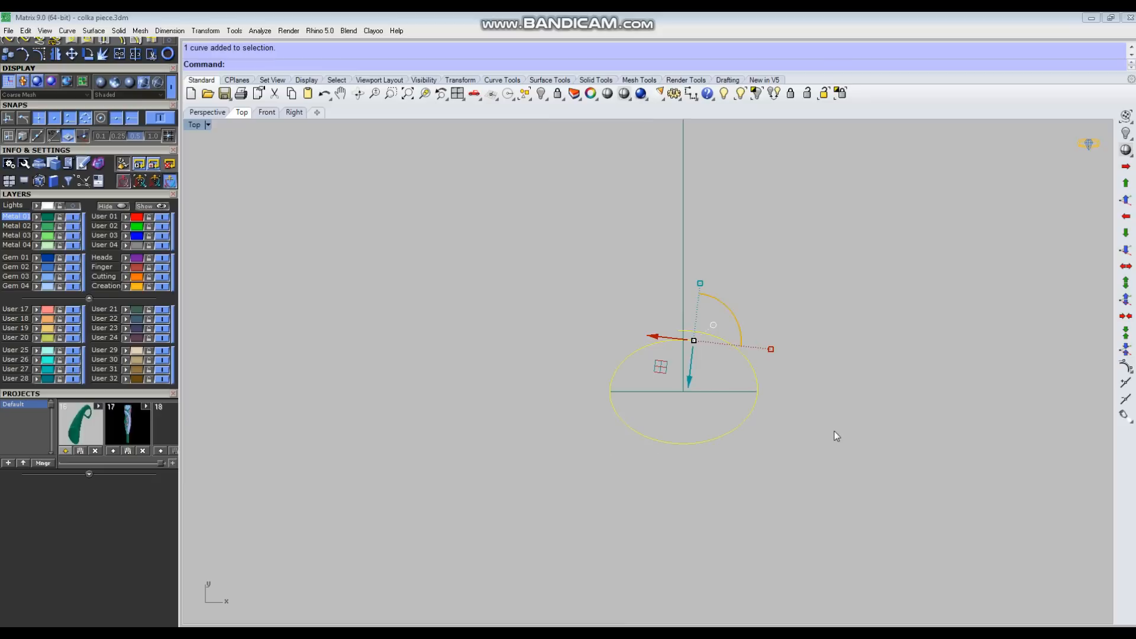
Step: Rotate the overlapping profile upright about the base line in the Perspective view, so it stands across the long guide line
key("ctrl+F4")
right_click_drag(827, 408, 374, 334)
scroll(374, 332, "up", 2)
right_click_drag(598, 349, 655, 447)
key("ctrl+r")
scroll(496, 408, "up", 4)
left_click(494, 408)
left_click(448, 335)
right_click_drag(651, 487, 260, 365)
left_click(259, 365)
left_click(424, 499)
left_click(443, 394)
right_click_drag(484, 410, 503, 437)
left_click_drag(558, 243, 500, 290)
right_click_drag(446, 354, 610, 414)
Step: Paste a copy of the upright profile in place and try to scale it about the base line's midpoint
key("ctrl+v")
type("2")
key("Return")
left_click(621, 413)
left_click(967, 418)
left_click(888, 417)
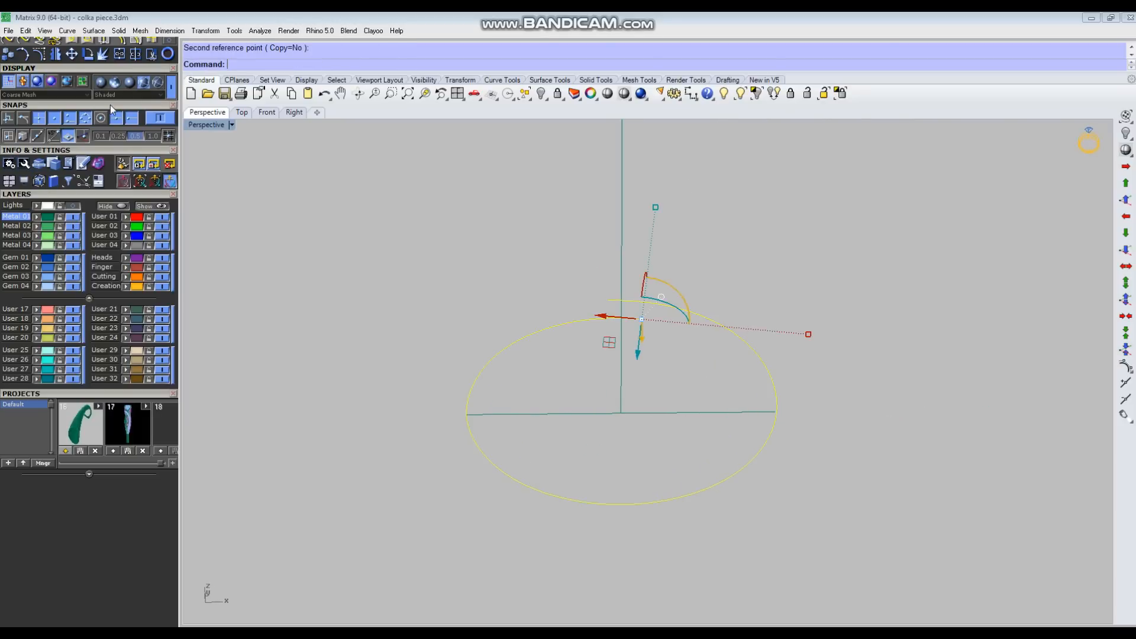
Step: Scale the copied profile down uniformly about the base line's midpoint to about 1.8 mm wide
scroll(111, 105, "up", 3)
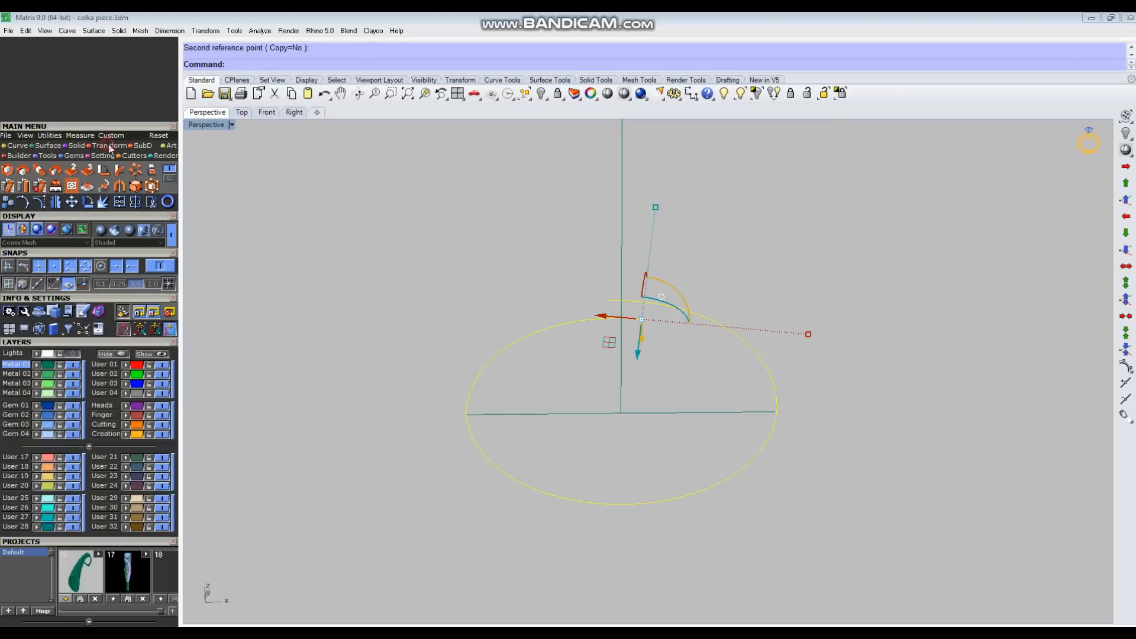
left_click(7, 171)
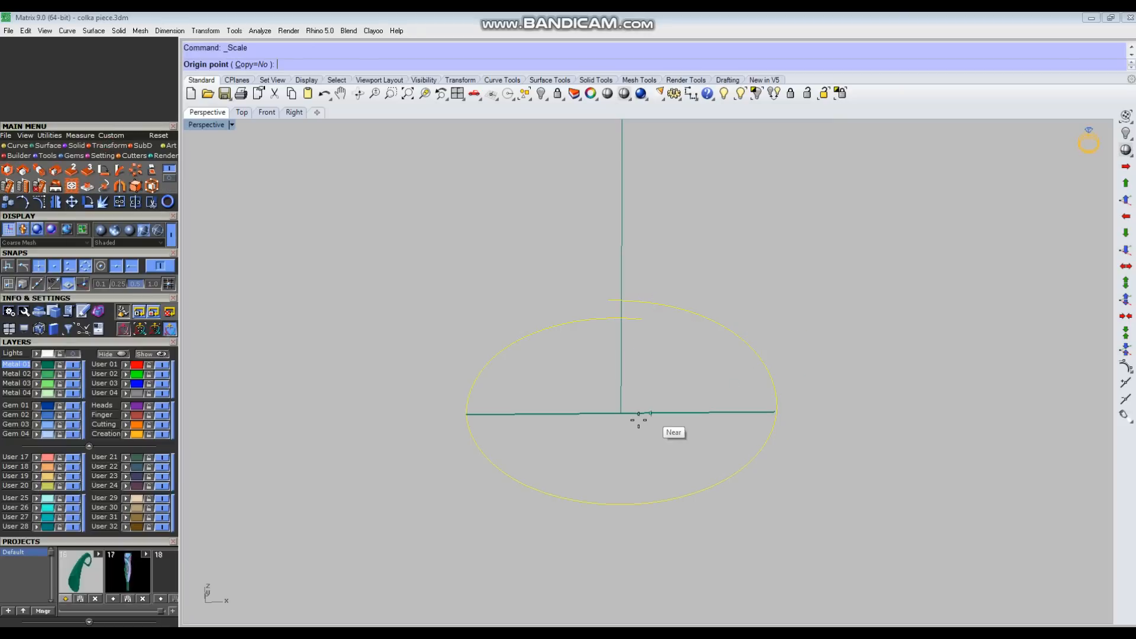
left_click(621, 413)
left_click(965, 410)
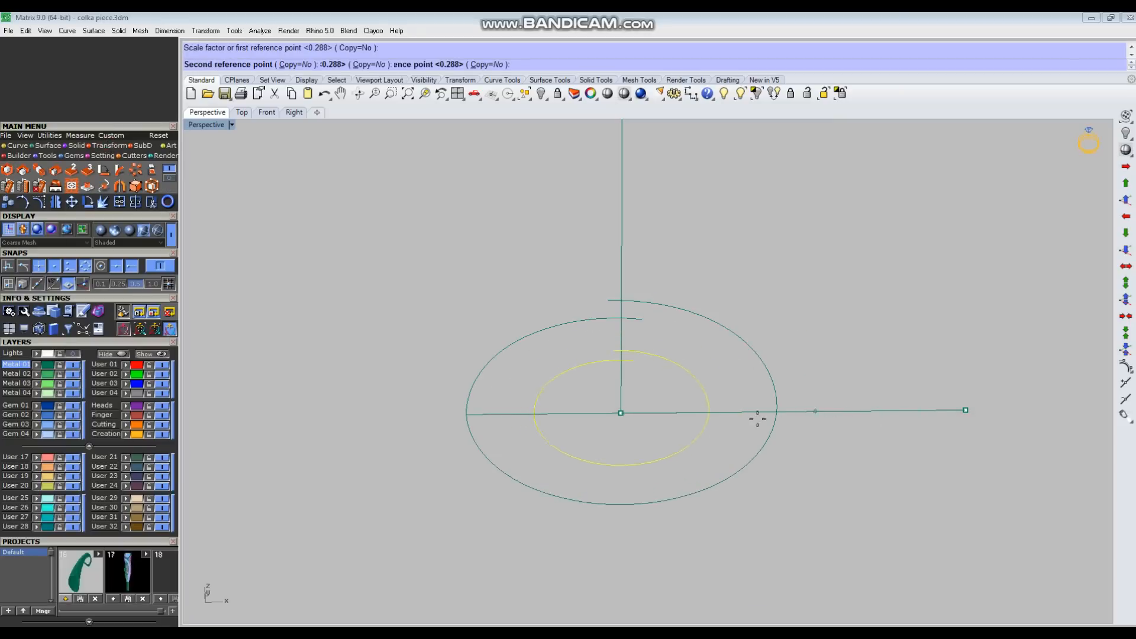
left_click(688, 413)
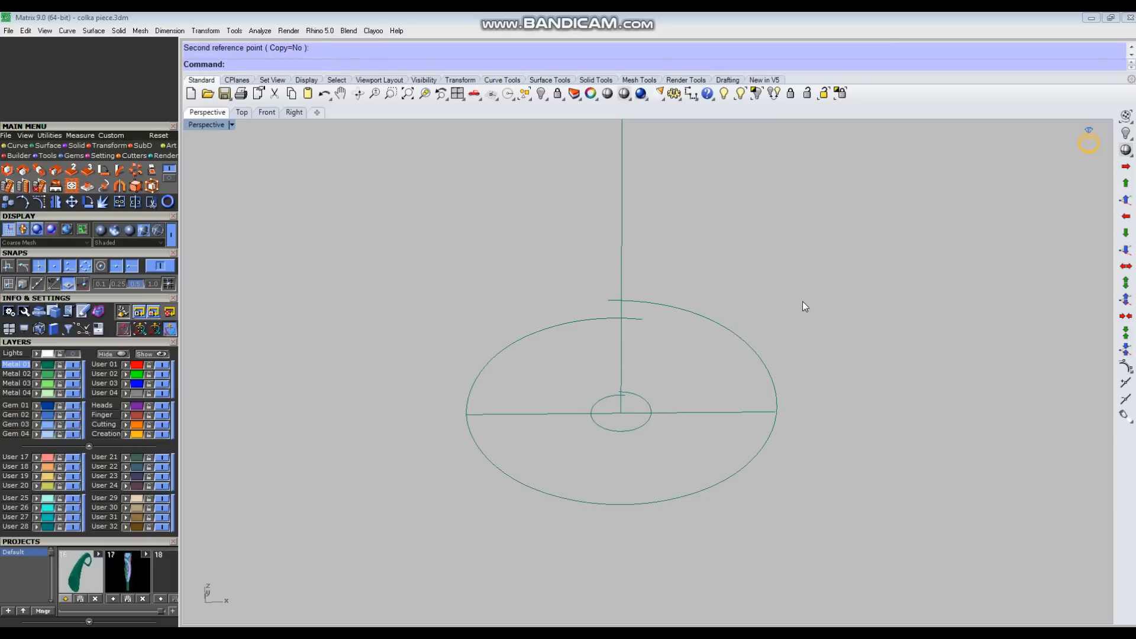
Step: Measure the small profile's width in the Front view between its left and right extremes, without placing the dimension
key("ctrl+F2")
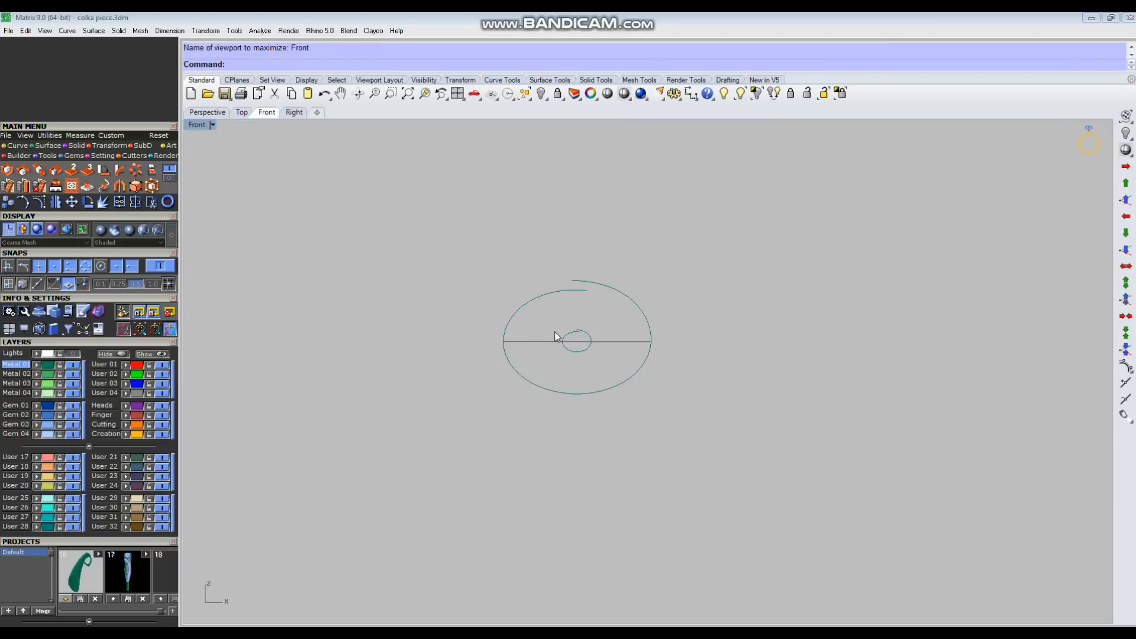
scroll(554, 331, "up", 4)
right_click_drag(544, 328, 582, 359)
left_click(689, 90)
scroll(609, 363, "up", 5)
left_click(613, 400)
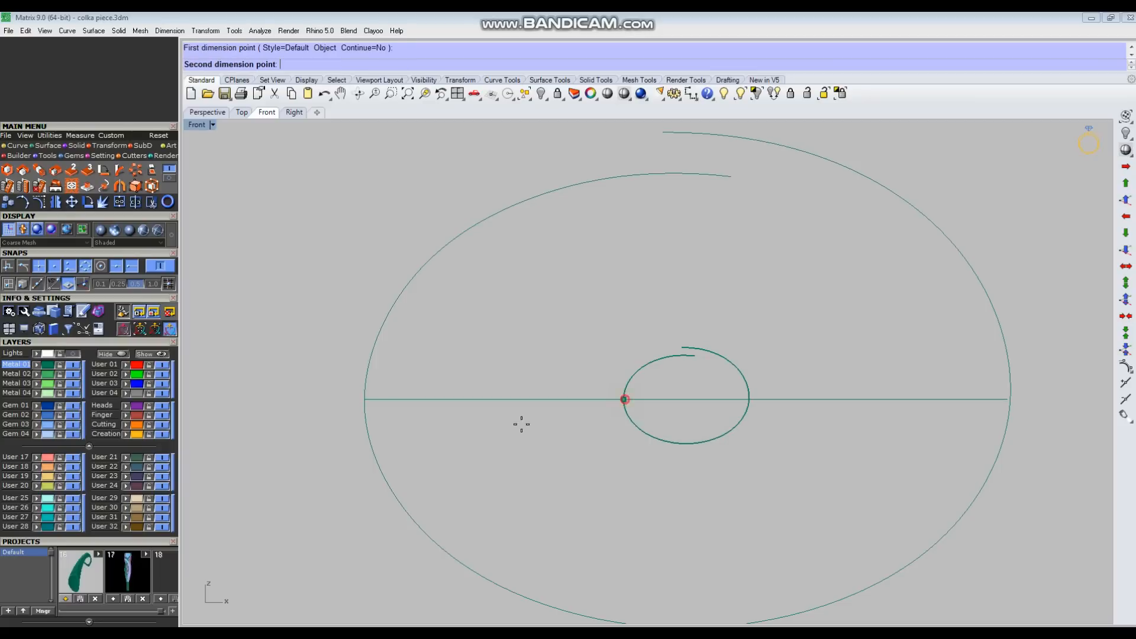
left_click(749, 399)
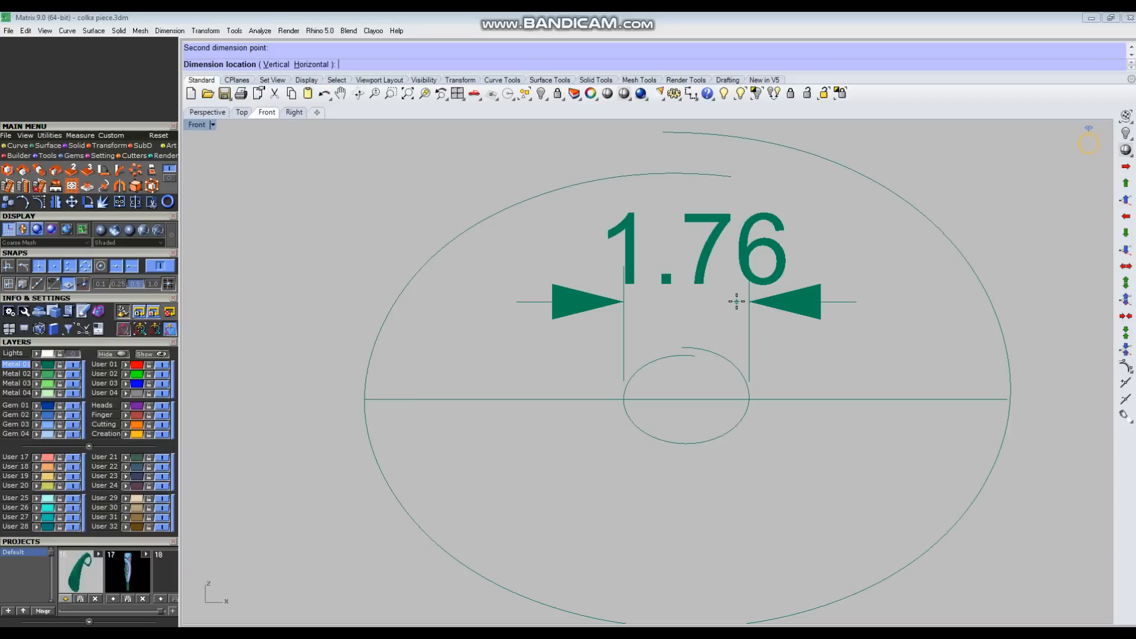
key("Escape")
Step: Scale the small profile up slightly about the base line's midpoint
left_click(729, 364)
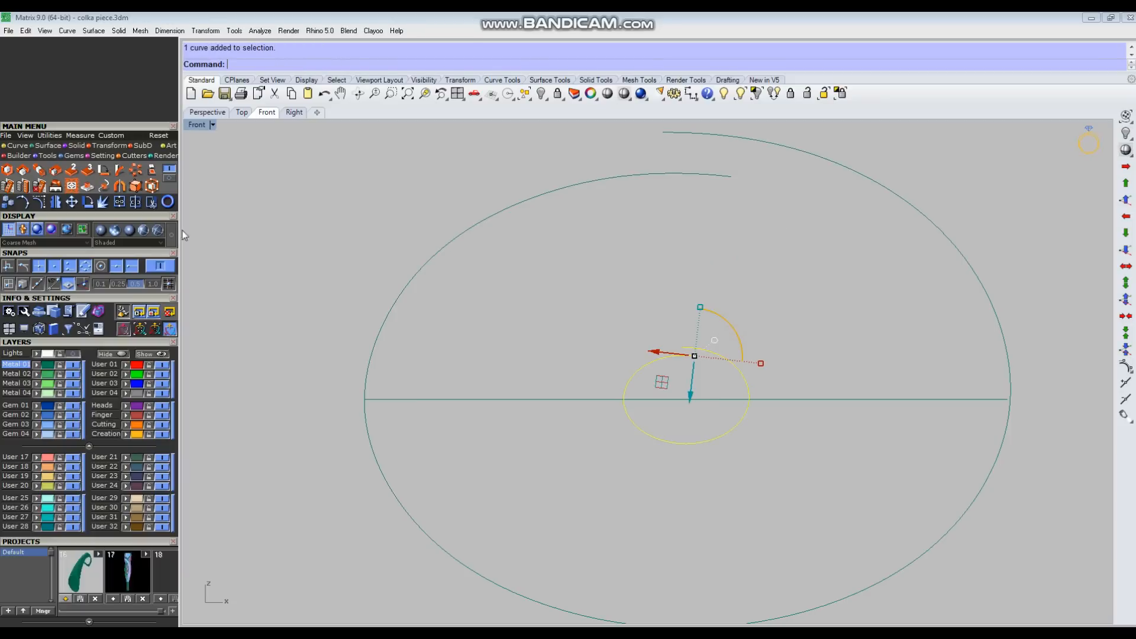
left_click(7, 170)
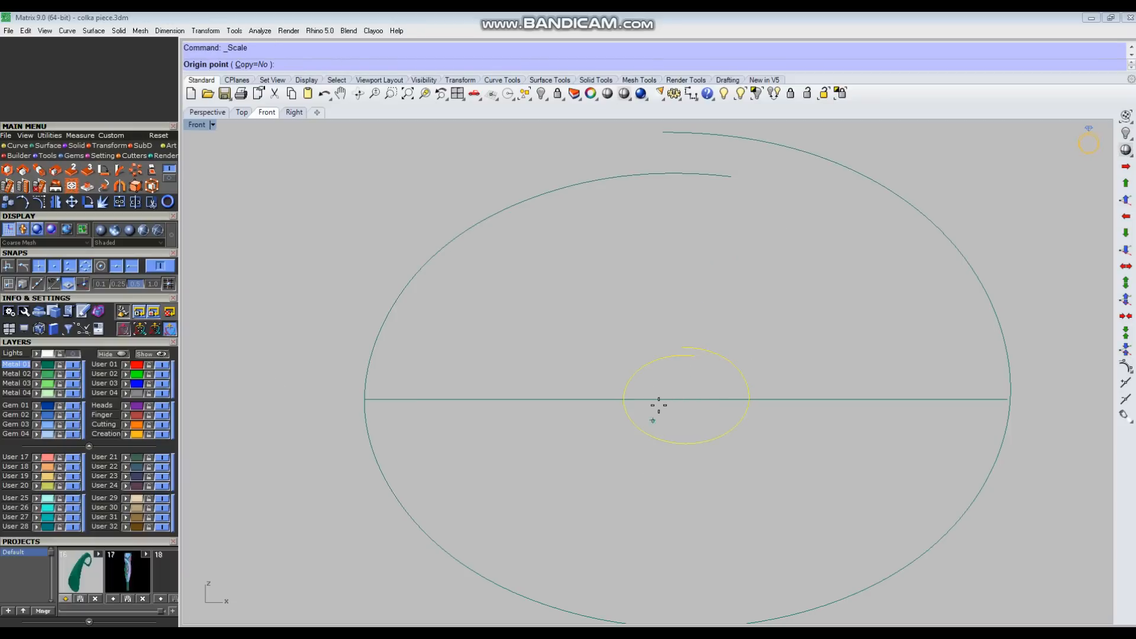
left_click(686, 400)
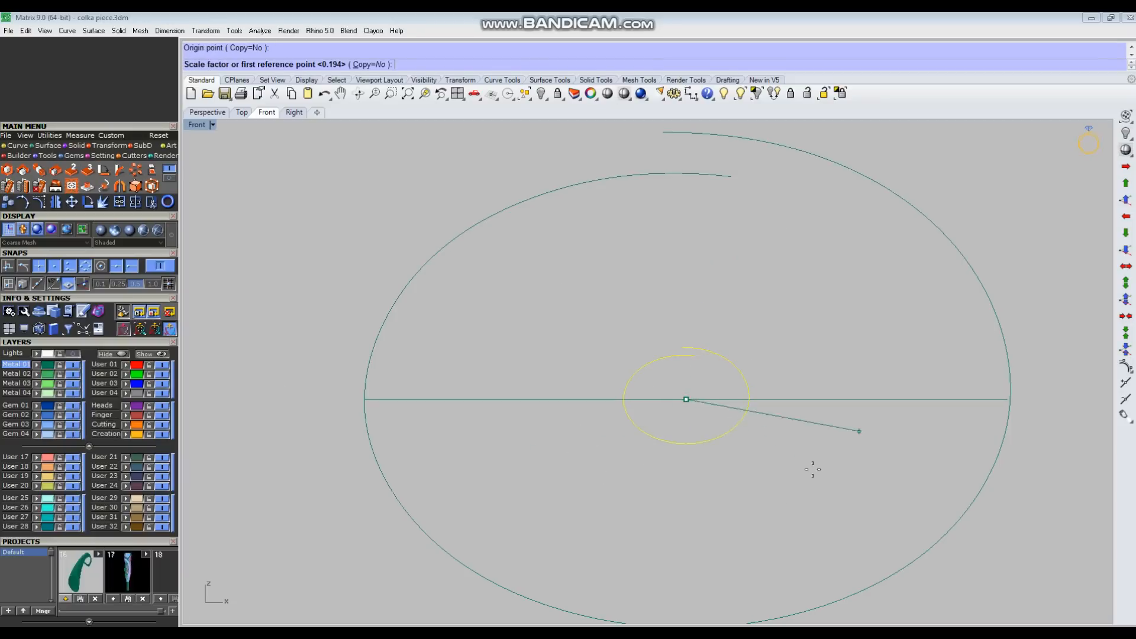
left_click(686, 473)
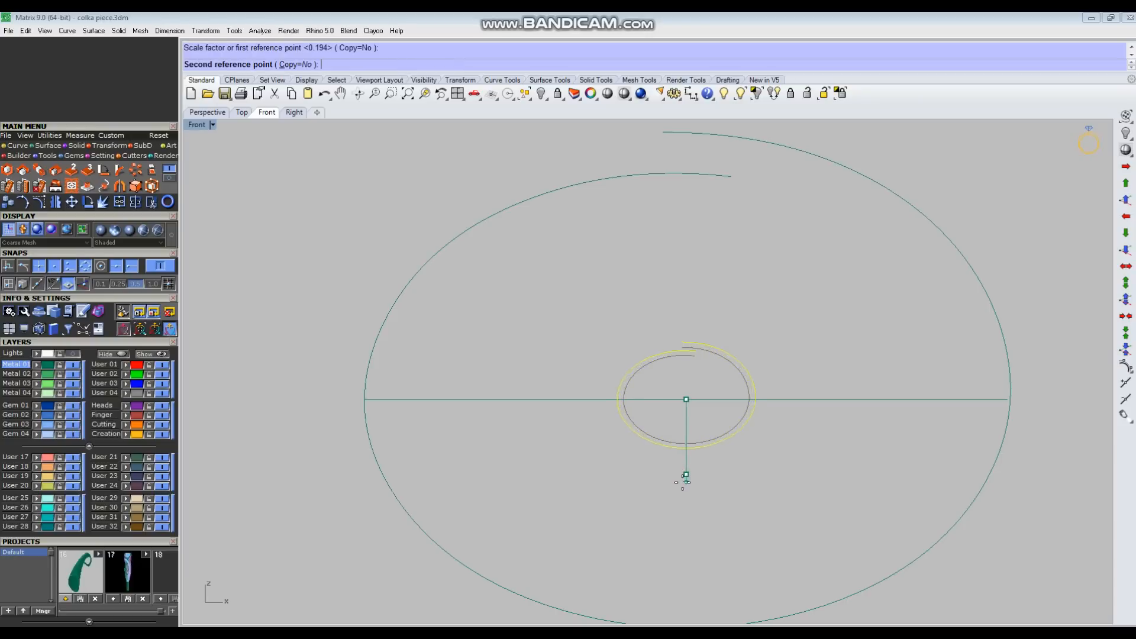
left_click(685, 494)
scroll(763, 351, "down", 2)
Step: Move the small profile from the base line's midpoint to the far end of the long guide line
key("ctrl+F4")
right_click_drag(789, 351, 493, 398)
type("m")
key("Return")
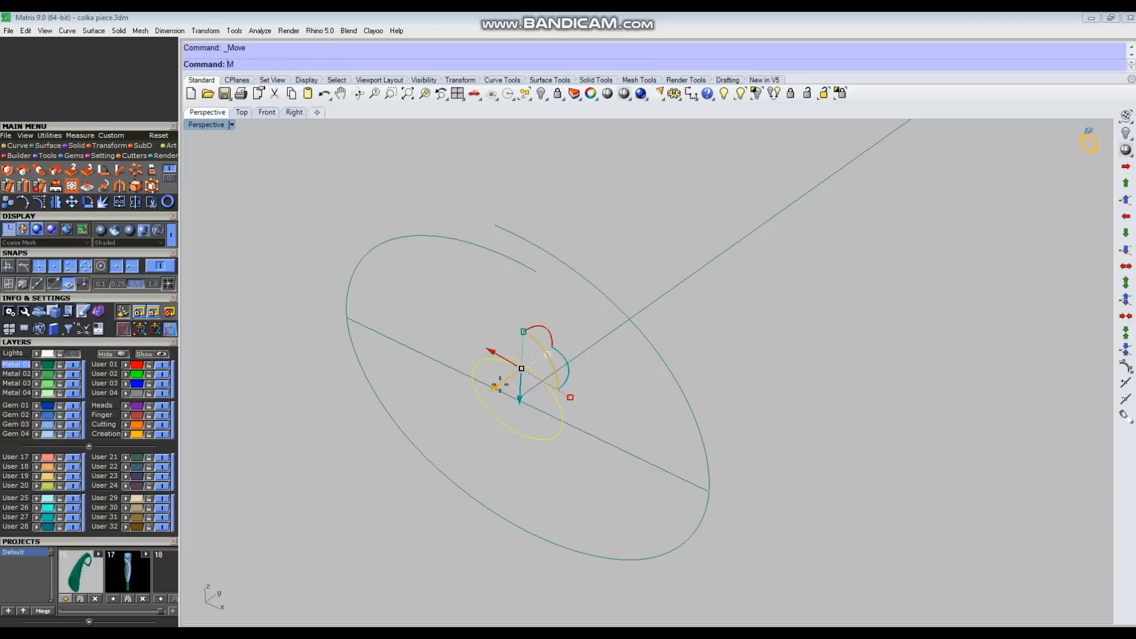
left_click(519, 401)
right_click_drag(471, 515, 568, 370)
right_click_drag(529, 428, 929, 312)
left_click(929, 315)
right_click_drag(882, 408, 668, 410)
Step: Draw a line from the upper open end of the large profile to the matching end of the small profile
type("l")
key("Return")
scroll(465, 391, "up", 6)
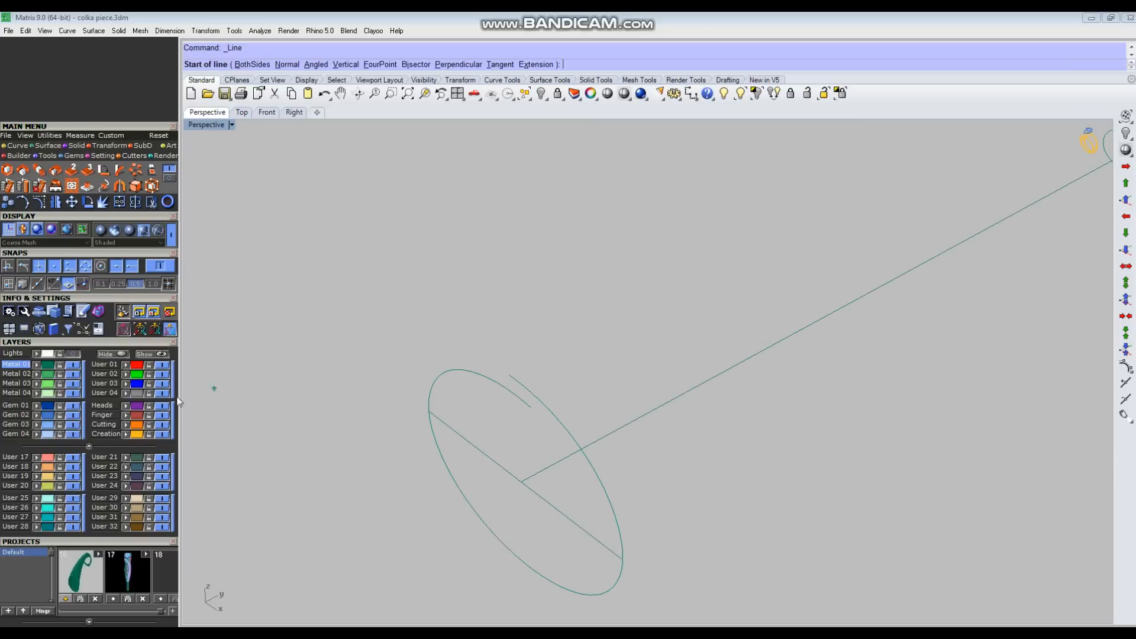
left_click(509, 370)
scroll(221, 572, "down", 7)
right_click_drag(760, 488, 659, 387)
scroll(566, 352, "up", 5)
scroll(597, 406, "up", 6)
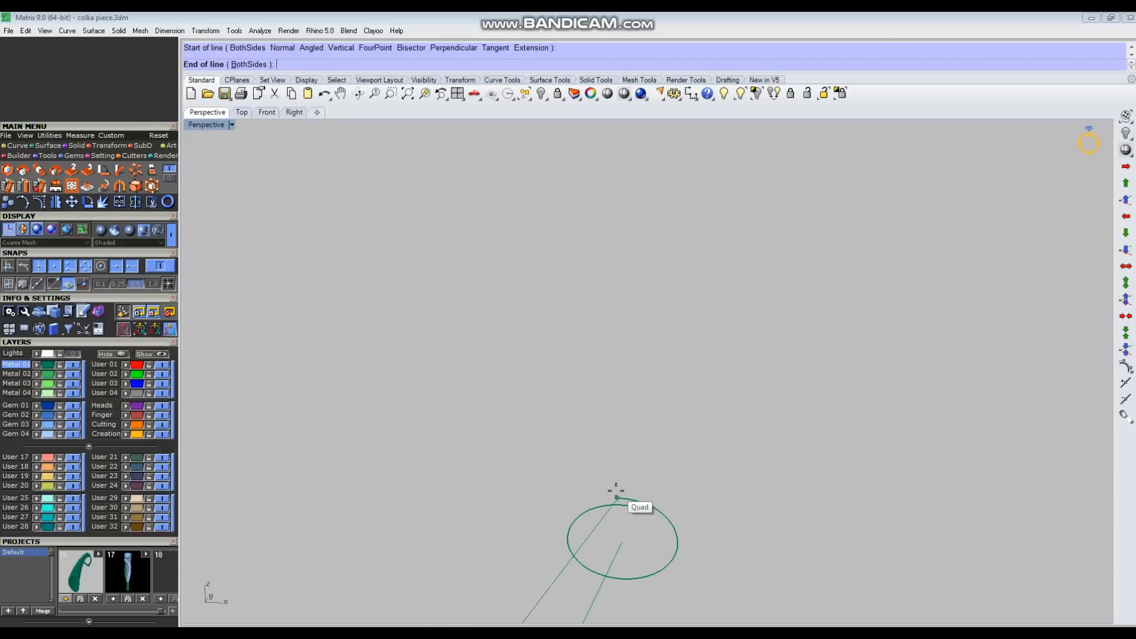
left_click(616, 494)
Step: Create a tapered surface from the large profile to the small profile along the line connecting their tops
scroll(626, 416, "down", 5)
scroll(626, 415, "down", 4)
right_click_drag(649, 497, 430, 543)
left_click(421, 548)
scroll(790, 460, "up", 5)
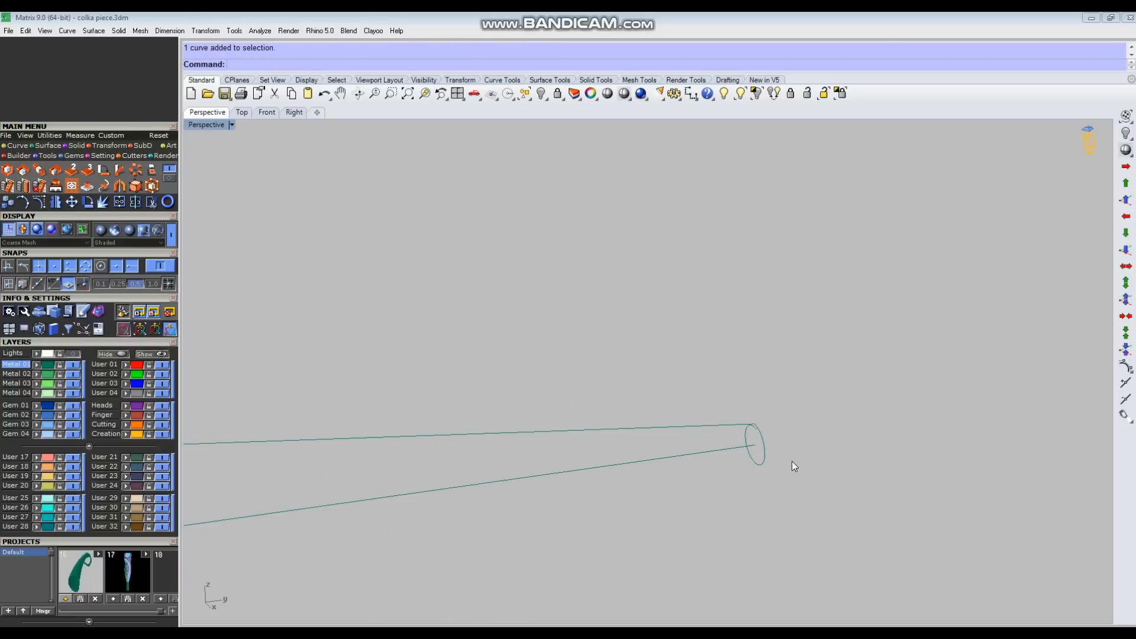
left_click_drag(747, 476, 748, 475)
scroll(750, 471, "down", 5)
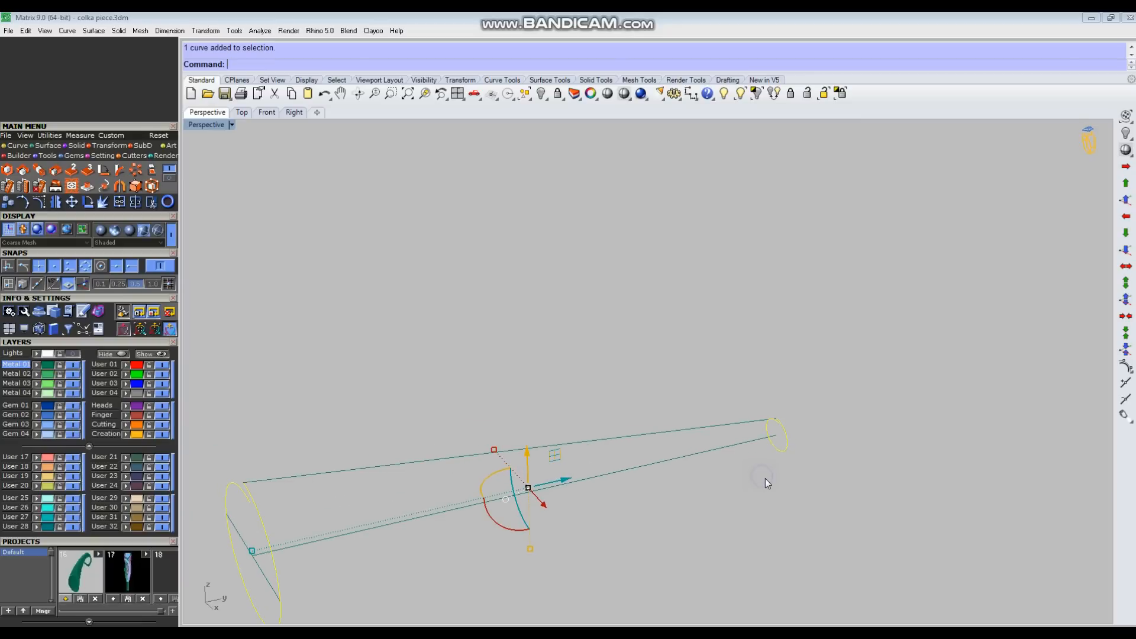
key("Return")
left_click(669, 431)
right_click_drag(757, 396, 691, 479)
scroll(613, 489, "up", 4)
key("Return")
key("Return")
left_click(857, 475)
Step: Open the Rebuild Surface settings for the tapered tube surface
right_click_drag(853, 442, 727, 392)
left_click(664, 388)
left_click(825, 343)
left_click(728, 393)
mouse_move(657, 373)
right_mouse_down()
mouse_move(715, 406)
mouse_move(732, 395)
mouse_move(705, 415)
mouse_move(648, 390)
right_mouse_up()
left_click(827, 334)
right_click_drag(712, 456, 729, 418)
left_click(726, 447)
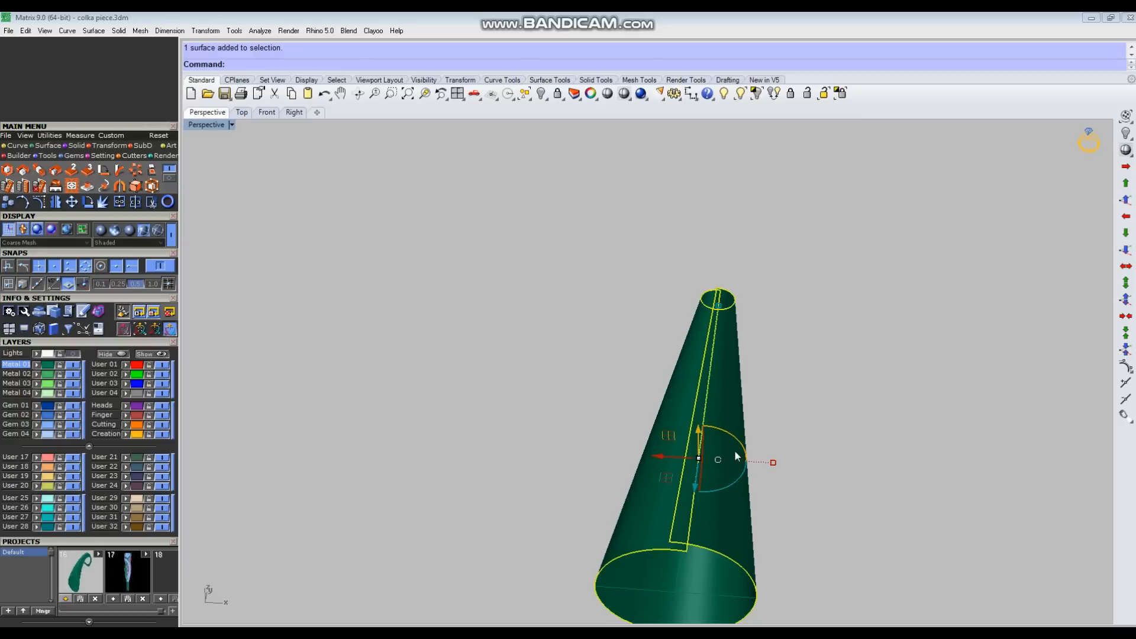
type("rebuild")
key("Return")
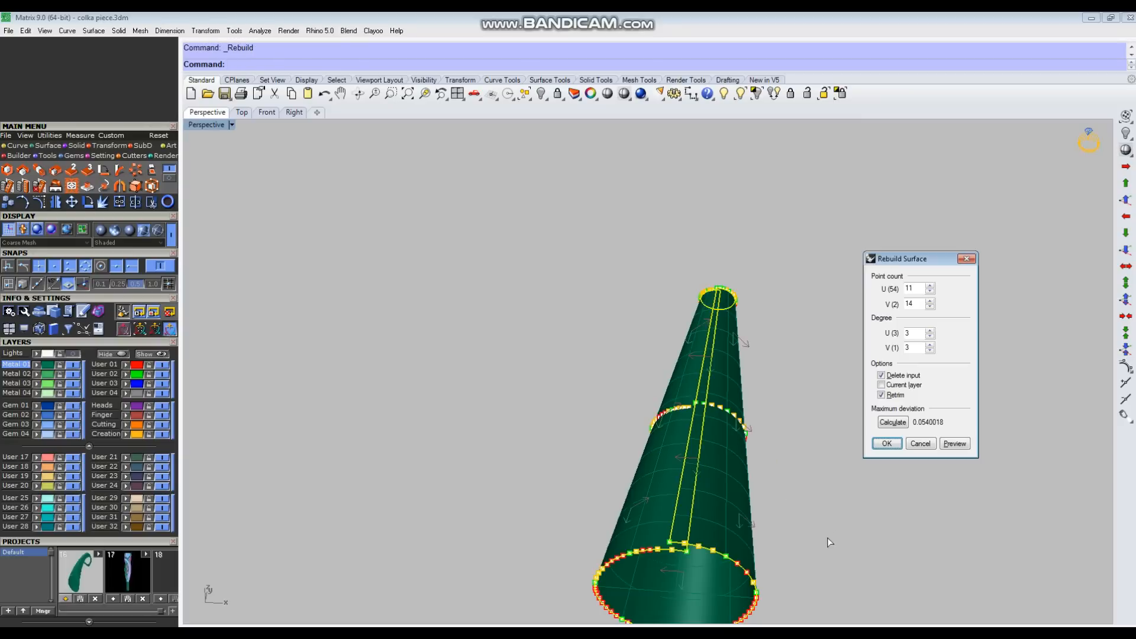
Step: Compare U point counts such as 15, 18 and 13 against the rebuild deviation preview around the tube's wide rim
right_click_drag(537, 362, 623, 375)
right_click_drag(698, 480, 610, 500)
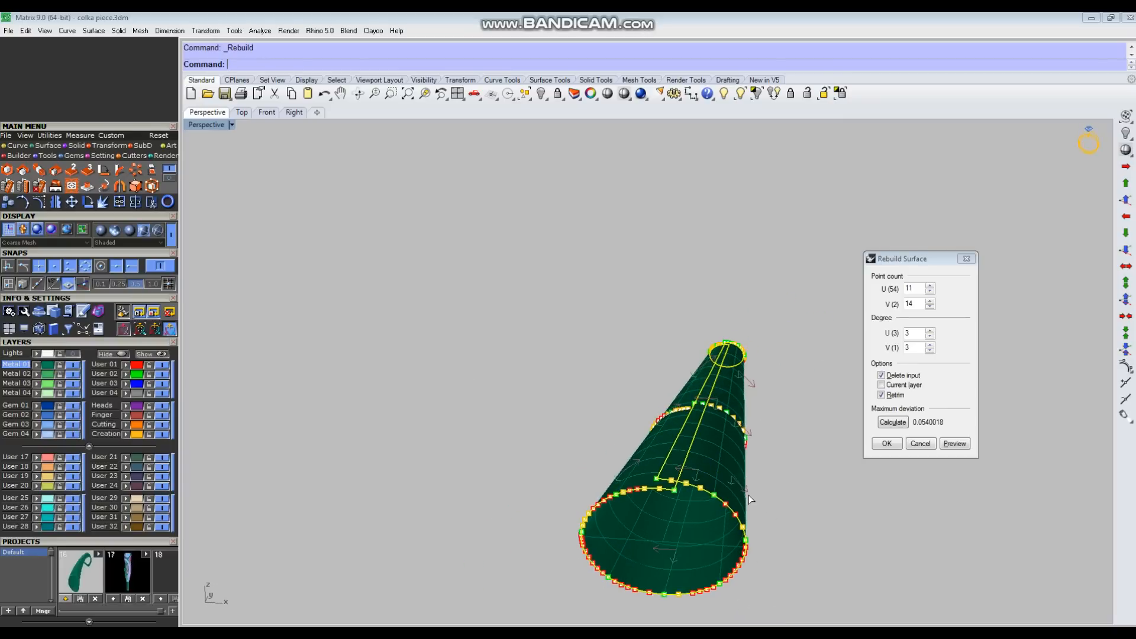
left_click(919, 288)
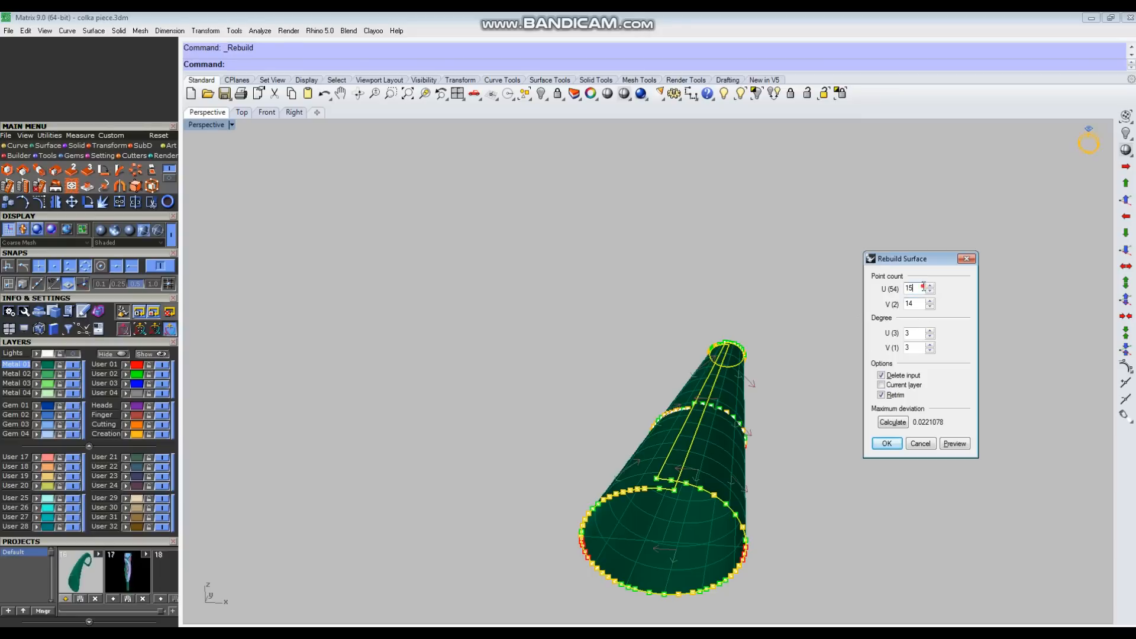
key("Down")
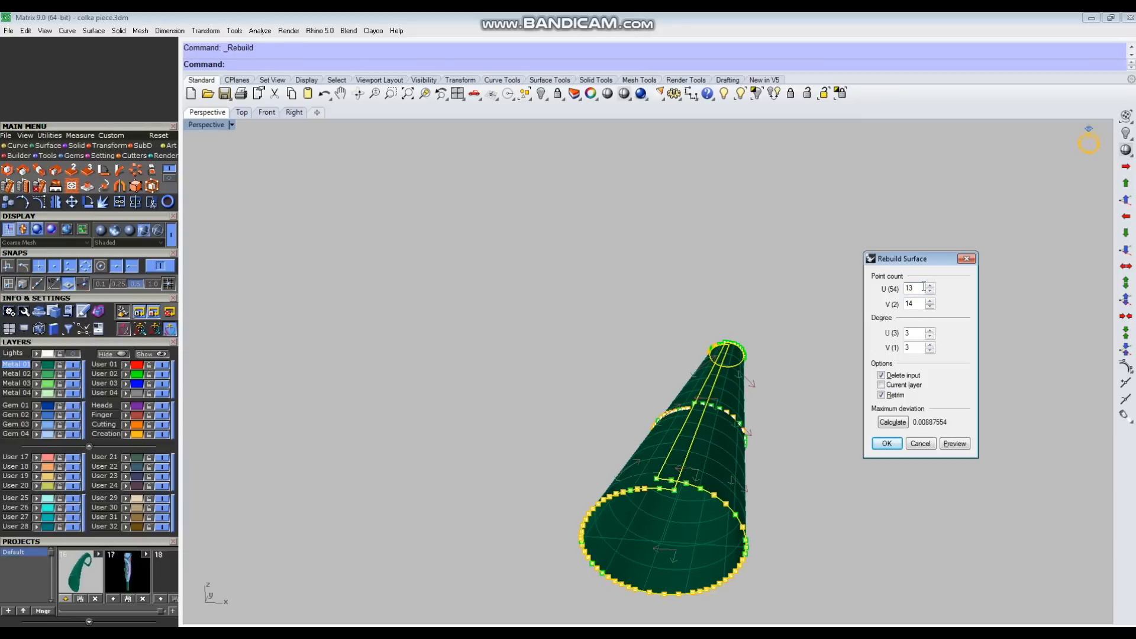
right_click_drag(624, 540, 613, 465)
scroll(609, 464, "up", 8)
scroll(451, 349, "down", 8)
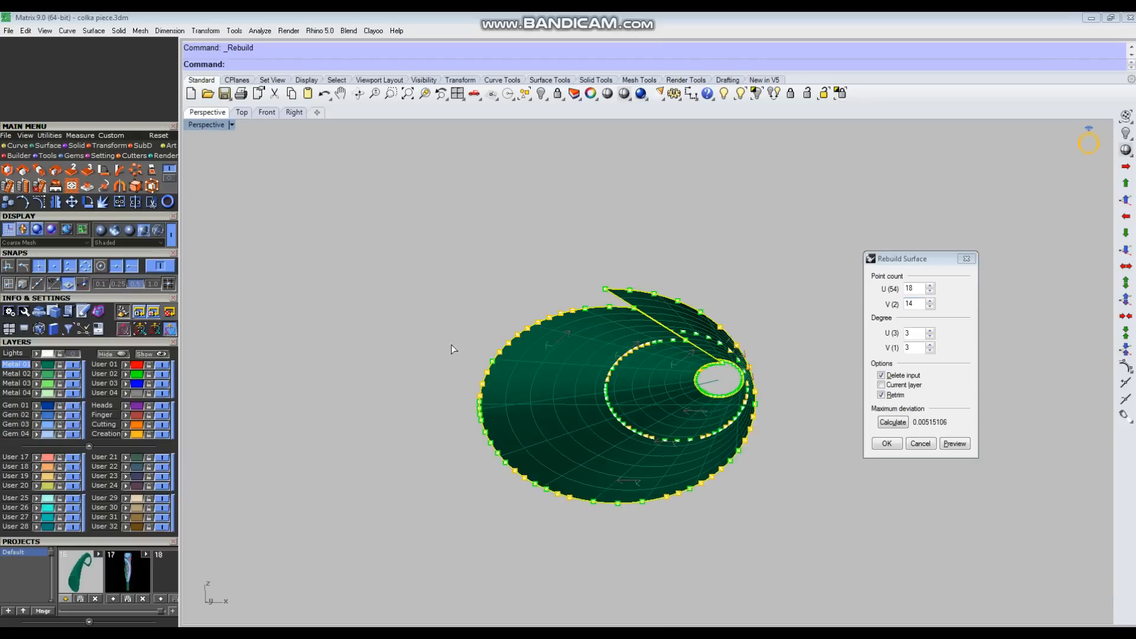
right_click_drag(451, 347, 460, 402)
left_click(920, 288)
scroll(920, 287, "down", 3)
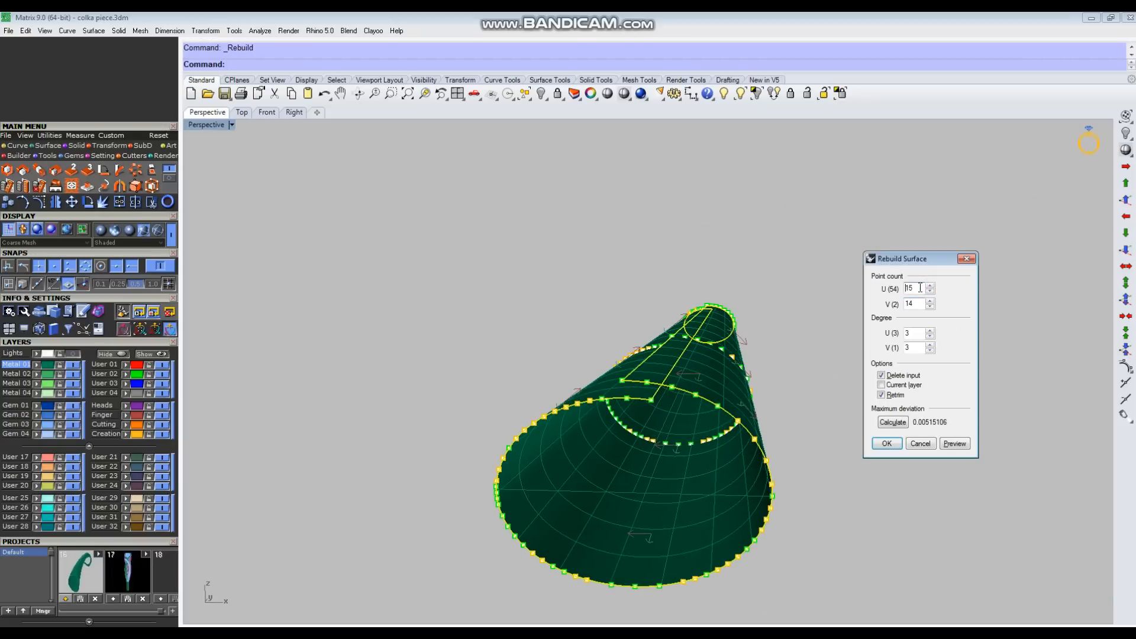
right_click_drag(500, 508, 535, 418)
scroll(539, 423, "up", 5)
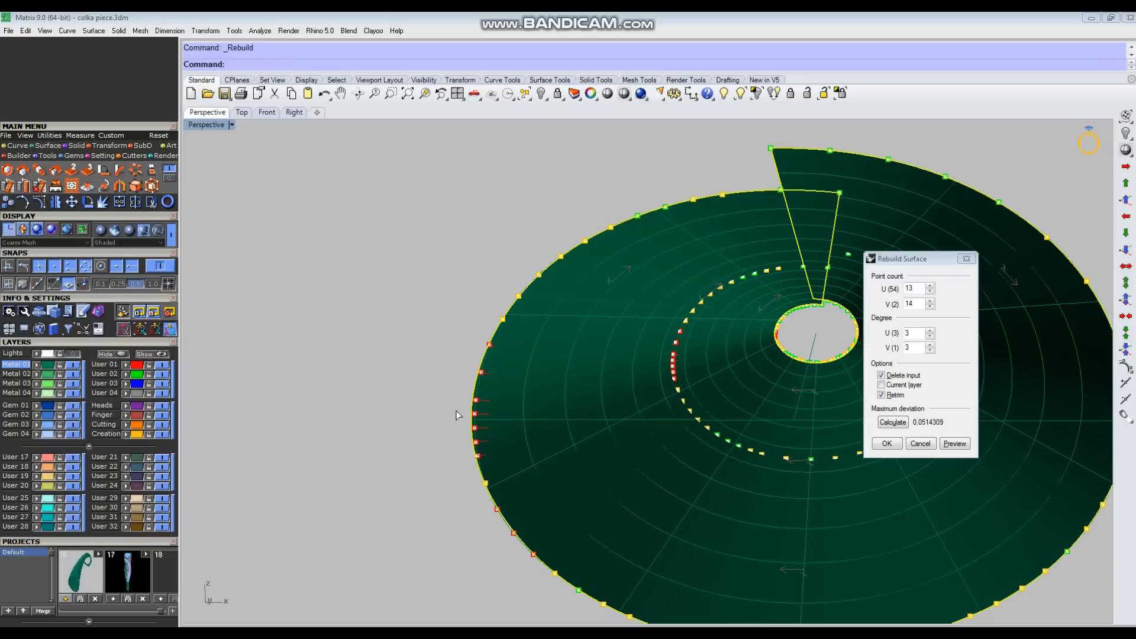
scroll(442, 397, "down", 4)
Step: Rebuild the tapered tube surface with a U point count of 15 and a reduced V point count
left_click(918, 287)
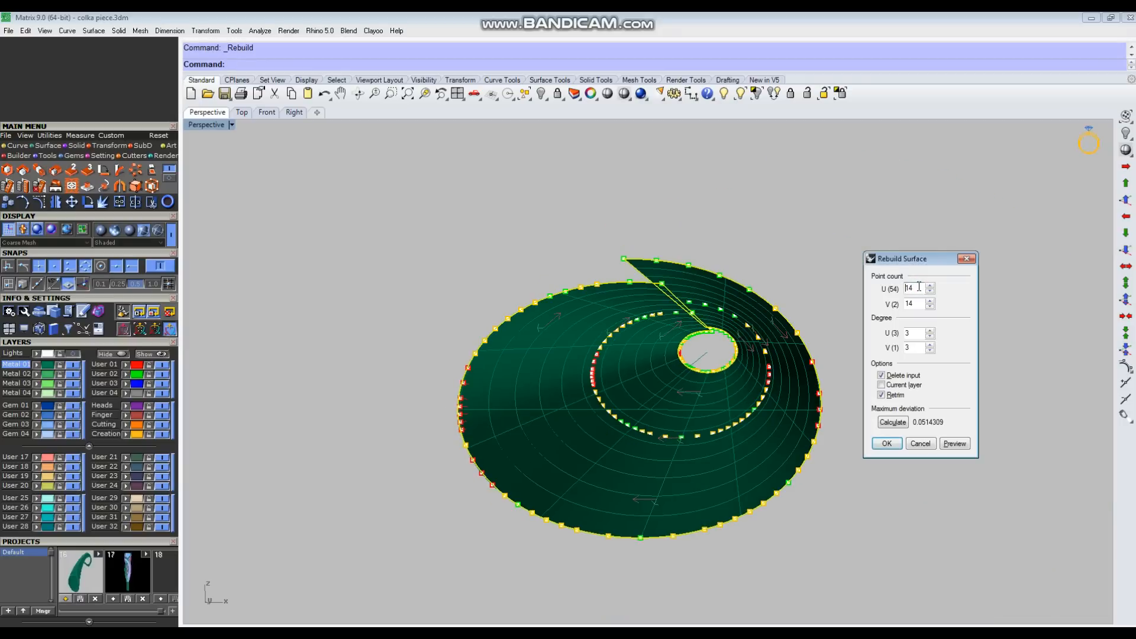
right_click_drag(646, 191, 579, 263)
scroll(579, 263, "down", 4)
right_click_drag(790, 438, 680, 451)
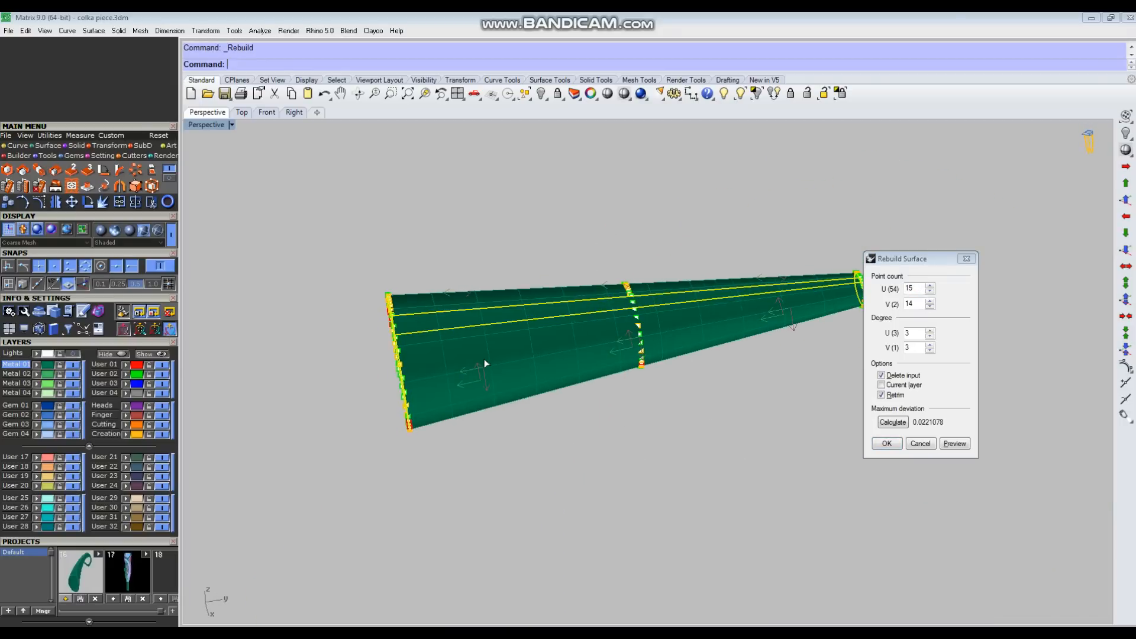
left_click(916, 305)
scroll(916, 306, "down", 1)
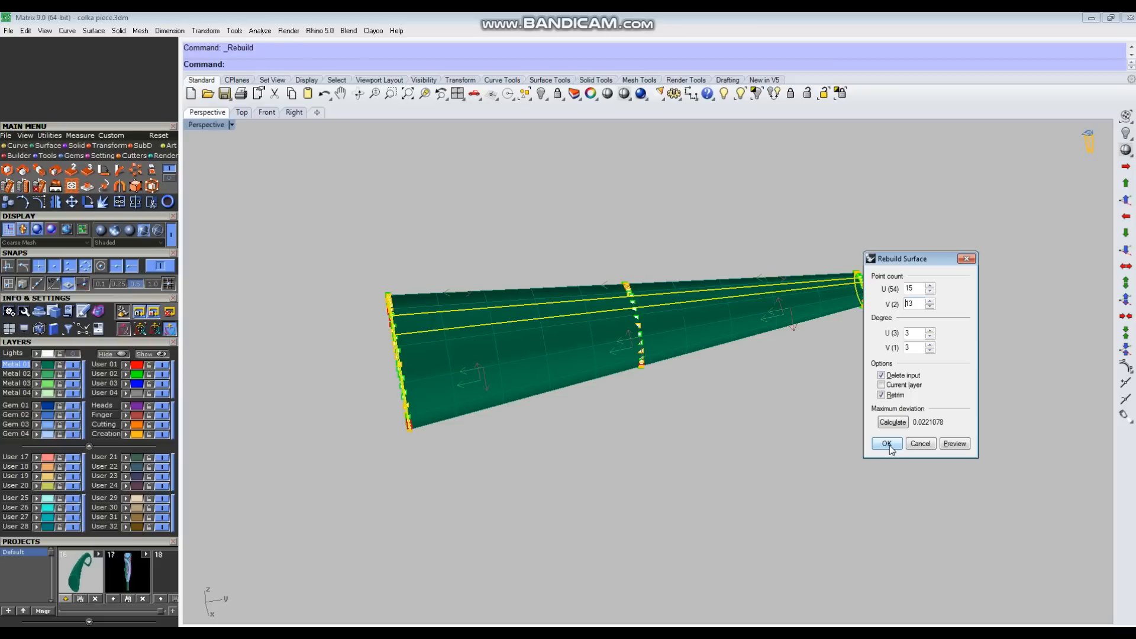
scroll(919, 304, "down", 1)
left_click(887, 443)
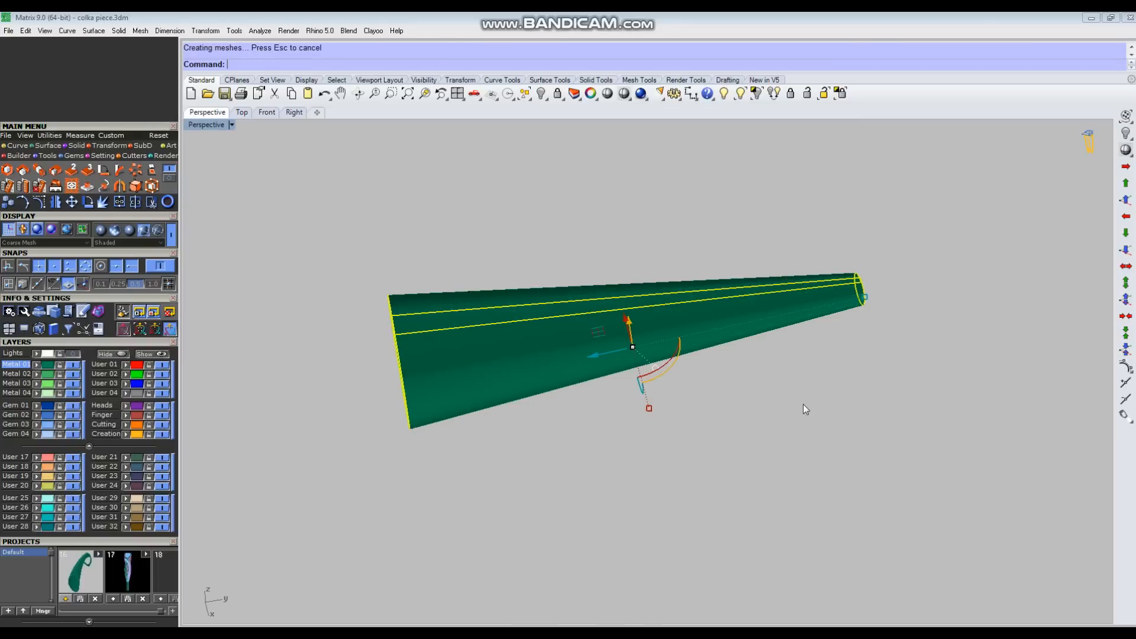
Step: Display the rebuilt tube's control points, inspect their distribution from several angles, and turn them off again
key("F10")
right_click_drag(712, 426, 695, 448)
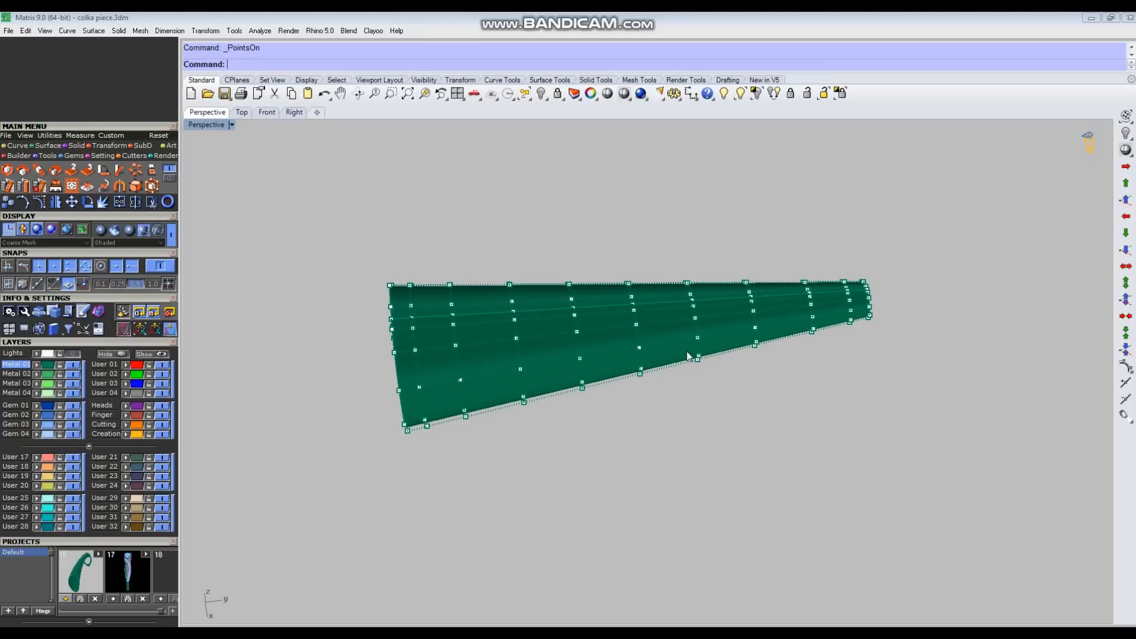
right_click_drag(860, 307, 588, 397)
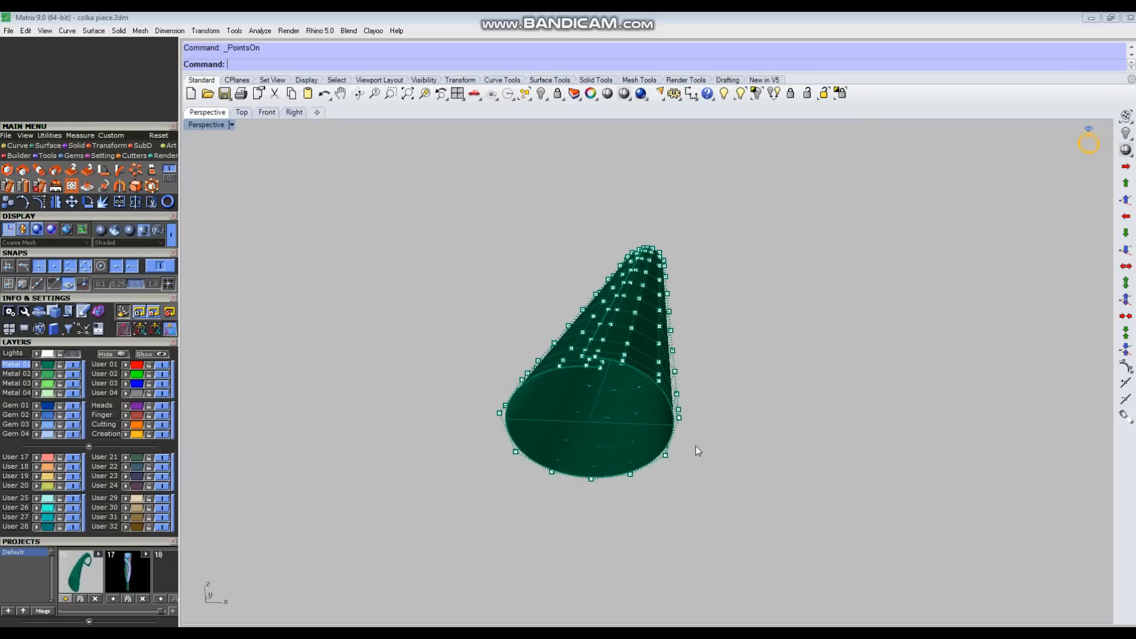
right_click_drag(644, 439, 669, 487)
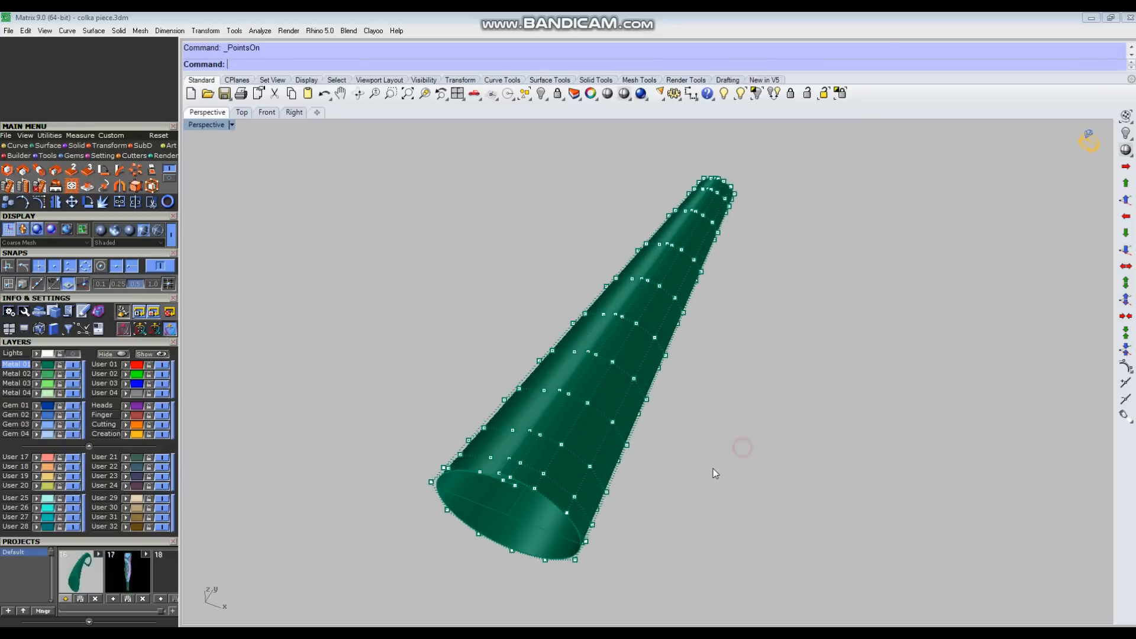
key("Escape")
right_click_drag(710, 429, 758, 436)
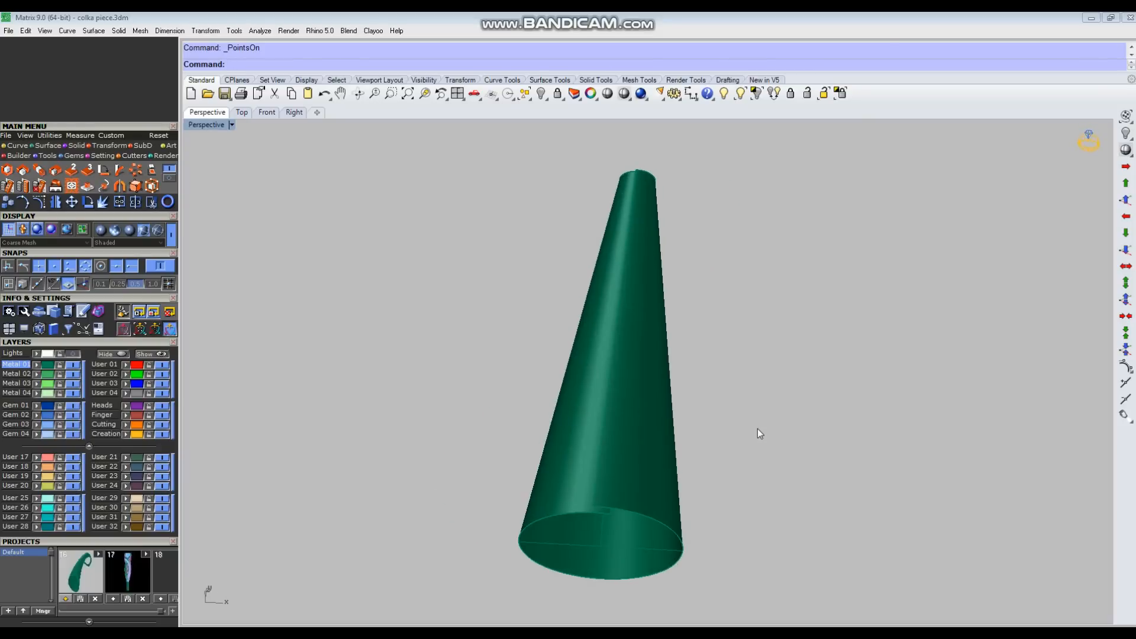
Step: Copy the tube with its construction curves sideways by 20 in the Top view and hide the copy as a backup
key("ctrl+F1")
right_click_drag(808, 257, 772, 343)
left_click_drag(809, 200, 537, 538)
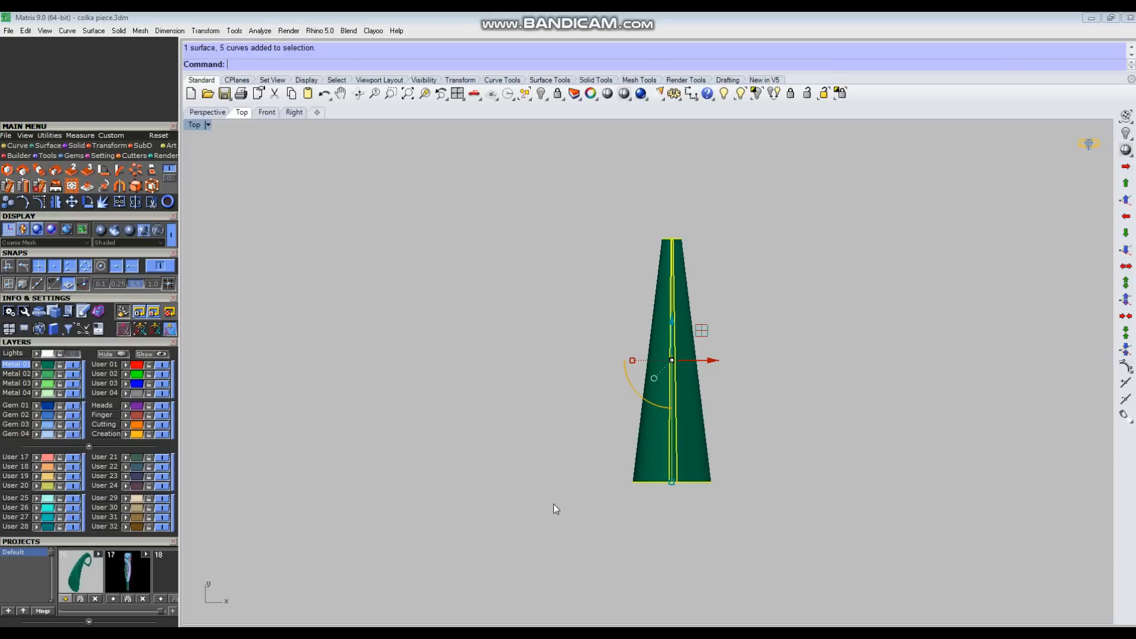
key("alt+c")
left_click(499, 524)
type("20")
key("Return")
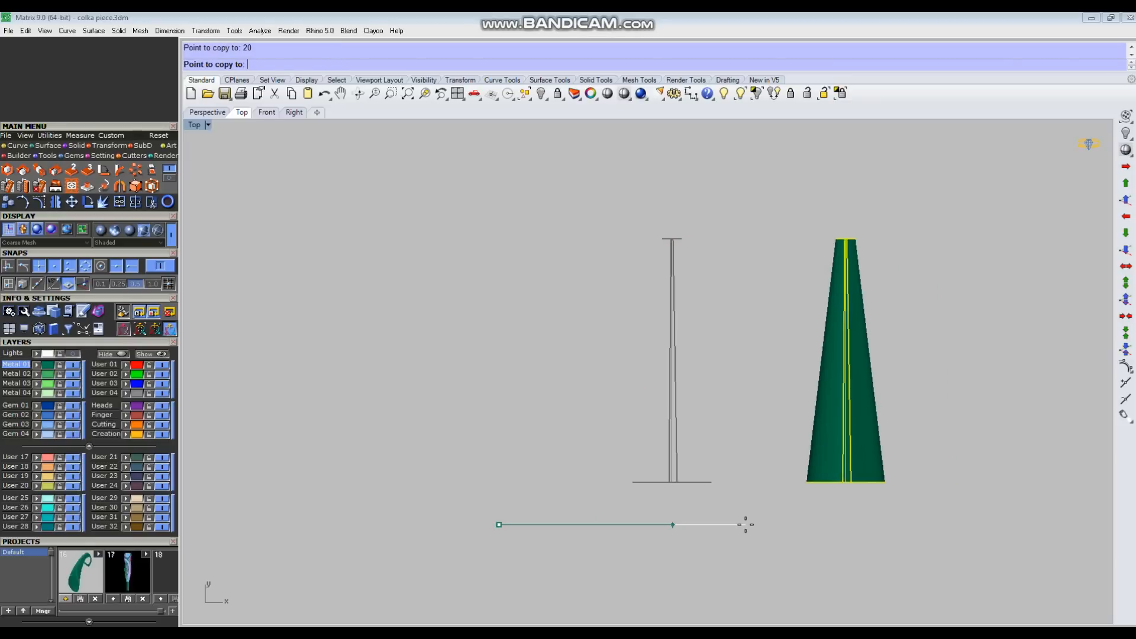
left_click(893, 538)
right_click(894, 538)
left_click_drag(930, 184, 868, 398)
key("ctrl+h")
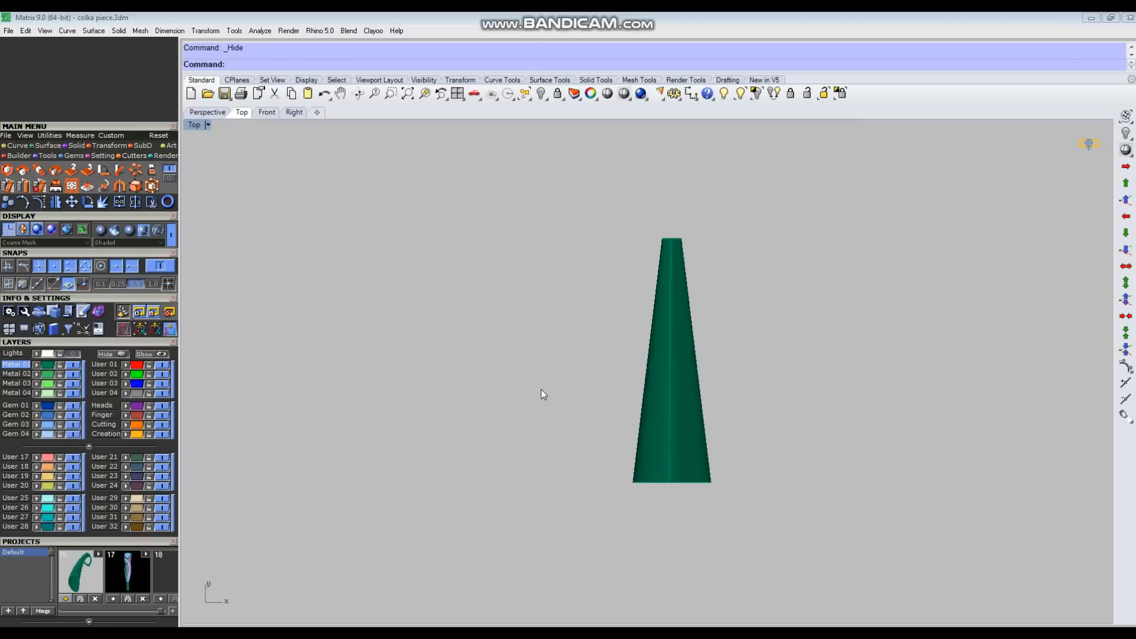
Step: Delete the construction curves at the original location, keeping only the tapered tube surface
left_click_drag(606, 499, 604, 501)
scroll(664, 463, "up", 2)
left_click(694, 439, "ctrl")
key("Delete")
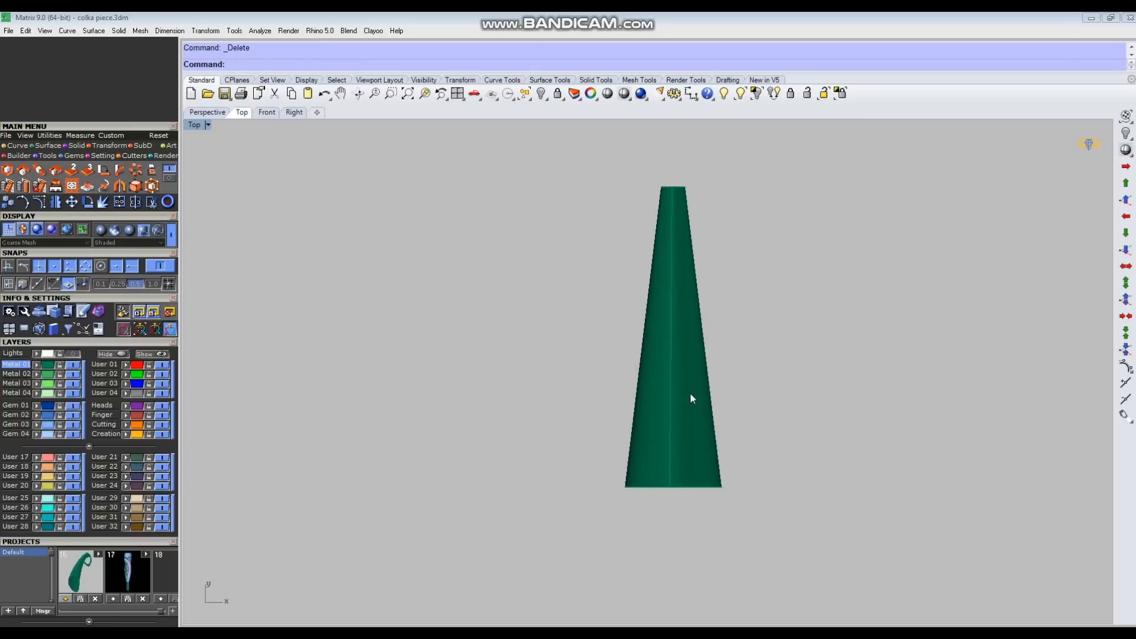
left_click(690, 392)
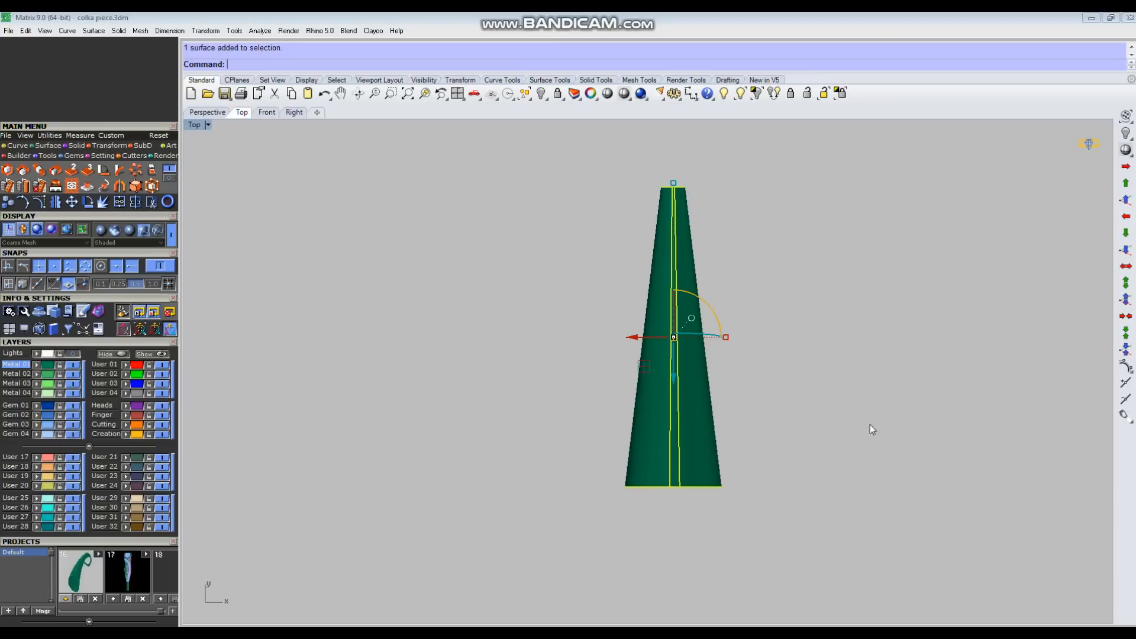
left_click(892, 411)
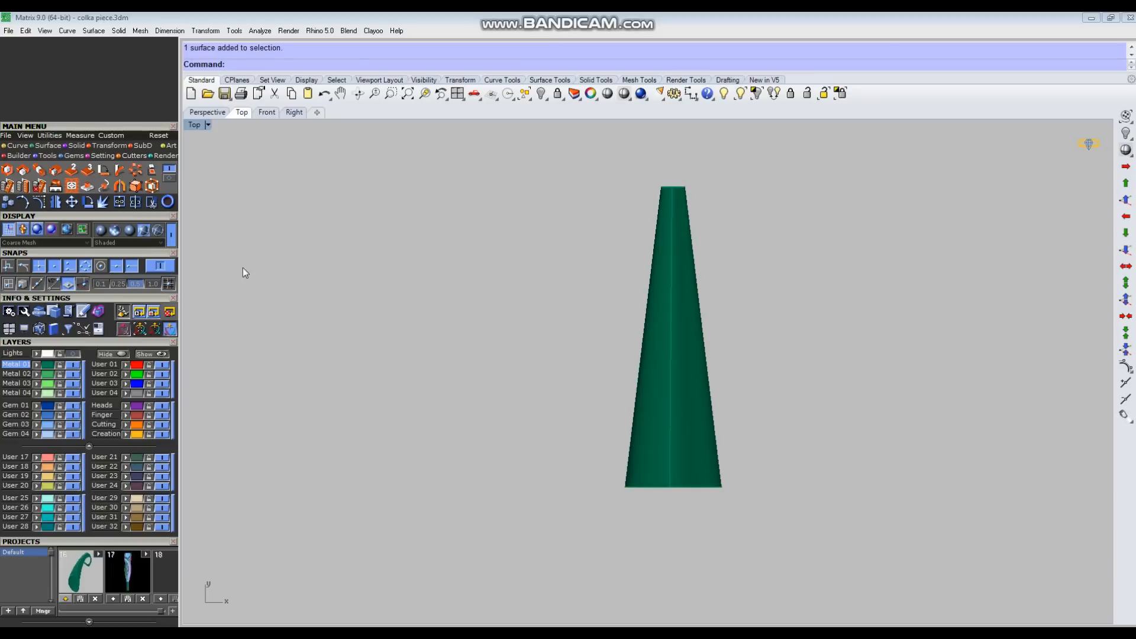
Step: Show the reference sketch behind the tube to compare the shape, and hide it again
left_click(59, 354)
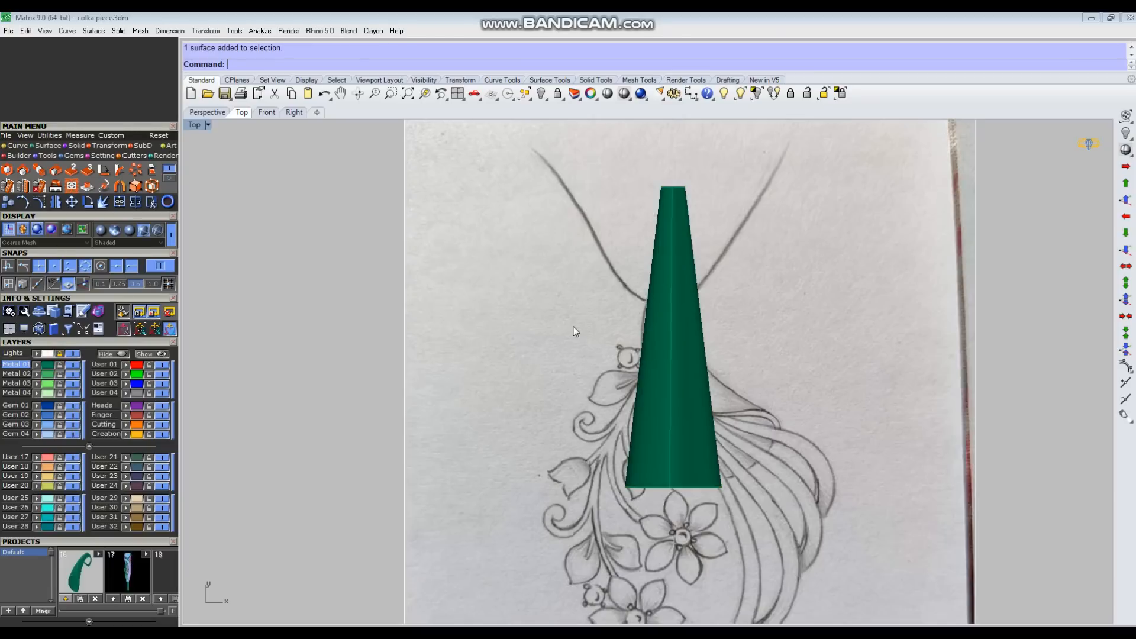
right_click_drag(623, 400, 613, 372)
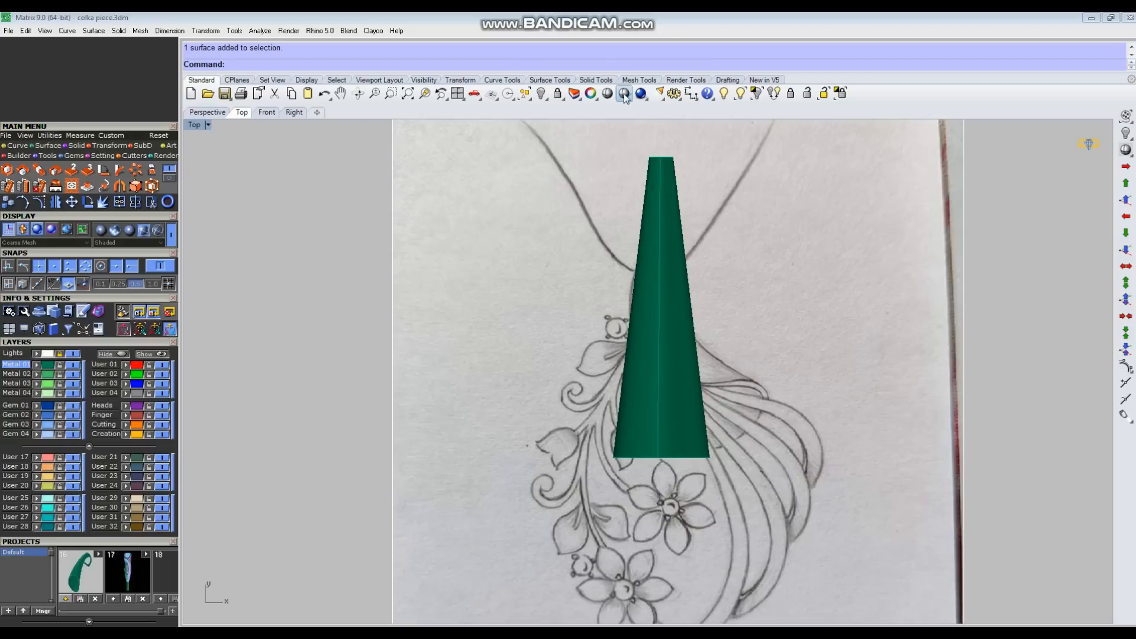
left_click(73, 354)
right_click_drag(695, 403, 679, 457)
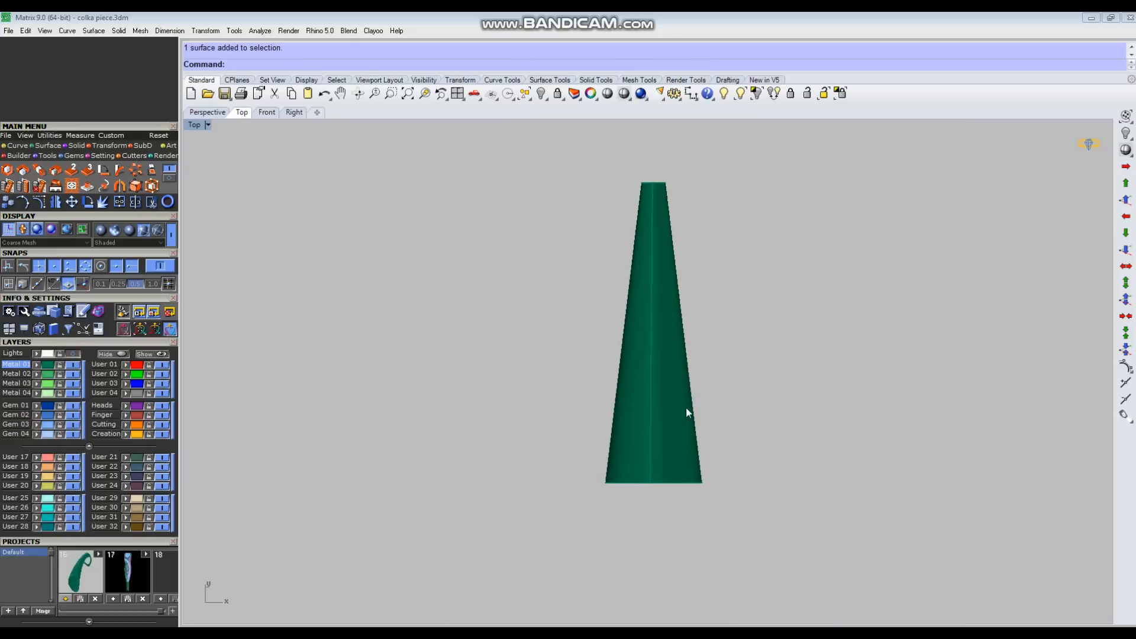
Step: Draw a both-sided line from the origin along the tube's length axis, extending well past both ends
key("ctrl+F4")
right_click_drag(687, 406, 687, 434)
type("l")
key("Return")
type("0")
key("Return")
scroll(944, 434, "down", 6)
type("b")
key("Return")
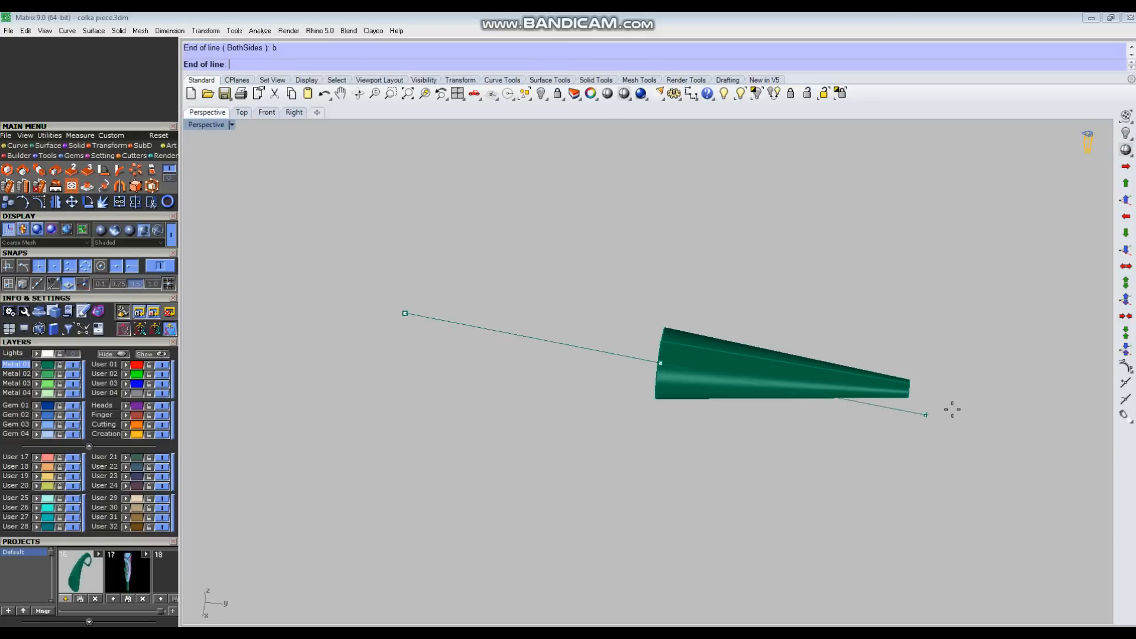
left_click(1039, 411)
Step: Draw a circle of diameter 5 in the Right view, centred on the axis line just beyond the tube's narrow end
right_click_drag(841, 408, 851, 358)
key("ctrl+F3")
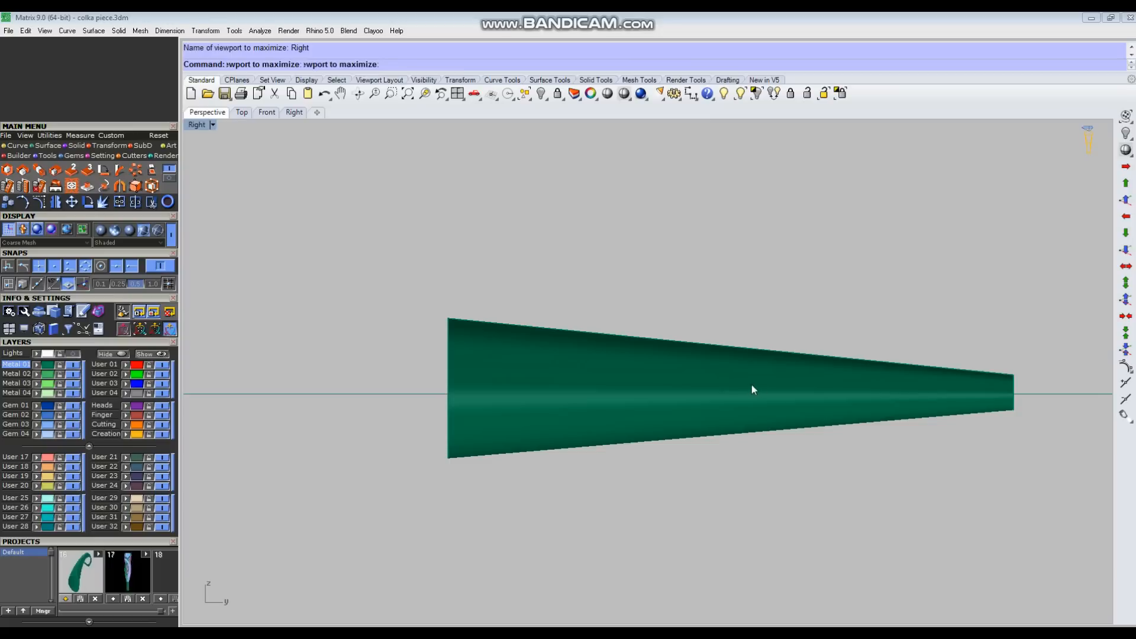
scroll(758, 385, "down", 6)
right_click_drag(878, 398, 783, 408)
scroll(814, 412, "up", 5)
type("c")
key("Return")
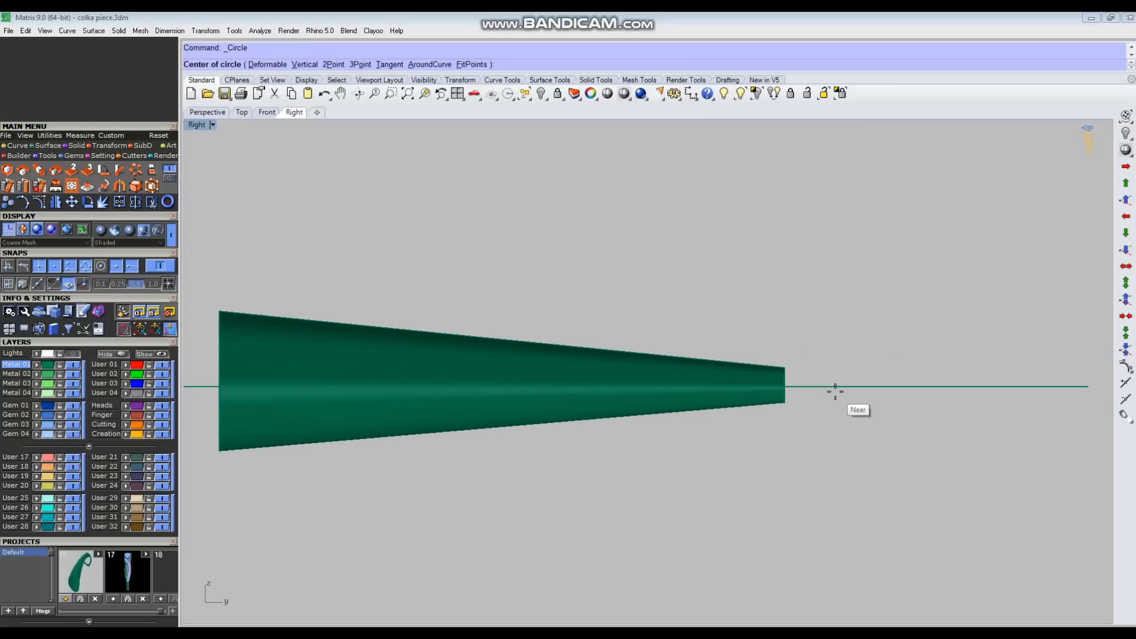
left_click(835, 387)
type("5")
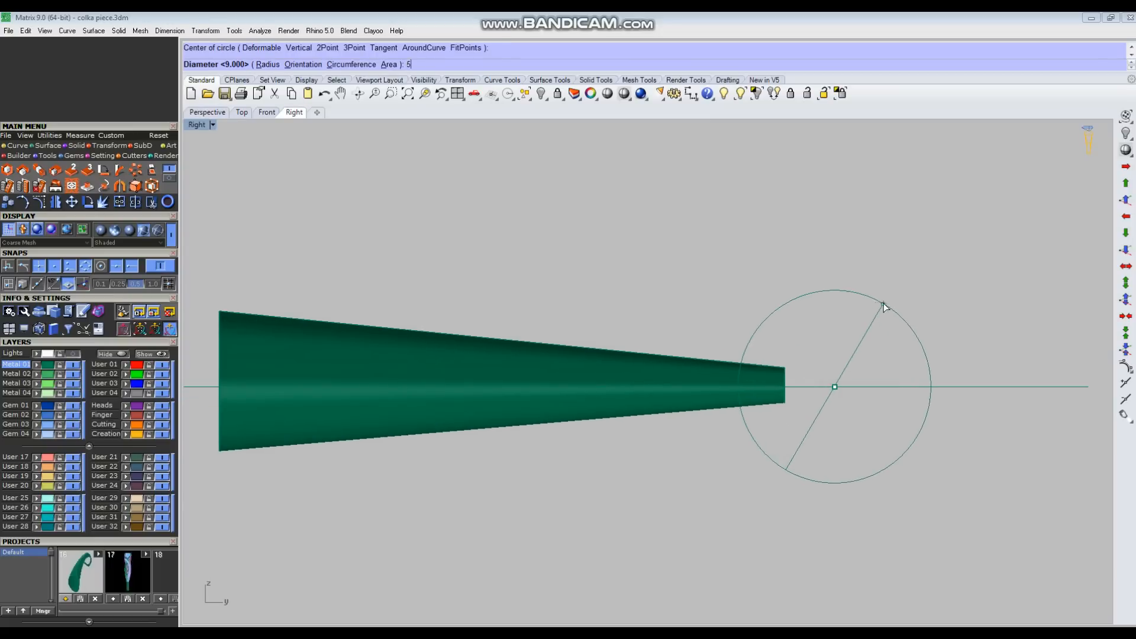
key("Return")
left_click(808, 342)
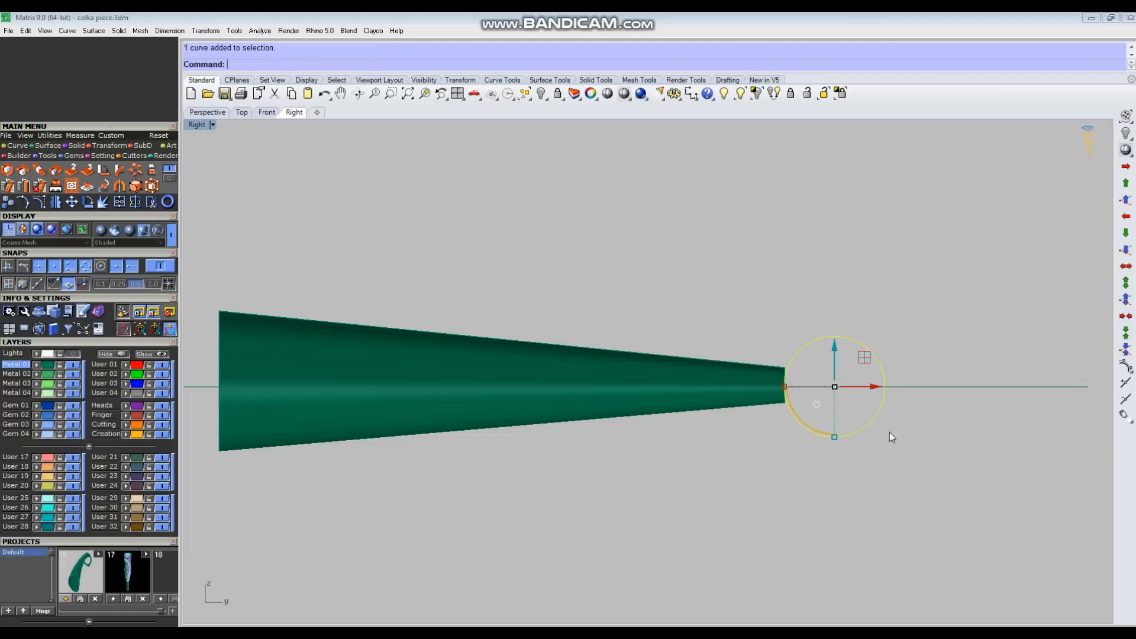
left_click(893, 294)
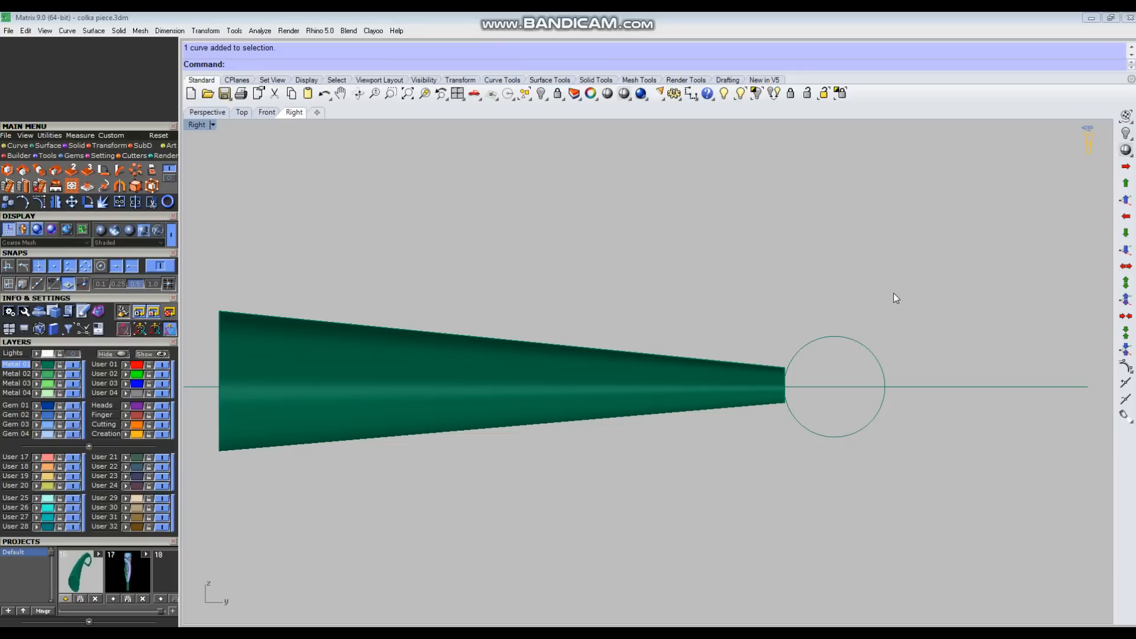
Step: Move the circle along the axis line so that it overlaps the tube near its narrow end
left_click(850, 338)
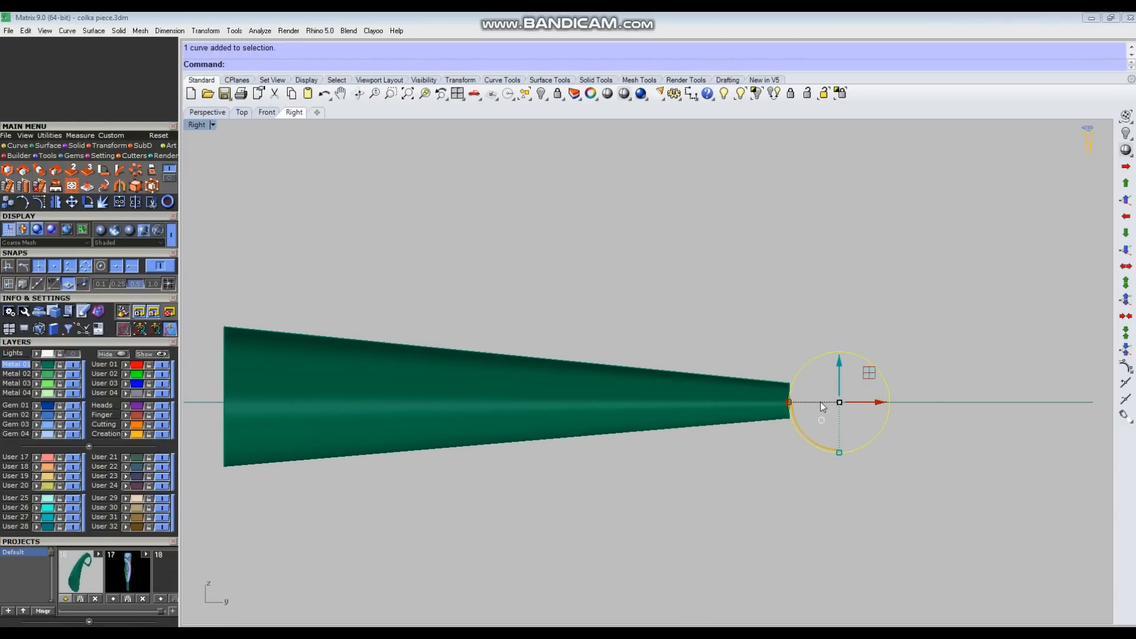
left_click_drag(879, 403, 696, 398)
key("Escape")
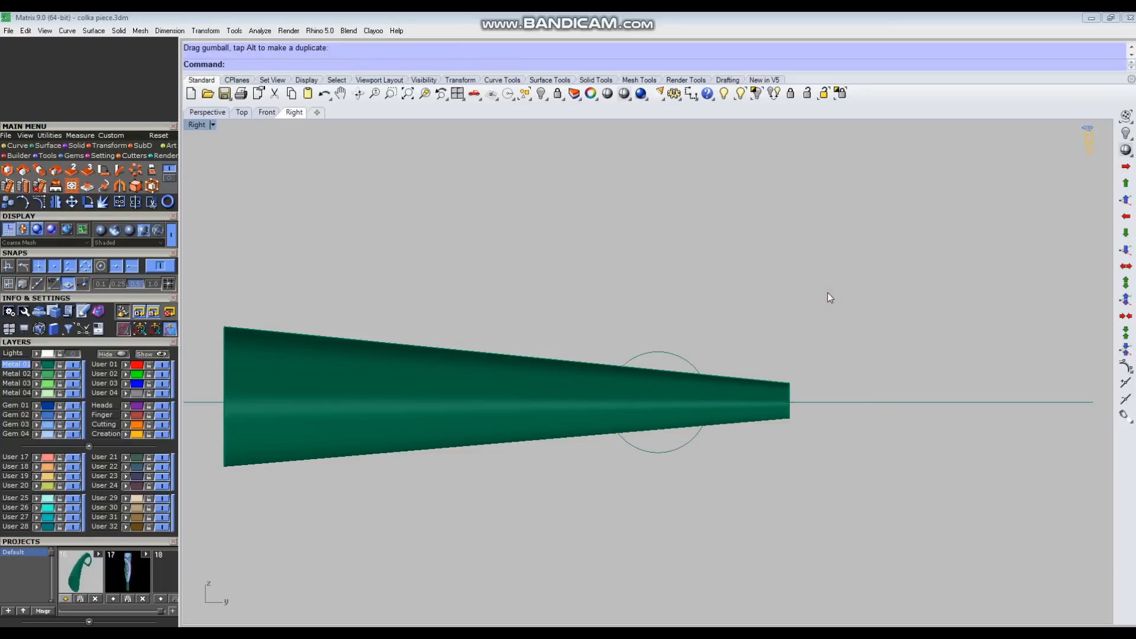
Step: Show the reference sketch behind the tube in the Top view
key("ctrl+F1")
scroll(765, 323, "down", 3)
scroll(692, 340, "up", 5)
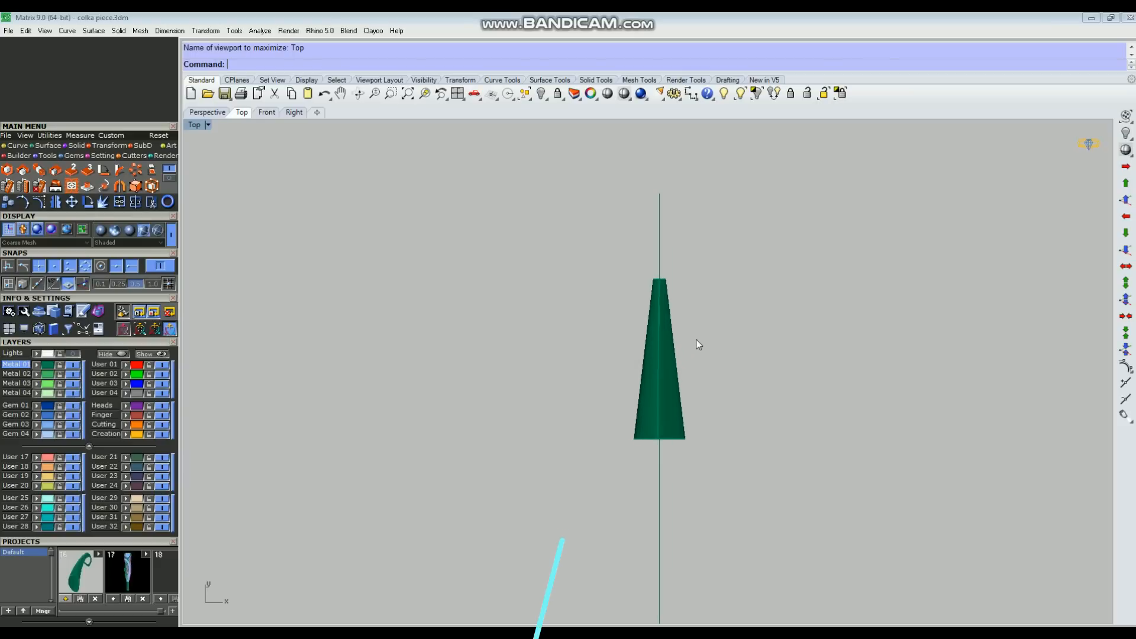
left_click(73, 354)
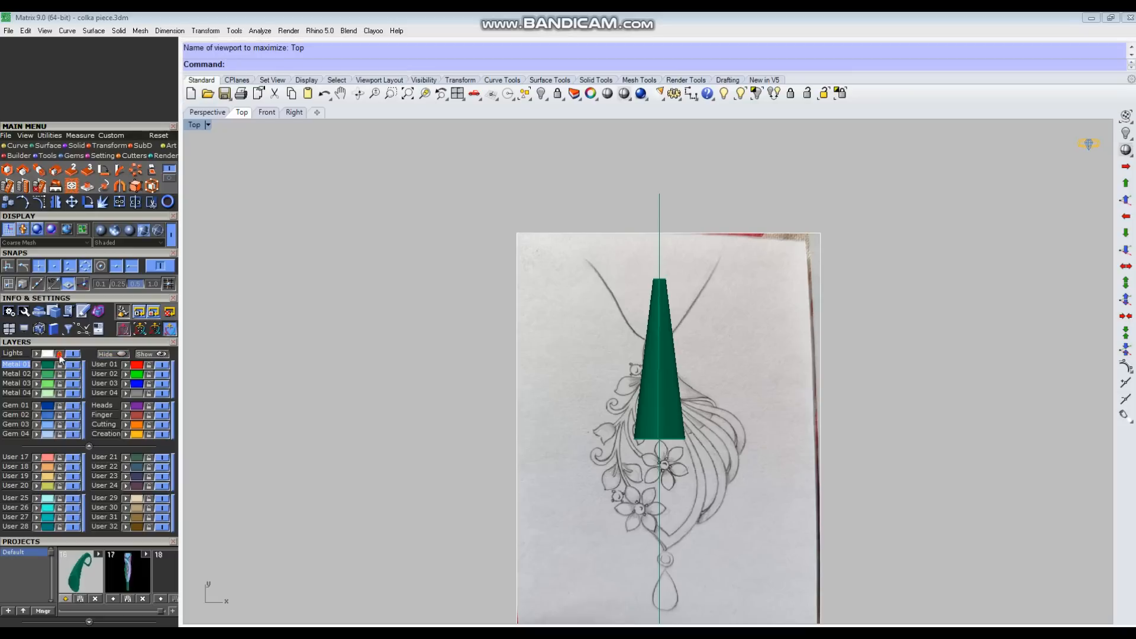
left_click_drag(556, 420, 465, 412)
scroll(602, 406, "up", 3)
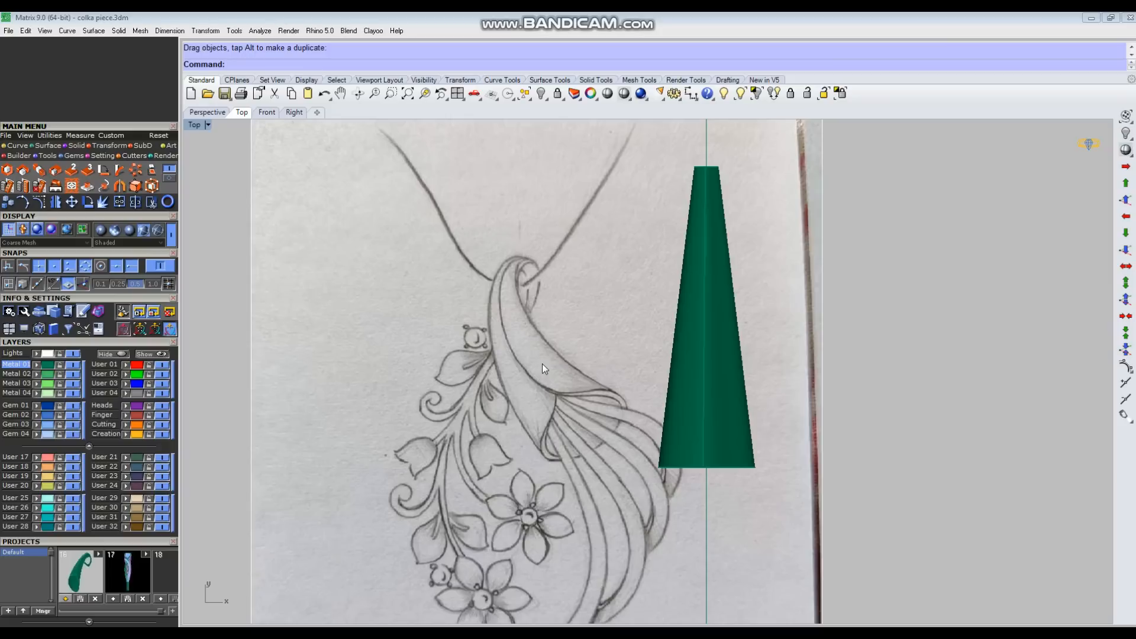
key("ctrl+z")
Step: Measure the height of the sketched horn from its upper curl to its lower tip in wireframe display
right_click(626, 93)
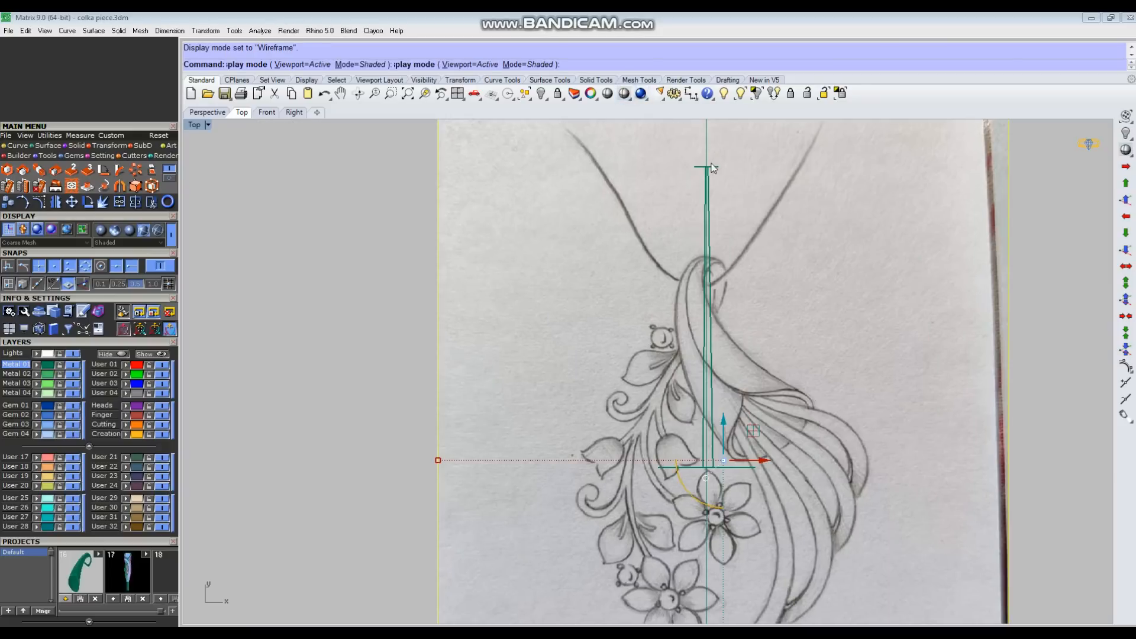
left_click(690, 93)
scroll(867, 287, "up", 2)
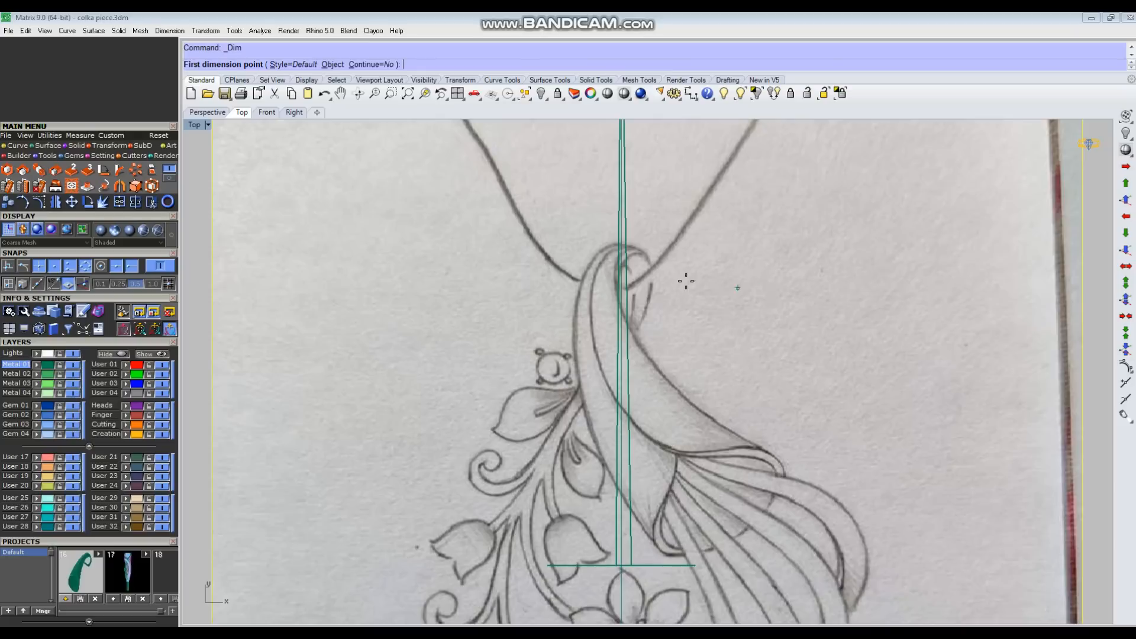
scroll(634, 261, "down", 1)
left_click(622, 242)
scroll(786, 461, "down", 2)
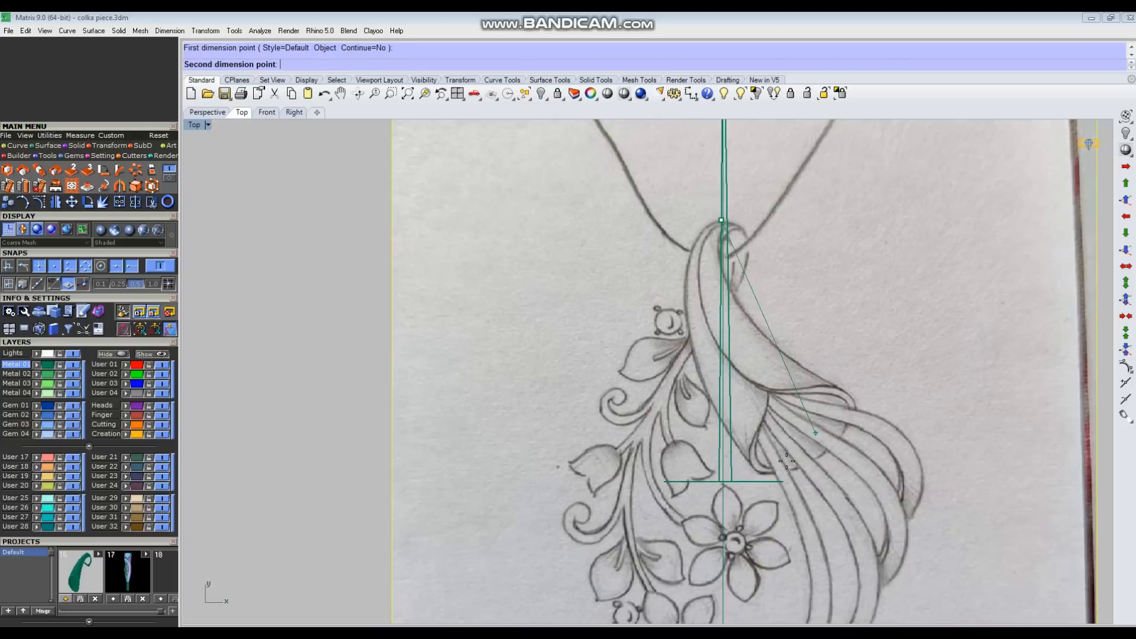
scroll(769, 465, "up", 4)
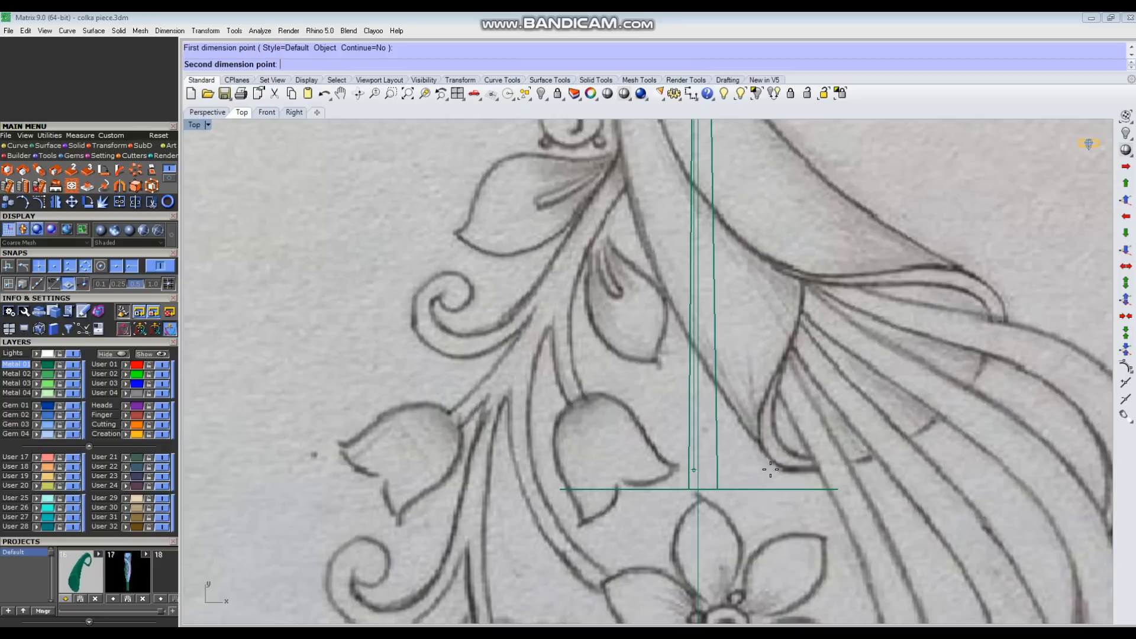
left_click(770, 469)
scroll(562, 456, "down", 2)
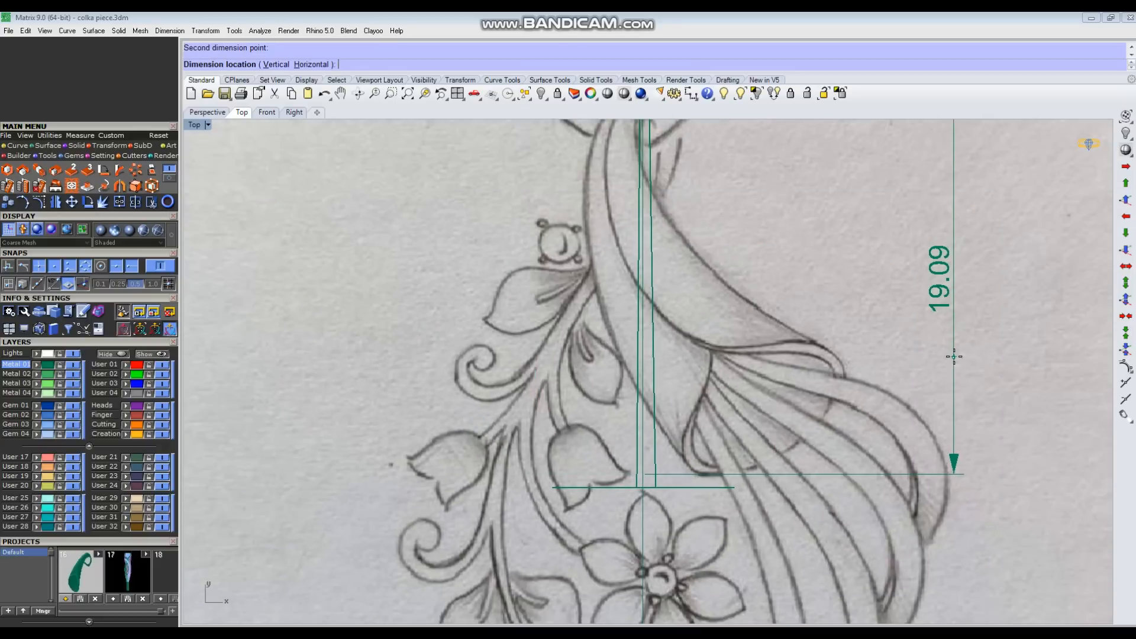
key("Escape")
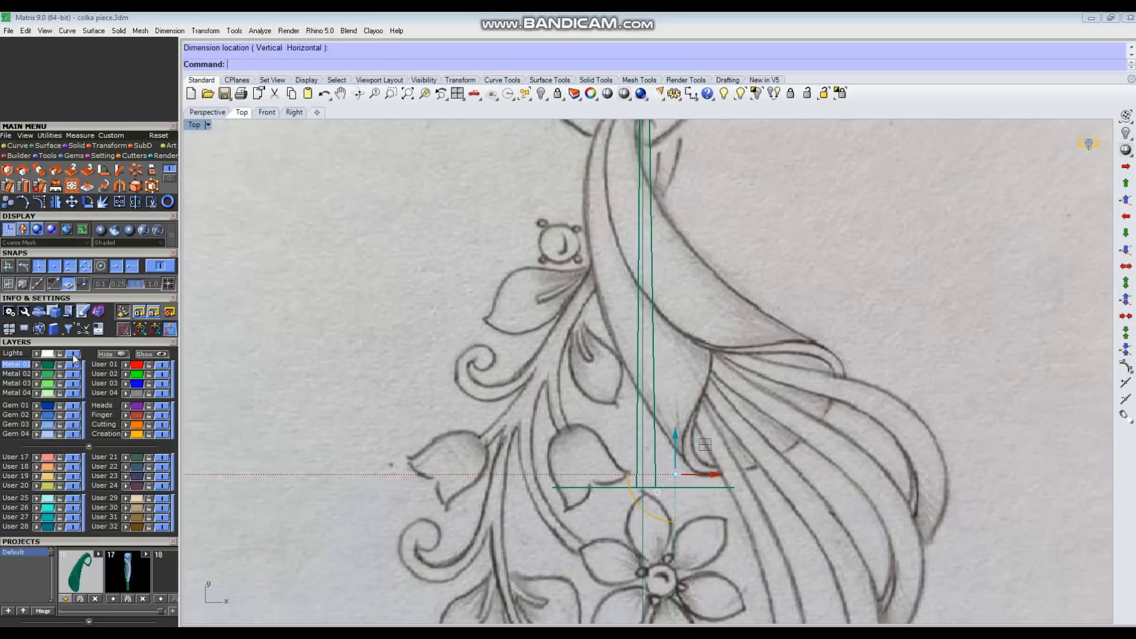
Step: Hide the reference sketch and return to the shaded Perspective view of the tube
left_click(73, 353)
scroll(704, 409, "down", 2)
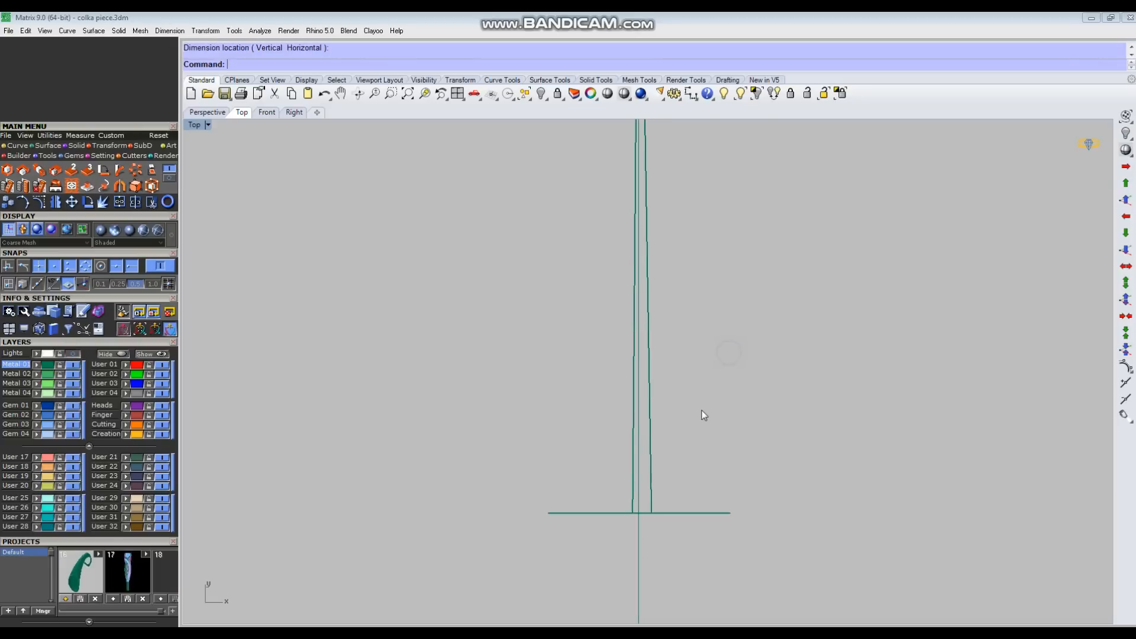
key("ctrl+F4")
mouse_move(781, 400)
right_mouse_down()
mouse_move(720, 400)
mouse_move(743, 420)
right_mouse_up()
scroll(578, 366, "up", 2)
mouse_move(578, 365)
right_mouse_down()
mouse_move(570, 398)
mouse_move(579, 390)
right_mouse_up()
Step: Draw a line of length 19 along the tube's axis from the wide end's centre and delete the old long axis line
type("line")
key("Return")
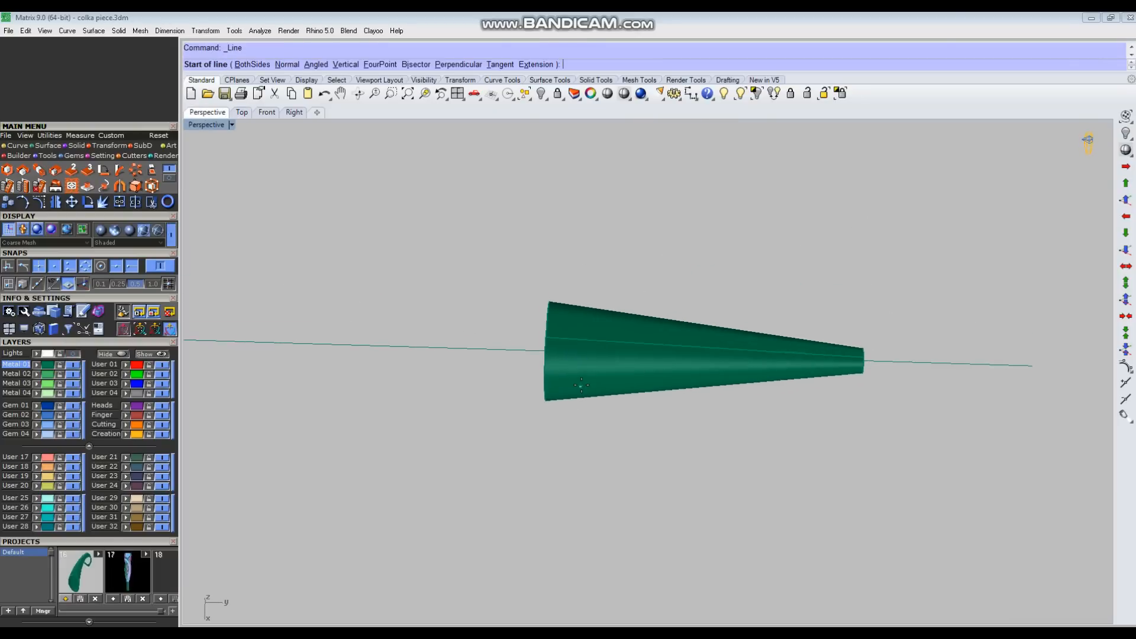
left_click(547, 351)
type("16")
key("BackSpace")
type("9")
key("Return")
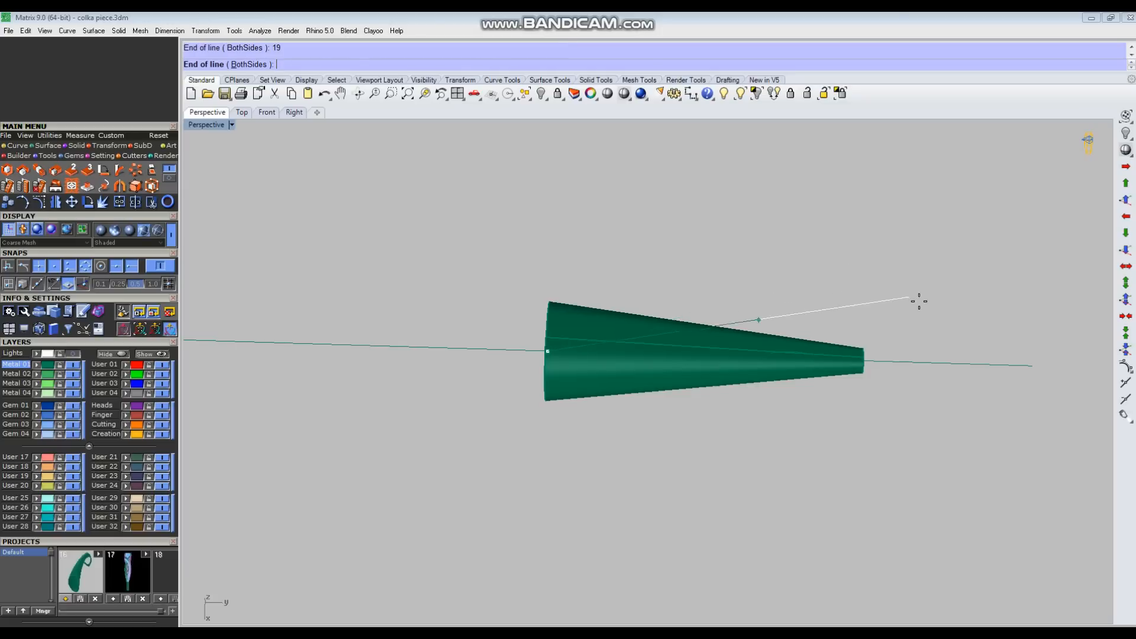
left_click(930, 307)
left_click_drag(1032, 323, 965, 396)
key("Delete")
Step: Draw a crosswise marker line from the far end of the 19-long line out through the tube's side
right_click_drag(957, 390, 802, 195)
left_click(622, 382)
scroll(803, 197, "up", 4)
right_click(849, 264)
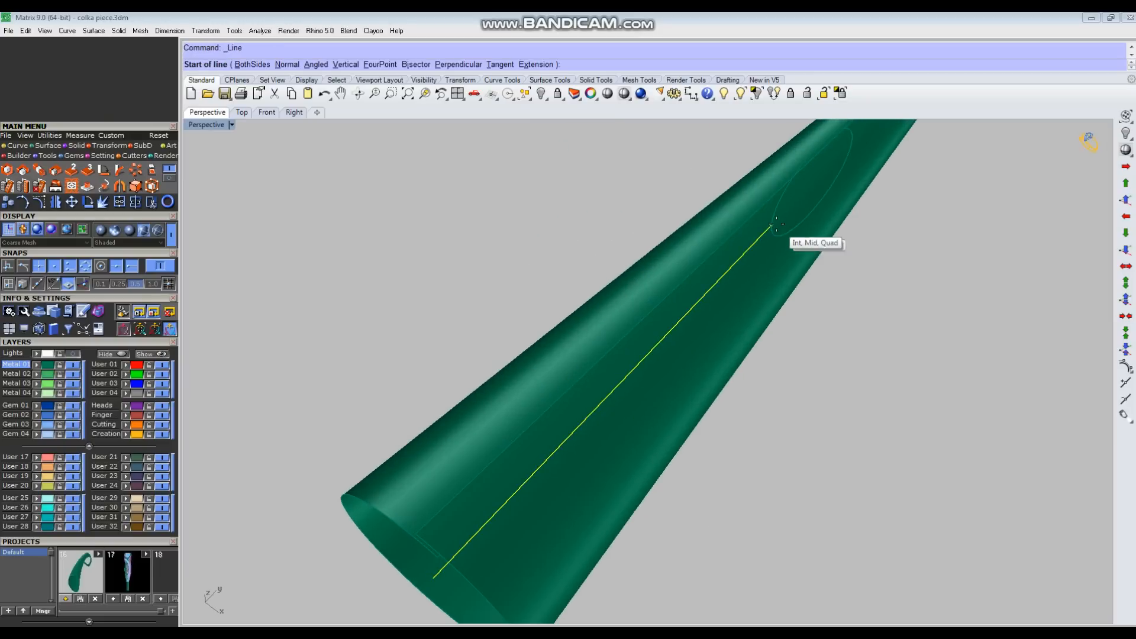
left_click(779, 227)
scroll(908, 380, "down", 3)
left_click(939, 398)
Step: Move the circle along the tube's axis so that its outer edge lines up with the crosswise marker line
right_click_drag(968, 460, 792, 281)
left_click_drag(705, 170, 937, 393)
right_click_drag(949, 398, 920, 392)
left_click(855, 380, "ctrl")
scroll(861, 365, "up", 4)
left_click_drag(883, 346, 744, 344)
left_click(915, 505)
right_click_drag(828, 481, 787, 388)
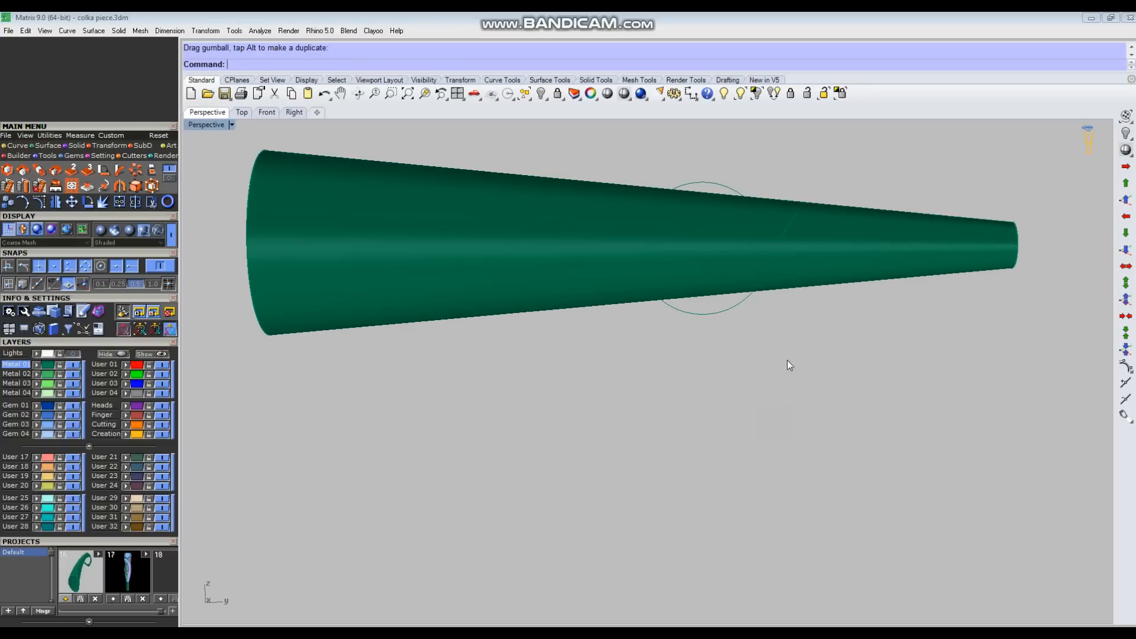
right_click_drag(761, 344, 921, 381)
left_click(863, 392)
right_click_drag(779, 388, 723, 240)
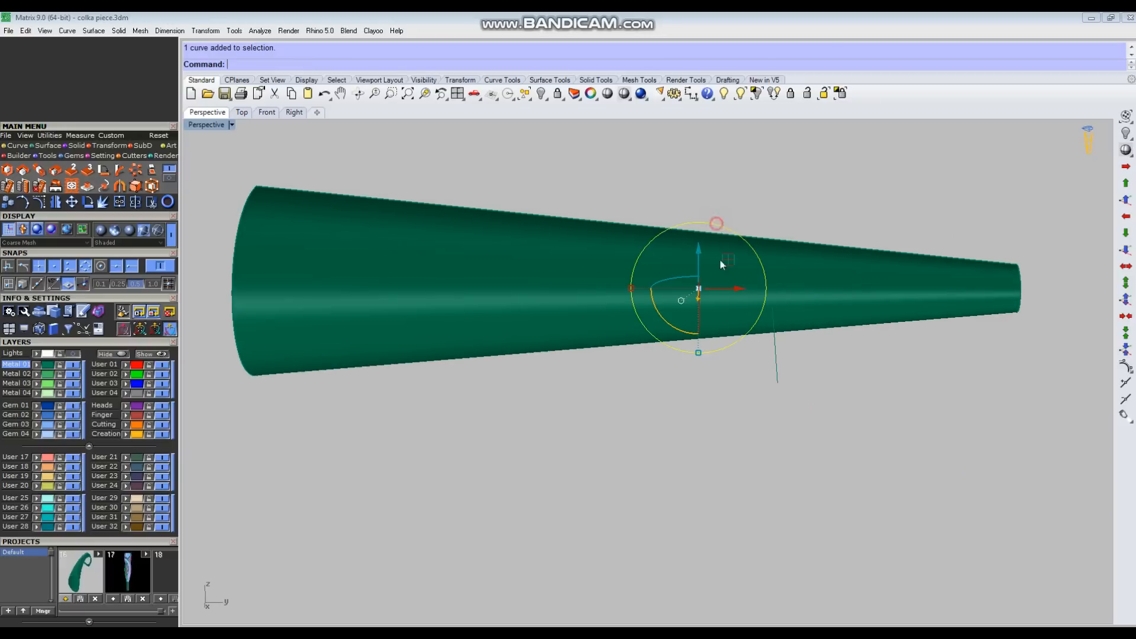
left_click_drag(733, 293, 657, 281)
left_click(850, 383)
key("ctrl+z")
left_click(716, 346)
right_click_drag(794, 219, 737, 286)
scroll(733, 308, "down", 3)
left_click(766, 321)
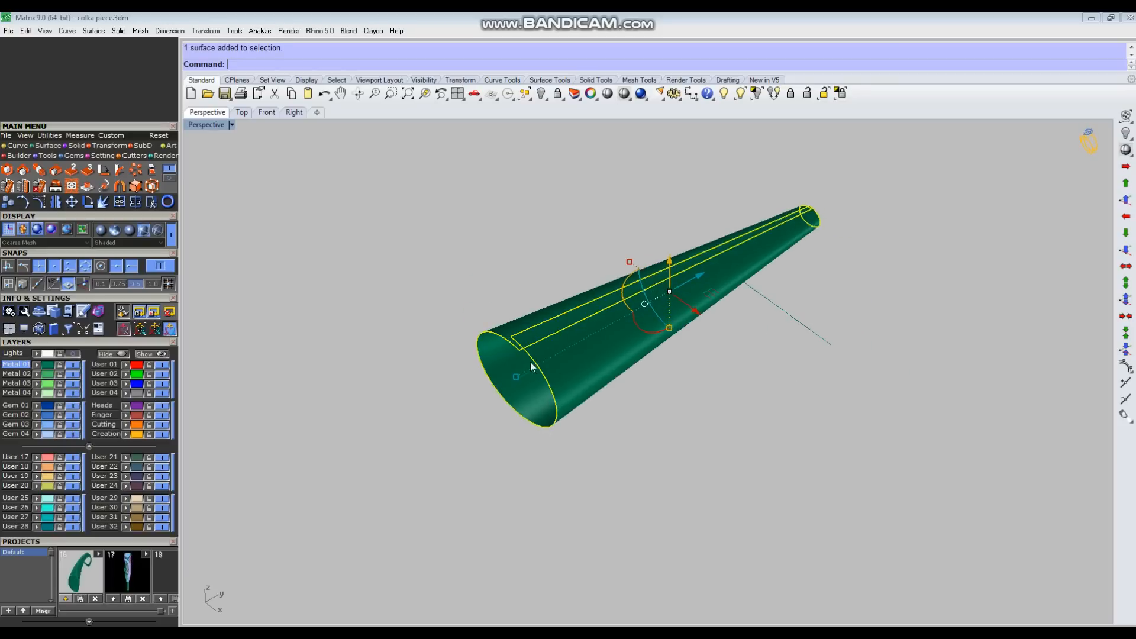
right_click_drag(647, 320, 689, 349)
key("F10")
key("Escape")
Step: Flatten the tube into an oval cross-section by scaling it down in the vertical direction
right_click_drag(617, 360, 648, 357)
left_click(680, 355)
scroll(654, 355, "up", 4)
left_click_drag(662, 345, 671, 300)
key("Escape")
Step: Measure the height of the oval opening at the tube's wide end
right_click_drag(671, 301, 734, 322)
scroll(495, 331, "up", 2)
right_click_drag(495, 331, 539, 337)
type("d")
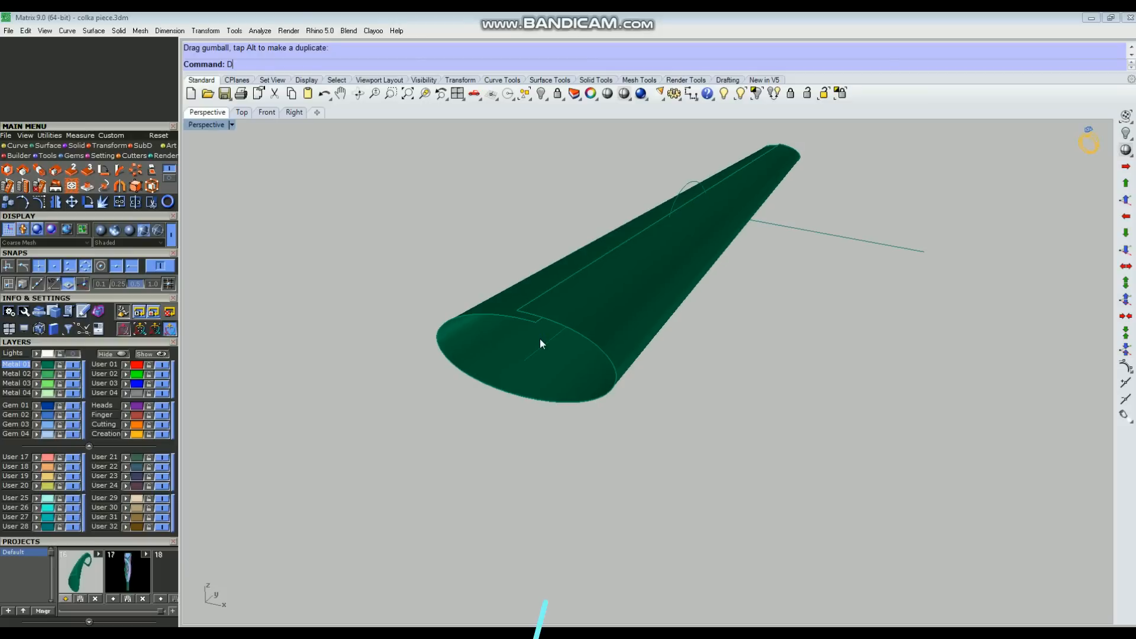
key("Return")
scroll(531, 339, "up", 2)
scroll(532, 339, "up", 2)
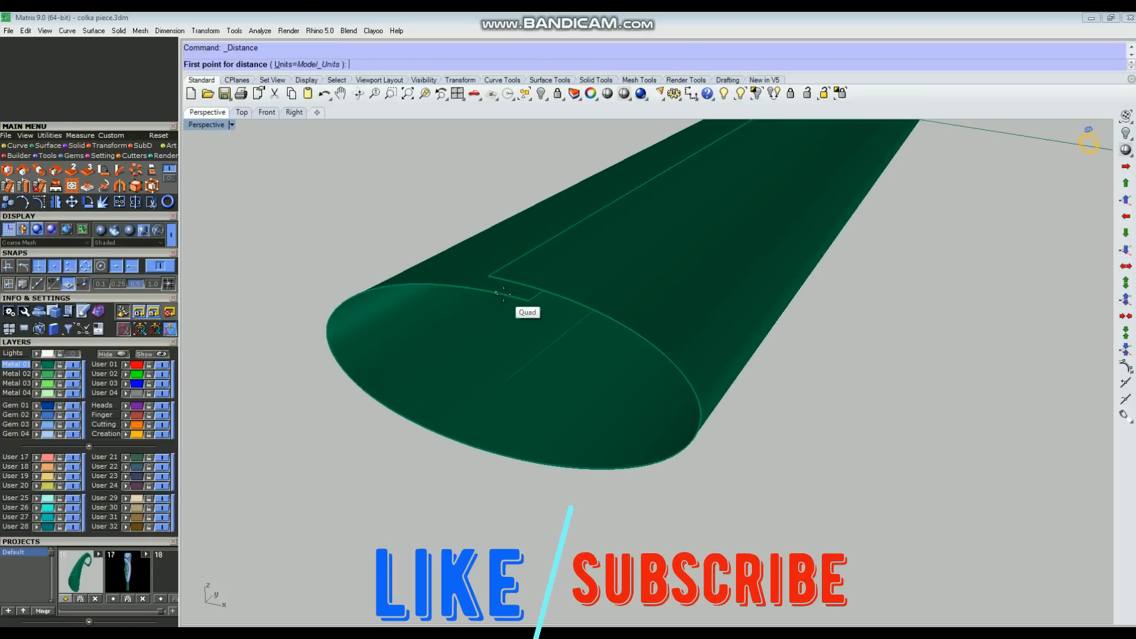
left_click(495, 292)
left_click(509, 460)
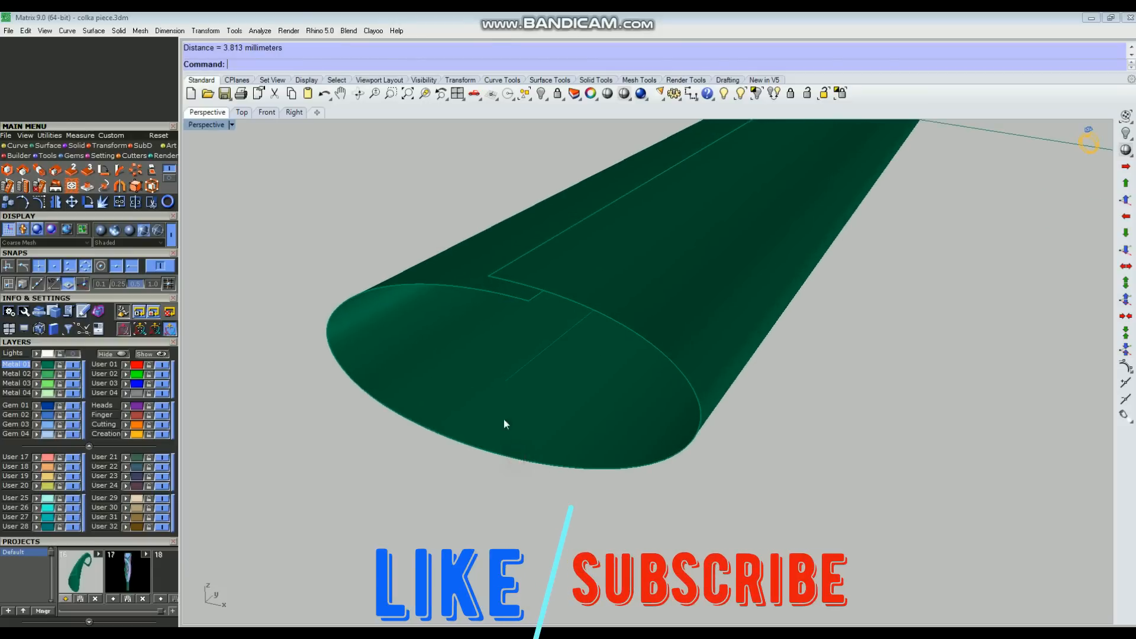
scroll(503, 419, "down", 1)
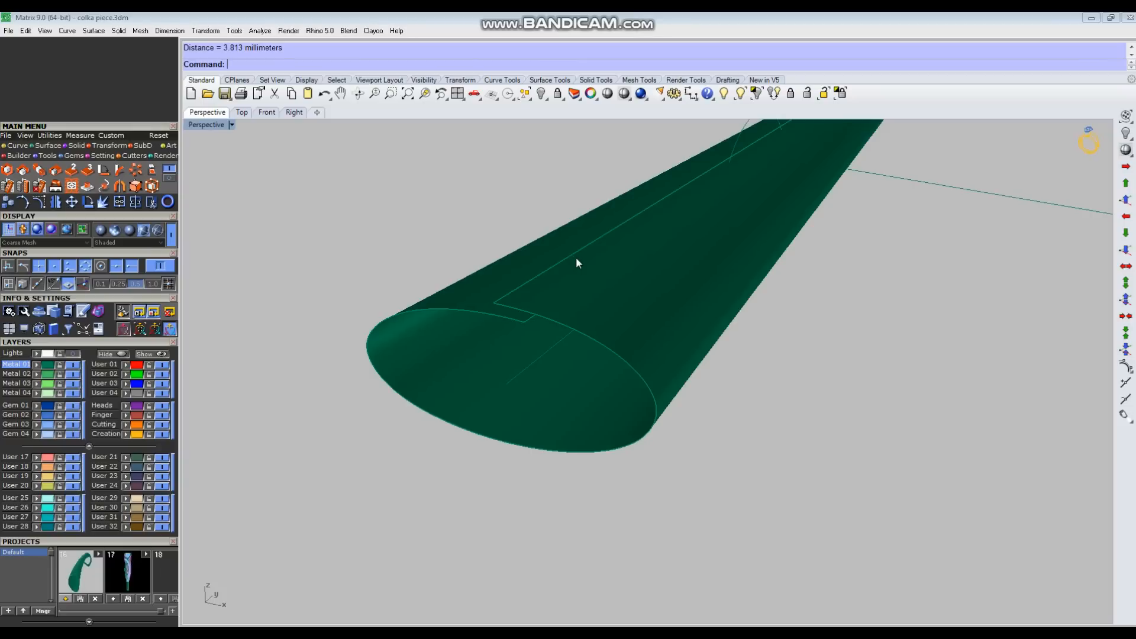
Step: Scale the tube slightly in the vertical direction to fine-tune its thickness
left_click(616, 293)
right_click_drag(609, 410, 689, 333)
left_click(694, 279)
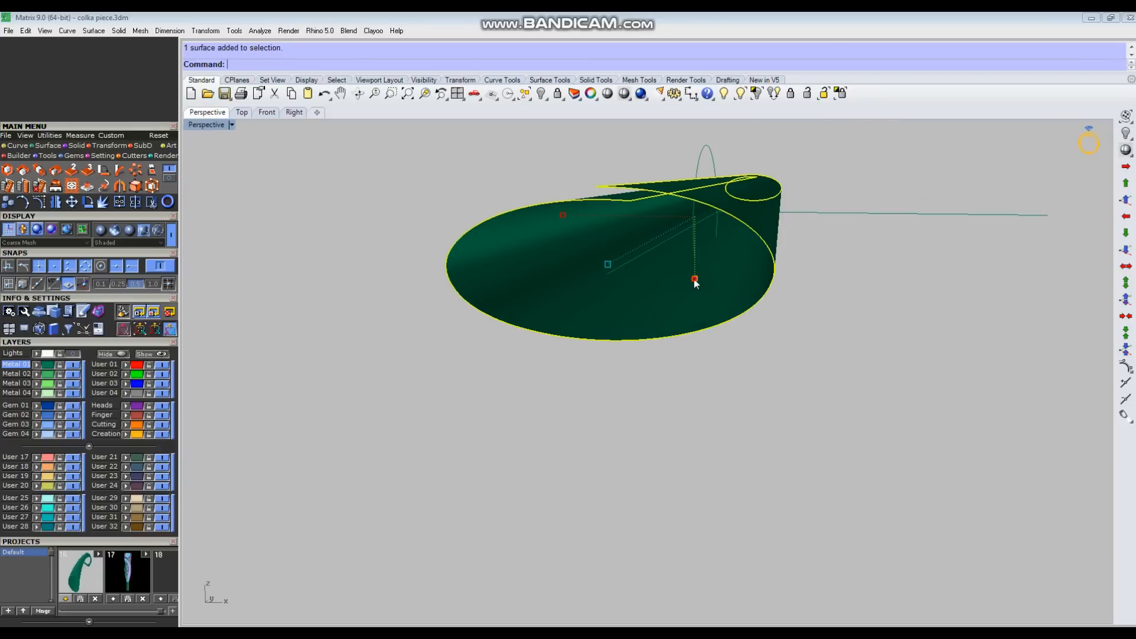
left_click_drag(694, 279, 695, 283)
left_click(787, 393)
right_click_drag(809, 393, 693, 434)
scroll(693, 434, "down", 4)
Step: Turn on the tube's control points and show it in the Right view
right_click_drag(820, 443, 673, 423)
left_click(674, 422)
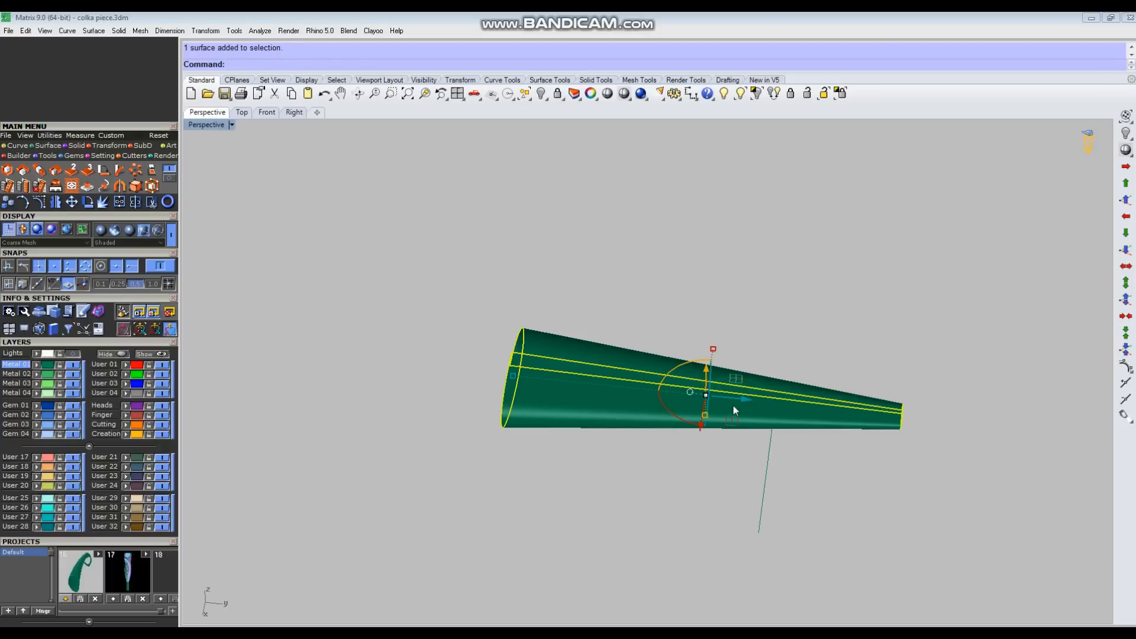
key("F10")
key("ctrl+F4")
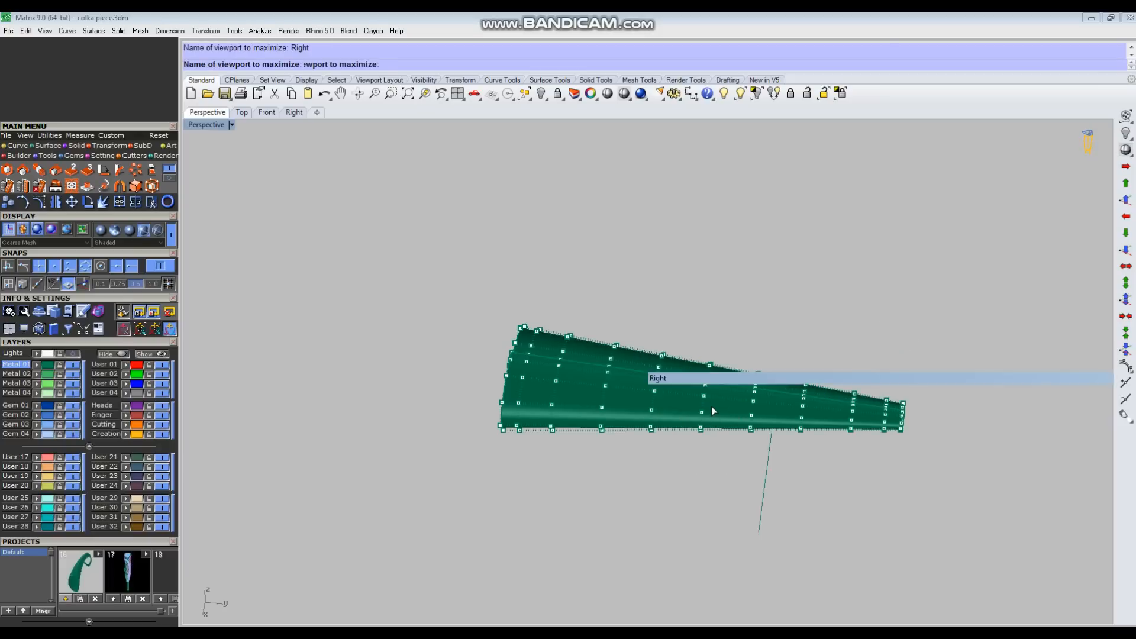
scroll(665, 394, "up", 8)
right_click_drag(620, 439, 641, 430)
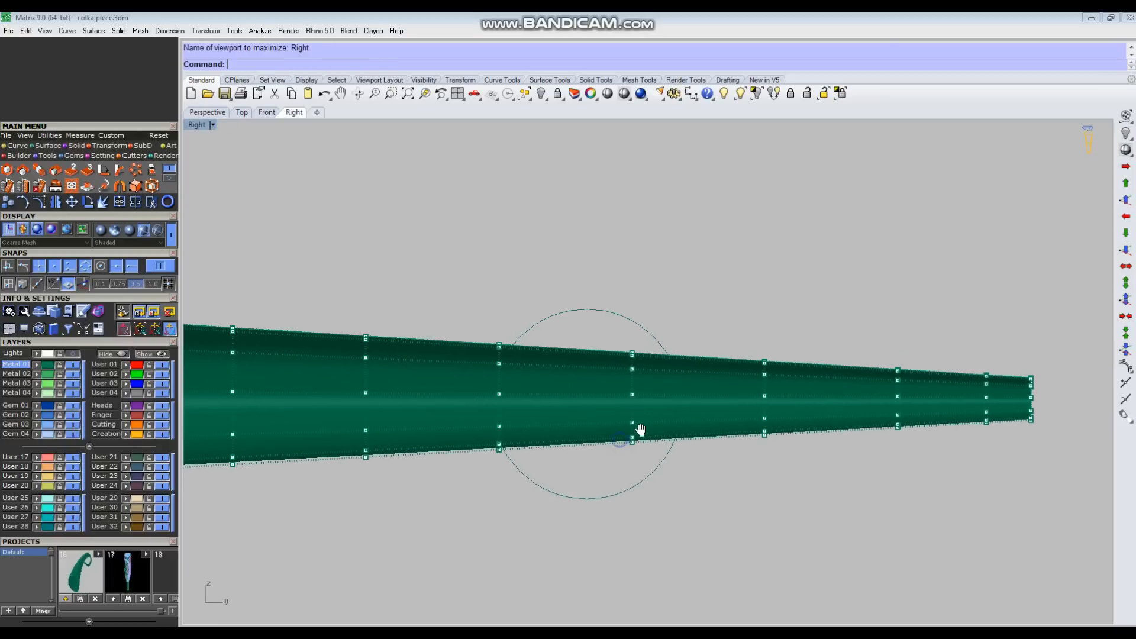
scroll(462, 313, "down", 4)
Step: Rotate the six control-point rows nearest the narrow end about 11° downward around the upper point of the adjacent row
left_click_drag(461, 308, 587, 418)
left_click_drag(620, 310, 892, 411, "shift")
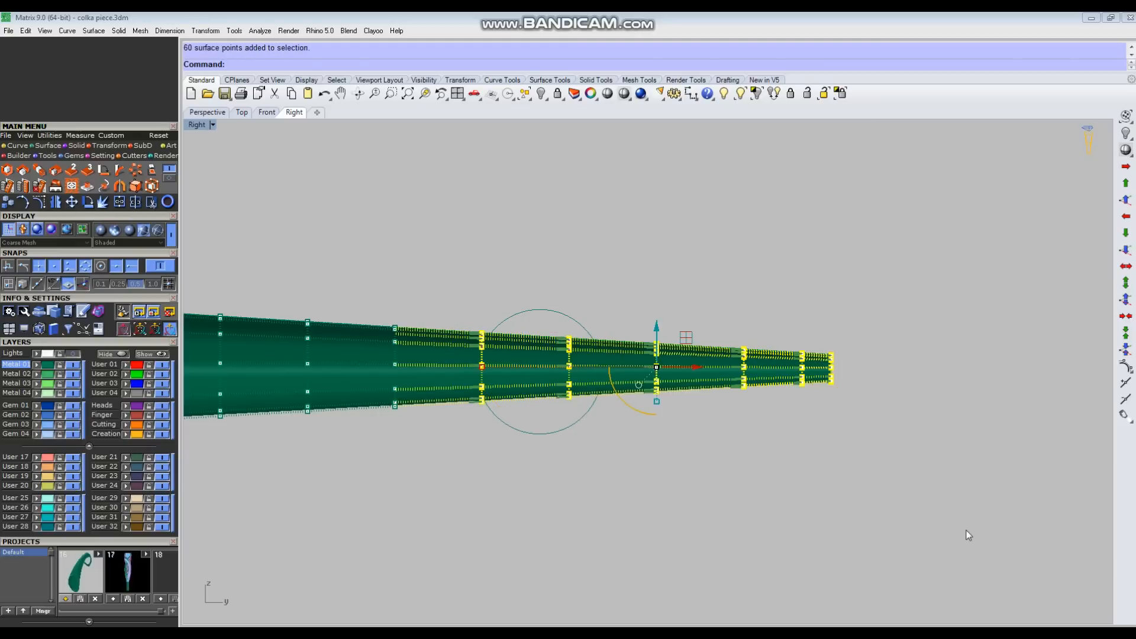
right_click(816, 419)
scroll(462, 346, "up", 4)
left_click(362, 310)
scroll(464, 326, "down", 4)
left_click(913, 295)
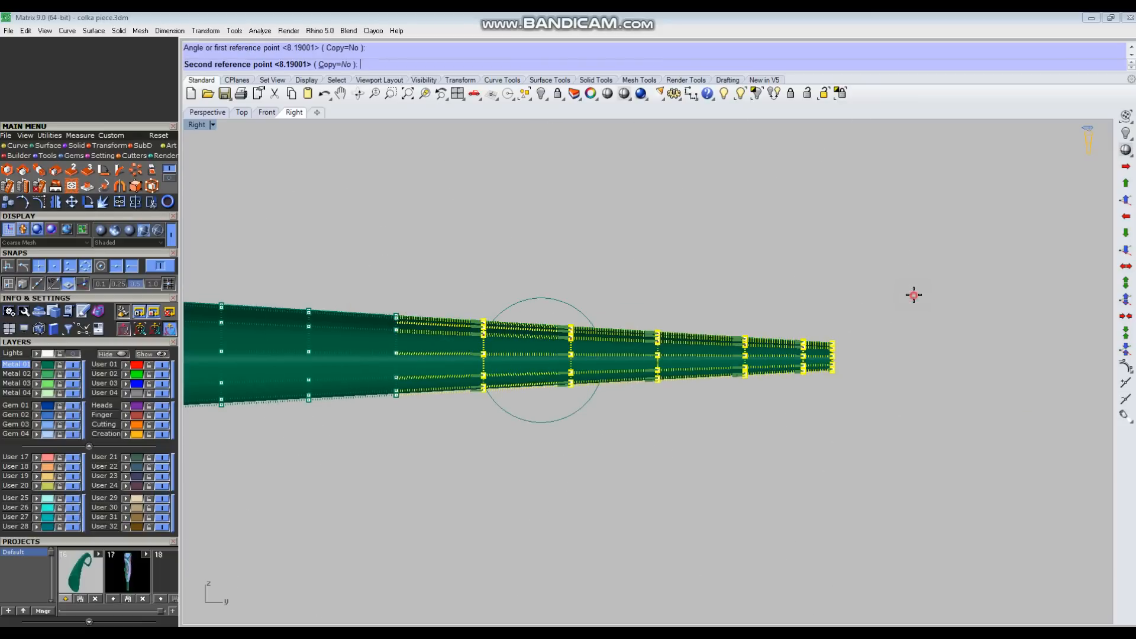
left_click(867, 385)
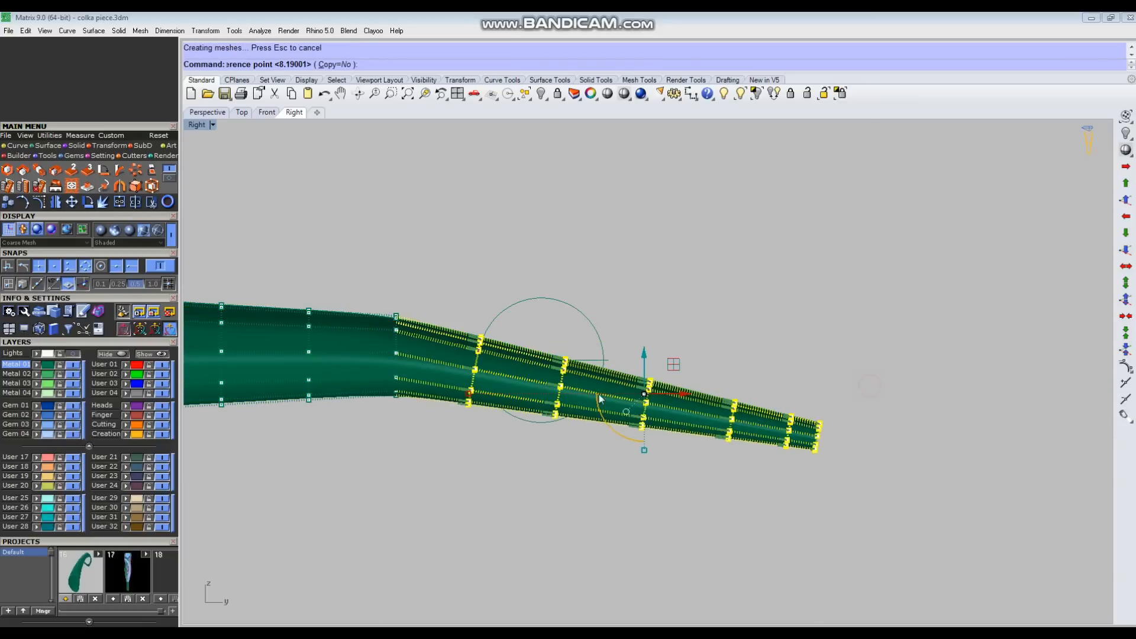
Step: Rotate the last five control-point rows about 26° further downward around the upper point of the row just released
left_click_drag(432, 439, 517, 300, "ctrl")
right_click(492, 343)
scroll(478, 368, "up", 4)
left_click(487, 316)
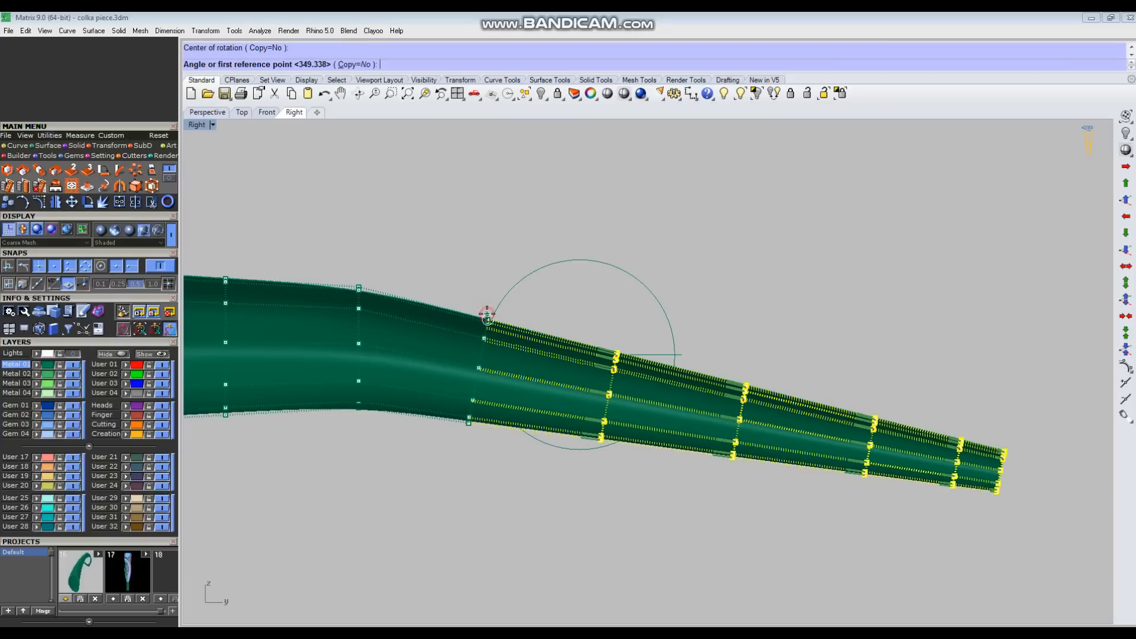
scroll(495, 310, "down", 4)
left_click(897, 306)
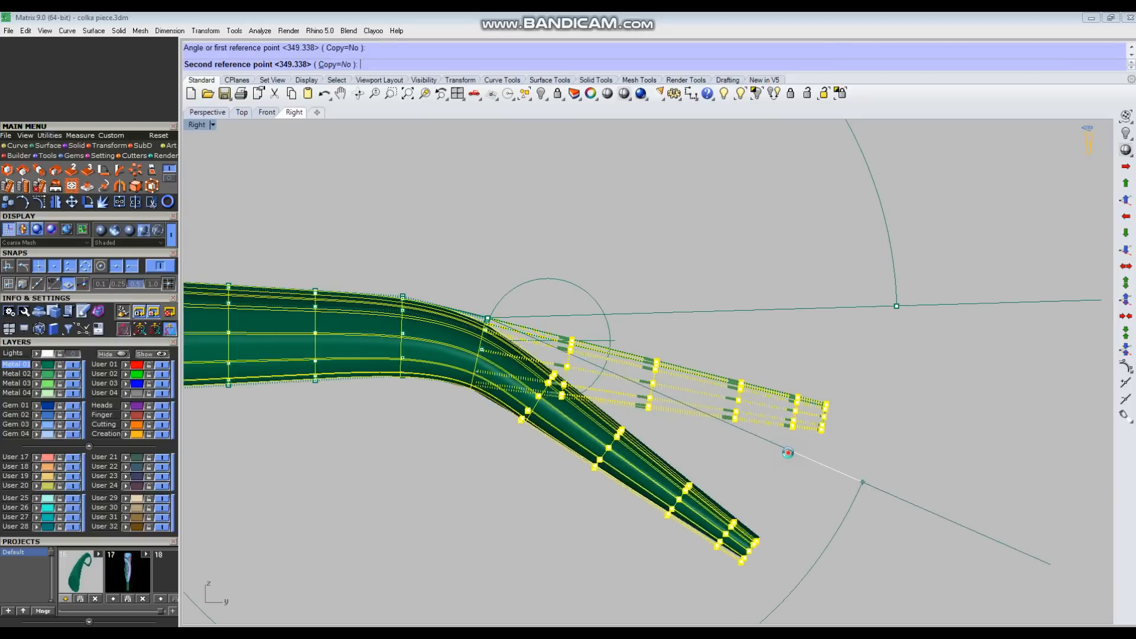
left_click(747, 535)
Step: Rotate the last four control-point rows about 35° further downward around the outer point of the preceding row
left_click_drag(475, 451, 569, 367, "ctrl")
scroll(550, 404, "up", 4)
right_click(555, 381)
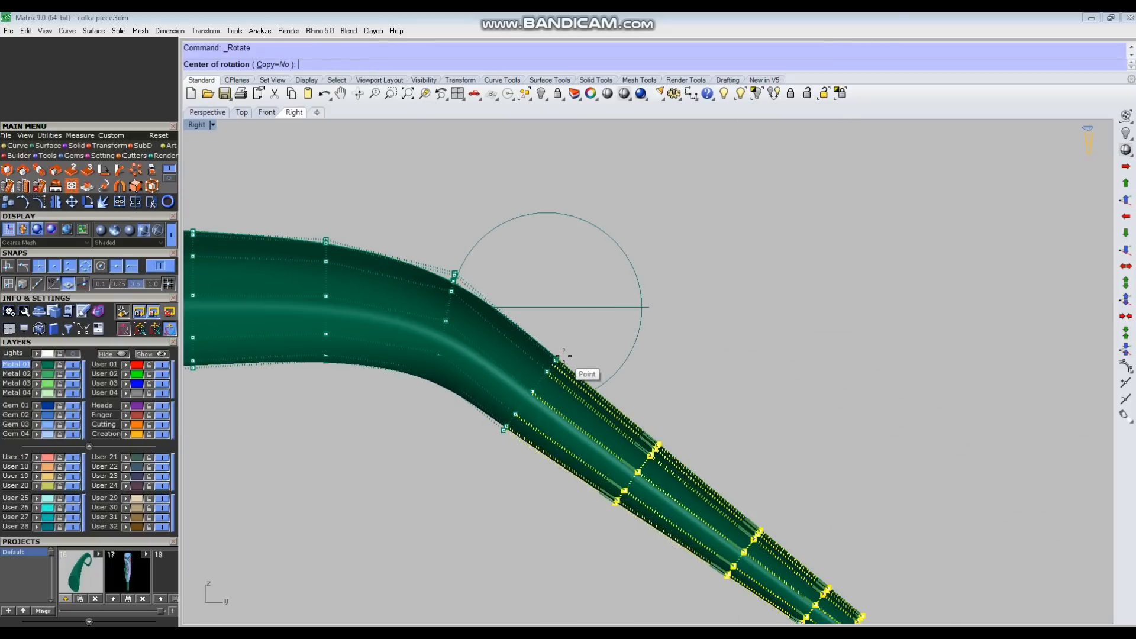
left_click(558, 358)
scroll(562, 357, "down", 4)
left_click(765, 374)
left_click(775, 514)
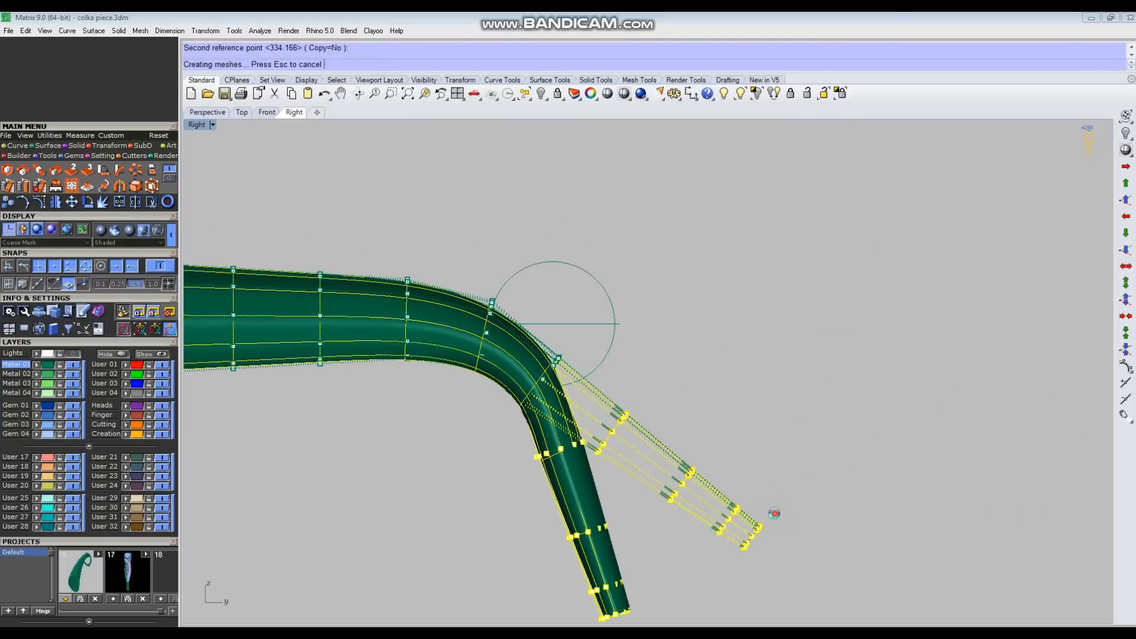
Step: Rotate the last three control-point rows about 62° inward around the outer point of the preceding row
scroll(679, 389, "up", 2)
scroll(542, 389, "up", 4)
left_click_drag(502, 417, 713, 272)
right_click(641, 370)
left_click(637, 356)
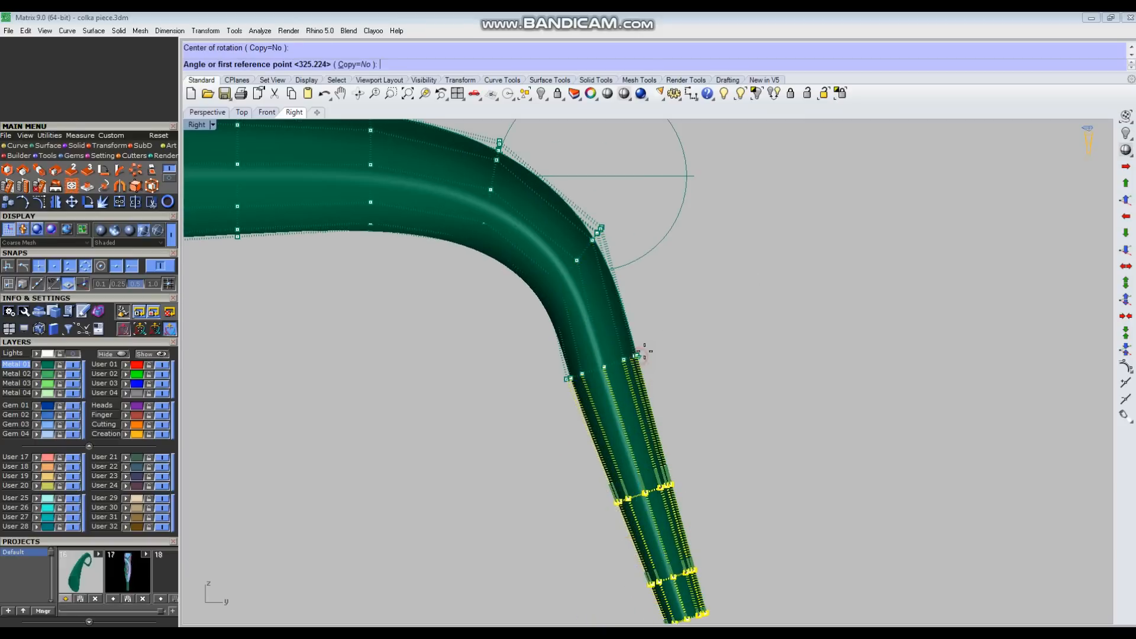
scroll(651, 348, "down", 4)
left_click(881, 332)
left_click(855, 455)
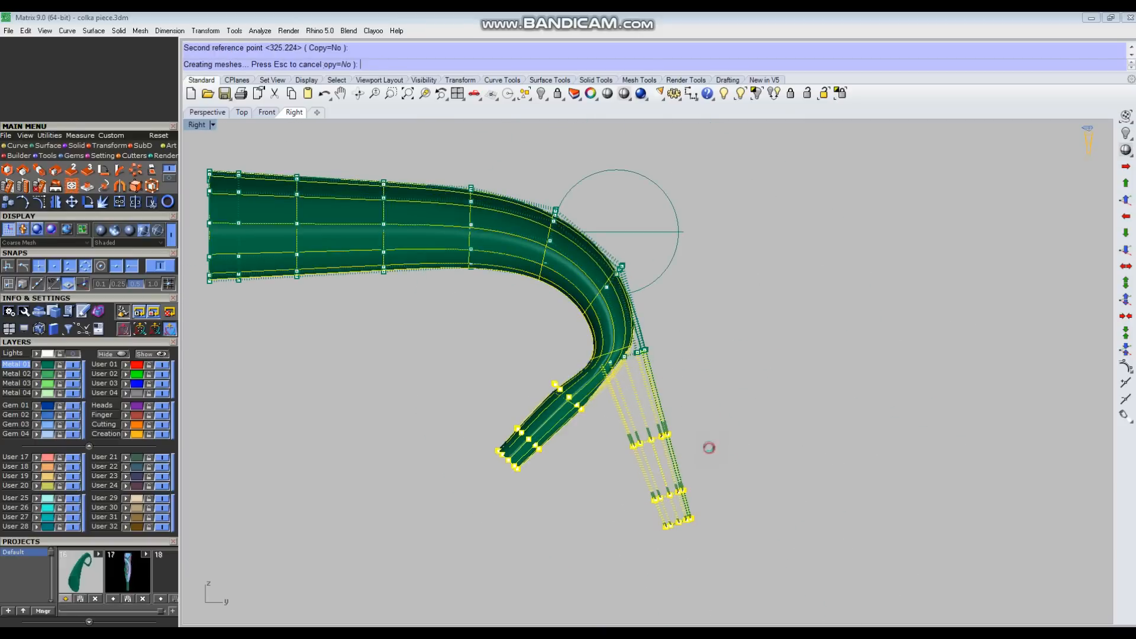
Step: Rotate the last two control-point rows further inward around the preceding row's outer point to curl the tip
scroll(532, 371, "up", 6)
left_click_drag(539, 353, 658, 437, "ctrl")
right_click(632, 439)
left_click(624, 435)
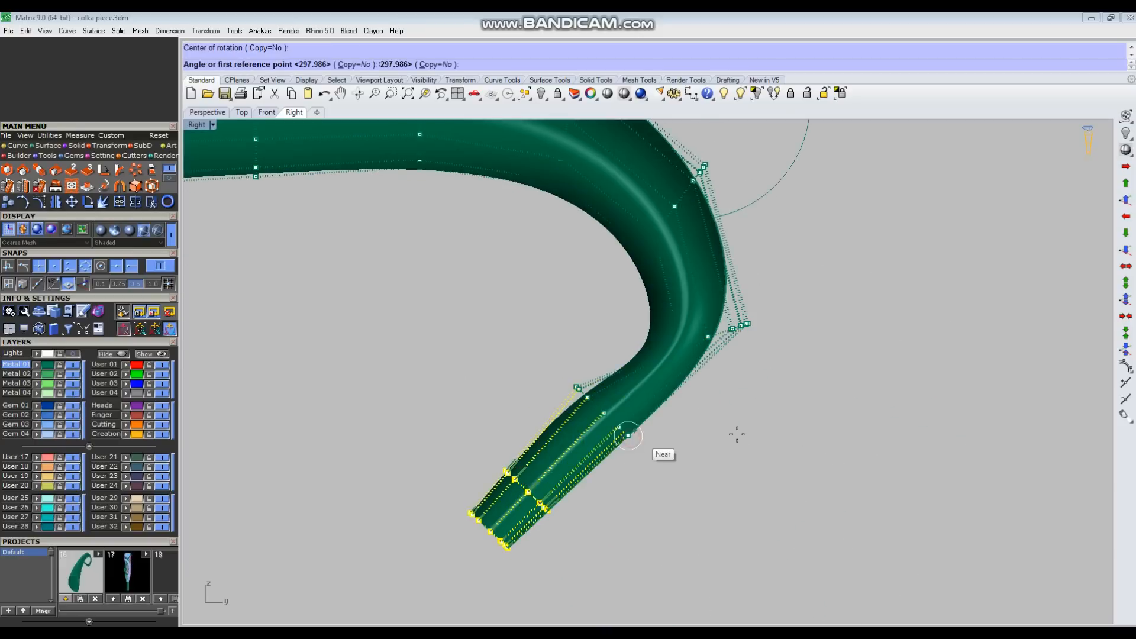
scroll(698, 424, "down", 4)
left_click(871, 424)
left_click(753, 516)
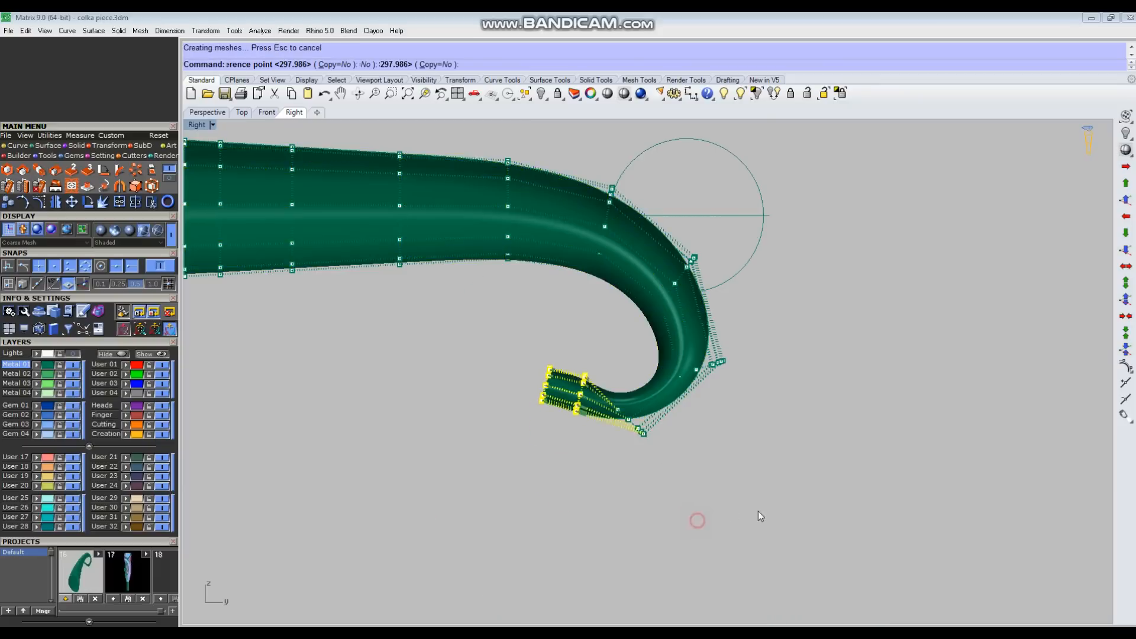
Step: Rotate the end row of control points around the preceding row to close the curl of the narrow tip
scroll(473, 427, "up", 5)
left_click_drag(448, 248, 514, 428, "ctrl")
right_click(513, 429)
left_click(465, 379)
left_click(312, 463)
left_click(275, 414)
Step: Move the last six control-point rows together upward and outward, lifting the whole curl above the straight part of the tube
scroll(758, 423, "down", 4)
right_click_drag(784, 407, 784, 407)
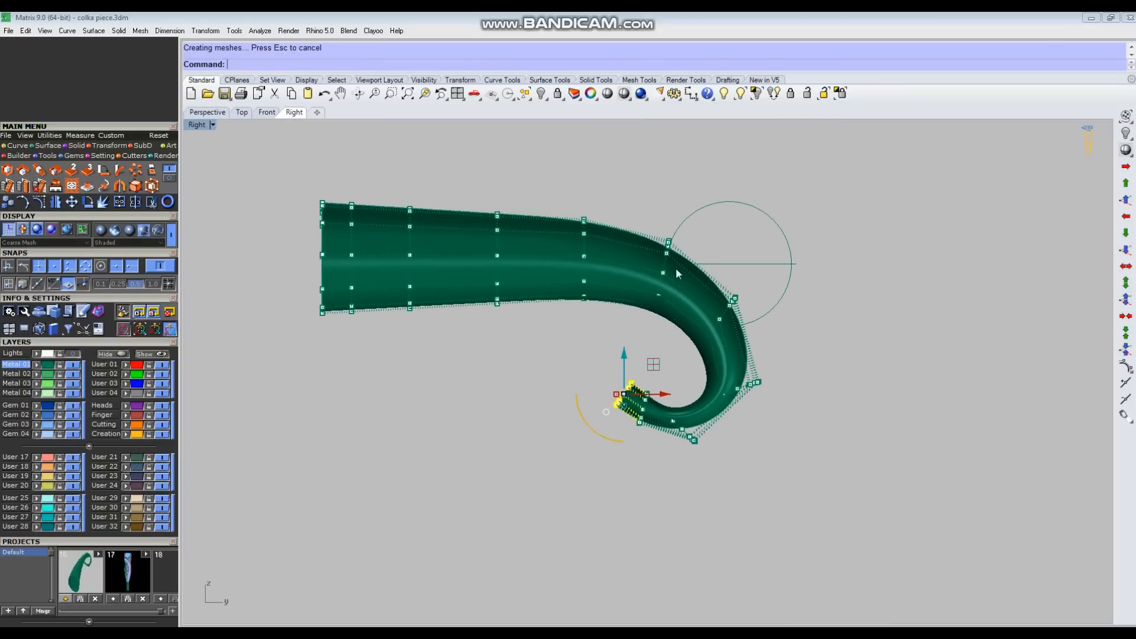
left_click_drag(596, 186, 787, 518)
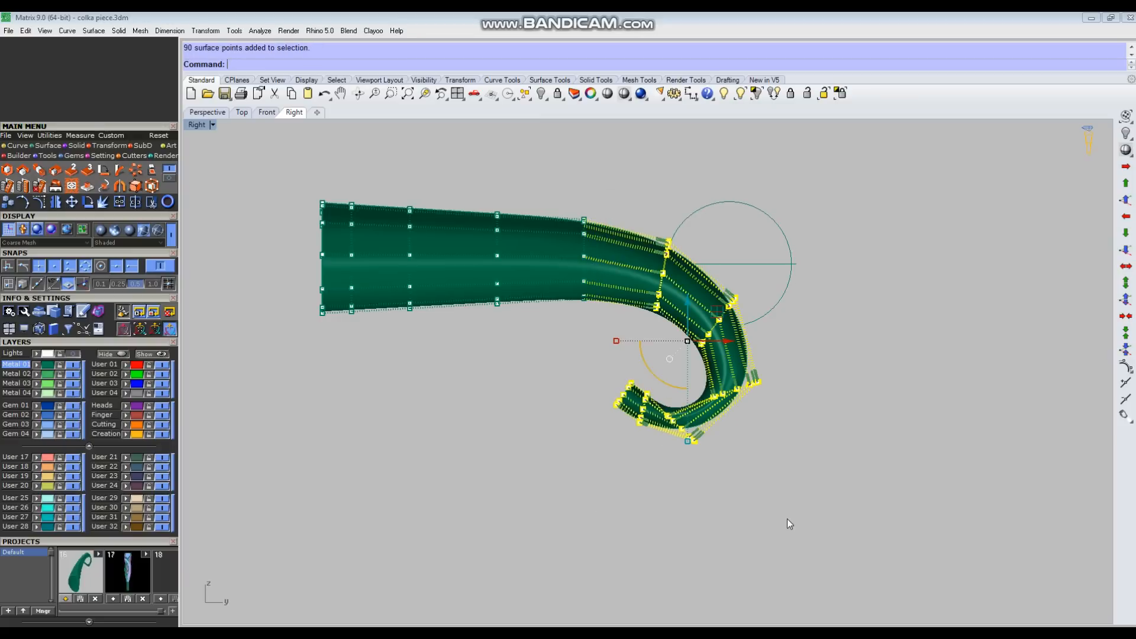
left_click_drag(718, 320, 779, 229)
left_click(904, 314)
Step: Move the end row of control points away from its neighbouring row to lengthen the curled tip
scroll(766, 235, "up", 4)
right_click_drag(751, 272, 728, 302)
scroll(700, 316, "down", 4)
right_click_drag(715, 400, 684, 375)
scroll(638, 358, "up", 6)
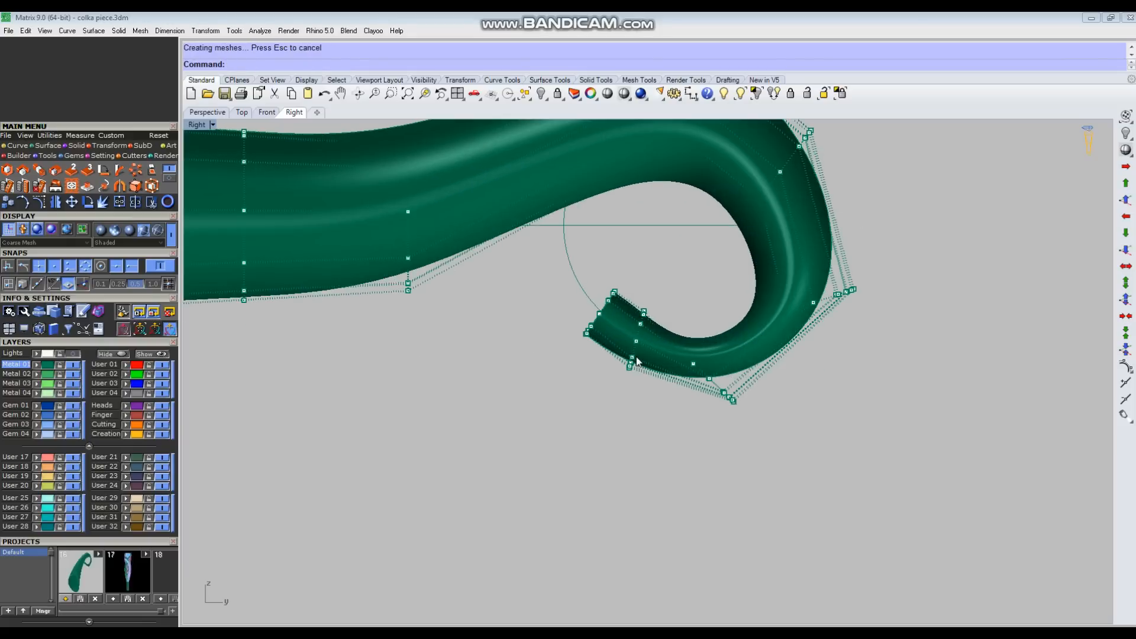
scroll(637, 360, "up", 4)
left_click_drag(529, 372, 637, 241)
scroll(636, 352, "down", 2)
left_click_drag(635, 318, 543, 274)
left_click_drag(608, 452, 643, 368)
left_click(669, 322)
Step: Shift the third and fourth control-point rows from the tip slightly to round out the lower outer bend
left_click_drag(683, 319, 799, 491)
scroll(728, 451, "up", 2)
left_click_drag(723, 452, 708, 448)
left_click(942, 403)
right_click_drag(942, 403, 788, 474)
scroll(789, 474, "down", 2)
left_click_drag(650, 327, 903, 424)
scroll(761, 405, "up", 2)
left_click_drag(762, 407, 744, 398)
left_click(890, 513)
scroll(774, 465, "down", 2)
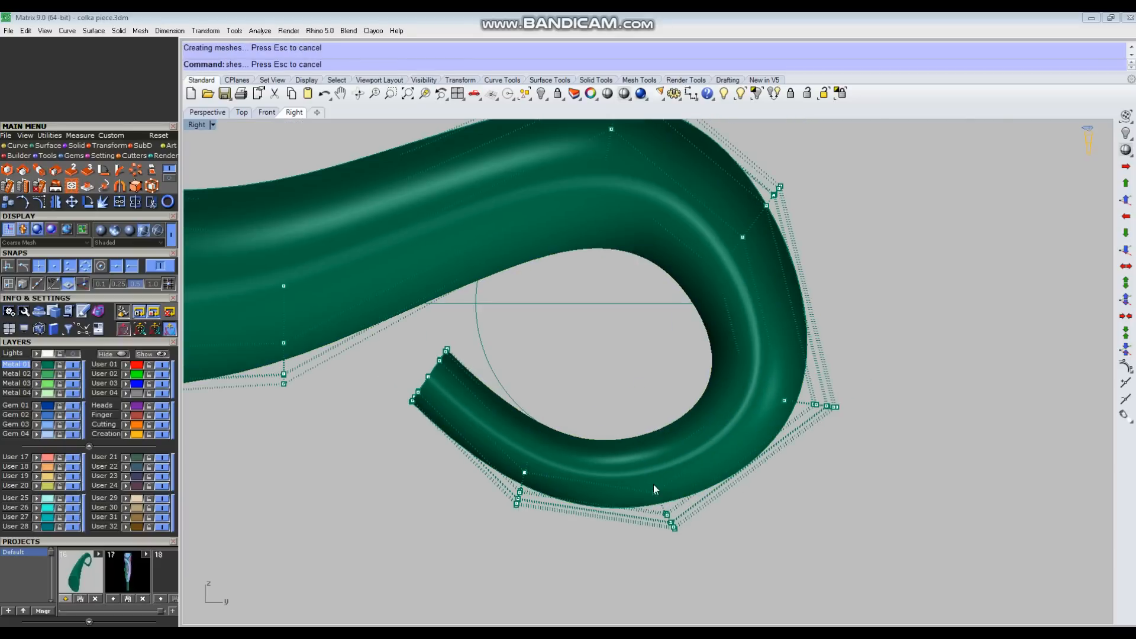
Step: Nudge the second and third control-point rows from the tip to smooth the underside of the curl
scroll(606, 507, "down", 2)
scroll(537, 516, "up", 2)
left_click_drag(529, 537, 609, 375)
scroll(547, 519, "up", 2)
left_click_drag(545, 460, 541, 457)
left_click(453, 477)
scroll(734, 426, "down", 4)
left_click_drag(717, 355, 787, 515)
scroll(742, 467, "up", 3)
left_click_drag(743, 450, 737, 449)
left_click(631, 463)
scroll(631, 463, "down", 2)
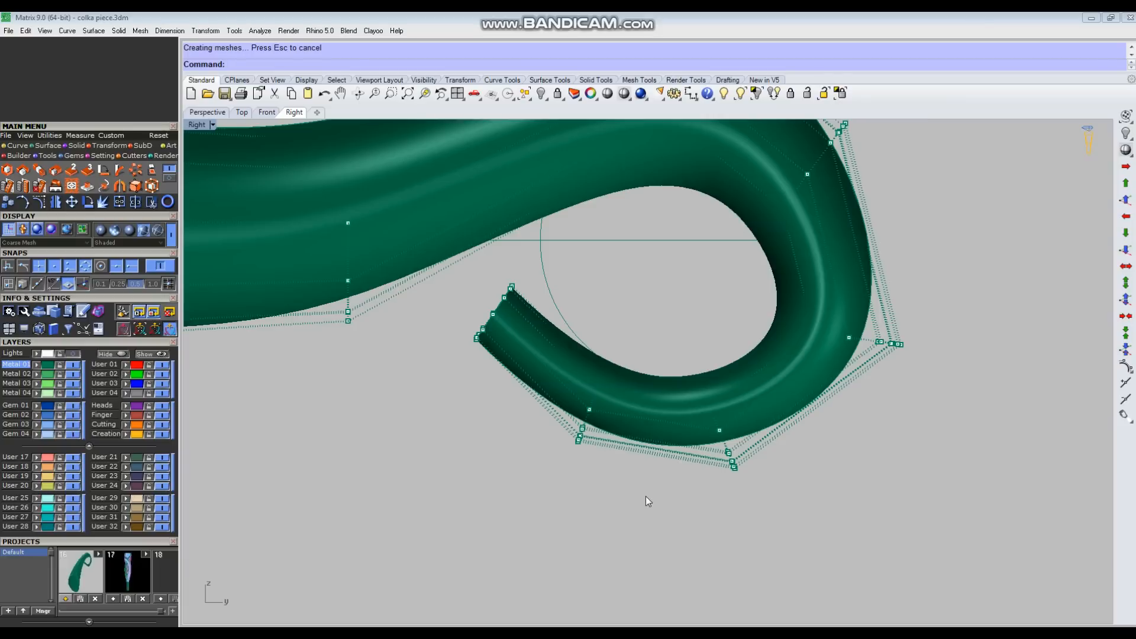
Step: Move the third control-point row from the tip slightly downward, away from the centre of the curl
left_click_drag(677, 362, 754, 516)
scroll(718, 426, "up", 3)
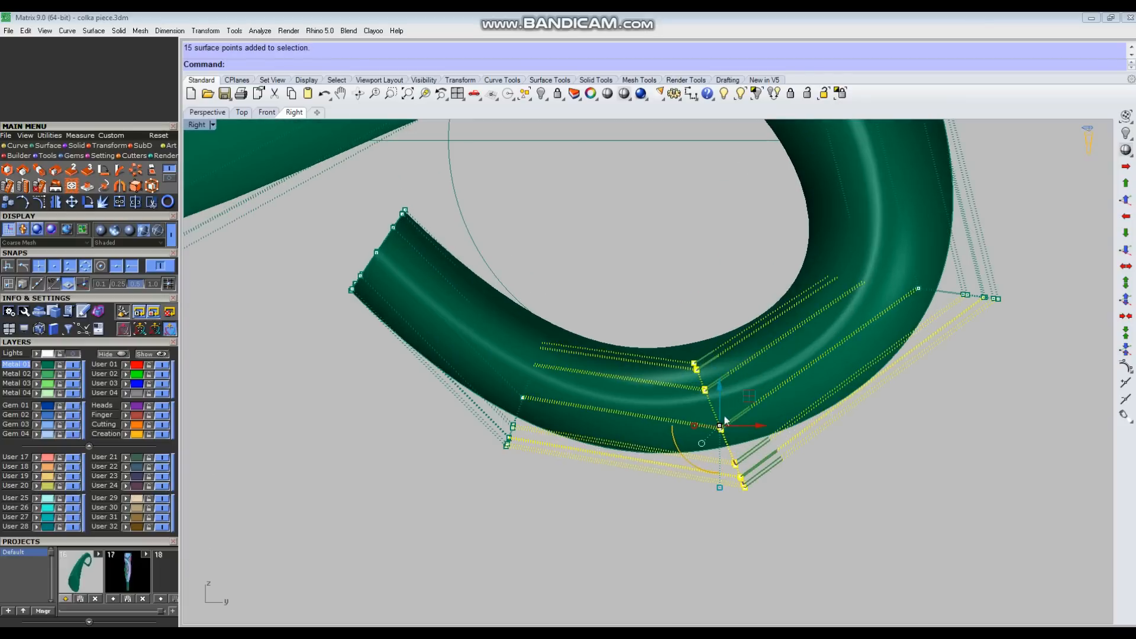
left_click_drag(749, 397, 756, 418)
left_click(684, 236)
scroll(699, 421, "down", 4)
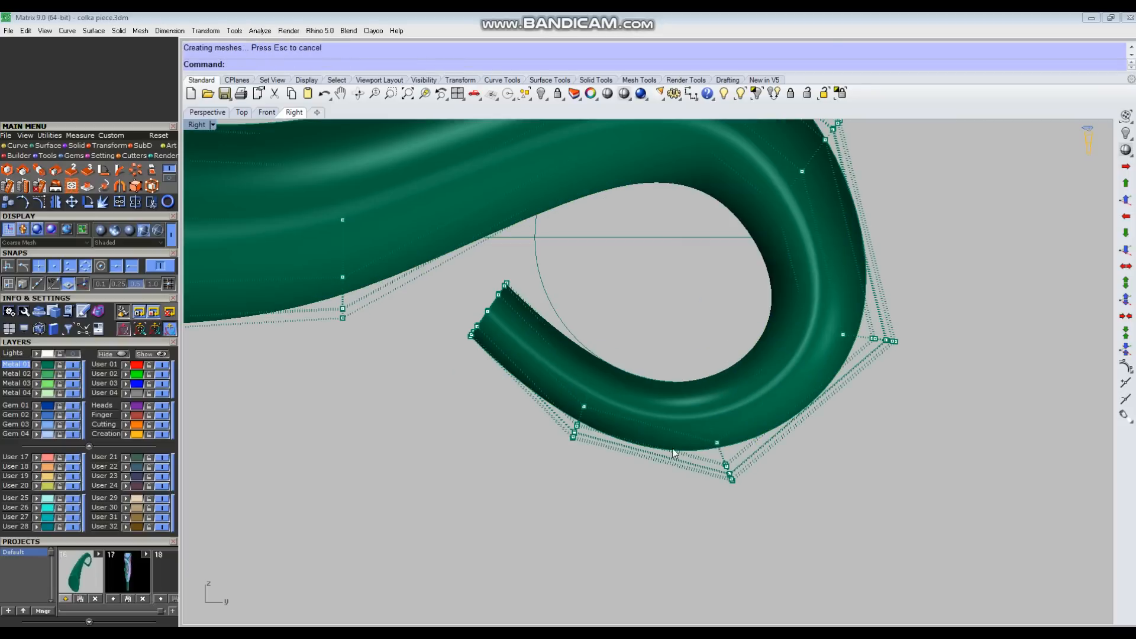
Step: Move the fourth control-point row from the tip outward to widen the far side of the curl
scroll(838, 409, "up", 3)
left_click_drag(728, 323, 834, 393)
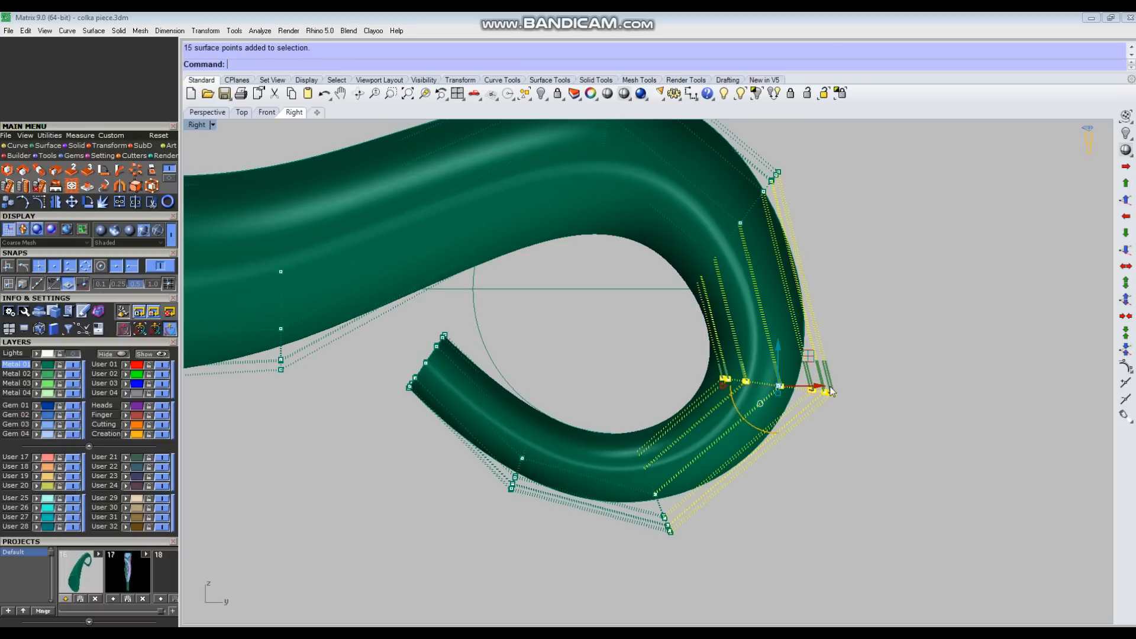
left_click_drag(808, 358, 858, 350)
left_click(930, 317)
scroll(665, 388, "down", 3)
Step: Move the fifth control-point row from the tip up and outward at the upper outer bend
scroll(659, 386, "up", 3)
left_click_drag(650, 377, 802, 178)
right_click_drag(757, 270, 711, 345)
left_click_drag(697, 347, 759, 255)
left_click(832, 323)
scroll(751, 428, "down", 4)
Step: Raise the sixth control-point row from the tip to lift the crest of the curl off the reference circle
right_click_drag(630, 350, 626, 378)
left_click_drag(559, 257, 632, 426)
left_click_drag(635, 319, 623, 256)
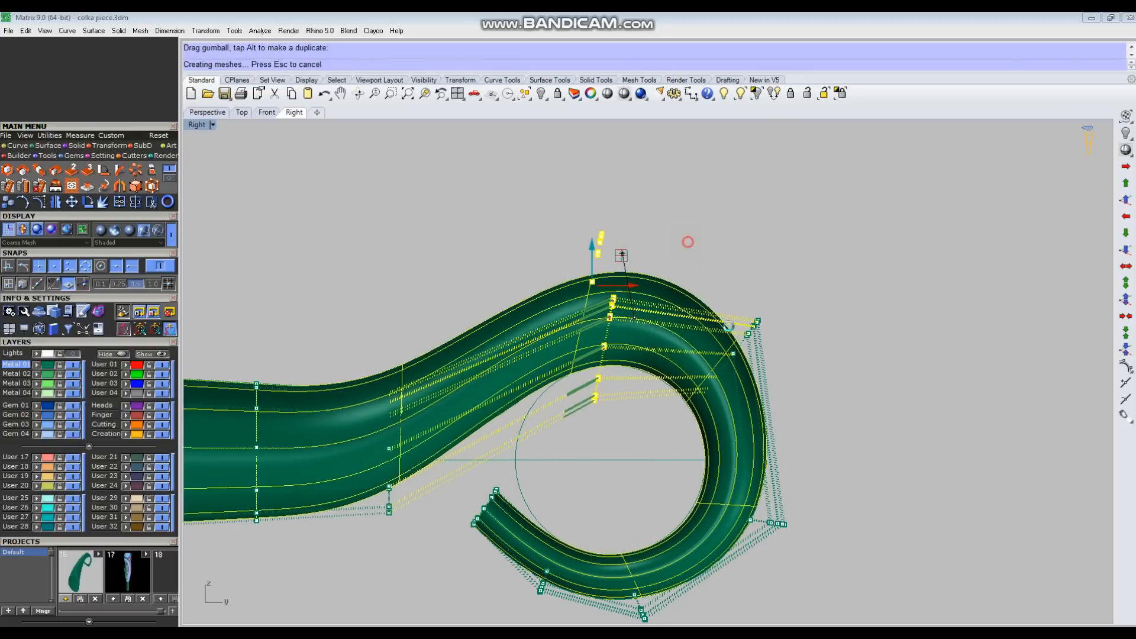
left_click(687, 241)
scroll(710, 296, "down", 2)
Step: Rotate the end row of control points slightly so the tip opening follows the curl around the reference circle
scroll(598, 388, "up", 6)
left_click(698, 334)
scroll(700, 323, "down", 2)
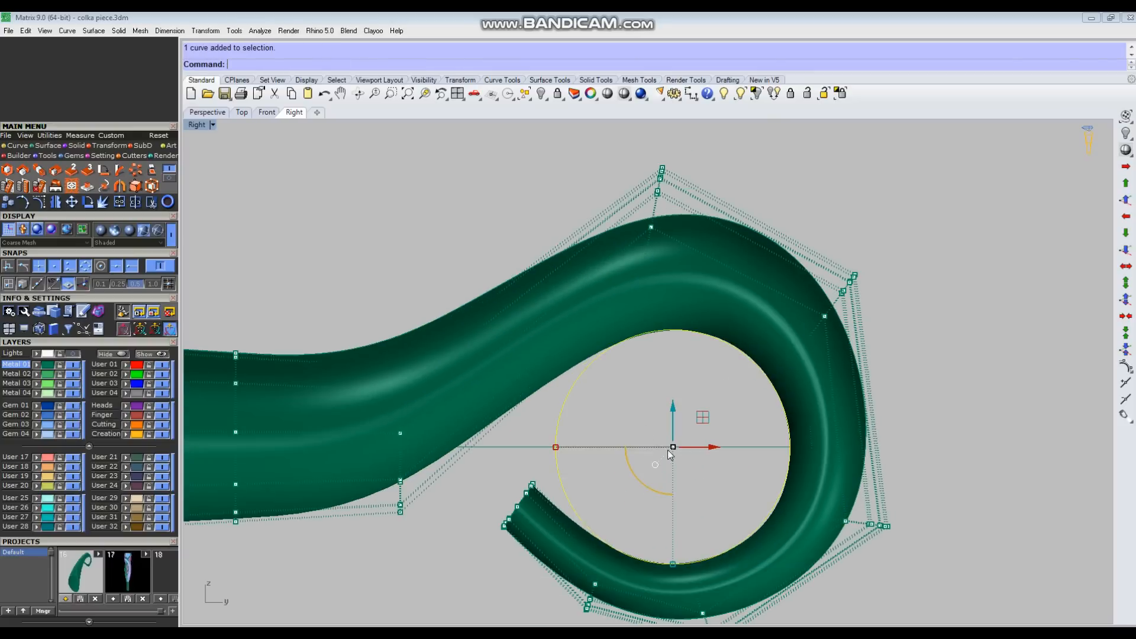
right_click_drag(670, 451, 673, 377)
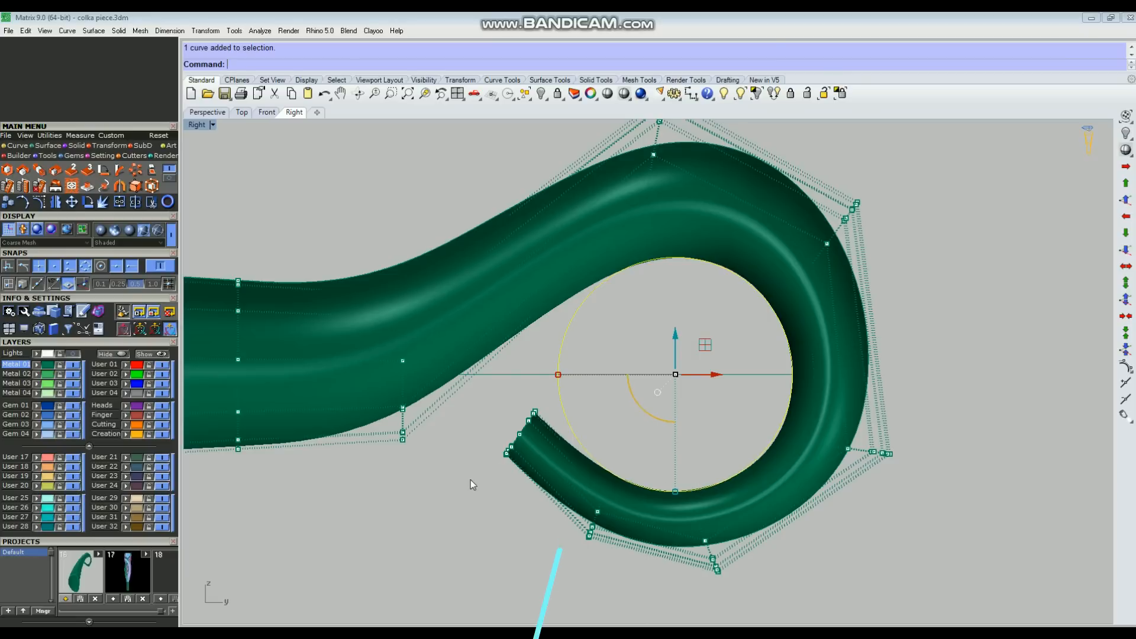
left_click_drag(471, 481, 555, 387)
scroll(541, 426, "up", 2)
left_click(684, 393)
left_click_drag(426, 524, 556, 358)
scroll(506, 455, "up", 3)
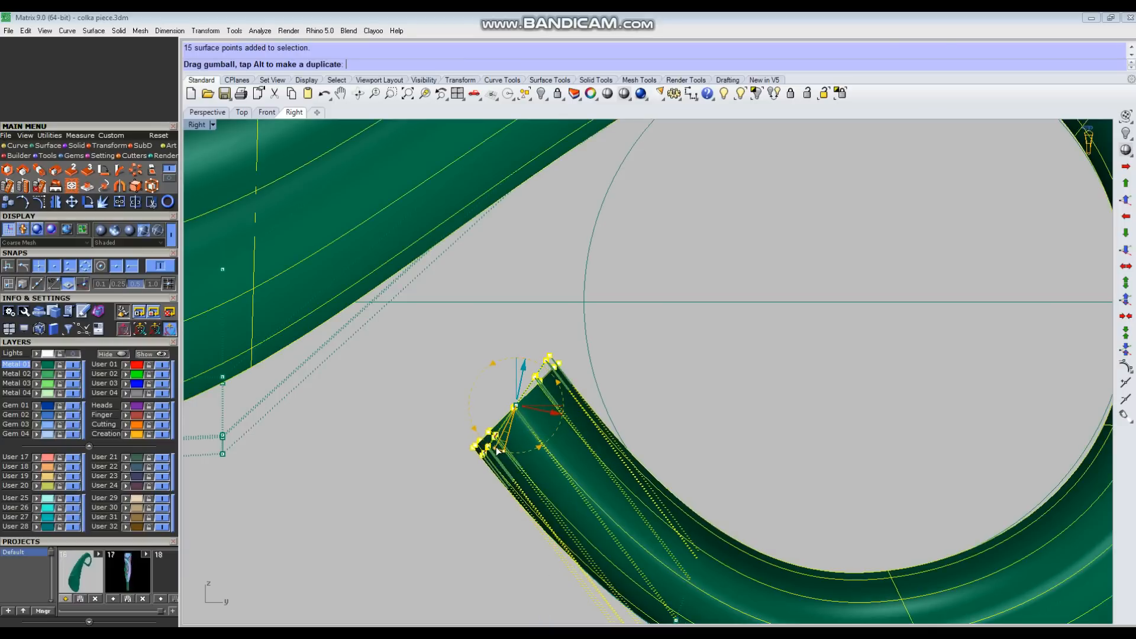
left_click_drag(496, 447, 493, 445)
left_click(763, 355)
Step: Fine-tune the second and third control-point rows from the tip so the lower inner edge follows the reference circle
scroll(691, 315, "down", 10)
scroll(649, 464, "up", 4)
left_click_drag(645, 478, 719, 350)
scroll(682, 431, "up", 3)
scroll(809, 244, "down", 5)
left_click_drag(748, 280, 847, 463)
scroll(793, 382, "up", 3)
left_click_drag(770, 392, 765, 388)
left_click_drag(814, 316, 814, 318)
left_click(1001, 384)
Step: Nudge the fourth control-point row from the tip slightly inward toward the reference circle
scroll(992, 351, "down", 4)
right_click_drag(992, 349, 820, 448)
scroll(777, 340, "up", 4)
left_click_drag(703, 291, 1007, 421)
left_click_drag(818, 401, 815, 397)
left_click(890, 341)
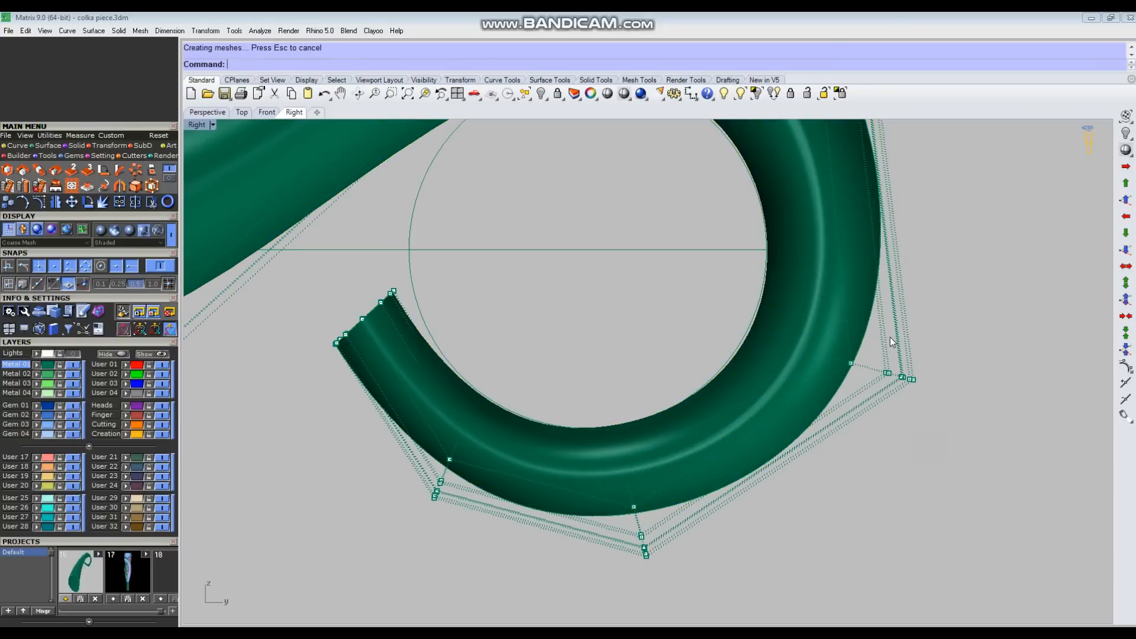
Step: Nudge the fifth control-point row from the tip slightly at the upper outer bend
right_click_drag(740, 424, 710, 569)
scroll(710, 565, "down", 4)
left_click_drag(690, 416, 844, 212)
left_click_drag(793, 299, 794, 301)
left_click(923, 350)
scroll(698, 358, "down", 4)
Step: Raise the control-point row just before the curl's crest to smooth the tube's rise into the ring
scroll(580, 214, "up", 4)
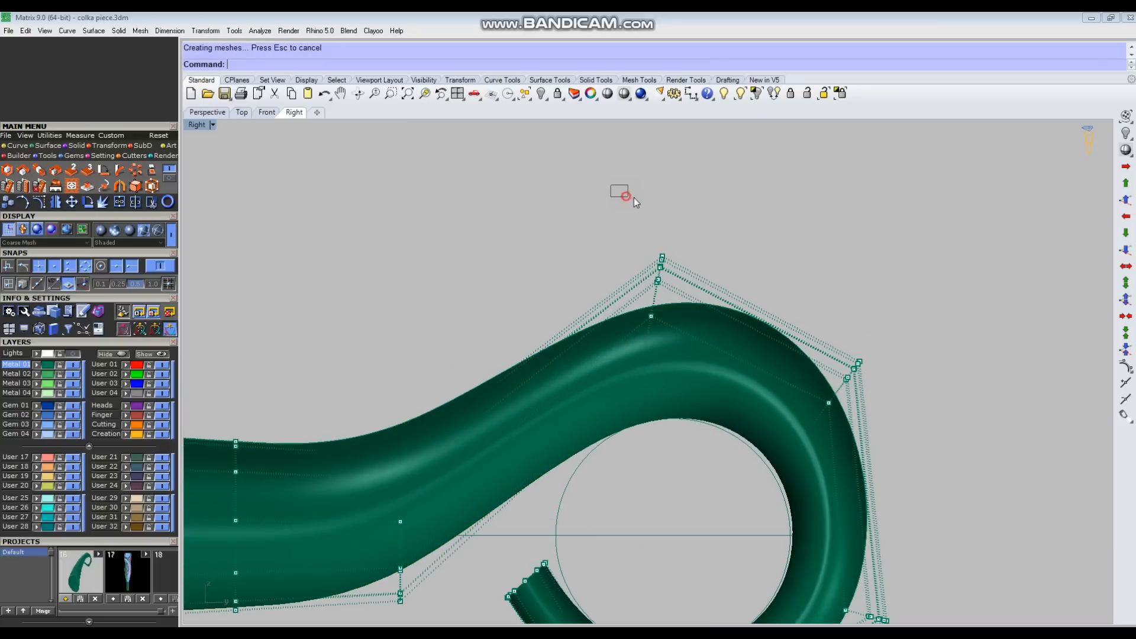
scroll(645, 196, "down", 4)
left_click_drag(434, 252, 518, 484)
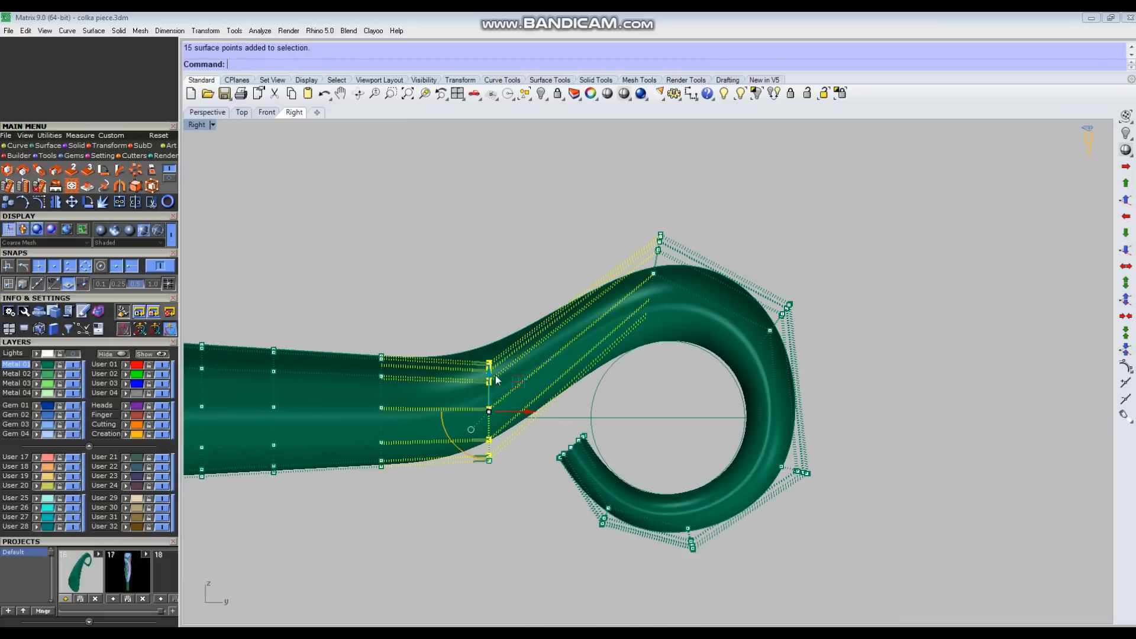
left_click_drag(502, 328, 506, 302)
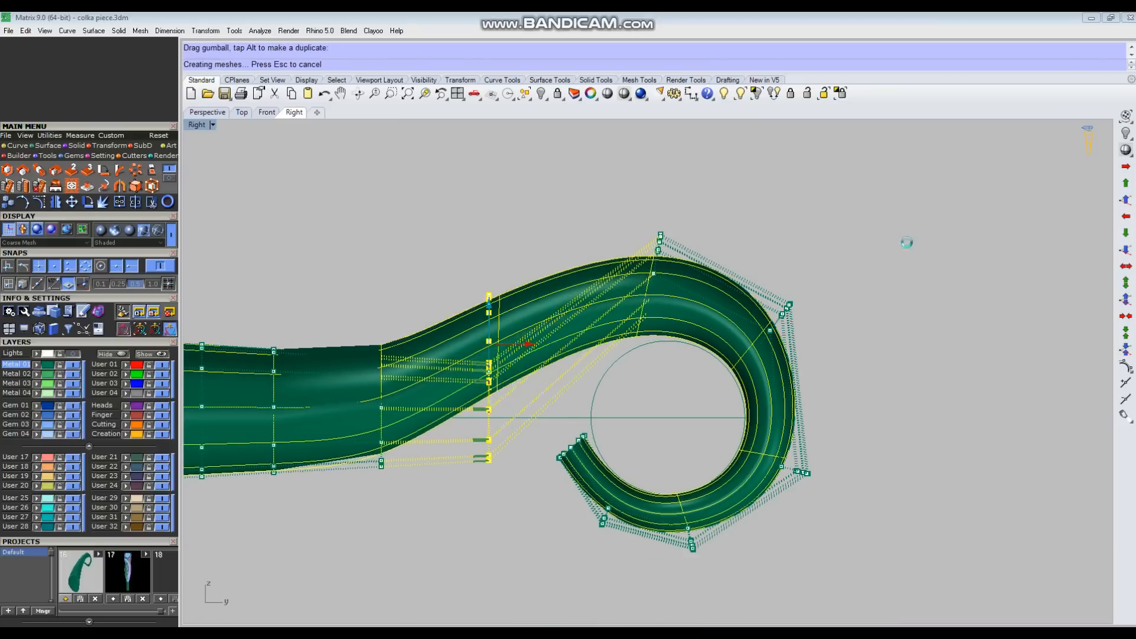
left_click(934, 238)
Step: Raise the next control-point row toward the wide end to continue the gradual slope of the tube
scroll(939, 242, "down", 4)
scroll(610, 348, "up", 4)
left_click_drag(535, 230, 608, 536)
left_click_drag(557, 322, 555, 289)
left_click(648, 451)
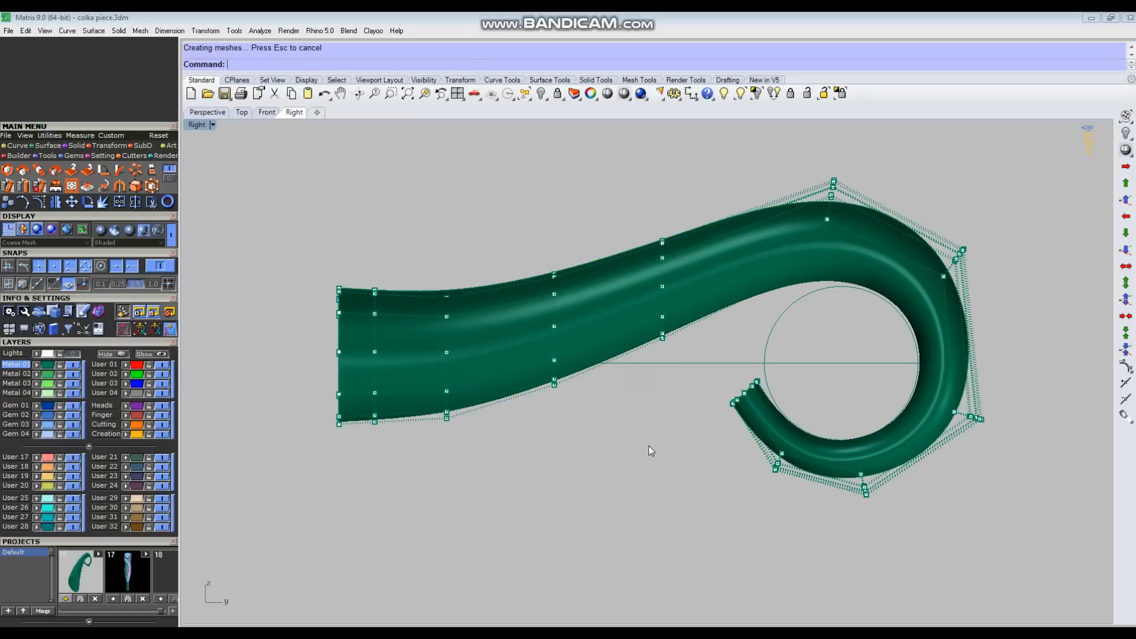
Step: Raise the wide end's outermost control-point row, then lift its last two rows together to bend that end upward
left_click_drag(300, 243, 366, 469)
left_click_drag(338, 320, 339, 306)
left_click_drag(292, 211, 389, 450)
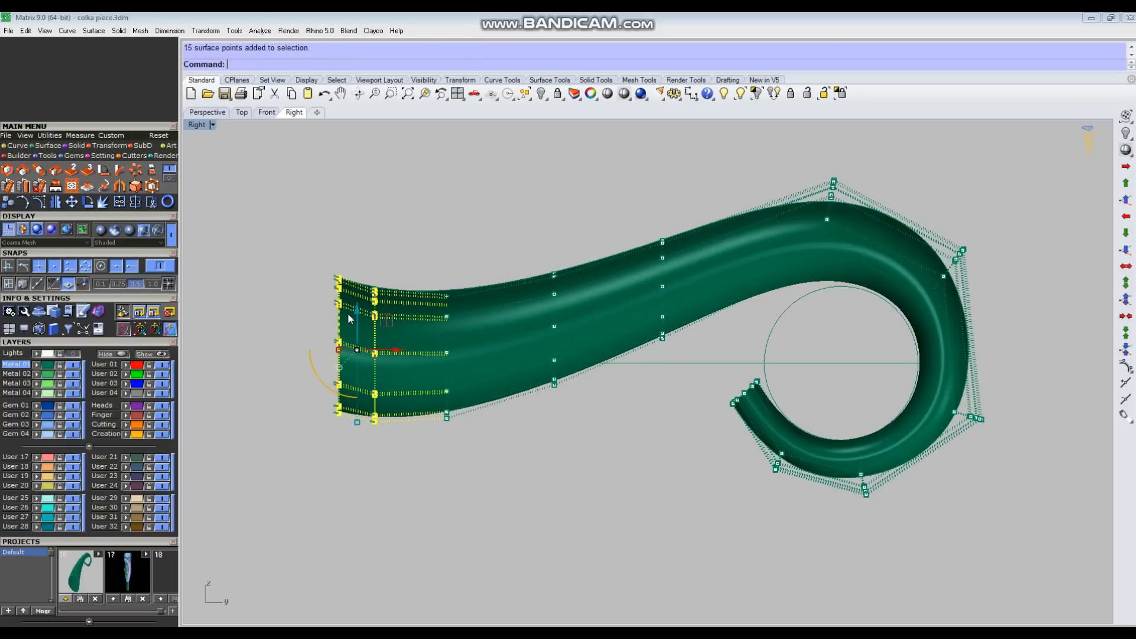
left_click_drag(354, 311, 357, 298)
left_click(486, 174)
scroll(471, 258, "down", 4)
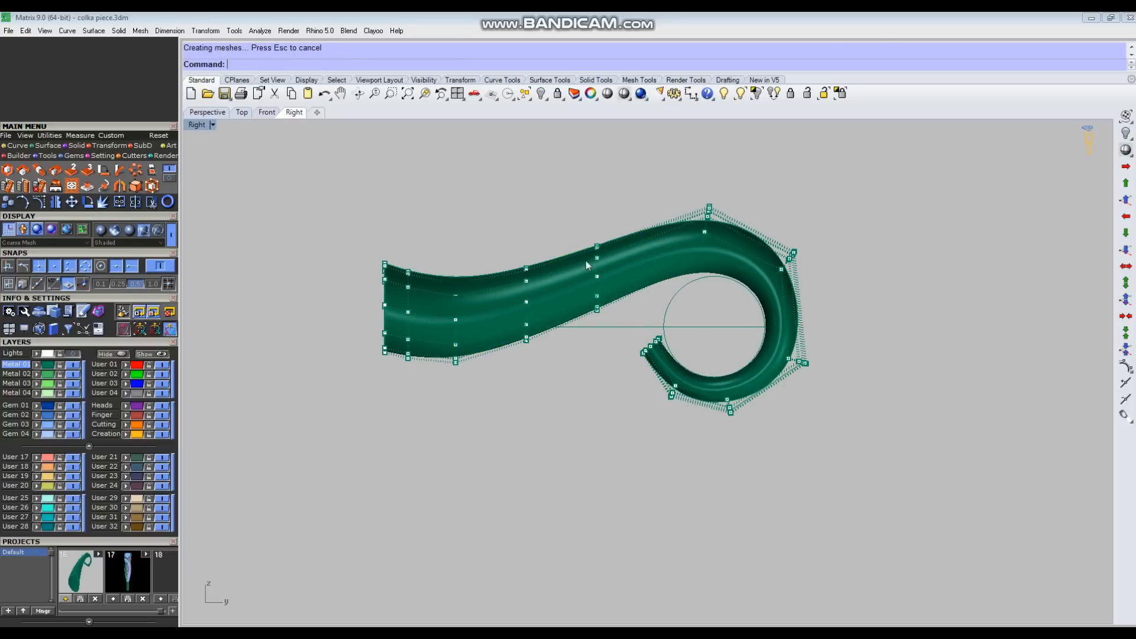
Step: Rotate the control-point row at the upper outer bend slightly clockwise about its centre
scroll(765, 234, "up", 3)
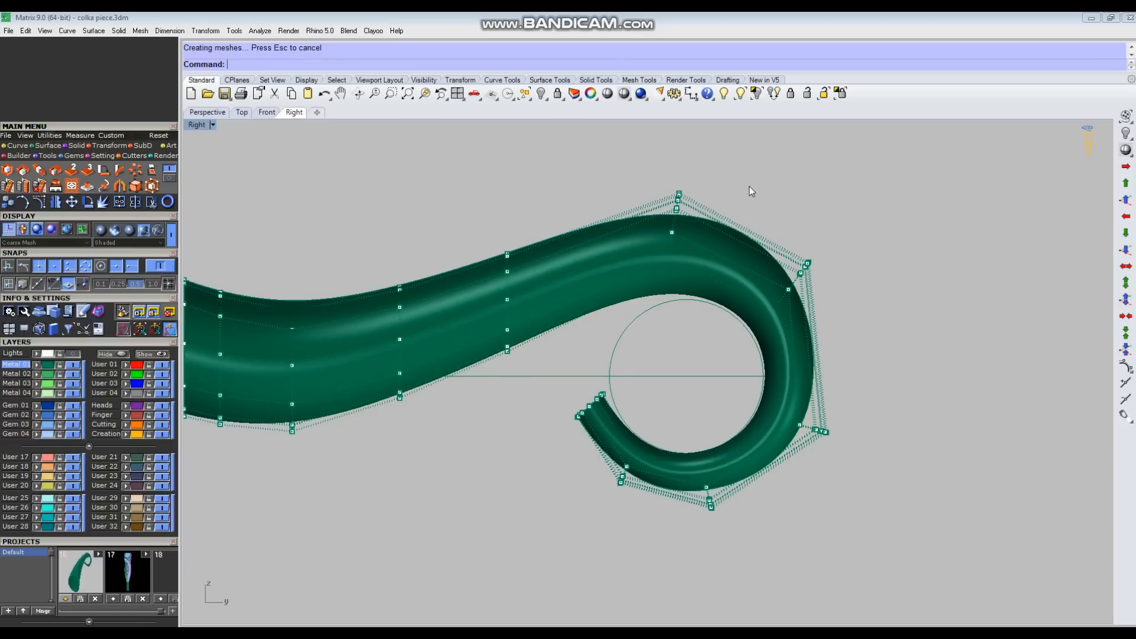
left_click_drag(804, 326, 800, 328)
scroll(799, 329, "up", 3)
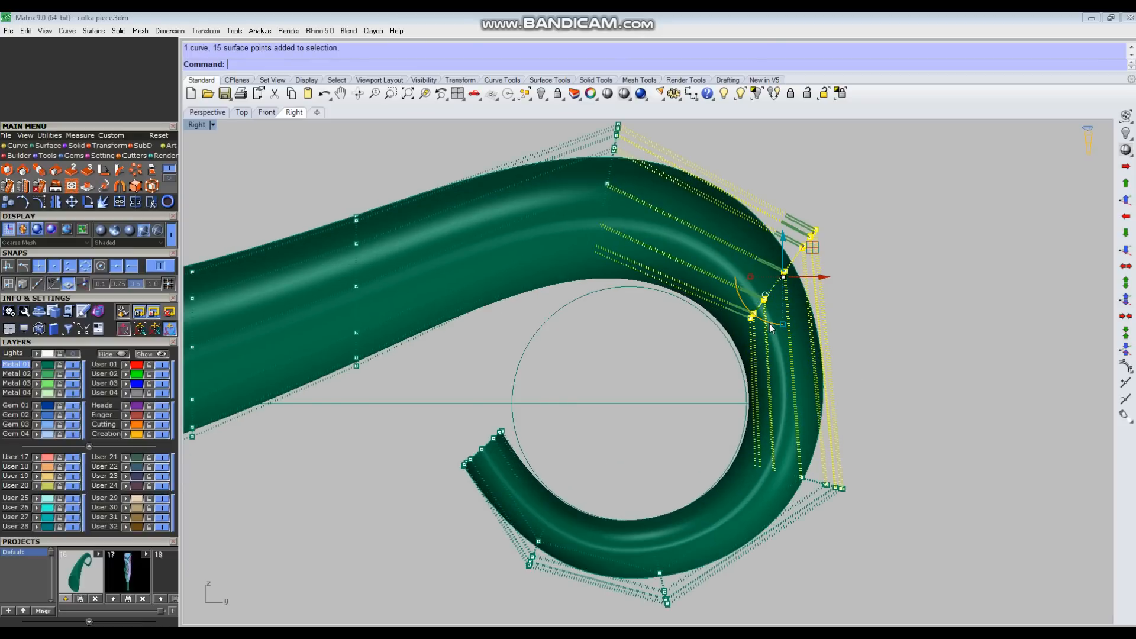
left_click_drag(768, 322, 760, 320)
key("Escape")
scroll(790, 335, "down", 4)
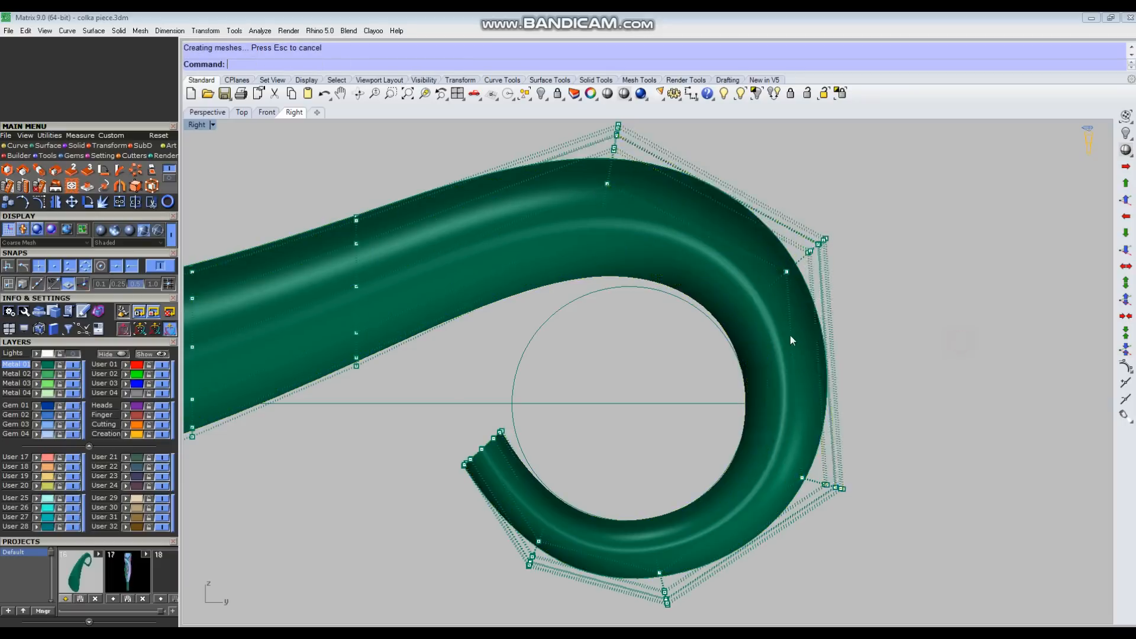
Step: Lower the control-point row at the curl's crest slightly toward the reference circle
left_click_drag(648, 173, 735, 336)
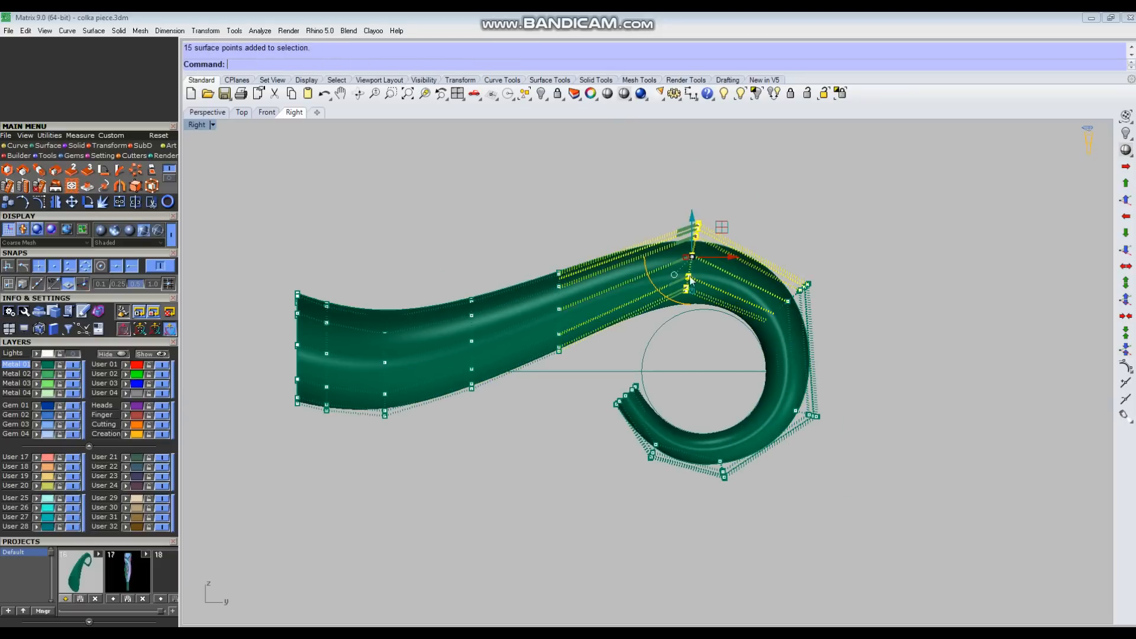
scroll(687, 258, "up", 6)
left_click_drag(729, 227, 727, 239)
left_click(850, 205)
scroll(723, 300, "down", 6)
Step: Nudge the control-point rows at the curl's outer side and bottom slightly inward against the reference circle
scroll(762, 421, "up", 5)
left_click_drag(762, 394, 961, 499)
left_click_drag(832, 477, 829, 475)
left_click(658, 450)
left_click_drag(675, 455, 763, 583)
scroll(698, 562, "up", 4)
left_click_drag(710, 547, 704, 541)
left_click(933, 553)
scroll(636, 331, "down", 6)
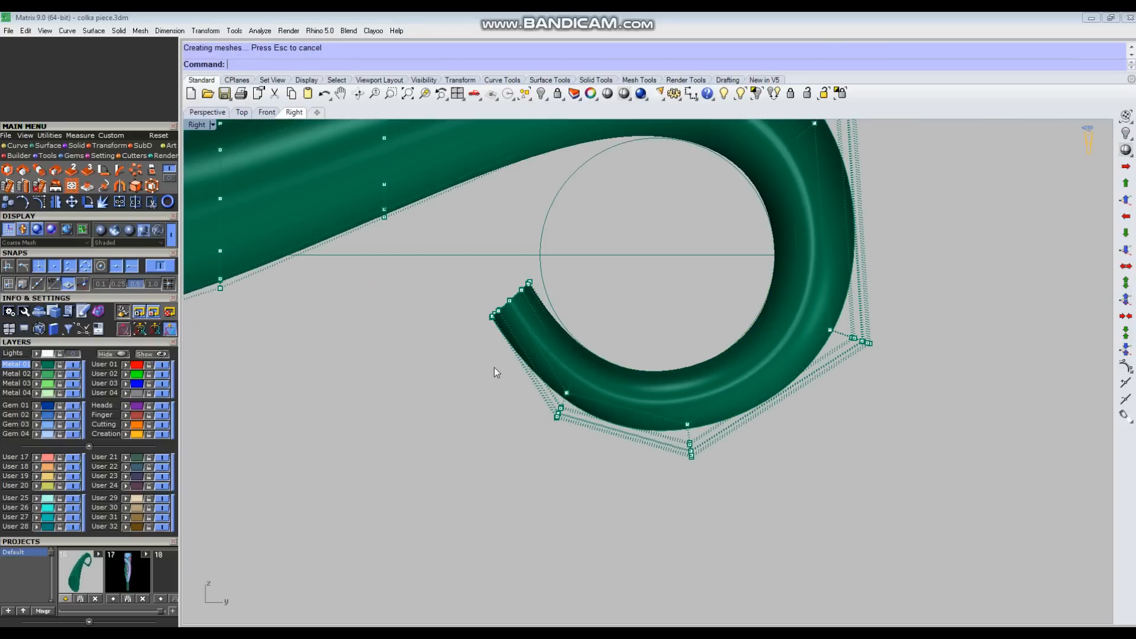
Step: Adjust the control-point rows around the lower curl near the tip, and turn off the tube's control points
left_click_drag(544, 451, 611, 317)
scroll(574, 384, "up", 4)
left_click_drag(591, 359, 583, 351)
left_click_drag(647, 272, 824, 575)
left_click_drag(776, 415, 771, 421)
scroll(730, 364, "down", 3)
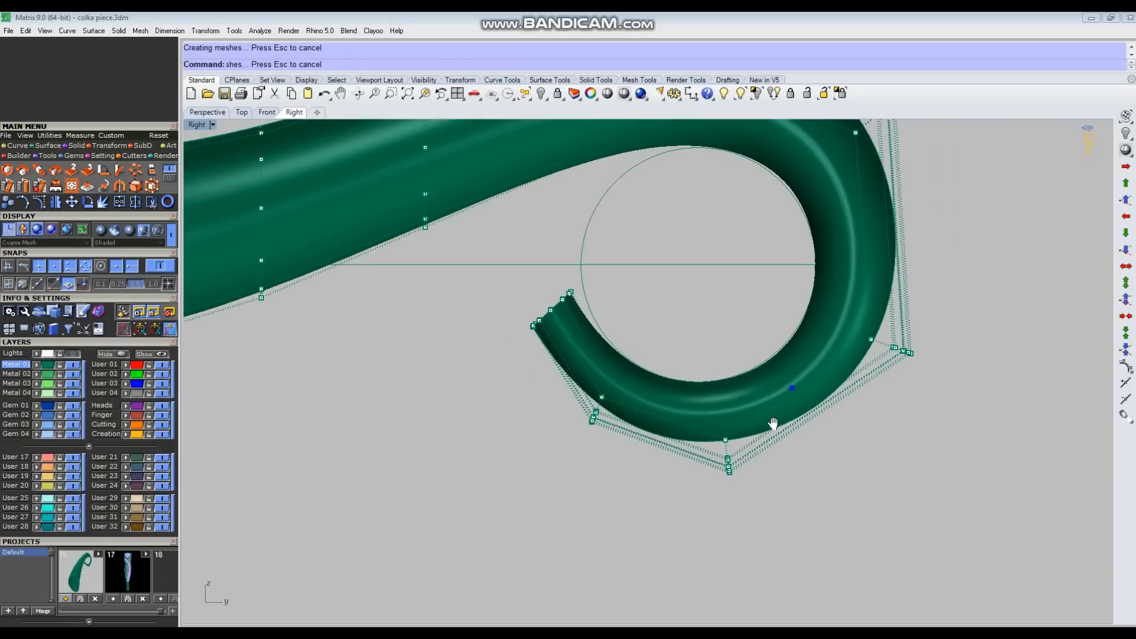
scroll(887, 388, "up", 3)
left_click_drag(848, 378, 842, 373)
left_click(964, 390)
scroll(676, 456, "down", 12)
key("Escape")
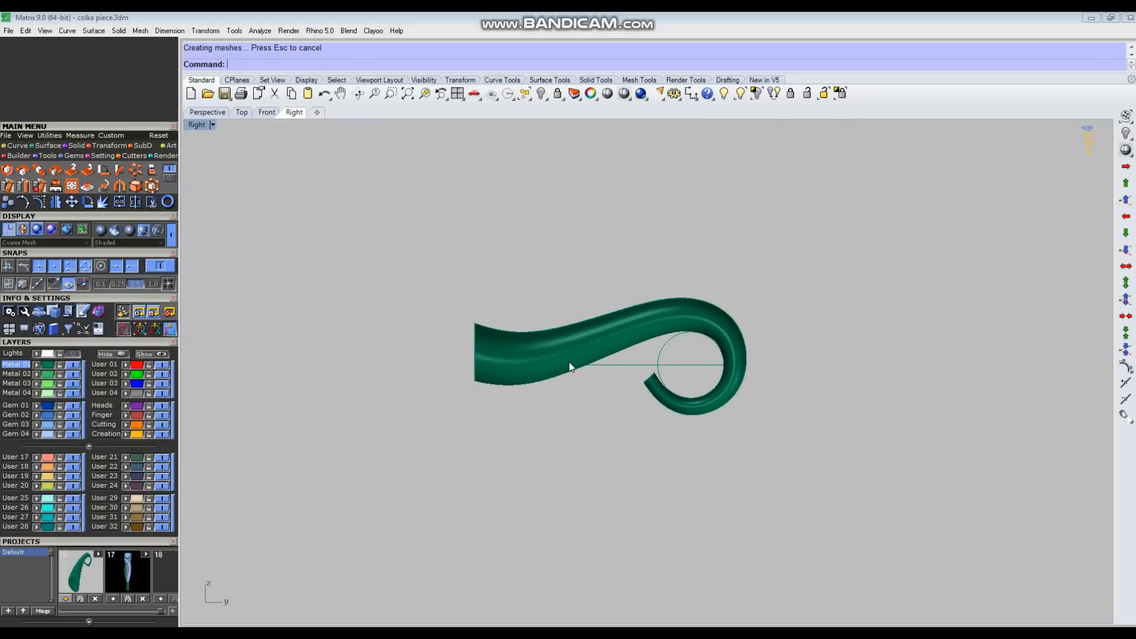
Step: Turn the tube's control points back on and lower the two middle rows between the wide end and the crest
scroll(545, 354, "up", 2)
left_click(606, 334)
key("F10")
scroll(651, 343, "up", 4)
left_click_drag(610, 203, 717, 468)
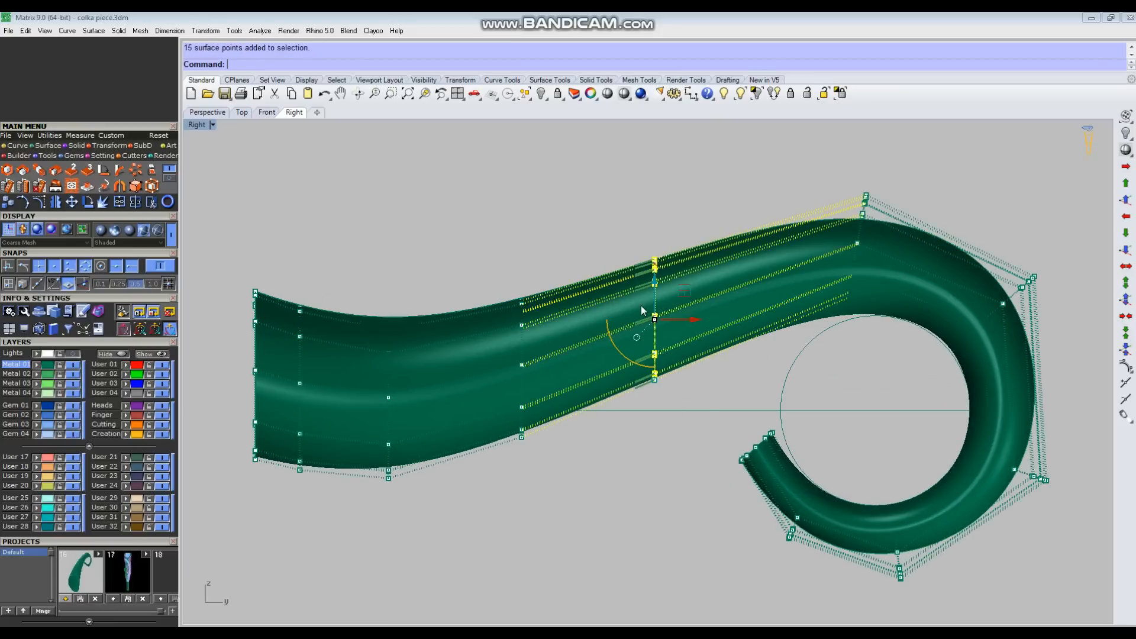
left_click_drag(656, 278, 656, 289)
left_click_drag(477, 243, 559, 455)
left_click_drag(521, 332, 523, 348)
key("Escape")
scroll(584, 303, "down", 4)
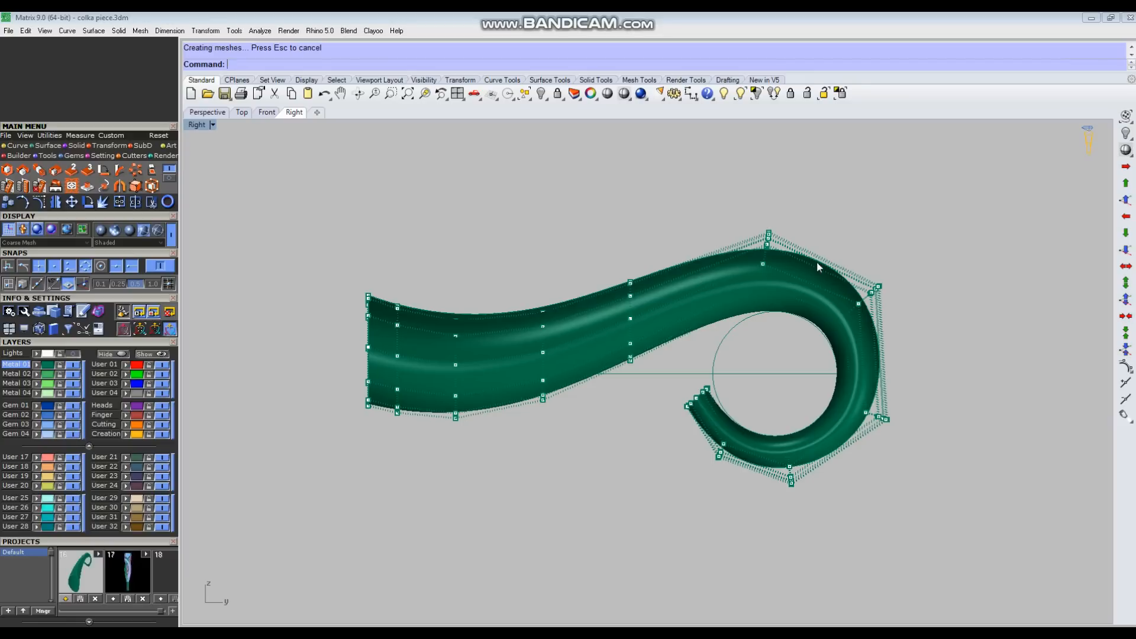
Step: Nudge the control-point rows at the curl's upper and lower outer side slightly closer to the reference circle
scroll(831, 282, "up", 4)
left_click_drag(765, 456, 1001, 274)
scroll(887, 367, "up", 2)
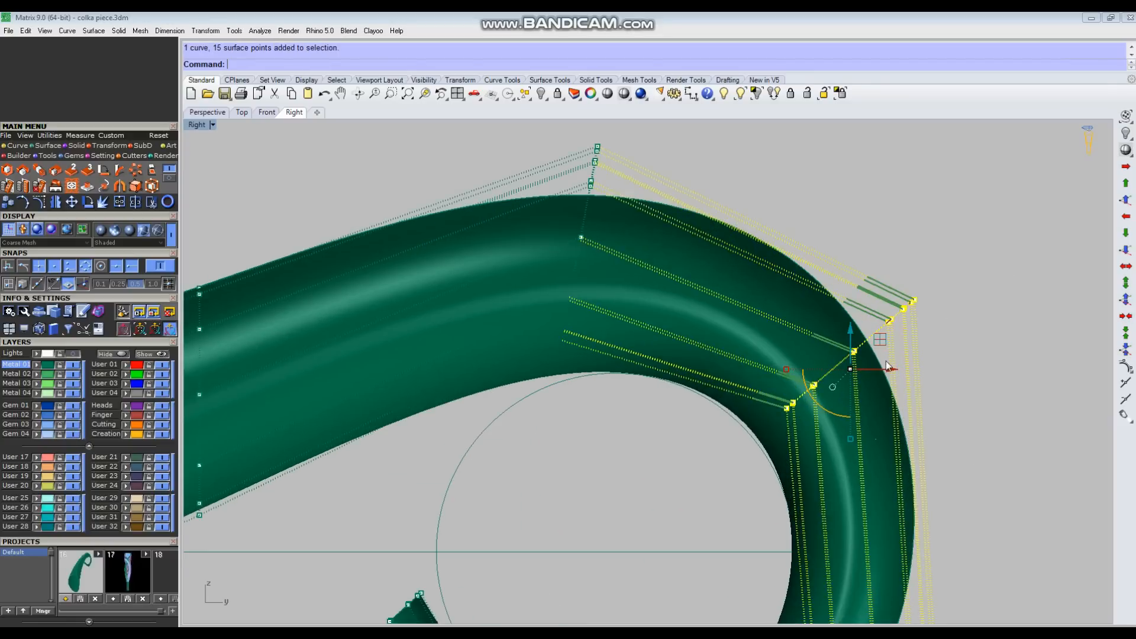
left_click_drag(881, 345, 847, 204)
scroll(847, 205, "down", 4)
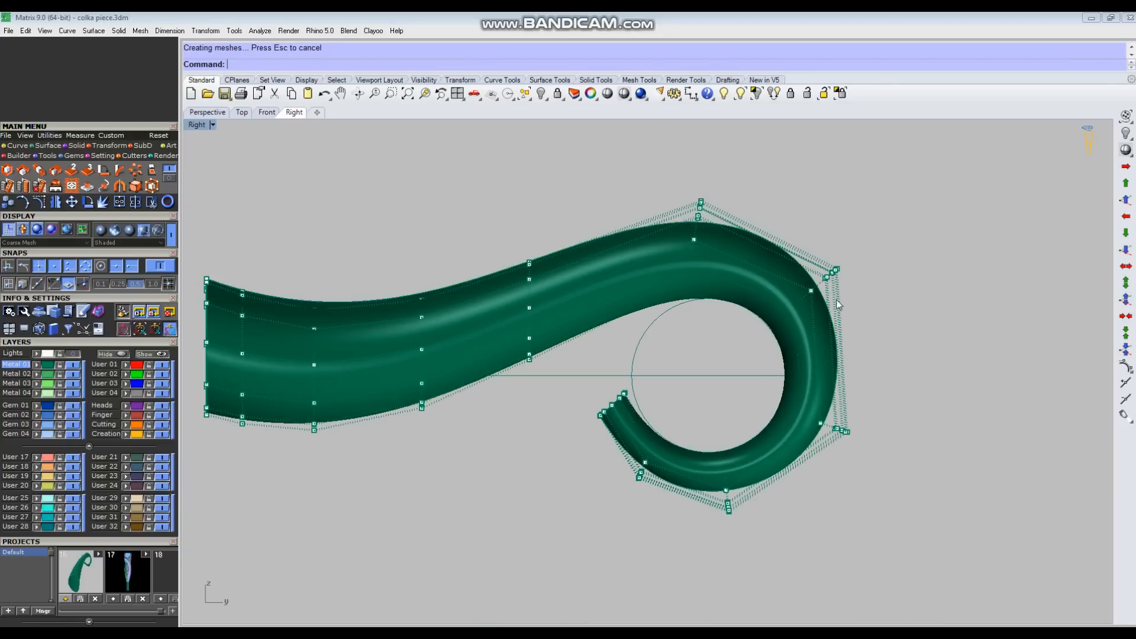
left_click_drag(770, 376, 926, 464)
scroll(897, 427, "up", 3)
left_click_drag(852, 371, 852, 371)
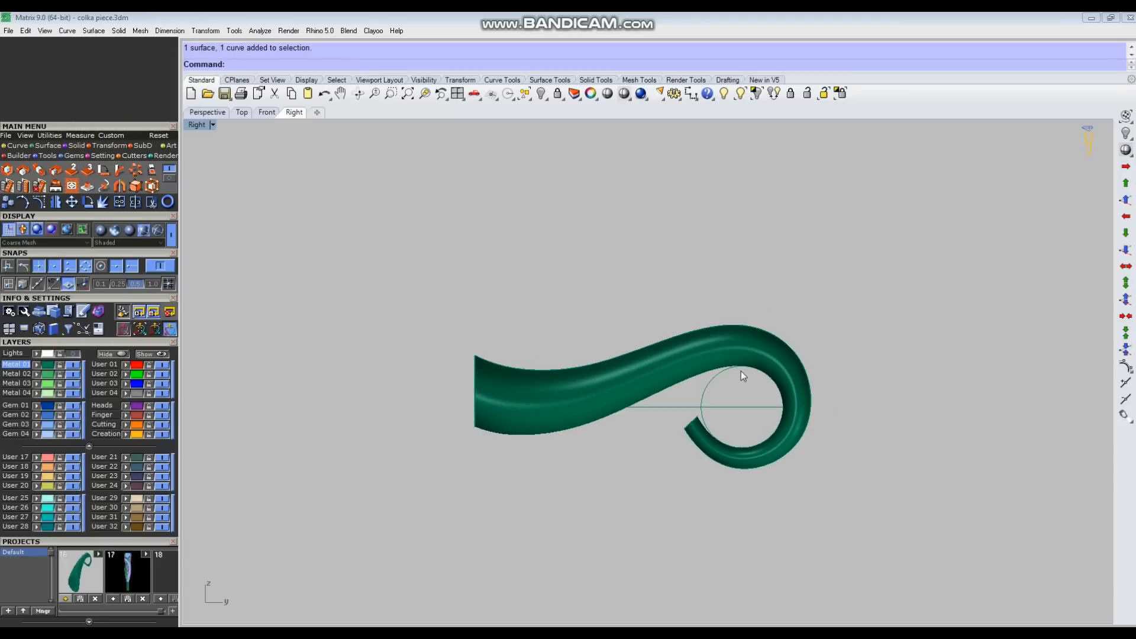
Step: Check the tube in the Perspective view and show the reference sketch on the Lights layer beneath it
key("ctrl+F4")
scroll(563, 379, "down", 3)
right_click_drag(541, 370, 746, 259)
right_click_drag(673, 408, 639, 408)
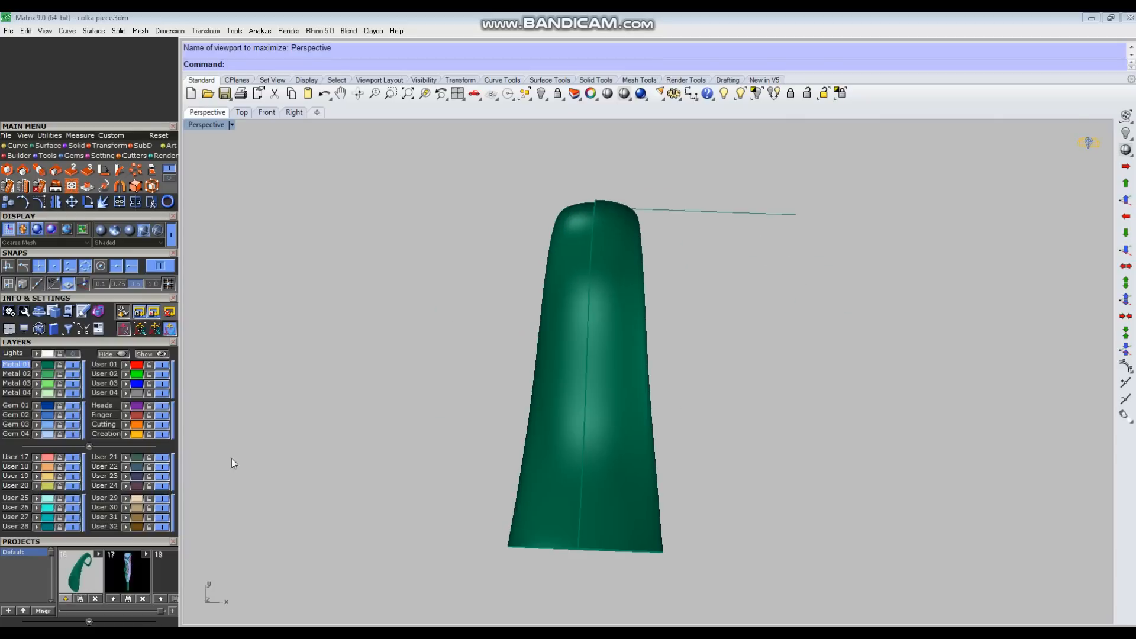
left_click(61, 358)
right_click_drag(640, 414, 652, 434)
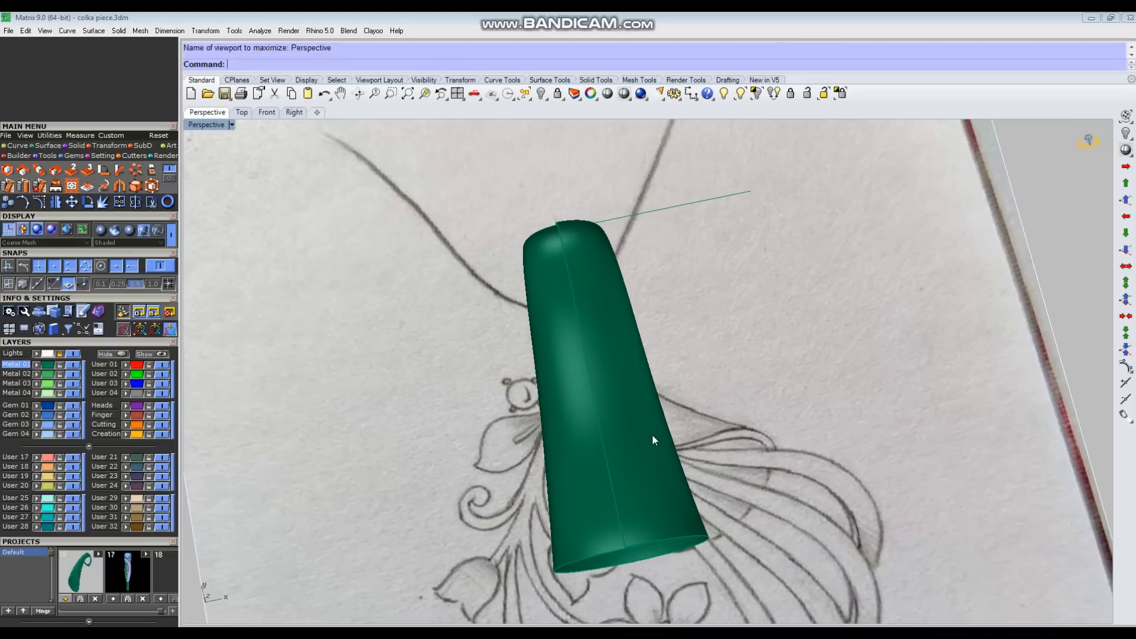
Step: Turn on the tube's control points in the Top view and set the display to wireframe to compare with the sketch
left_click(644, 435)
key("ctrl+F1")
scroll(630, 439, "down", 2)
right_click_drag(662, 426, 656, 433)
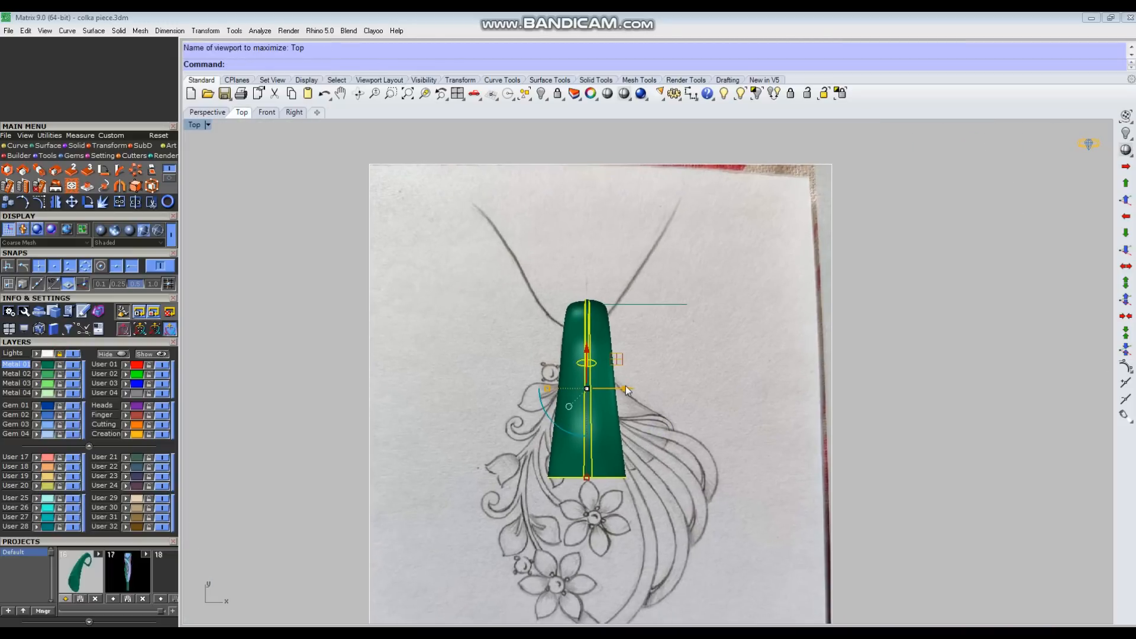
key("F10")
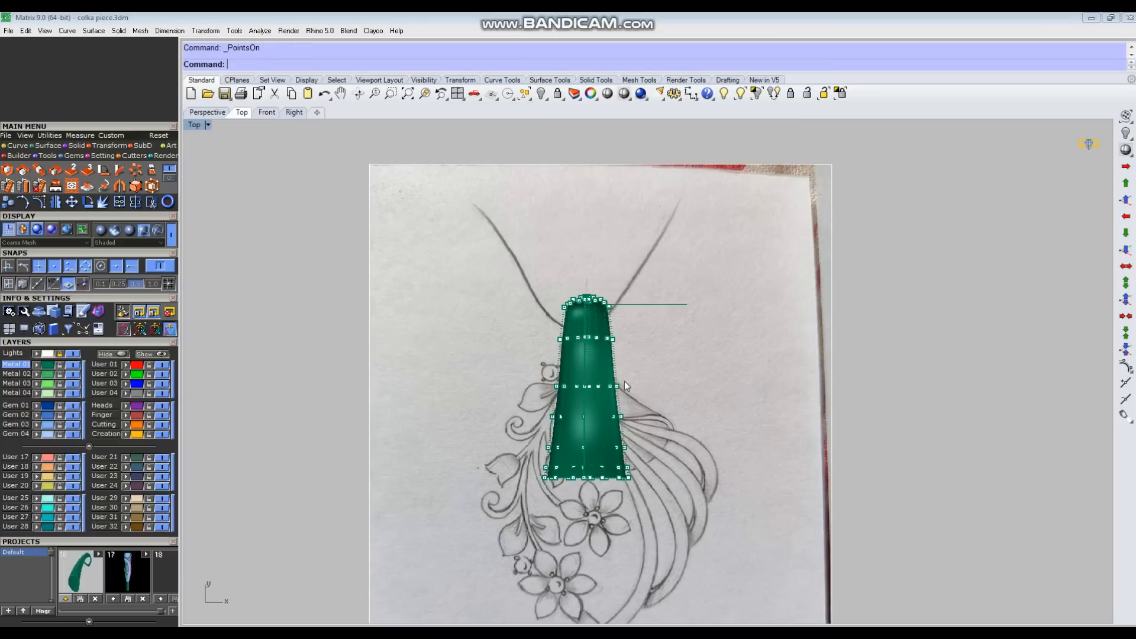
scroll(605, 461, "up", 1)
scroll(617, 442, "up", 1)
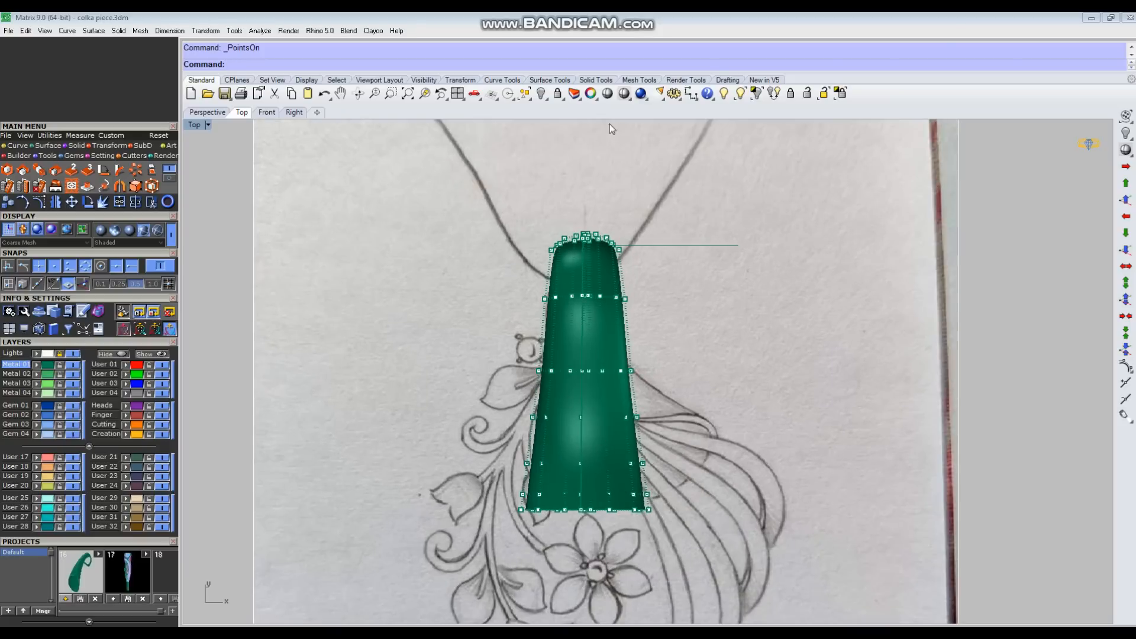
left_click(624, 95)
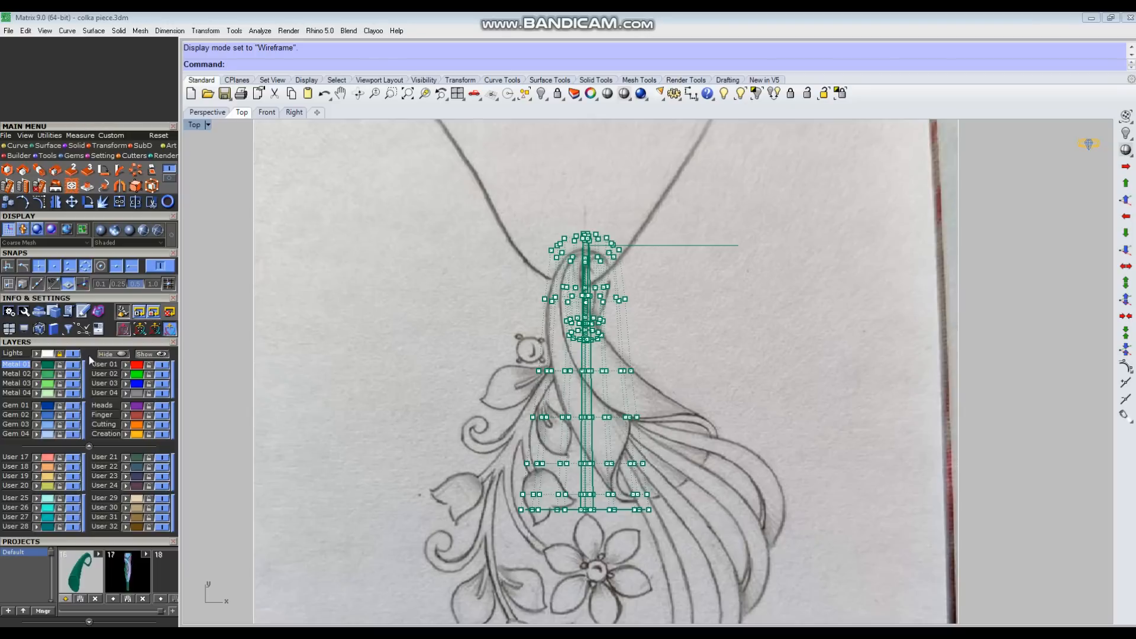
Step: Hide the reference sketch in Perspective, select the curl's control-point rows from the outer side to the tip, and scale them narrower
key("ctrl+F4")
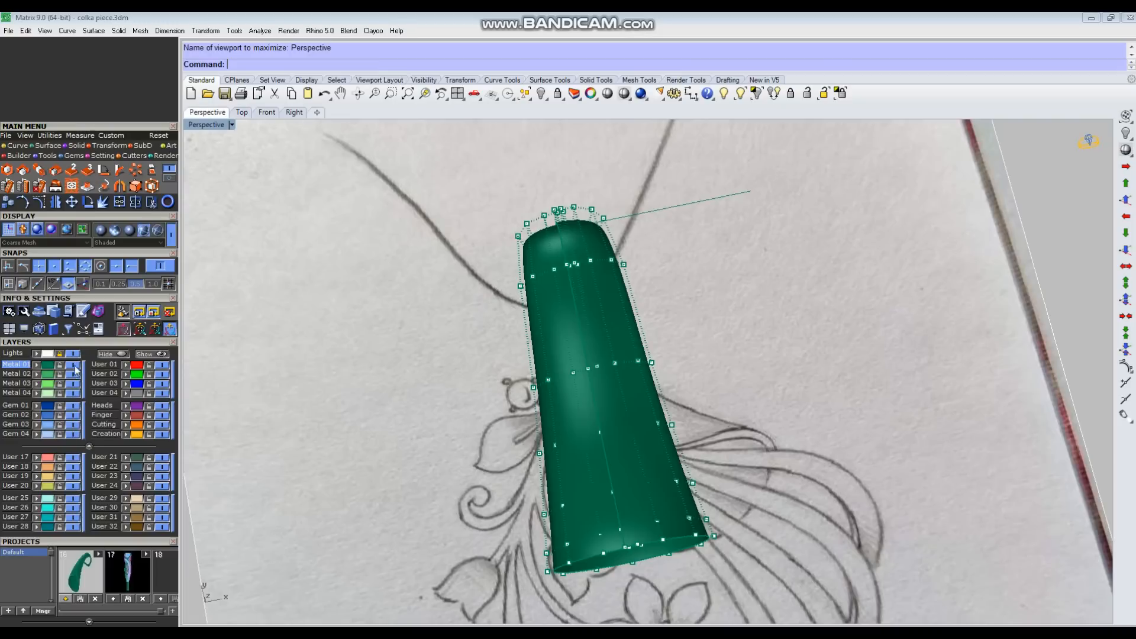
left_click(74, 355)
mouse_move(775, 375)
right_mouse_down()
mouse_move(545, 287)
mouse_move(497, 365)
right_mouse_up()
scroll(823, 419, "up", 4)
mouse_move(822, 457)
right_mouse_down()
mouse_move(691, 417)
mouse_move(846, 432)
mouse_move(1026, 419)
right_mouse_up()
left_click_drag(576, 391, 618, 361)
left_click_drag(504, 498, 823, 354)
right_click_drag(824, 355, 576, 356)
left_click_drag(574, 346, 913, 477)
right_click_drag(913, 477, 743, 404)
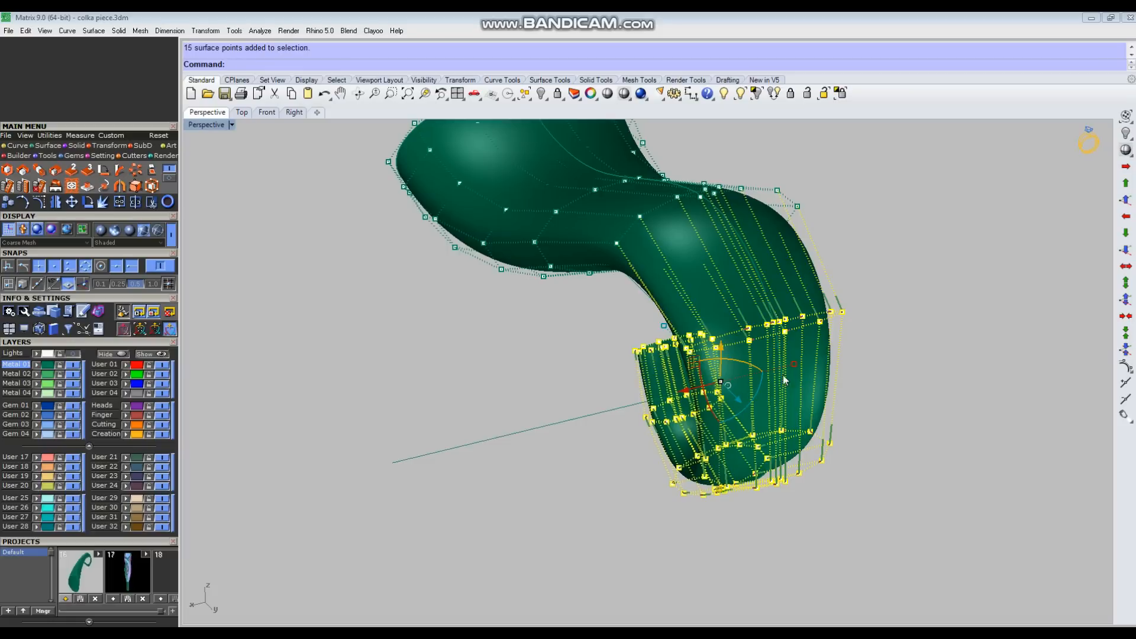
left_click_drag(794, 363, 742, 397)
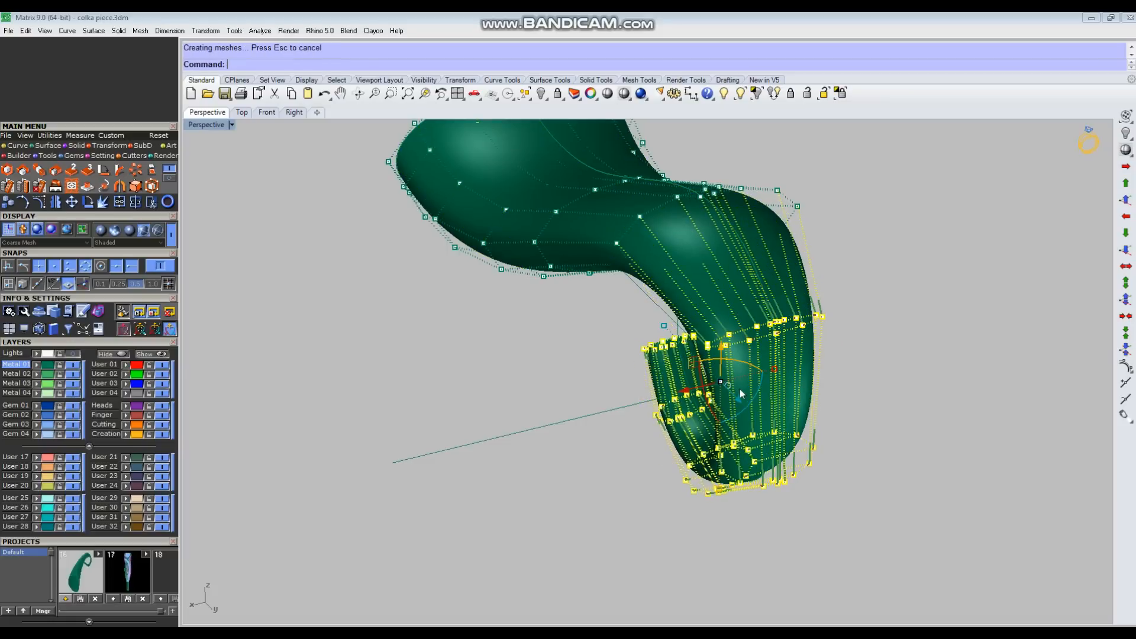
Step: Scale the control-point rows around the curl's outer side and bottom narrower again
right_click_drag(740, 391, 848, 350)
left_click_drag(748, 171, 870, 331, "ctrl")
right_click_drag(870, 331, 762, 445)
left_click_drag(759, 448, 643, 401)
right_click_drag(643, 400, 772, 305)
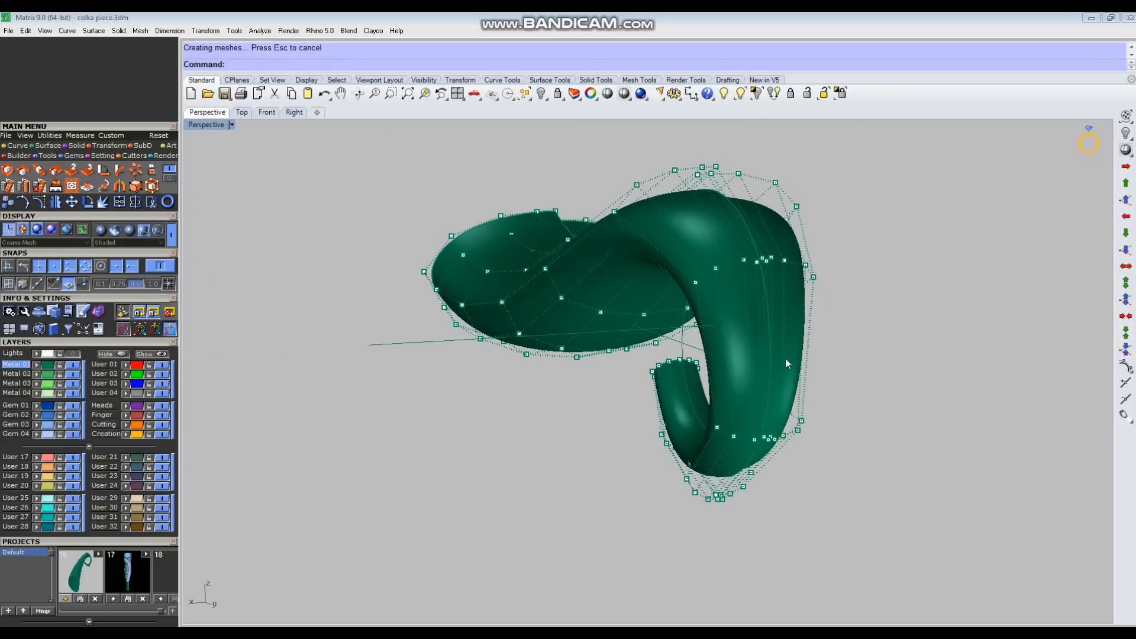
Step: Scale the control-point row at the curl's crest narrower across its width
right_click_drag(578, 323, 716, 356)
scroll(744, 368, "down", 3)
left_click_drag(680, 195, 734, 325)
right_click_drag(876, 251, 727, 328)
scroll(726, 329, "up", 4)
left_click_drag(762, 405, 750, 407)
left_click(881, 398)
Step: Scale the control-point rows between the crest and the wide end narrower one by one for an even taper
scroll(882, 398, "down", 2)
left_click_drag(549, 259, 796, 297)
left_click(889, 405)
scroll(889, 406, "down", 4)
left_click_drag(885, 307, 885, 308)
scroll(822, 299, "up", 3)
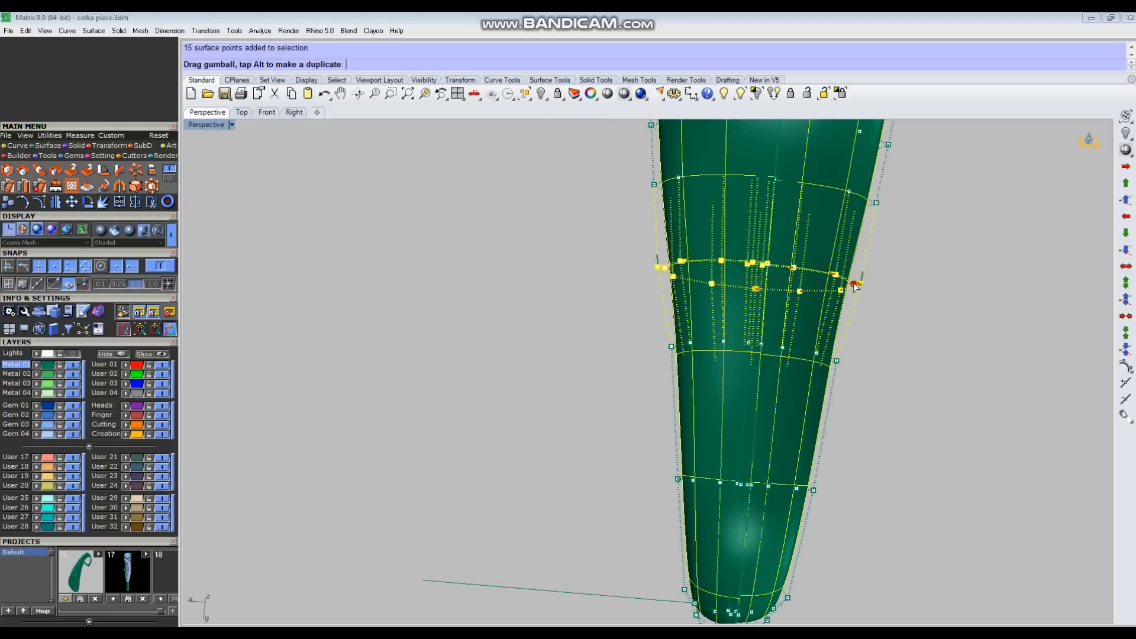
left_click(593, 343)
scroll(651, 356, "down", 2)
left_click_drag(604, 197, 828, 227)
scroll(838, 230, "up", 3)
left_click(964, 314)
scroll(841, 374, "down", 5)
right_click_drag(853, 378, 803, 451)
Step: Set the Top view to shaded display and check the tube's taper in the Top, Right and Perspective views
key("ctrl+F1")
left_click(624, 94)
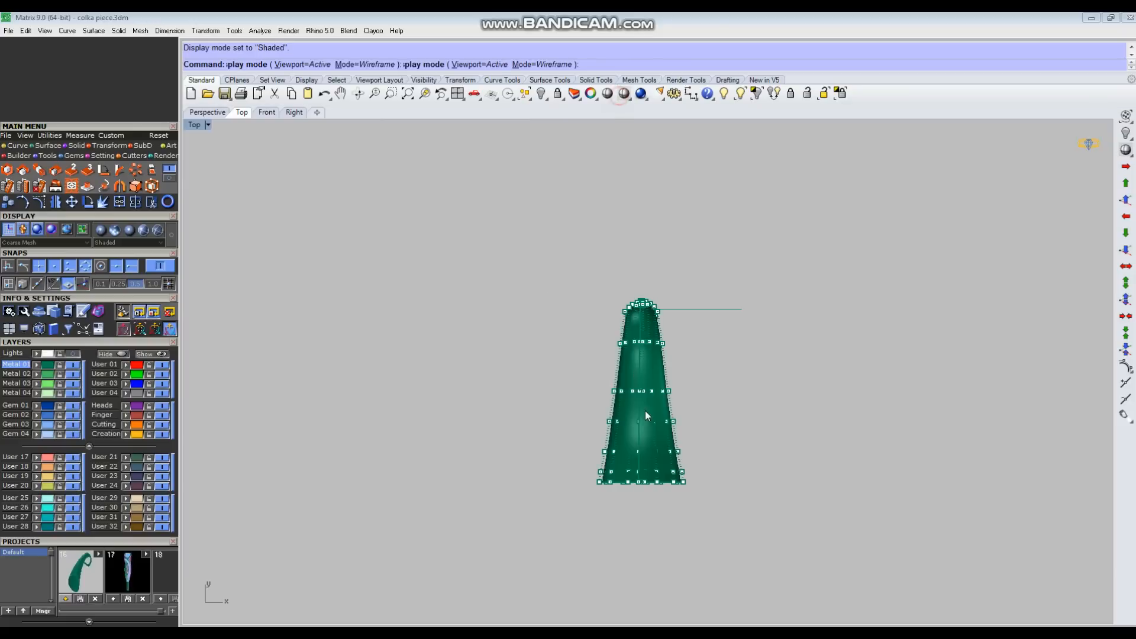
scroll(645, 456, "up", 3)
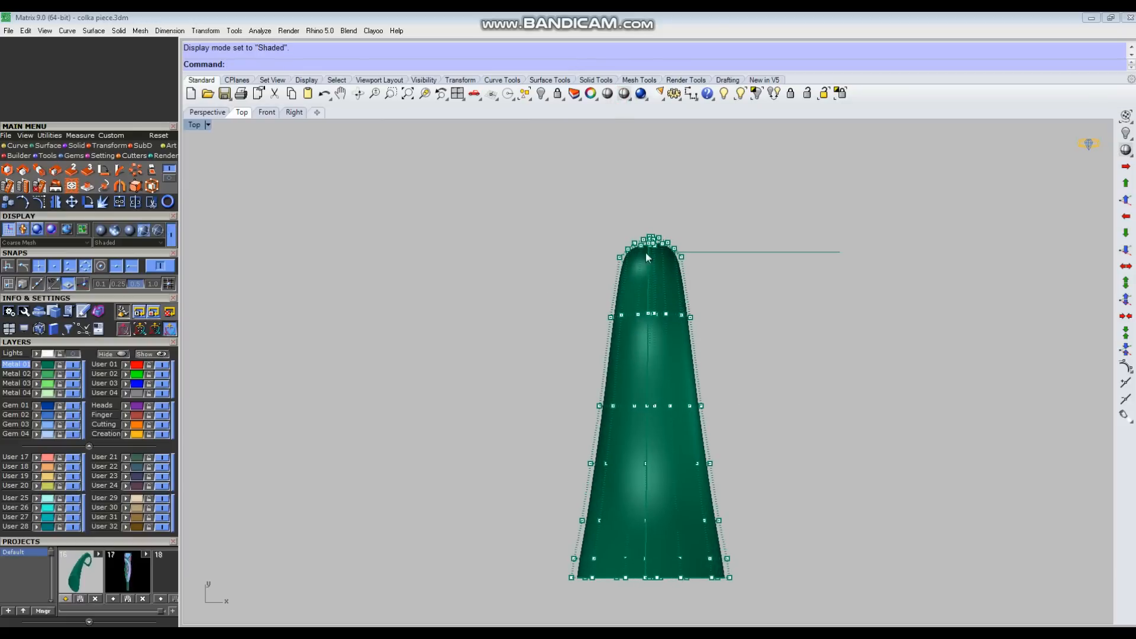
key("ctrl+F3")
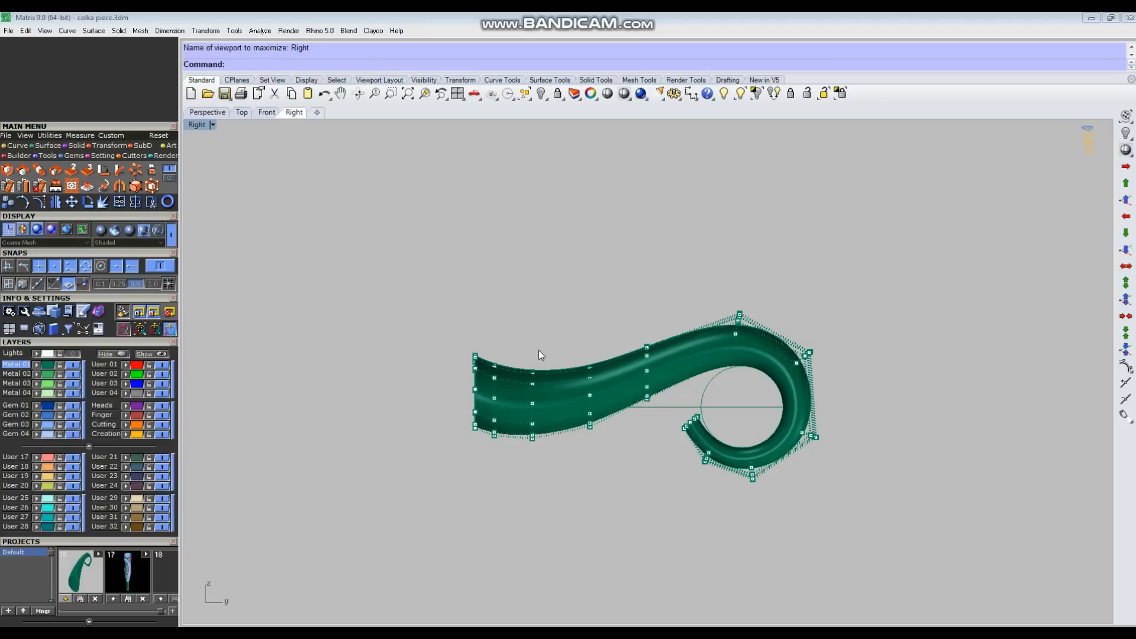
key("ctrl+F4")
right_click_drag(676, 354, 741, 434)
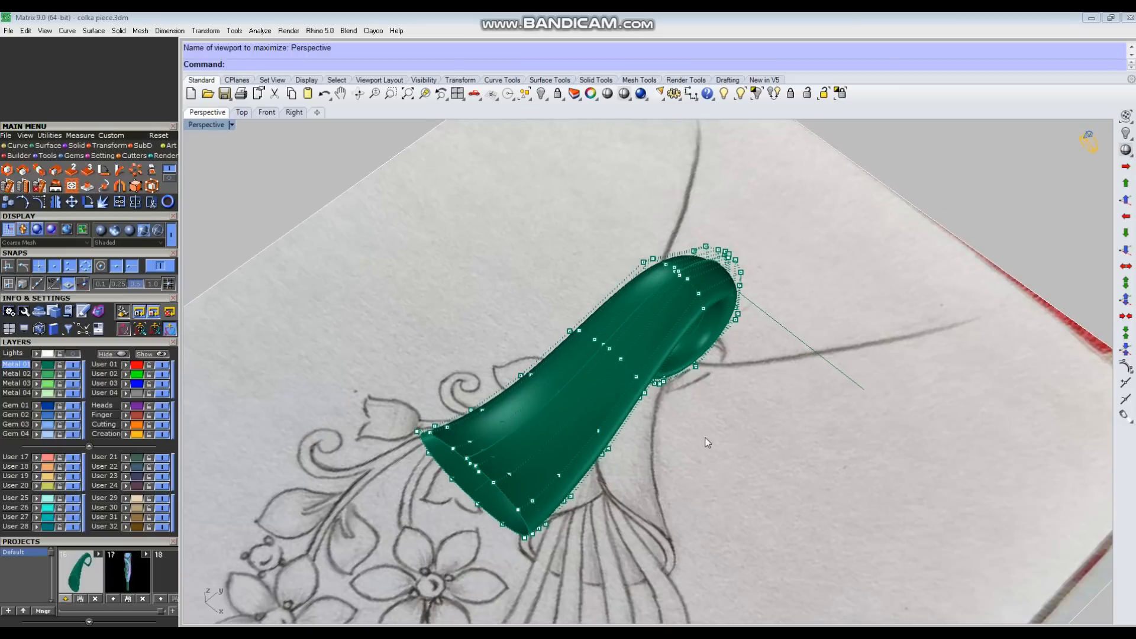
left_click(797, 511)
left_click_drag(797, 506, 775, 469)
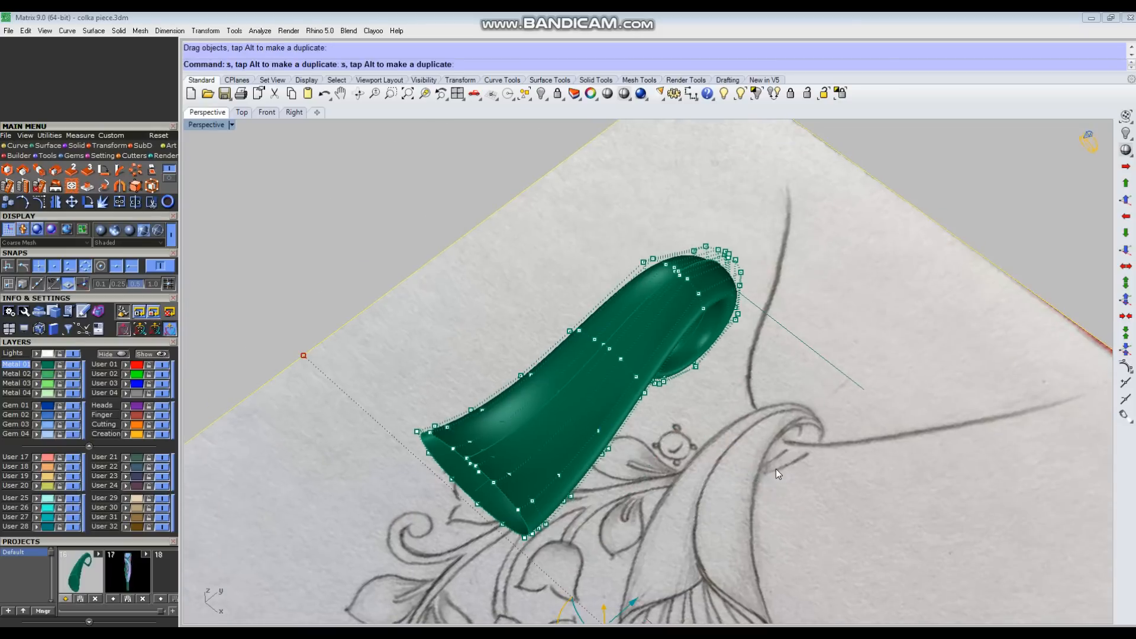
key("ctrl+z")
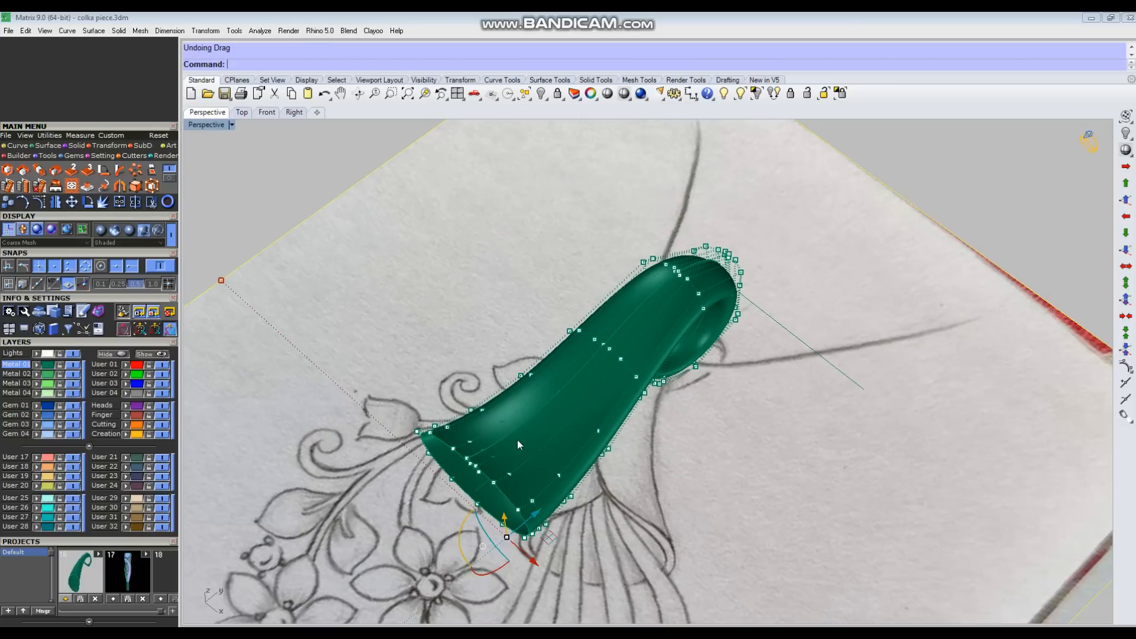
left_click(72, 354)
Step: Select the control-point rows from the curl's lower outer side to the tip and move them about 2.12 units sideways in the Top view
mouse_move(840, 503)
right_mouse_down()
mouse_move(755, 449)
mouse_move(610, 436)
right_mouse_up()
scroll(755, 449, "up", 4)
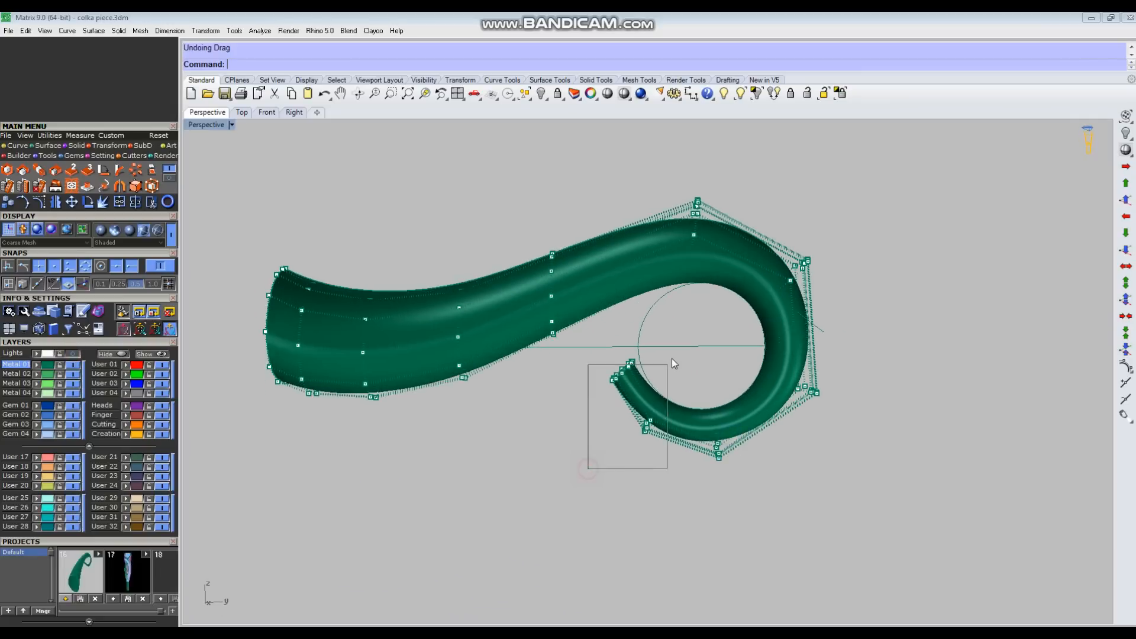
left_click_drag(672, 360, 677, 349)
right_click_drag(904, 371, 912, 379)
right_click_drag(819, 406, 591, 379)
left_click_drag(588, 384, 790, 435, "shift")
right_click_drag(772, 459, 828, 441)
right_click_drag(623, 396, 763, 337)
left_click_drag(744, 204, 894, 347, "ctrl")
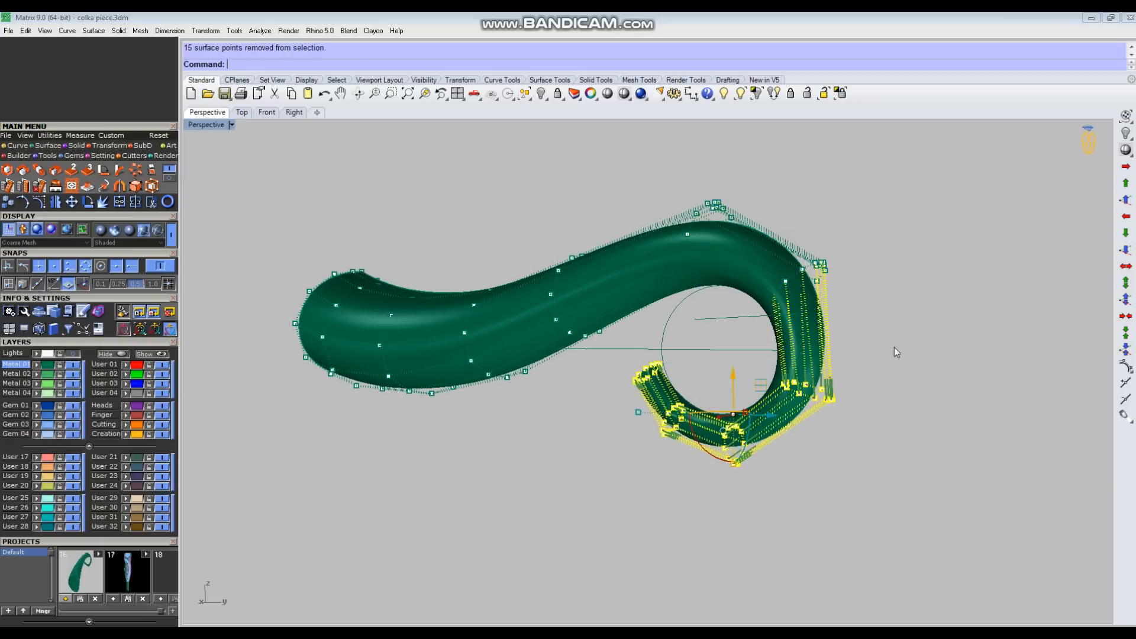
right_click_drag(895, 349, 704, 447)
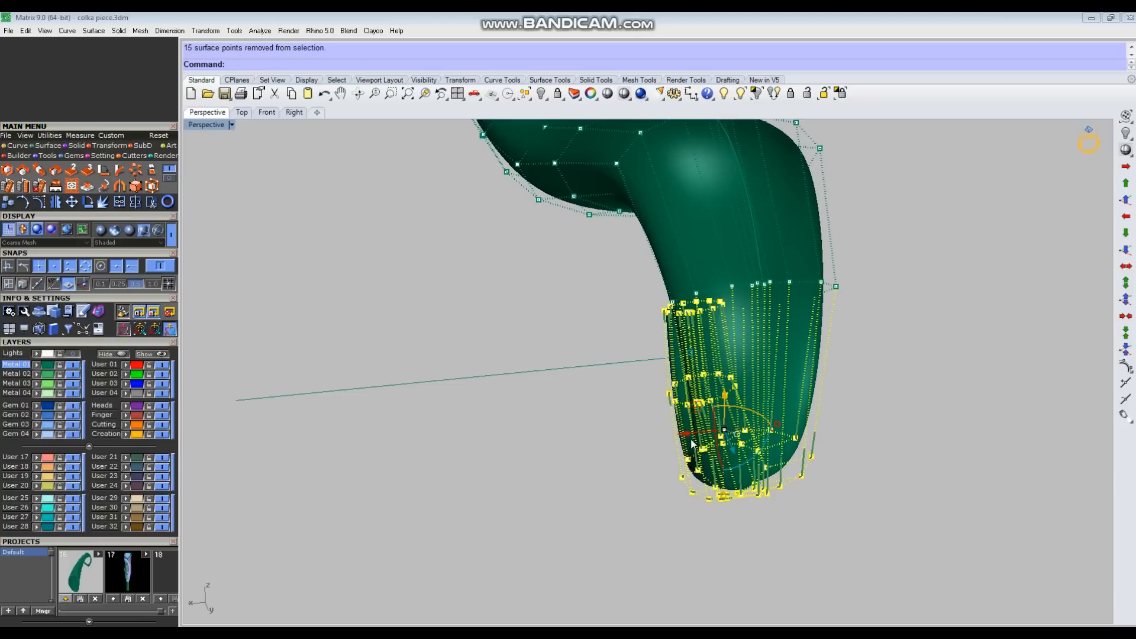
key("ctrl+F1")
scroll(664, 424, "down", 2)
type("m")
key("Return")
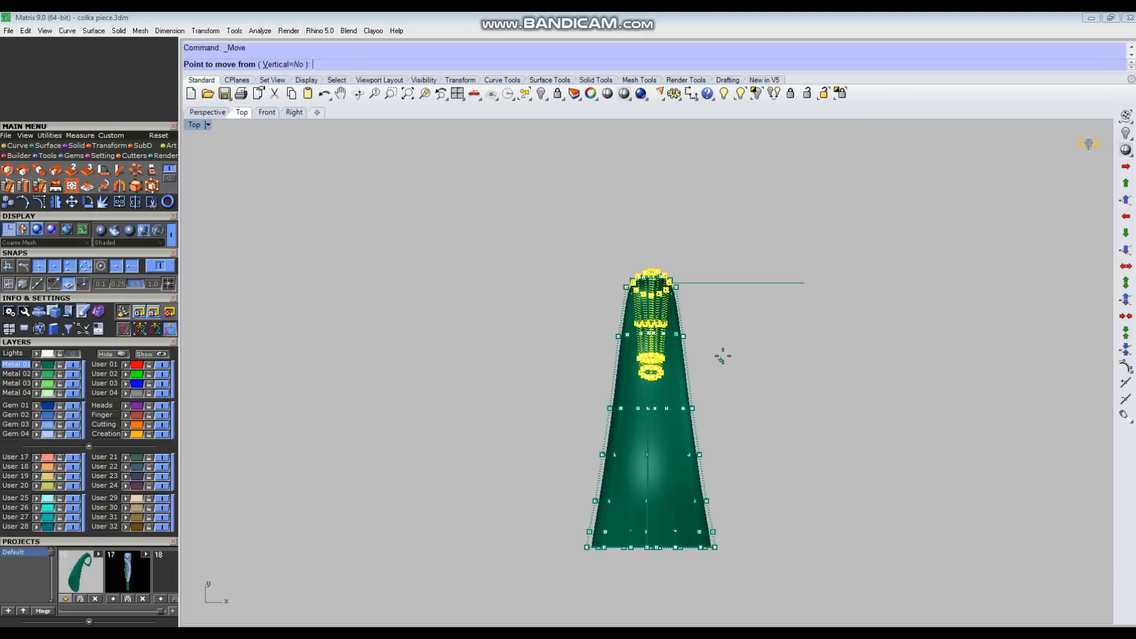
scroll(725, 349, "up", 2)
left_click(733, 338)
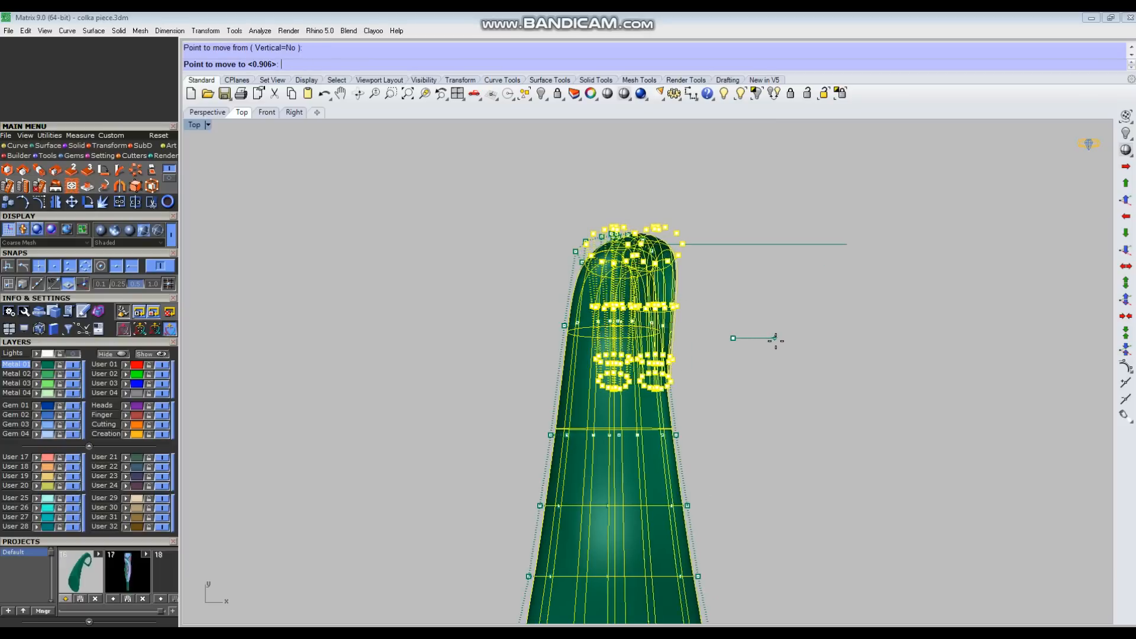
left_click(775, 339)
Step: Deselect the row nearest the crest and move the remaining tip rows about 1.12 units further sideways
left_click_drag(715, 269, 719, 273, "ctrl")
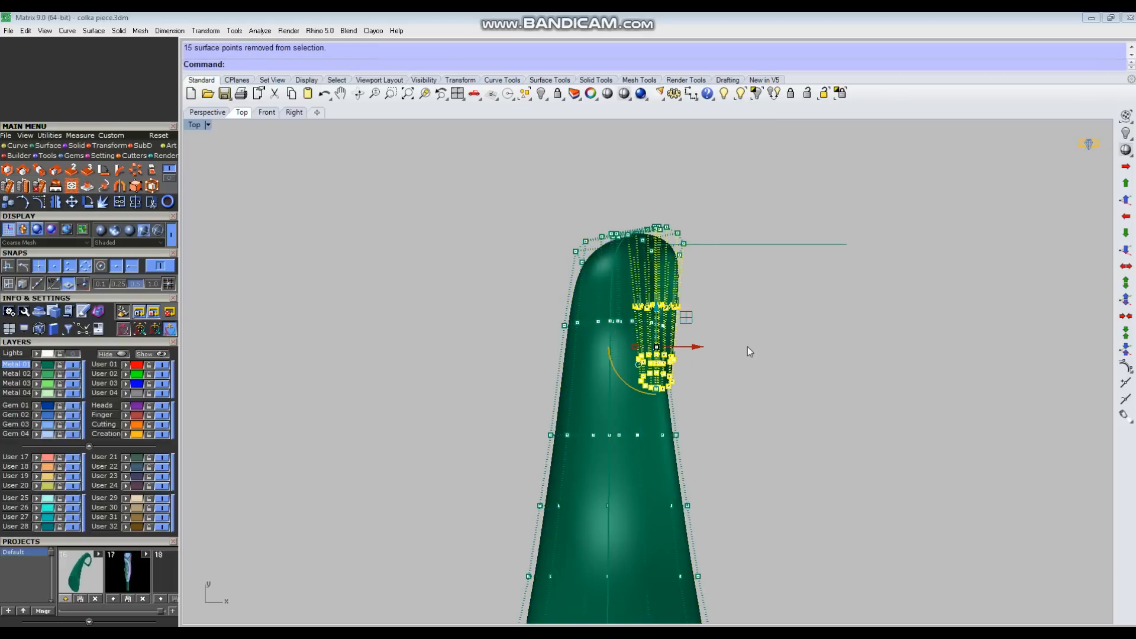
scroll(747, 347, "up", 4)
right_click(726, 367)
left_click(726, 368)
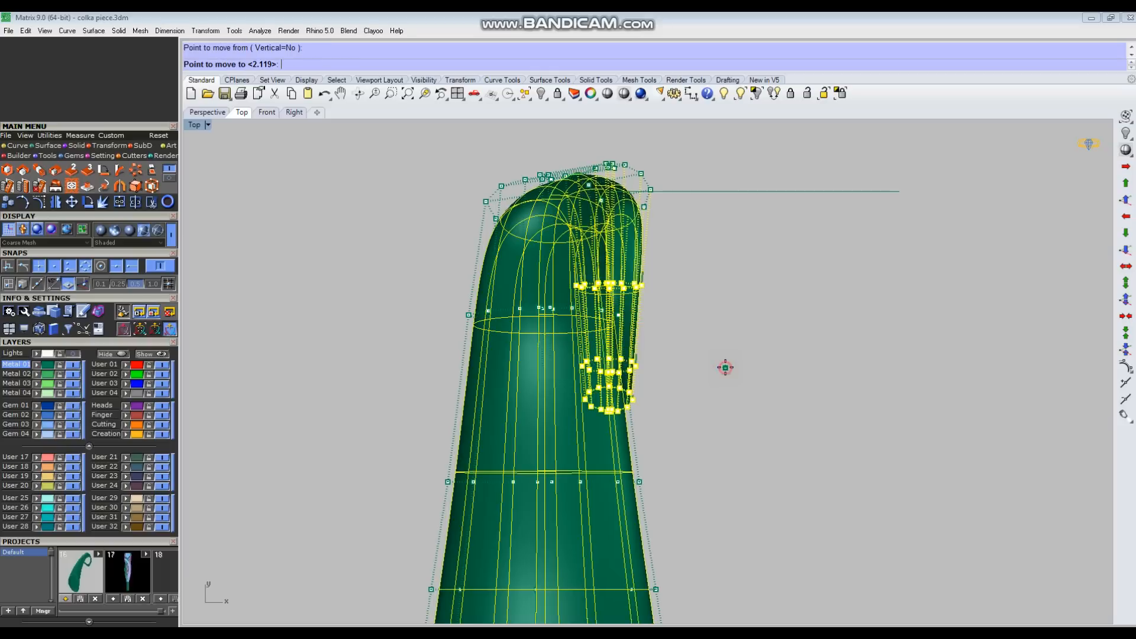
left_click(758, 368)
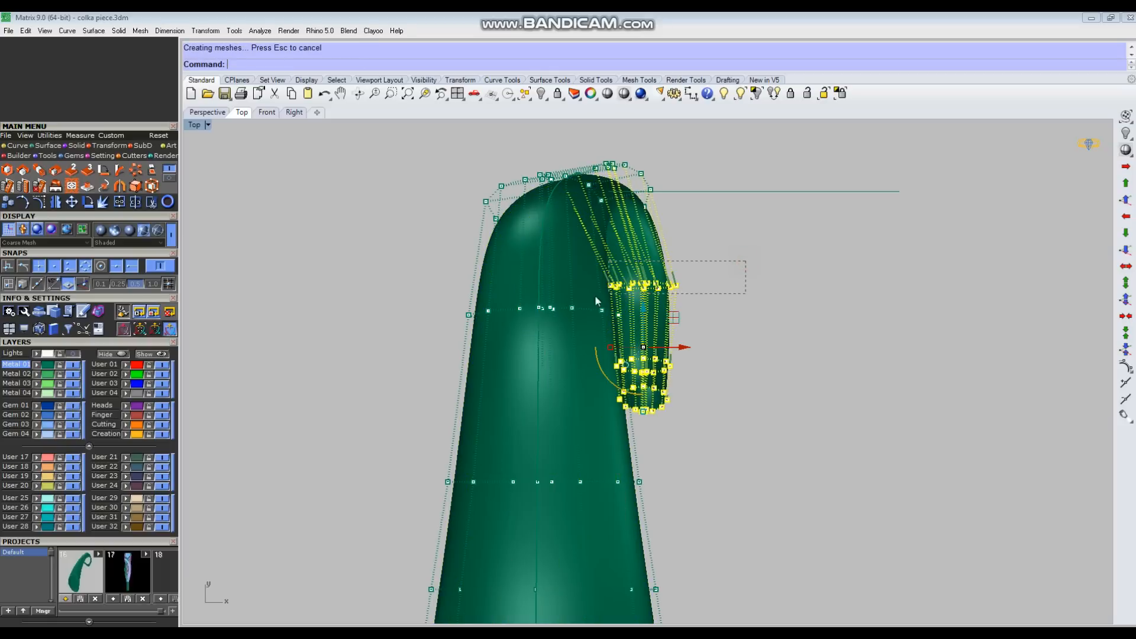
Step: Deselect the next row down and move the rows at the curl's tip slightly further sideways
left_click_drag(587, 304, 587, 304, "ctrl")
right_click(822, 397)
left_click(821, 398)
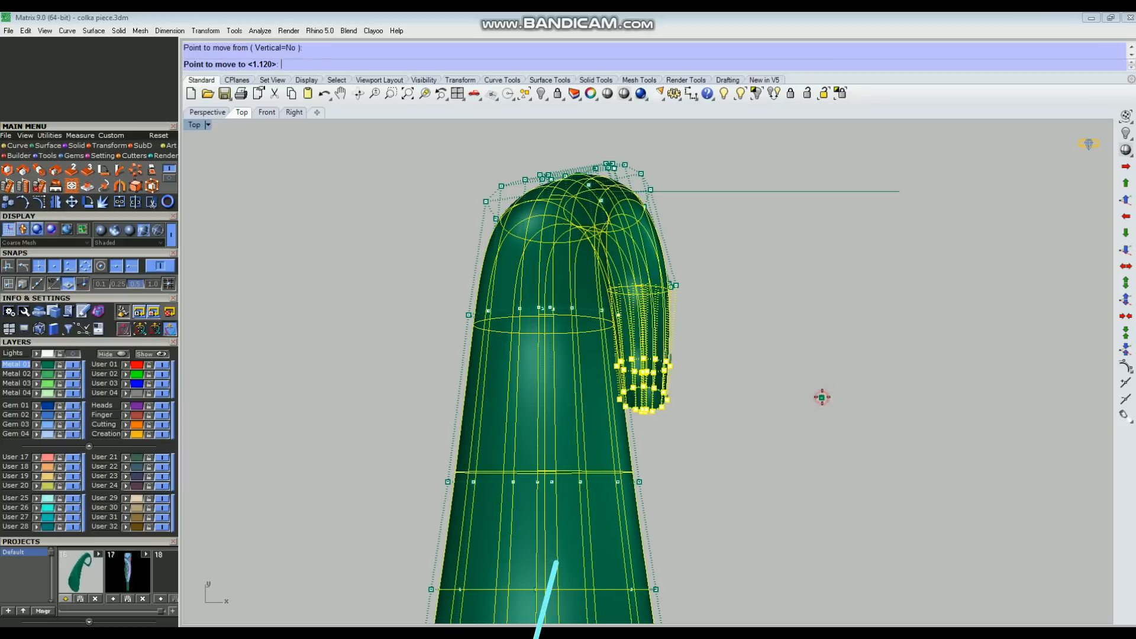
left_click(829, 397)
left_click_drag(427, 248, 688, 292)
scroll(667, 287, "up", 3)
left_click(899, 386)
Step: Shift the end row of the tip slightly toward the tube's body and the row before it slightly outward
scroll(675, 456, "up", 2)
left_click_drag(235, 390, 808, 554)
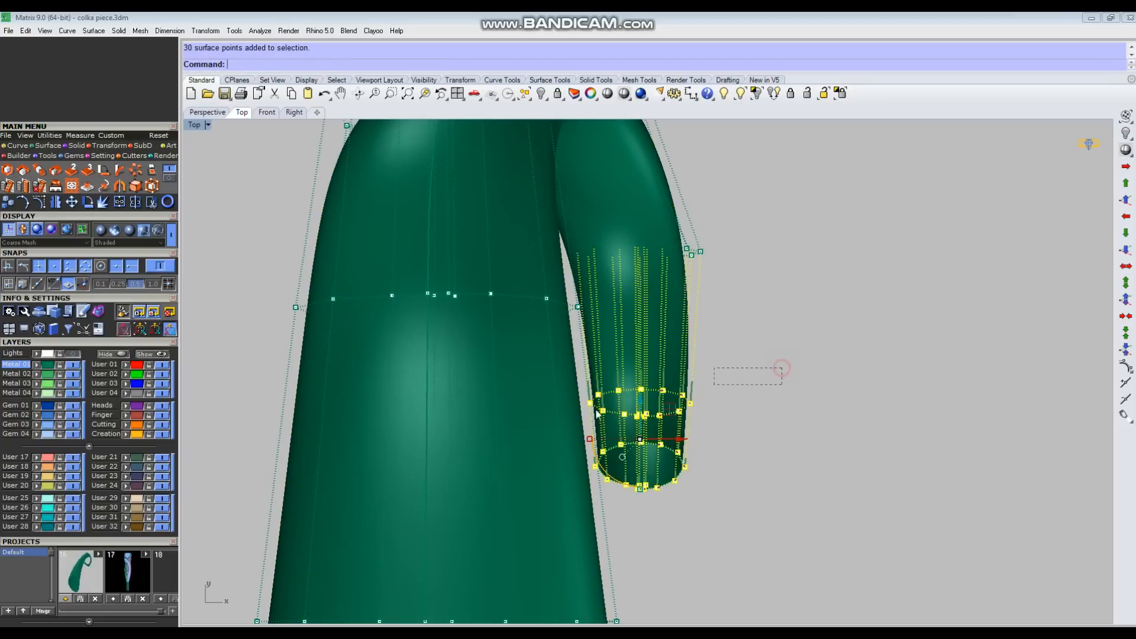
left_click_drag(574, 423, 574, 422, "ctrl")
left_click_drag(686, 468, 674, 469)
left_click_drag(605, 421, 769, 441)
left_click_drag(682, 406, 691, 406)
left_click(849, 444)
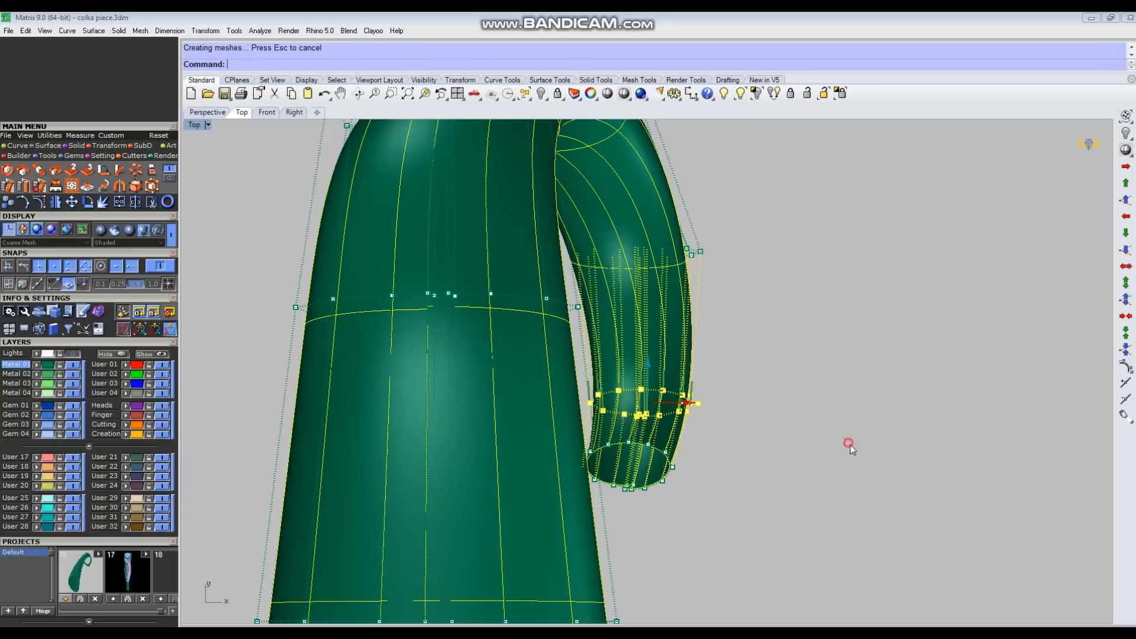
Step: Adjust the sideways position of the control-point row just past the curl's bend and turn off the tube's control points
scroll(757, 288, "down", 4)
right_click_drag(756, 288, 705, 388)
left_click_drag(366, 319, 729, 384)
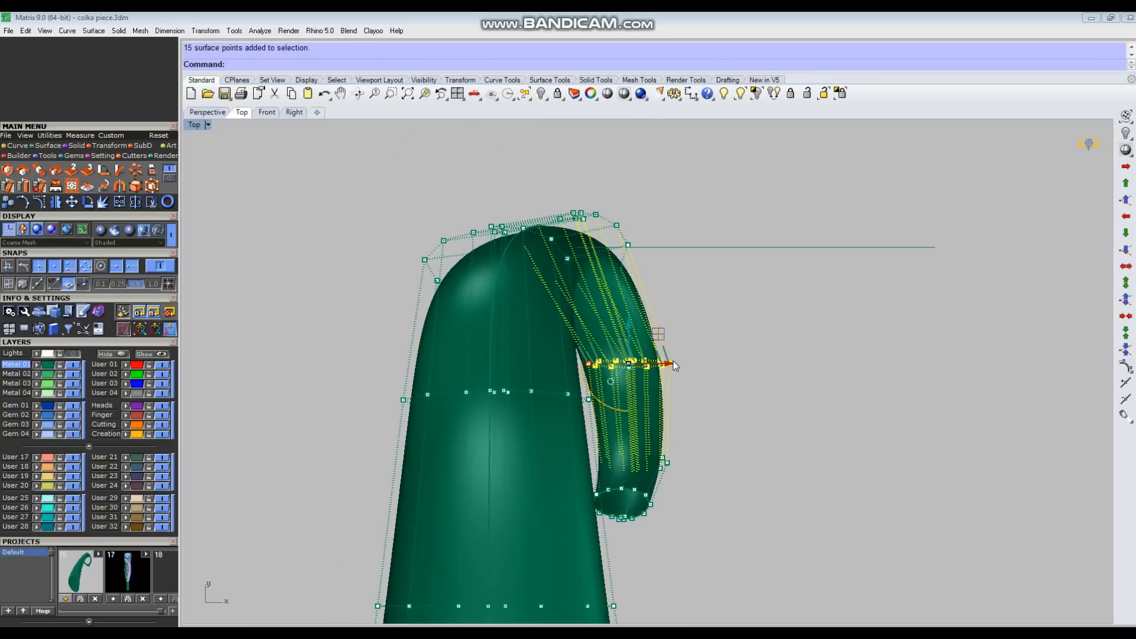
left_click_drag(661, 371, 824, 412)
scroll(824, 413, "down", 5)
key("Escape")
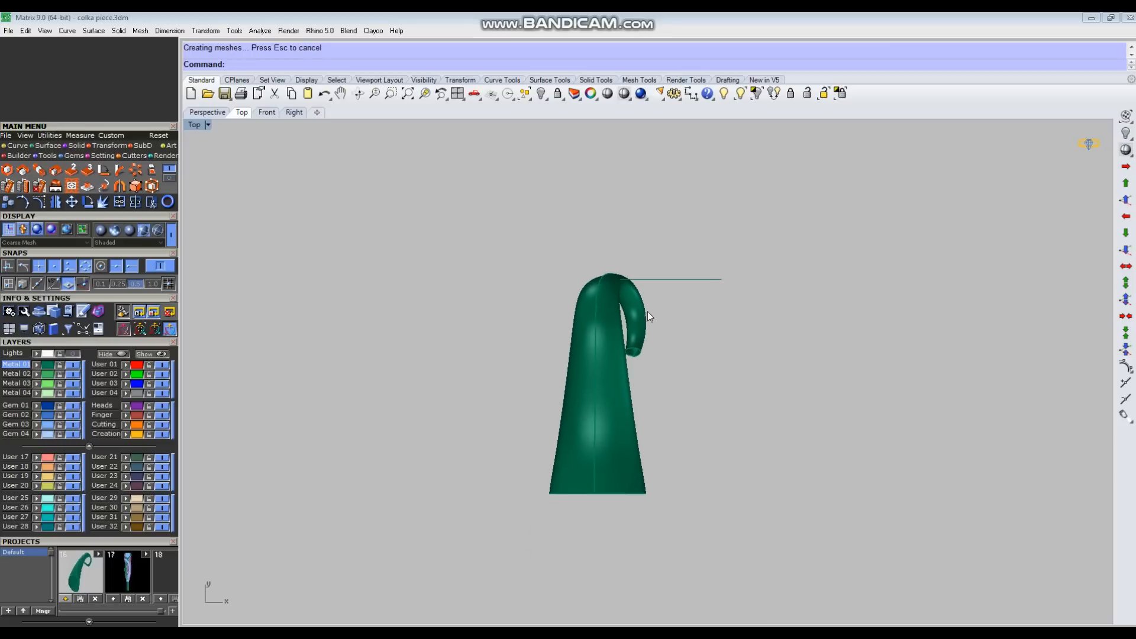
Step: Show the reference sketch behind the tube and turn on the tube's control points
scroll(639, 320, "up", 2)
scroll(644, 356, "down", 3)
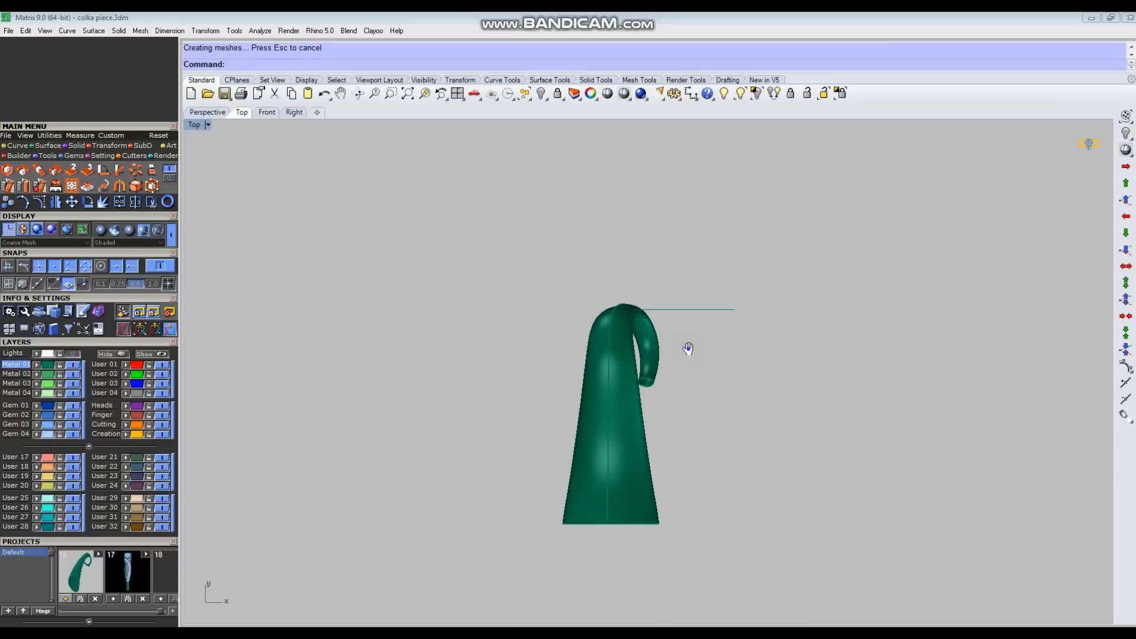
right_click_drag(690, 370, 679, 348)
left_click(59, 354)
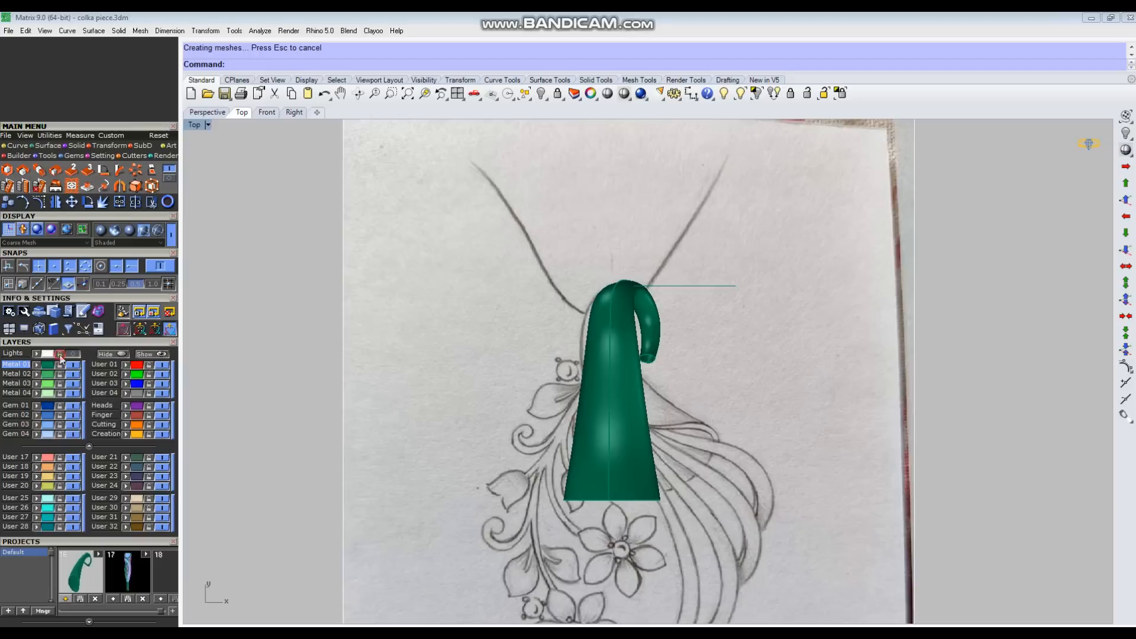
scroll(621, 400, "up", 3)
left_click(620, 398)
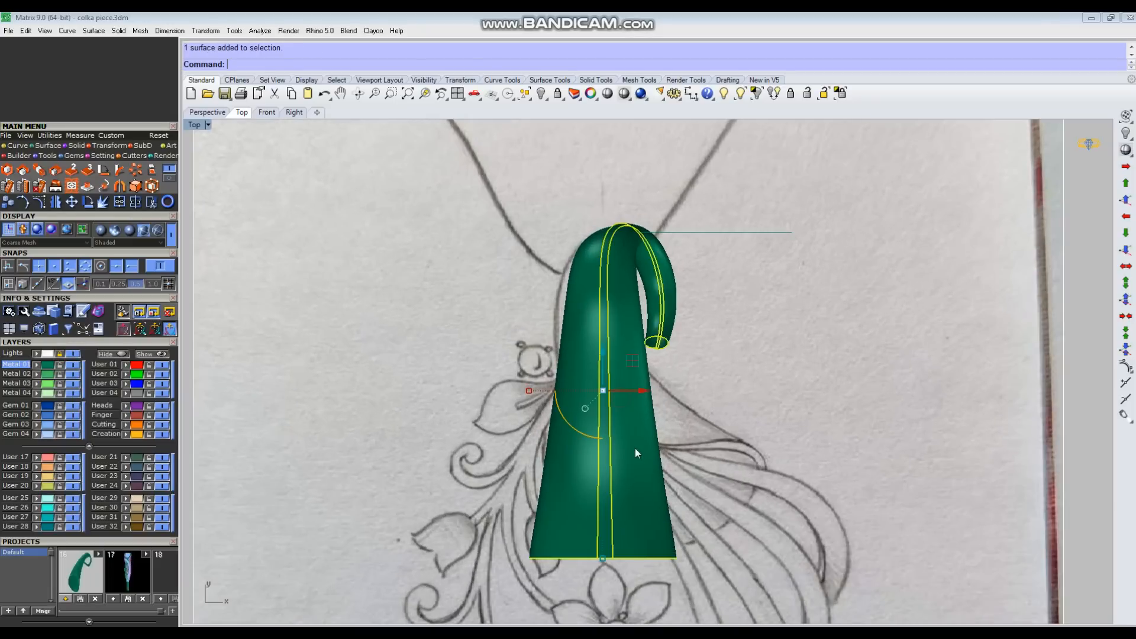
key("F10")
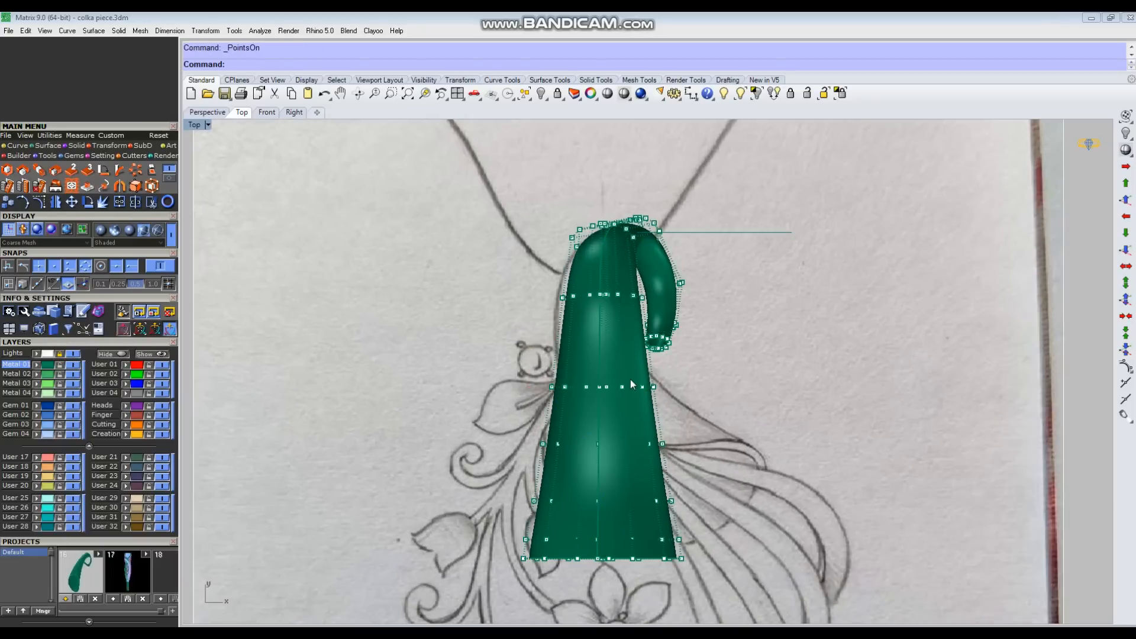
Step: Move the four control-point rows nearest the tube's base upward, and shift them up again together with the row above
left_click_drag(524, 417, 733, 584)
left_click_drag(604, 469, 605, 451)
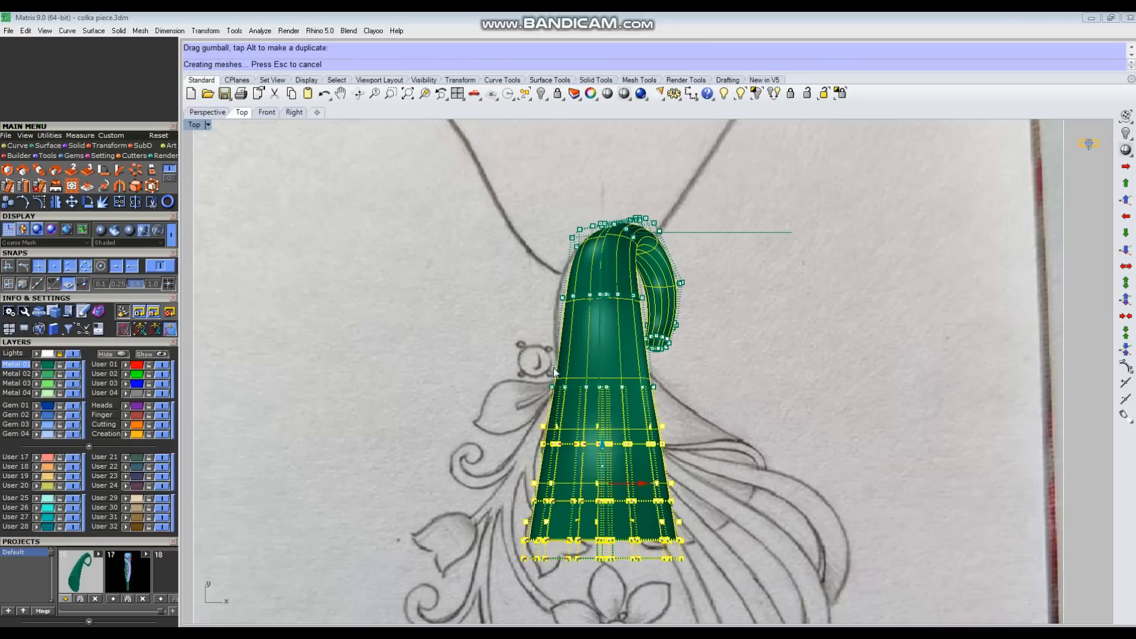
left_click_drag(499, 362, 726, 560)
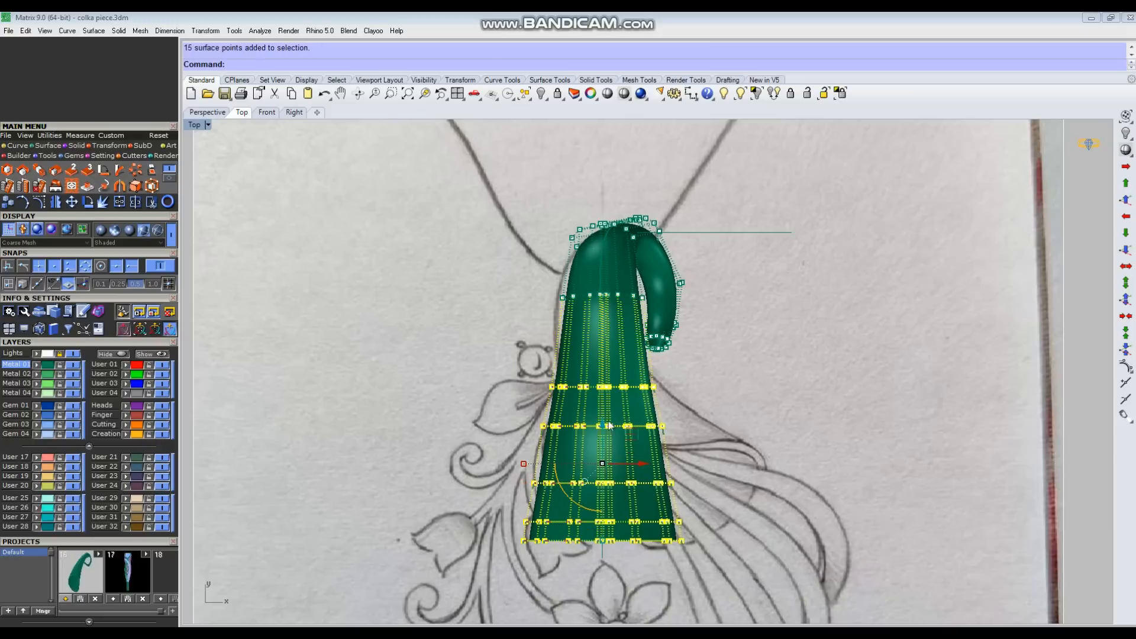
left_click_drag(604, 425, 604, 410)
left_click(862, 317)
Step: Compare the tube with the sketch in wireframe display and return to shaded display
left_click_drag(776, 201, 744, 257)
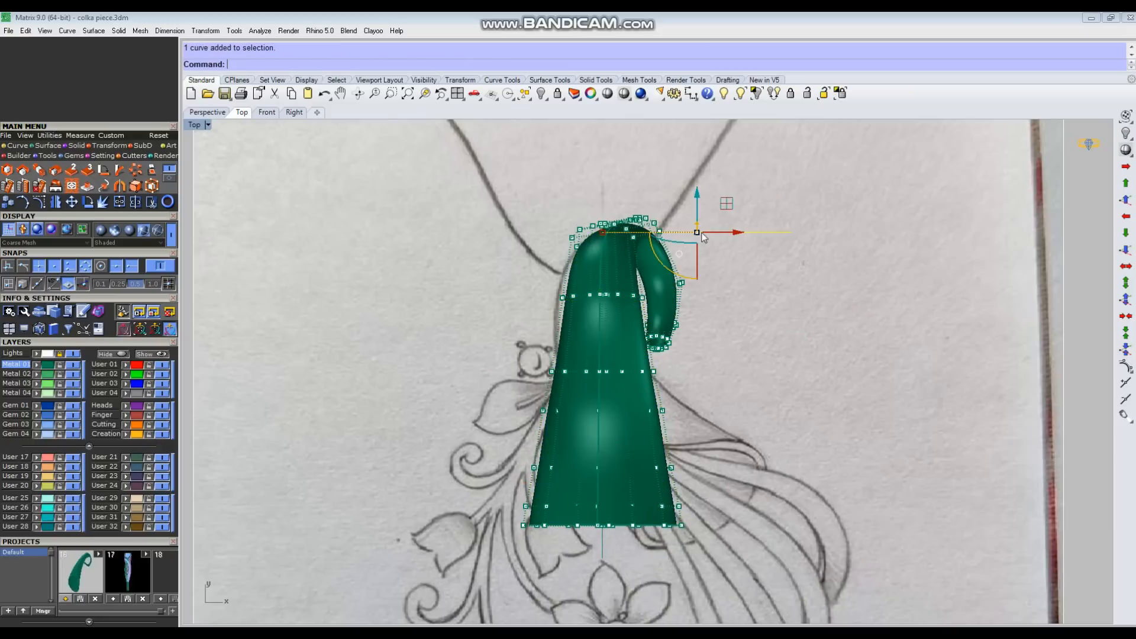
scroll(628, 243, "up", 2)
scroll(598, 308, "down", 1)
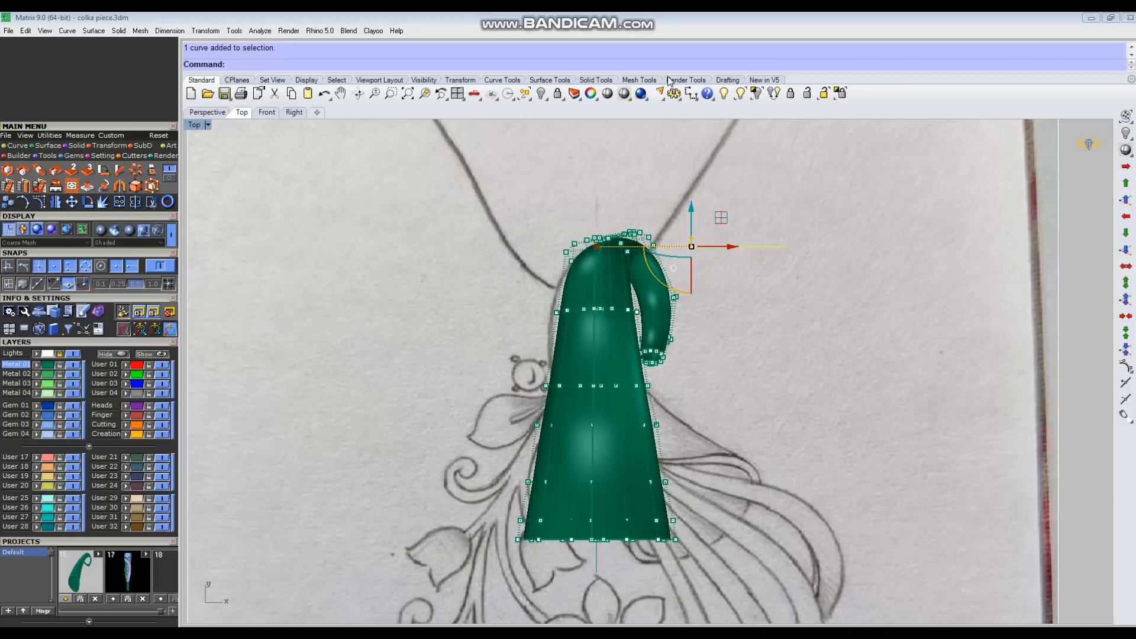
left_click(624, 95)
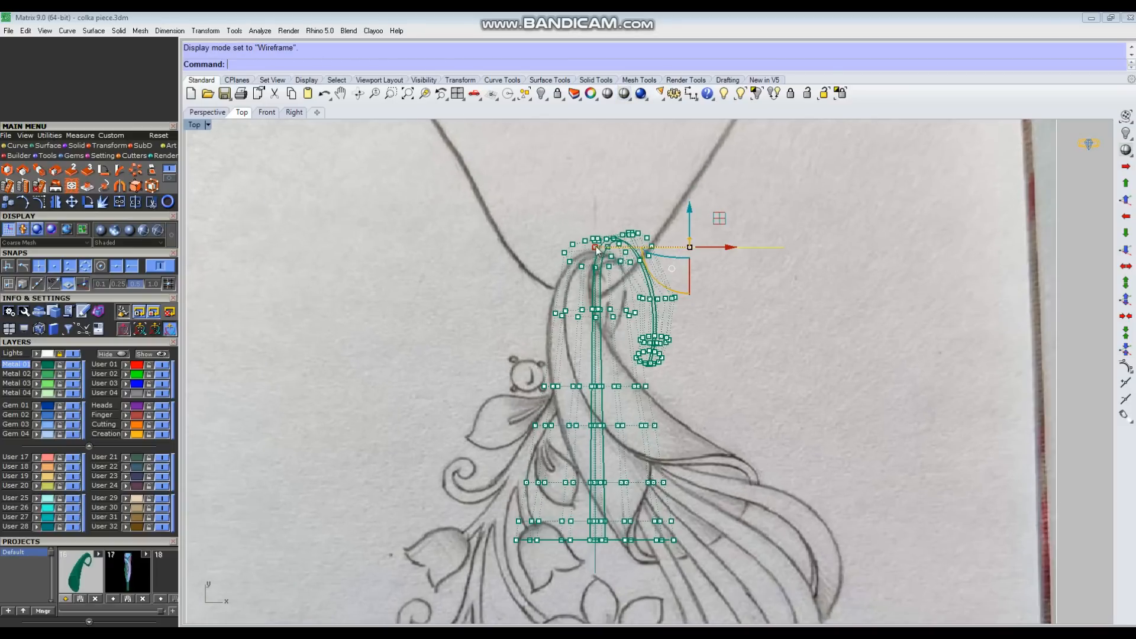
left_click(624, 95)
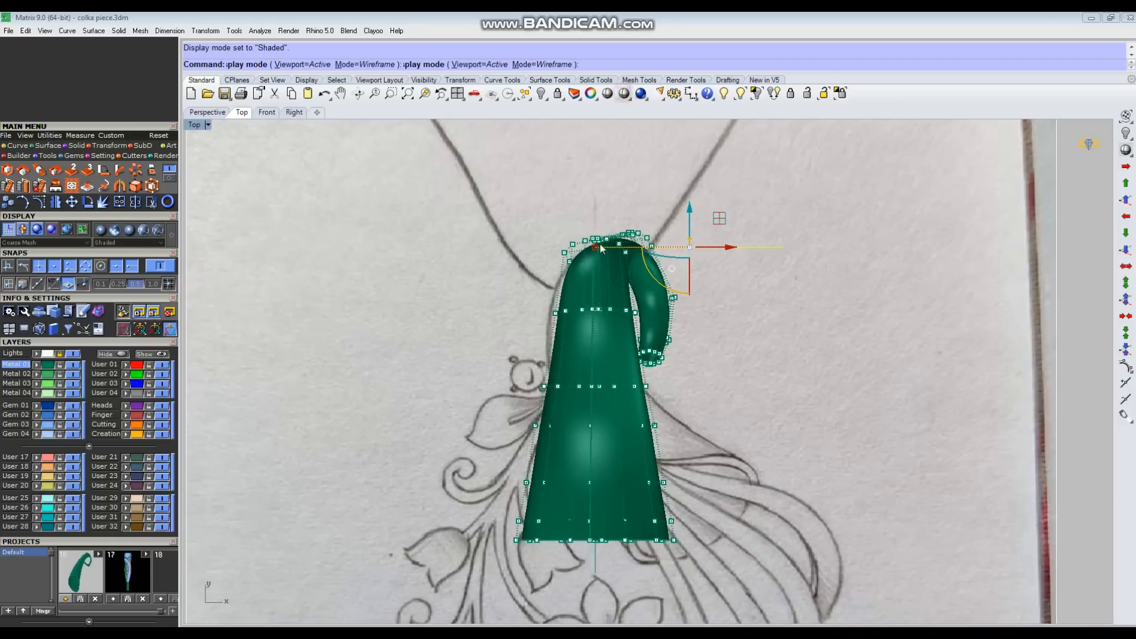
Step: Move the control-point rows of the crest, the curled tip and the row below the crest slightly down toward the base
scroll(556, 212, "up", 2)
left_click_drag(763, 304, 762, 299)
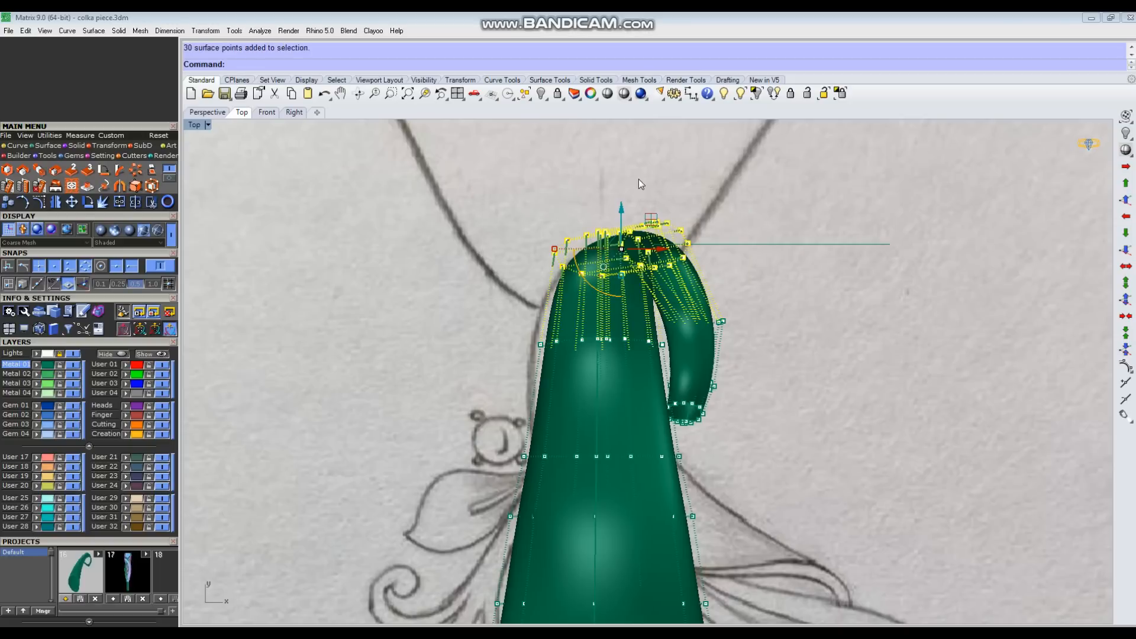
scroll(704, 361, "up", 3)
left_click_drag(681, 383, 845, 469)
left_click_drag(602, 265, 600, 279)
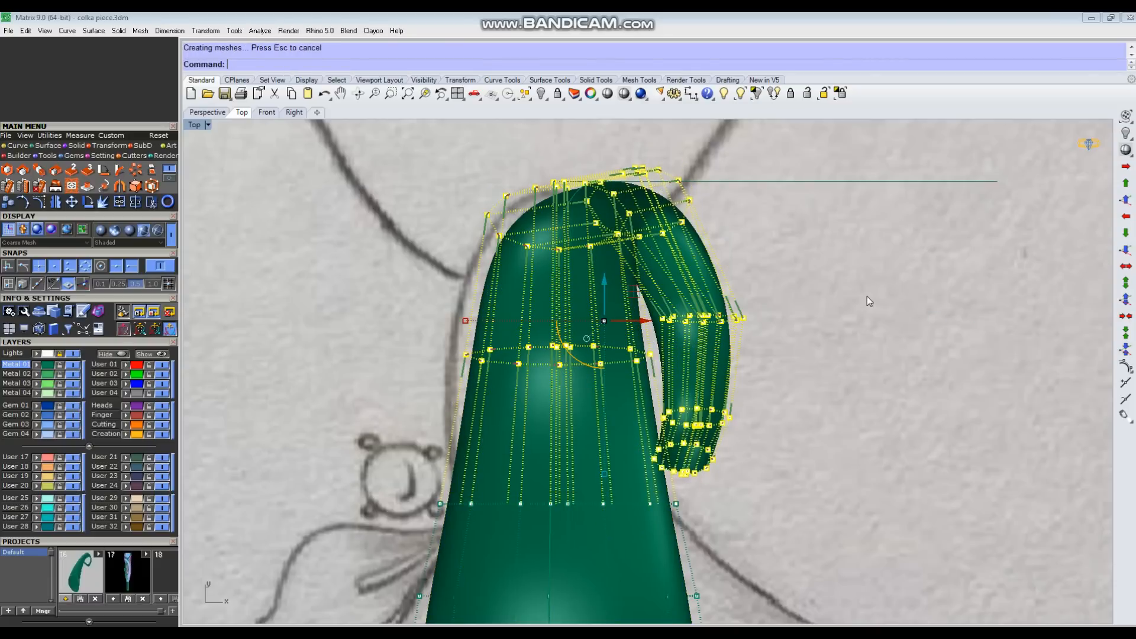
Step: Deselect the curl's rows and move the remaining rows at the top of the tube's body sideways to the sketch outline
scroll(876, 319, "down", 3)
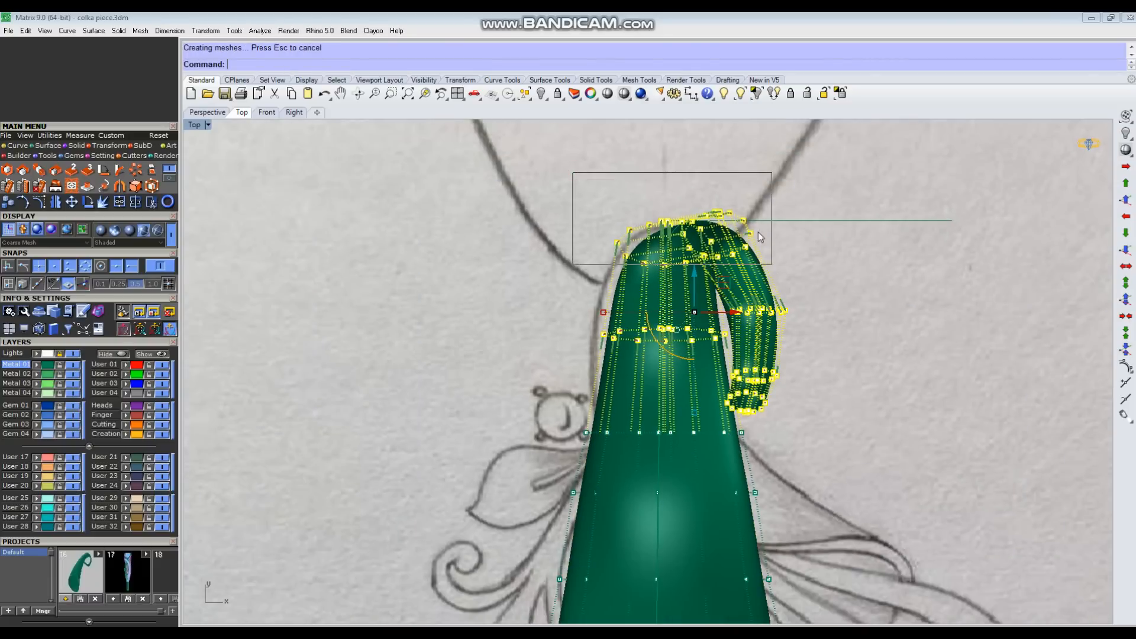
key("ctrl+F4")
right_click_drag(787, 327, 828, 317)
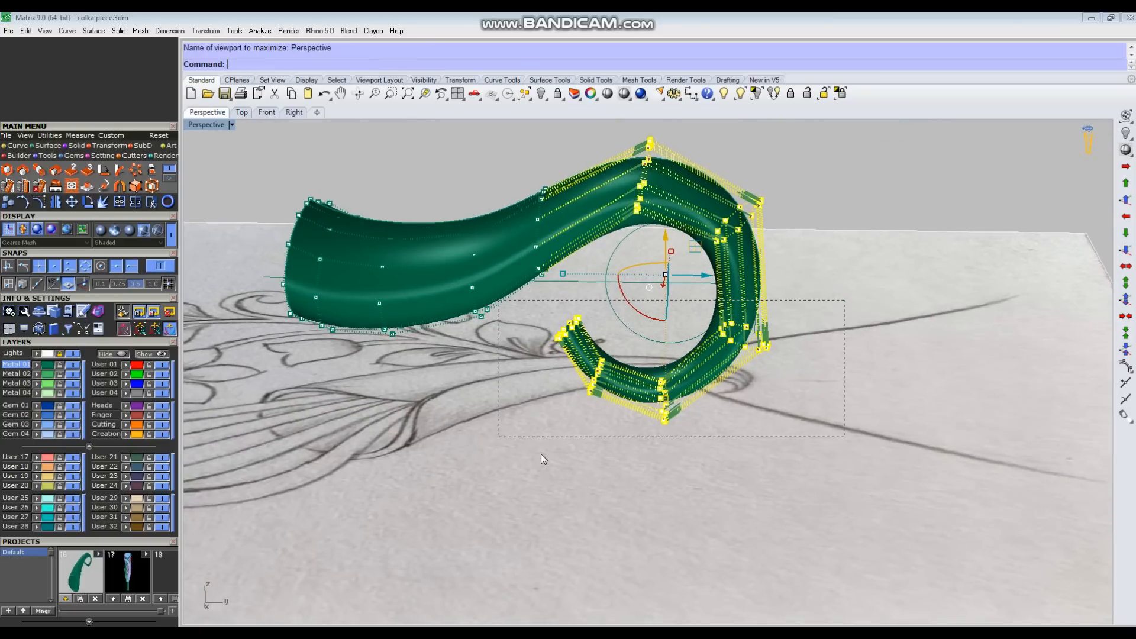
left_click_drag(579, 482, 580, 468, "ctrl")
key("ctrl+F1")
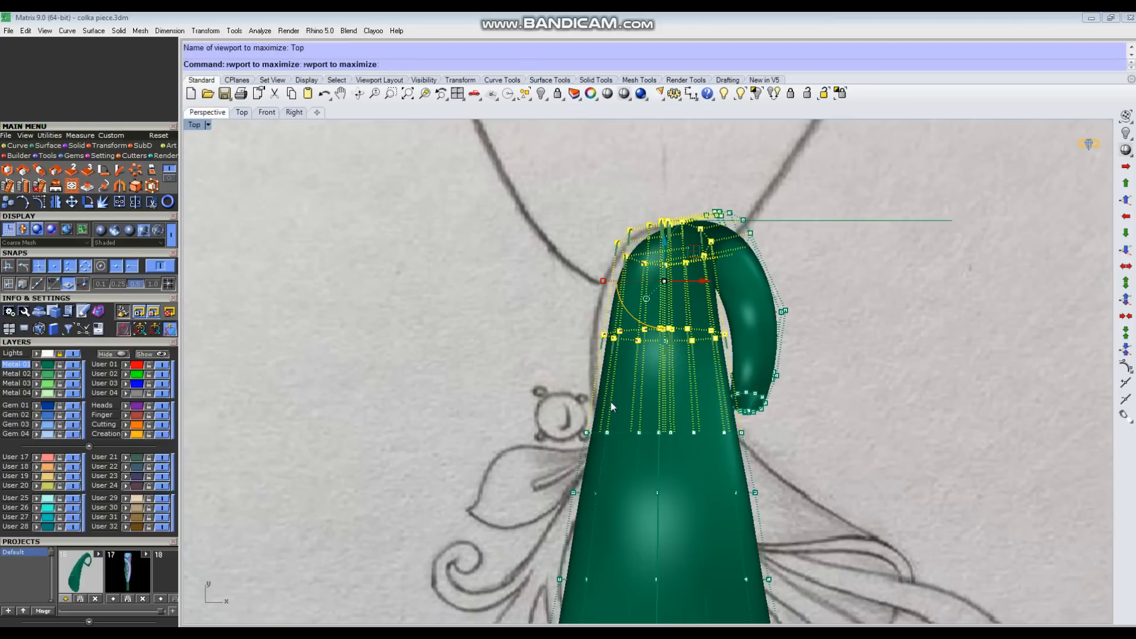
scroll(656, 300, "up", 3)
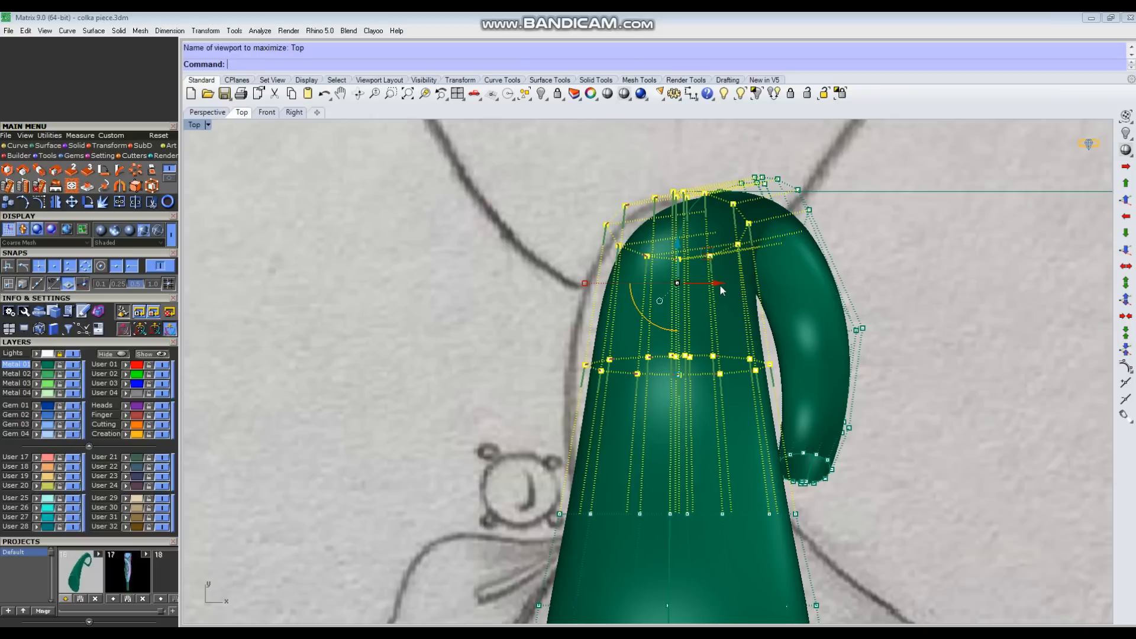
left_click(962, 302)
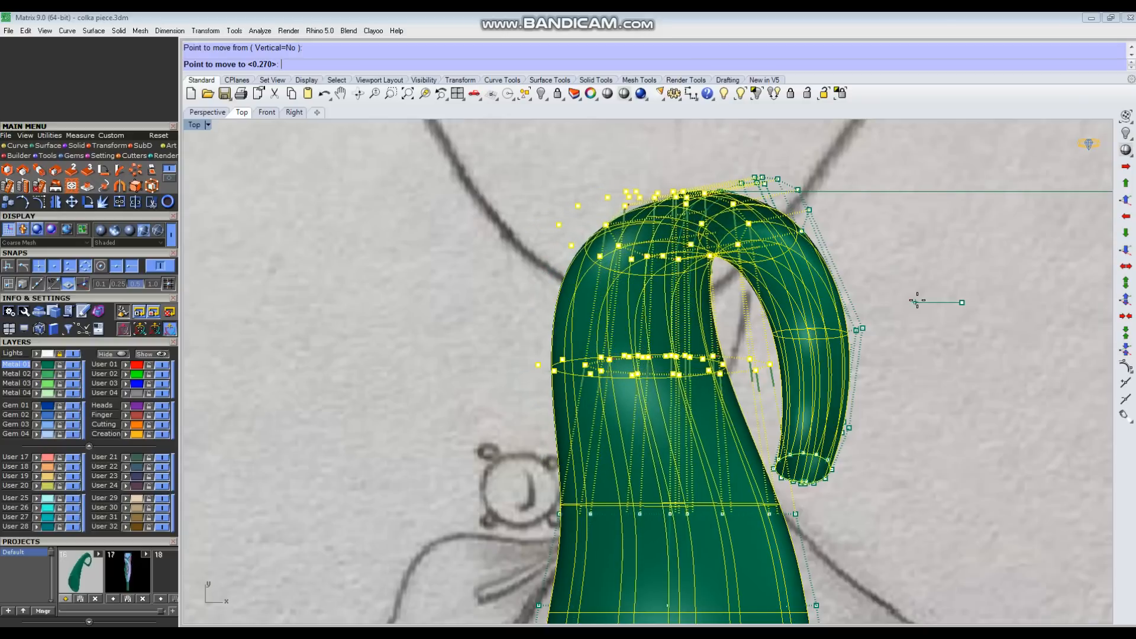
left_click(917, 301)
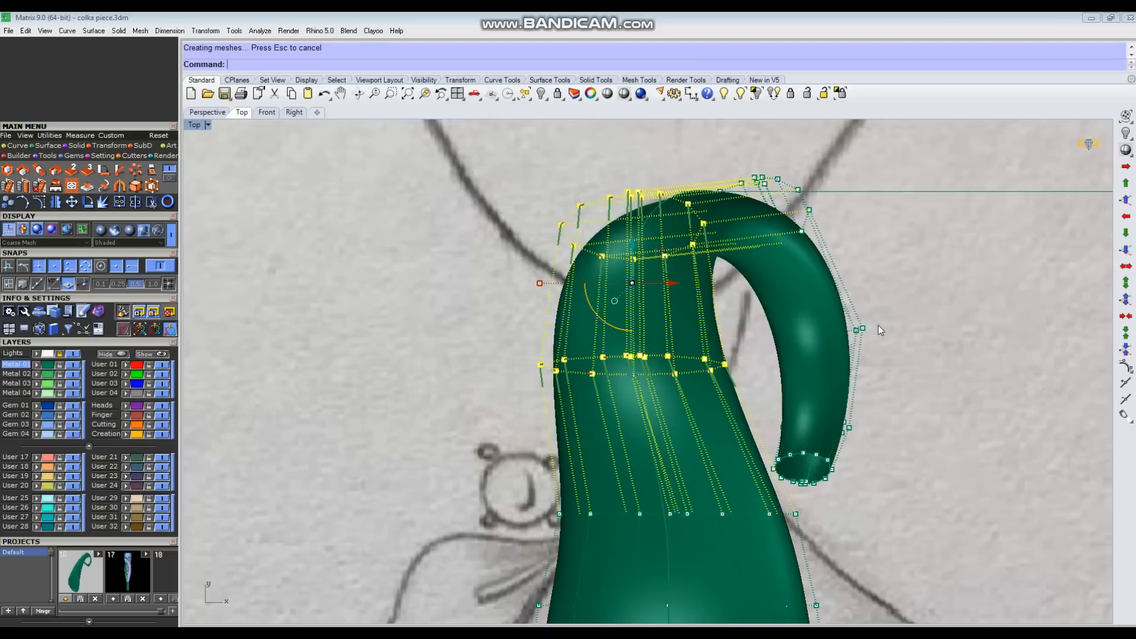
key("Escape")
Step: Rotate the four lowest control-point rows about the outer end of the row above to swing the base along the sketch
scroll(763, 332, "down", 3)
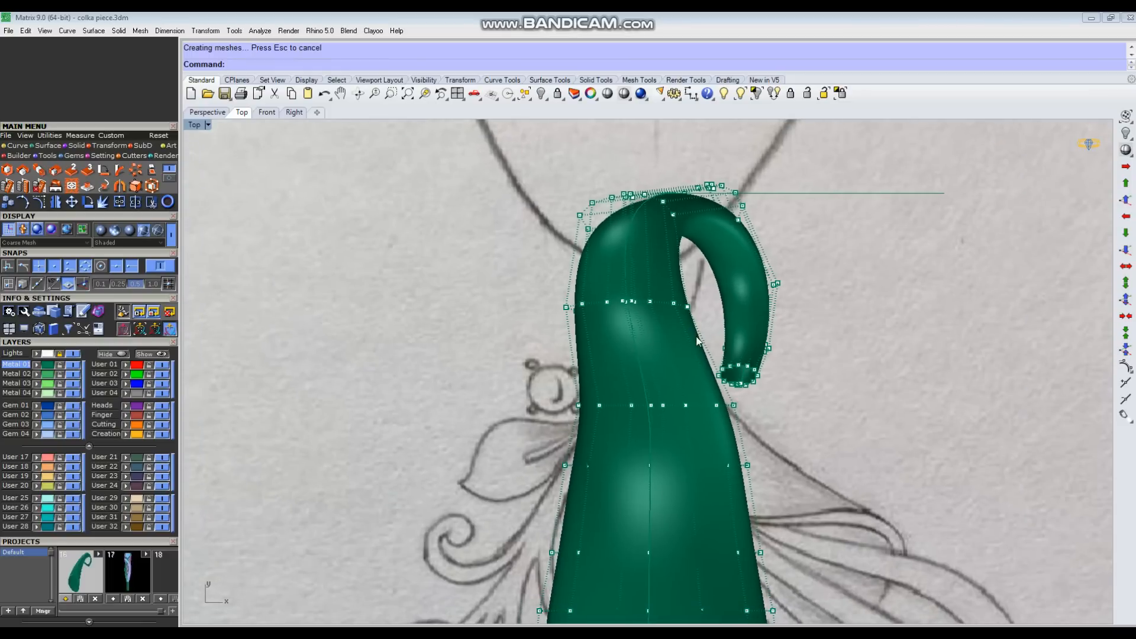
right_click_drag(675, 387, 672, 293)
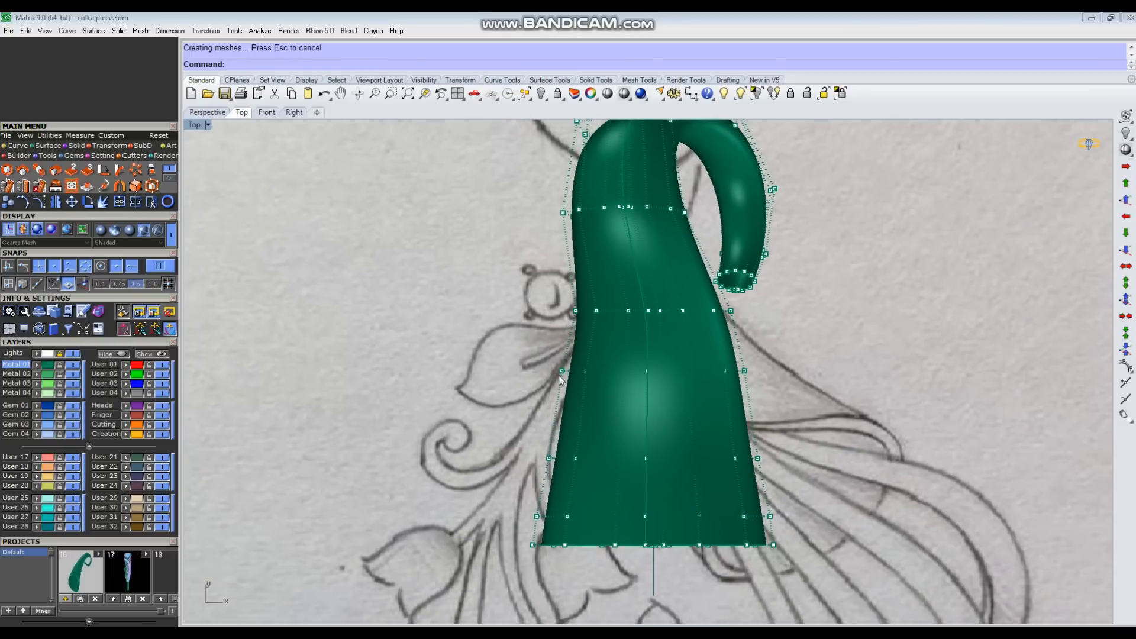
left_click_drag(872, 577, 872, 577)
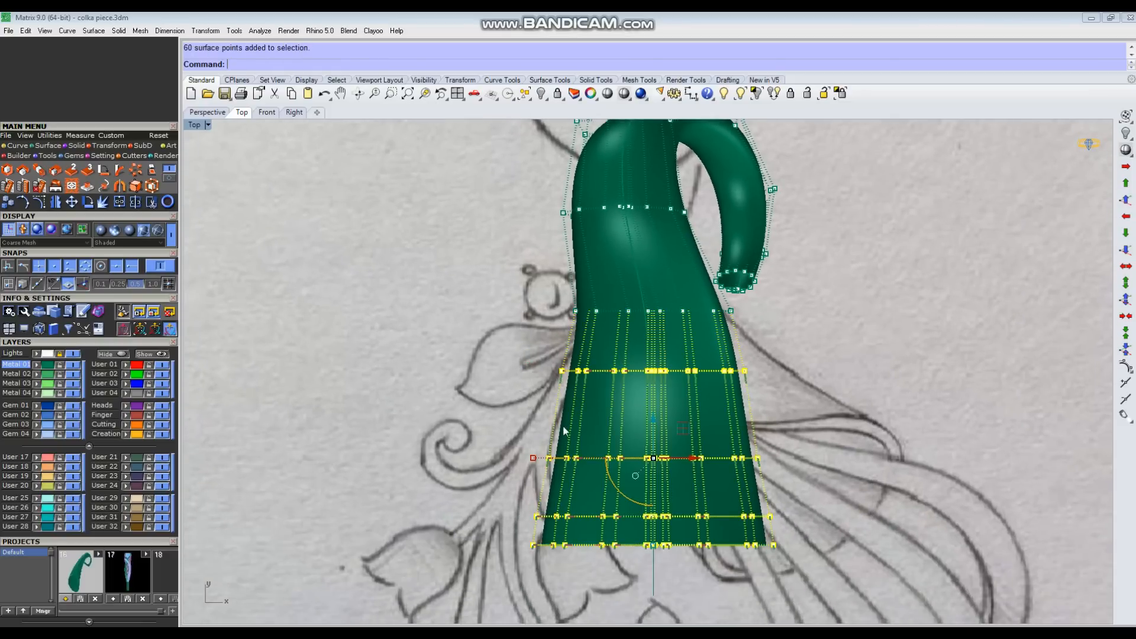
right_click(619, 383)
left_click(738, 312)
left_click(896, 451)
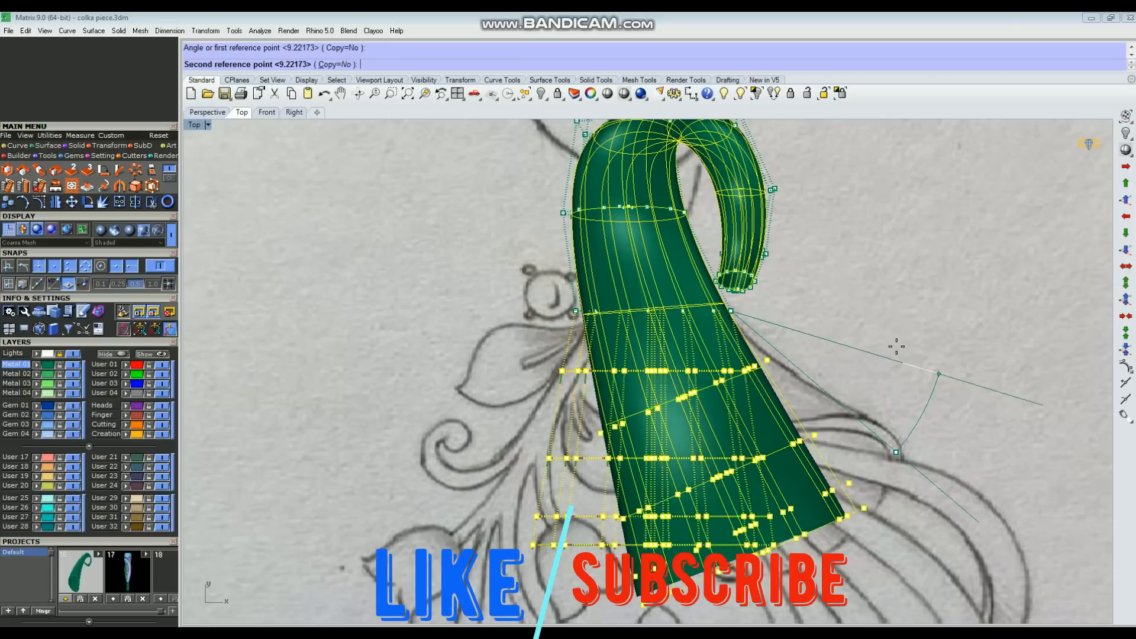
left_click(884, 322)
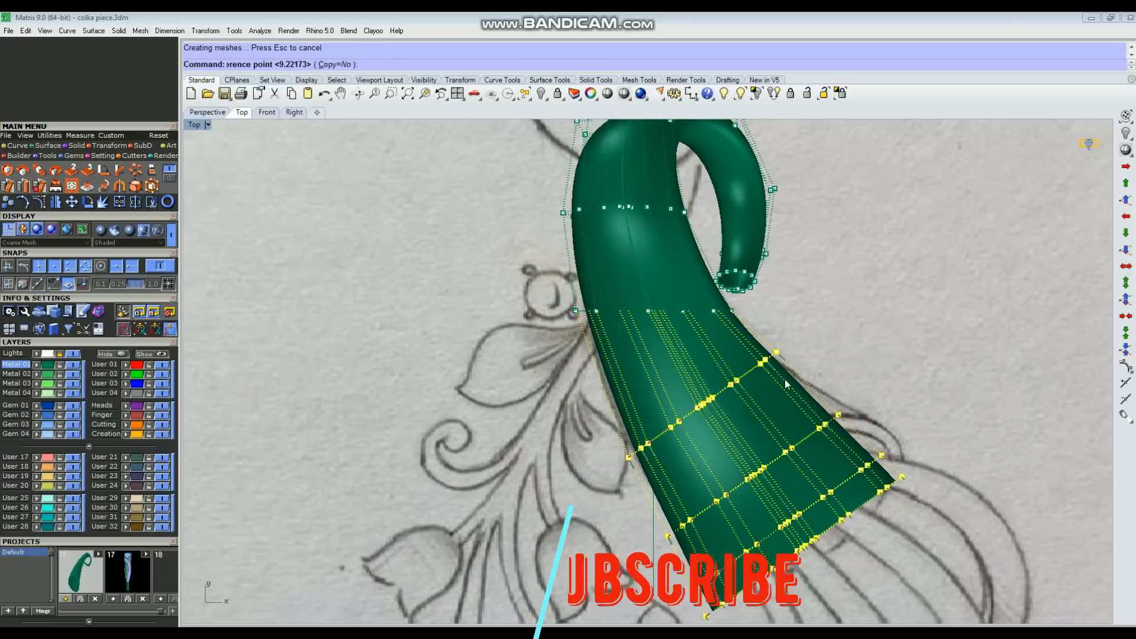
Step: Deselect the uppermost of the rotated rows and rotate the remaining three base rows further about that row's outer end
scroll(785, 378, "up", 3)
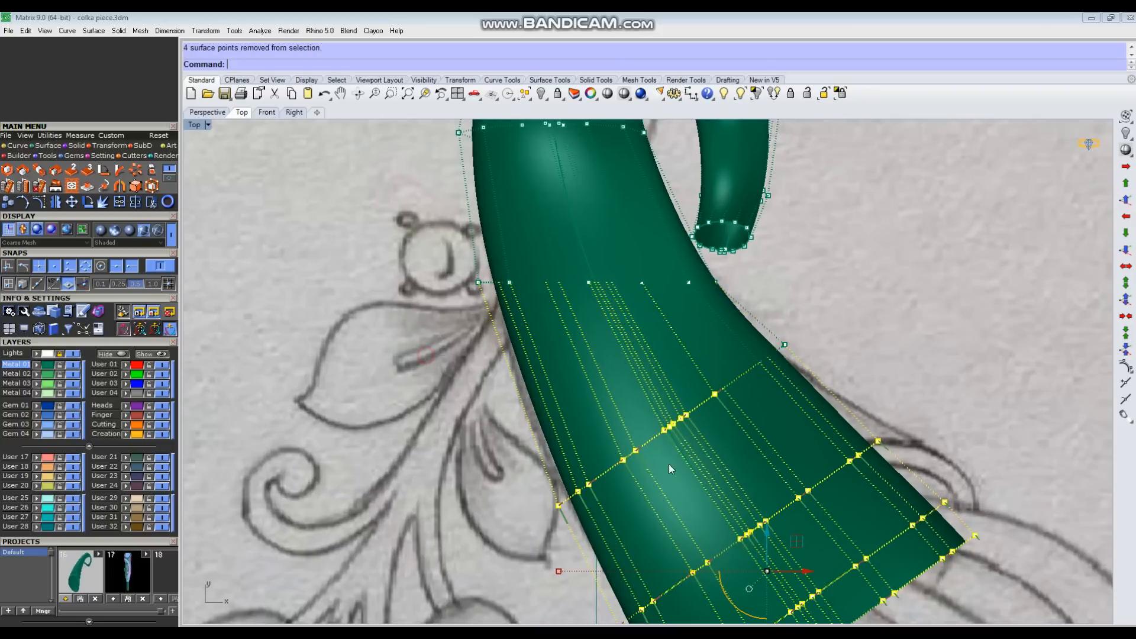
left_click_drag(730, 516, 731, 515, "ctrl")
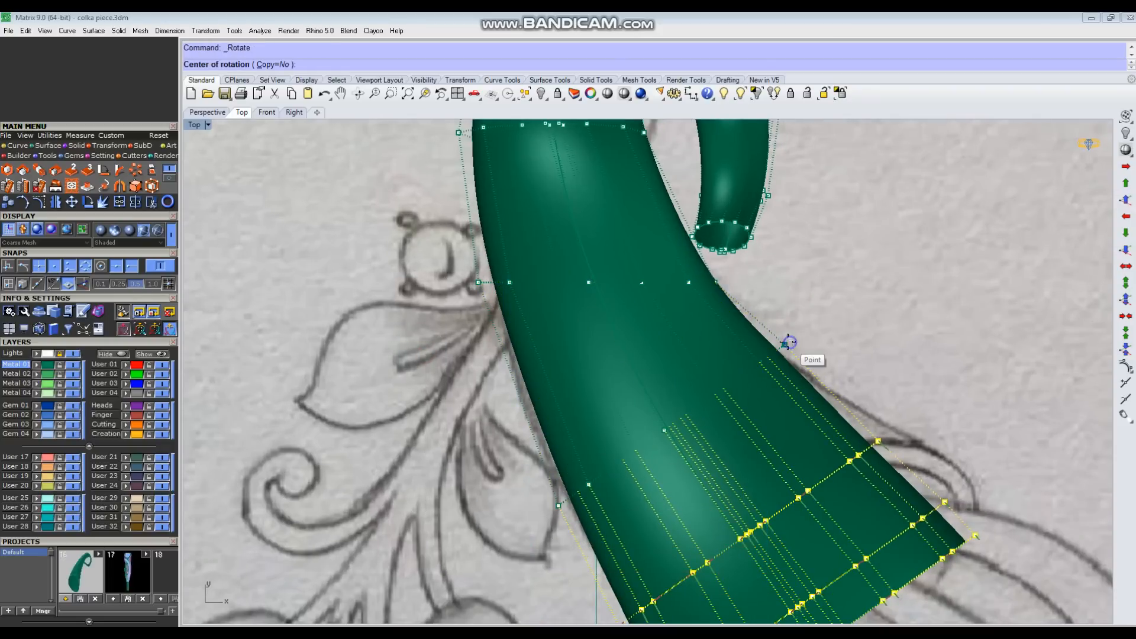
scroll(807, 342, "down", 3)
left_click(933, 425)
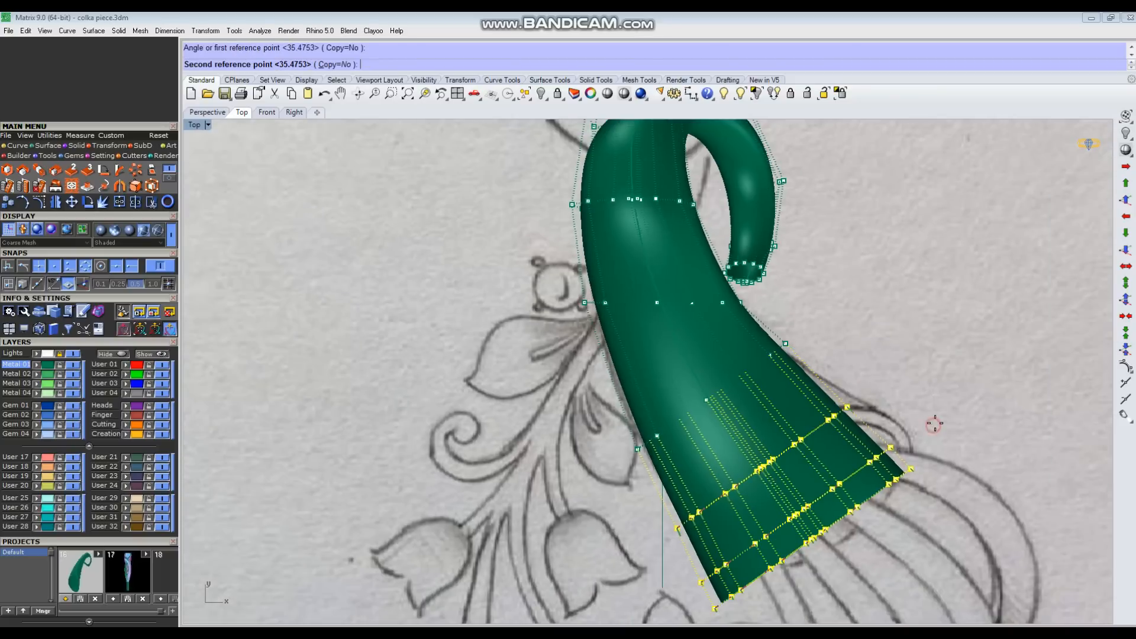
left_click(945, 390)
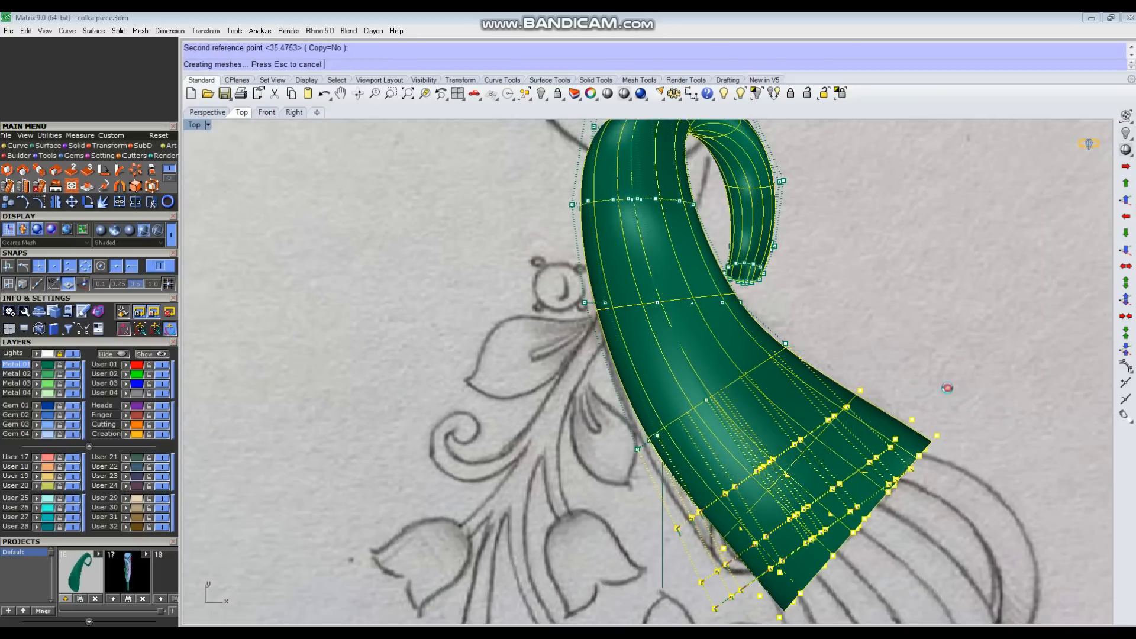
scroll(885, 323, "down", 2)
key("Escape")
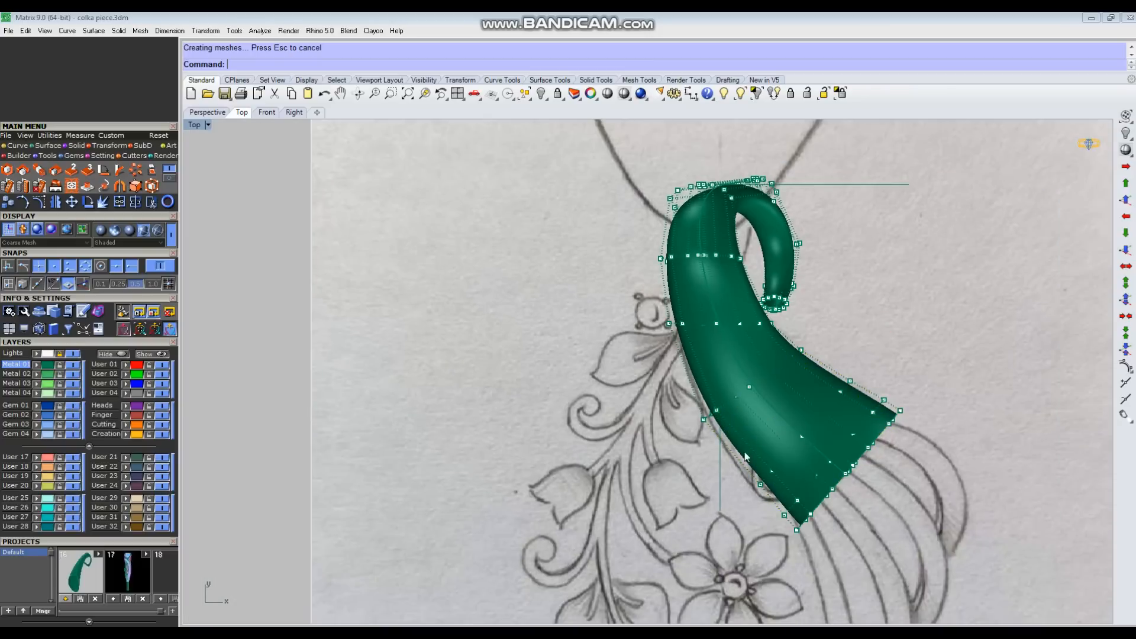
right_click_drag(753, 426, 725, 420)
Step: Select the three lowest control-point rows of the tube and shift them slightly down toward the sketched base outline
scroll(693, 438, "up", 2)
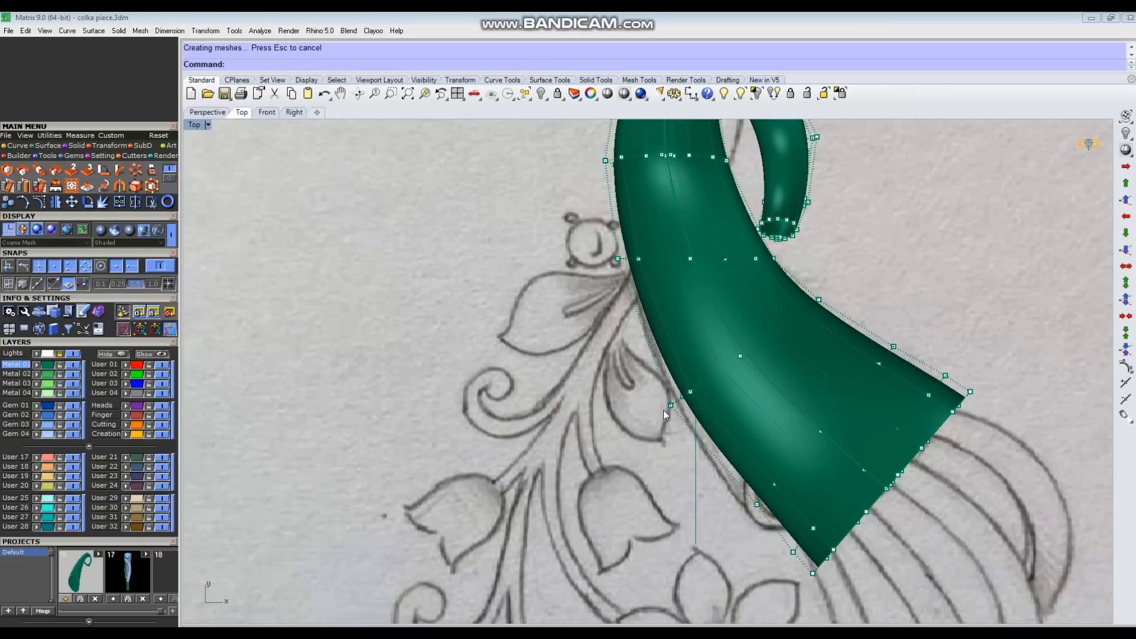
Step: Select the three lowest control-point rows of the tube and shift them slightly down toward the sketched base outline
scroll(759, 434, "down", 2)
scroll(692, 457, "up", 2)
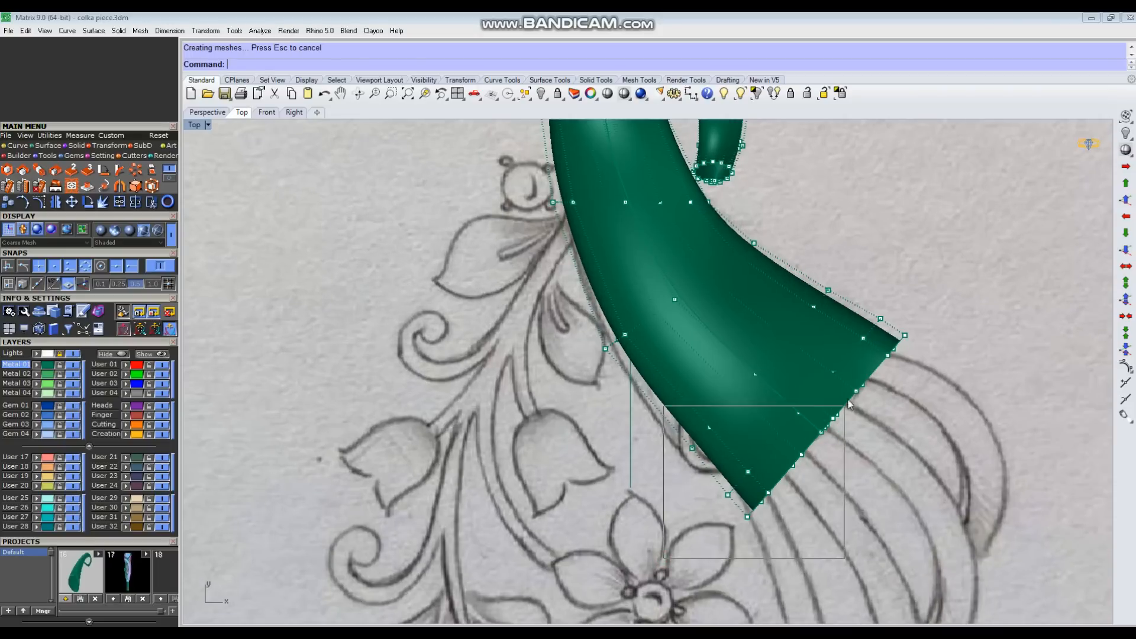
left_click_drag(848, 407, 852, 387)
left_click_drag(737, 323, 734, 320)
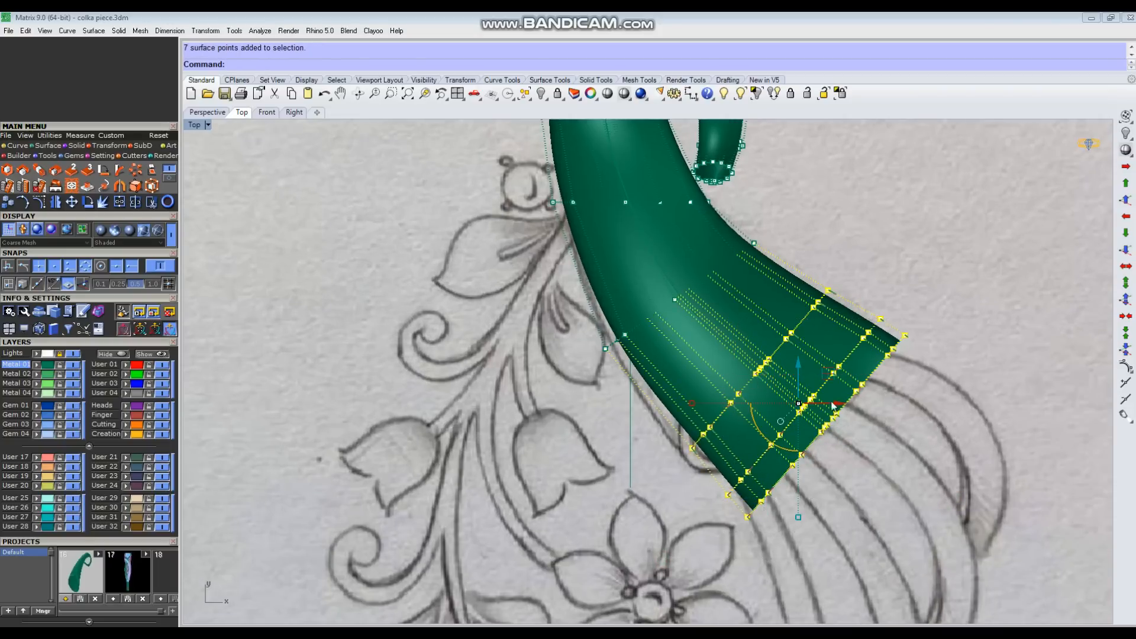
mouse_move(834, 378)
left_mouse_down()
mouse_move(804, 362)
mouse_move(831, 382)
left_mouse_up()
left_click(890, 473)
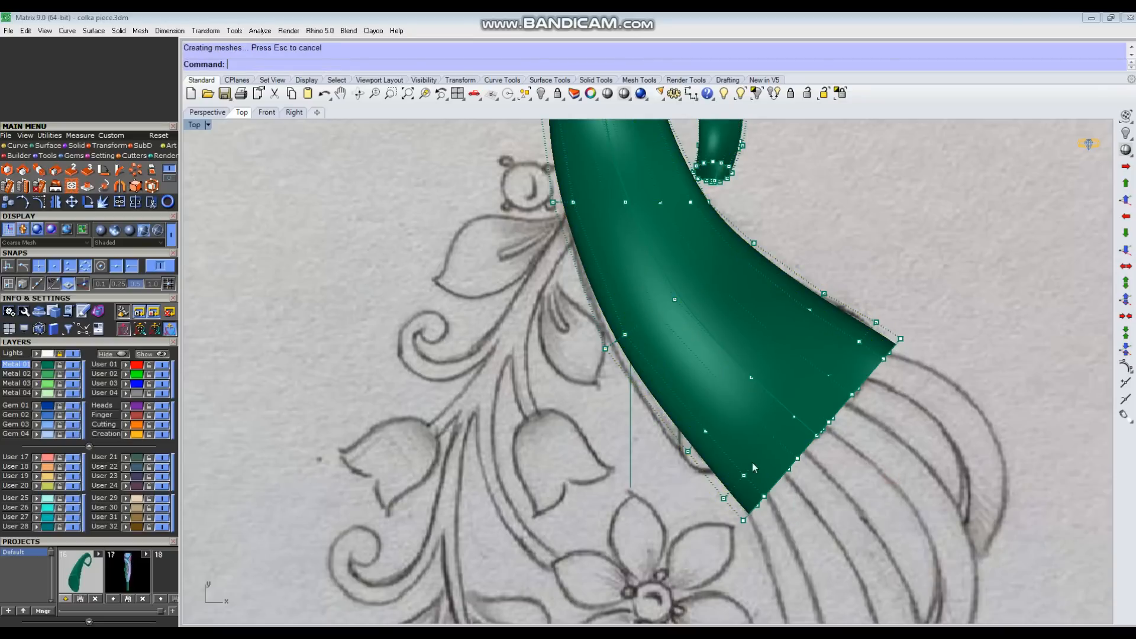
Step: Select only the third control-point row from the tube's base and nudge it slightly toward the sketch's left outline
scroll(753, 454, "down", 4)
scroll(741, 403, "up", 3)
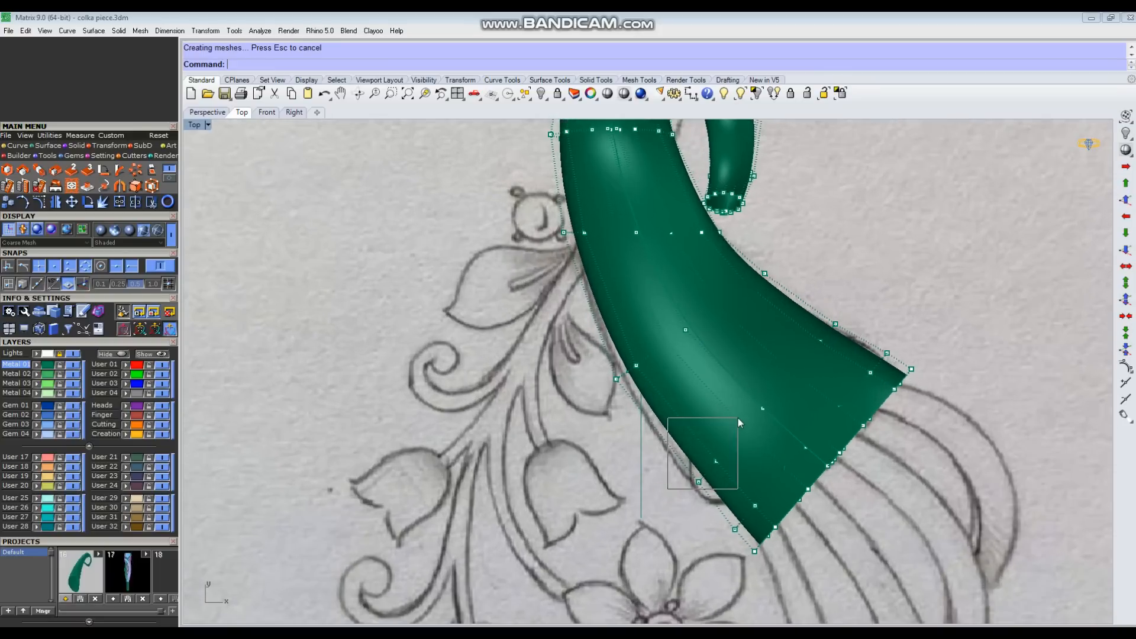
left_click_drag(773, 384, 773, 384)
scroll(746, 374, "up", 2)
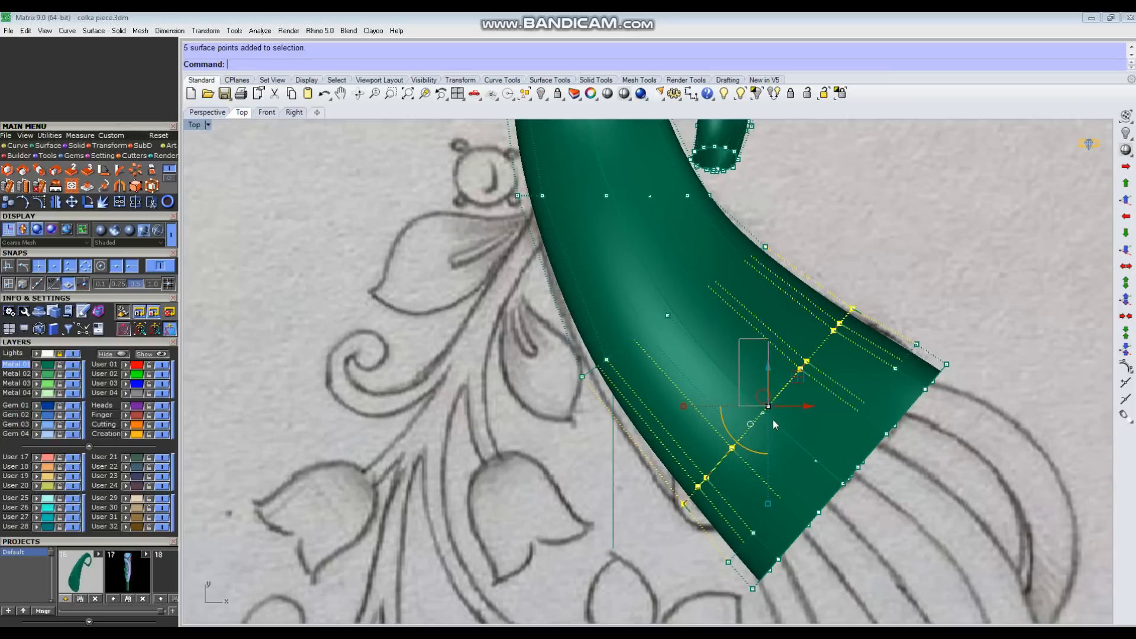
left_click_drag(794, 375, 791, 377)
left_click(862, 257)
scroll(852, 256, "down", 2)
right_click_drag(738, 330, 736, 372)
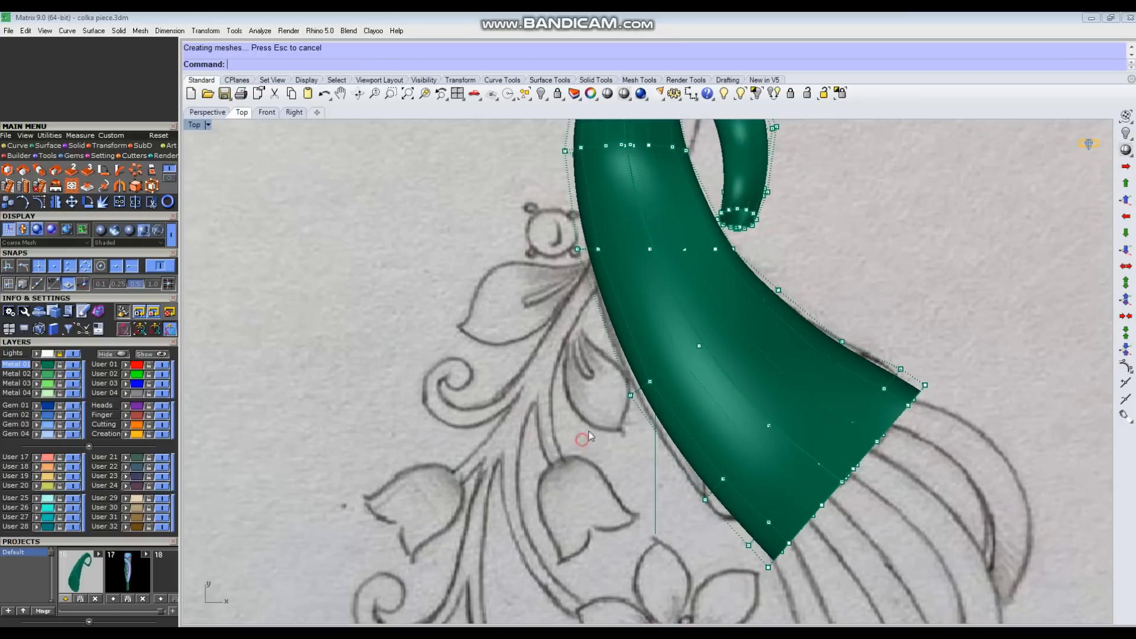
Step: Narrow the control-point row at the neck just below the crest by scaling it sideways to the sketch outline
right_click_drag(529, 289, 533, 379)
left_click_drag(532, 229, 684, 263)
scroll(565, 253, "up", 1)
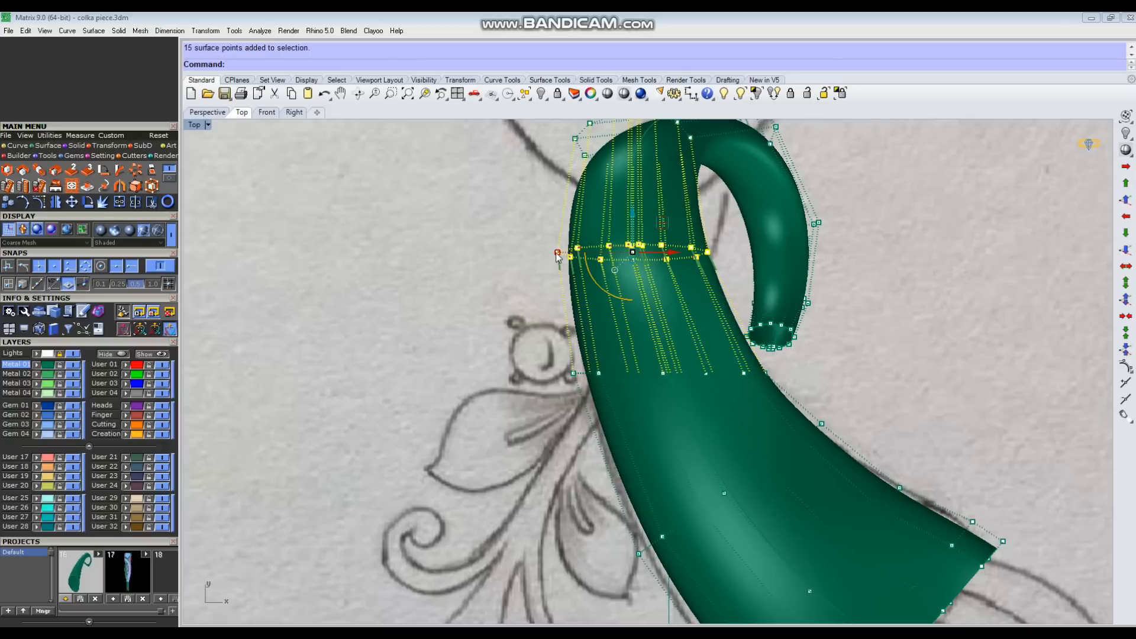
left_click_drag(557, 254, 562, 255)
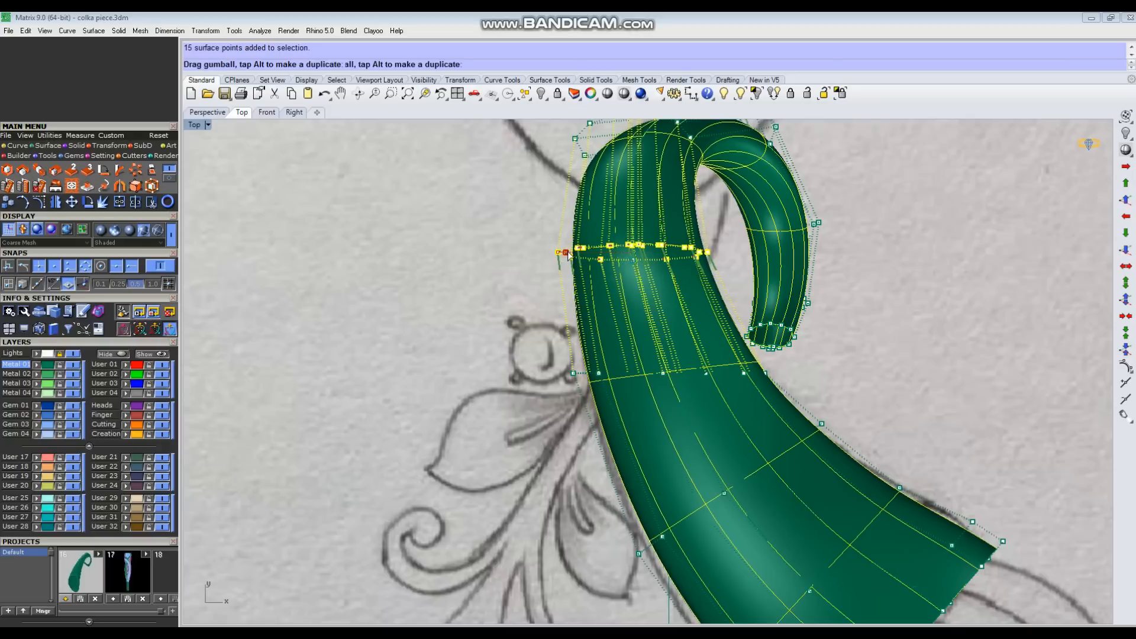
left_click(530, 336)
Step: Narrow the next control-point row down the body and tilt it to run square across the curving tube
left_click_drag(514, 344, 793, 410)
left_click_drag(868, 285, 764, 358)
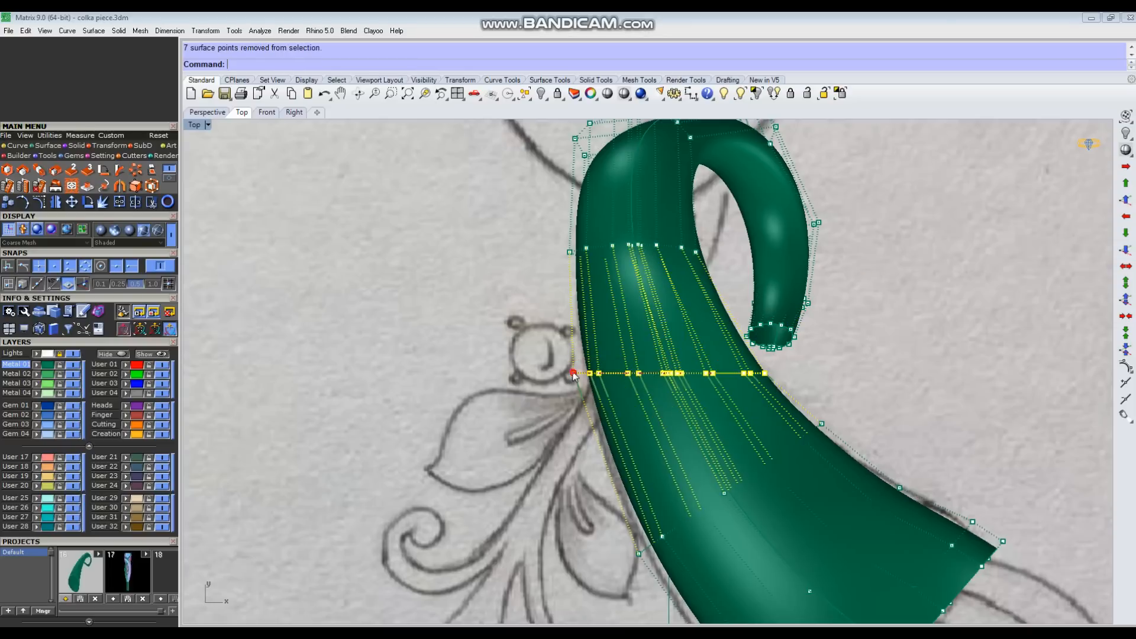
left_click_drag(574, 375, 575, 376)
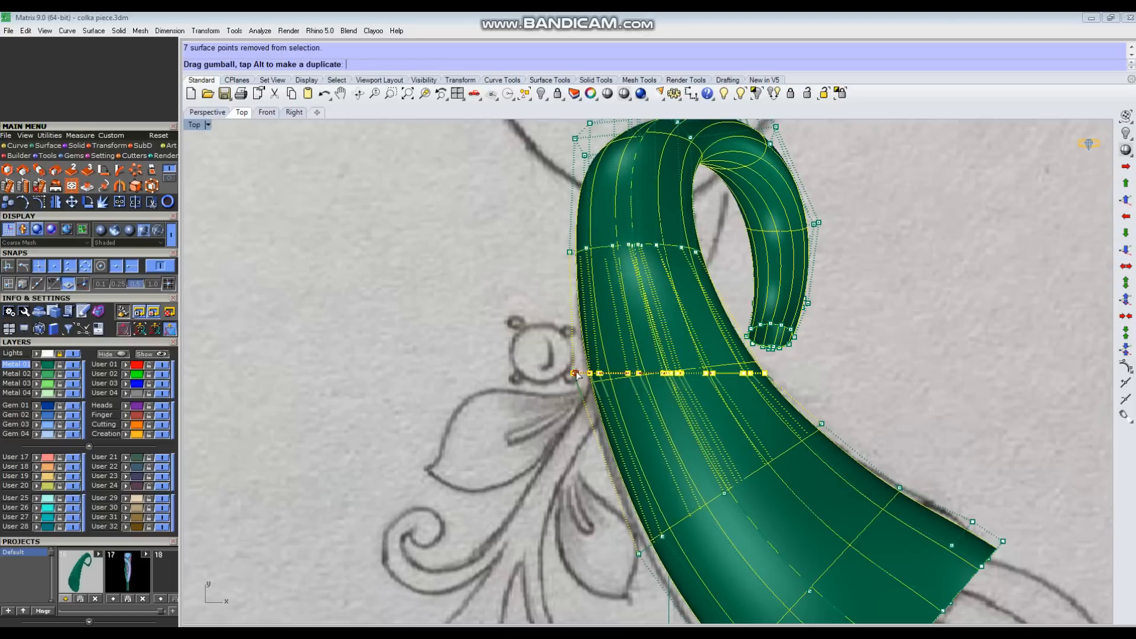
left_click_drag(642, 410, 650, 419)
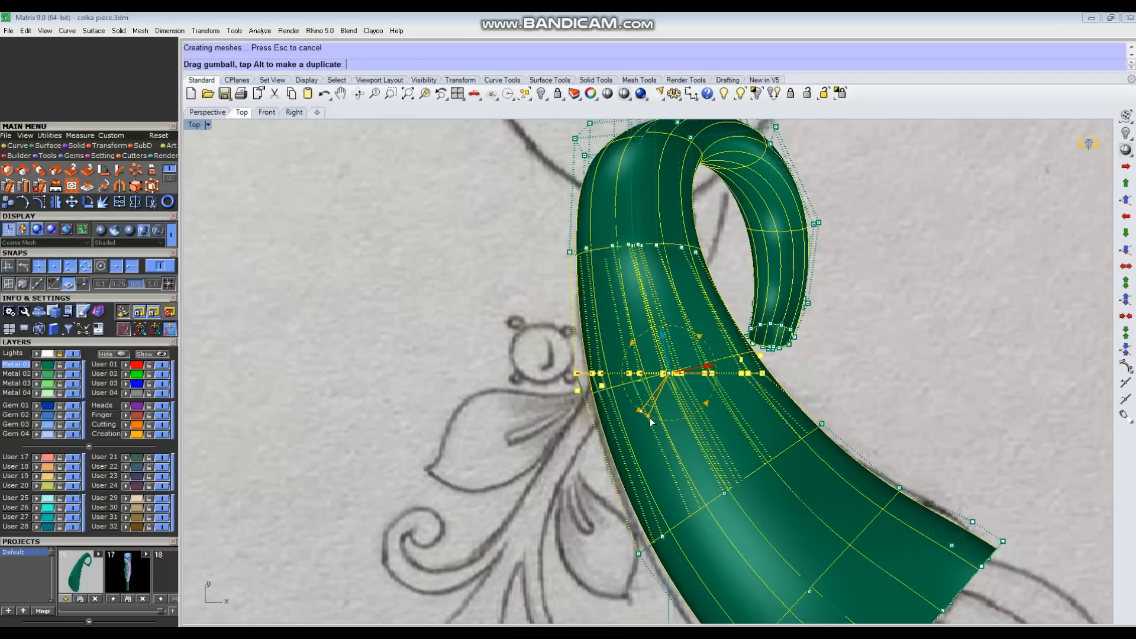
left_click_drag(575, 400, 582, 401)
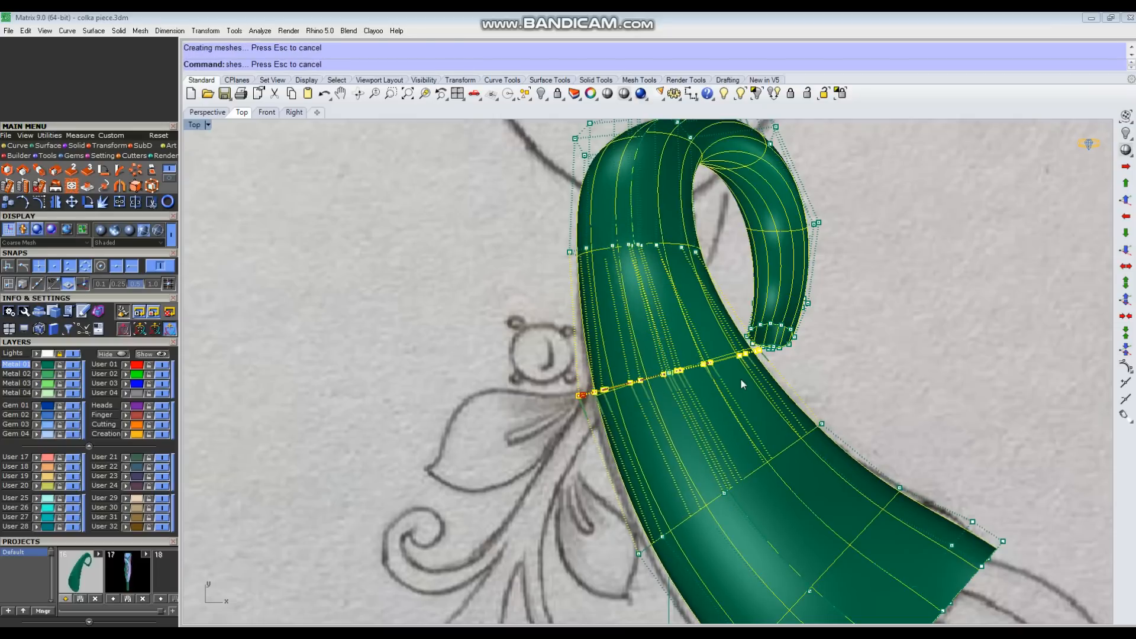
left_click_drag(712, 367, 706, 366)
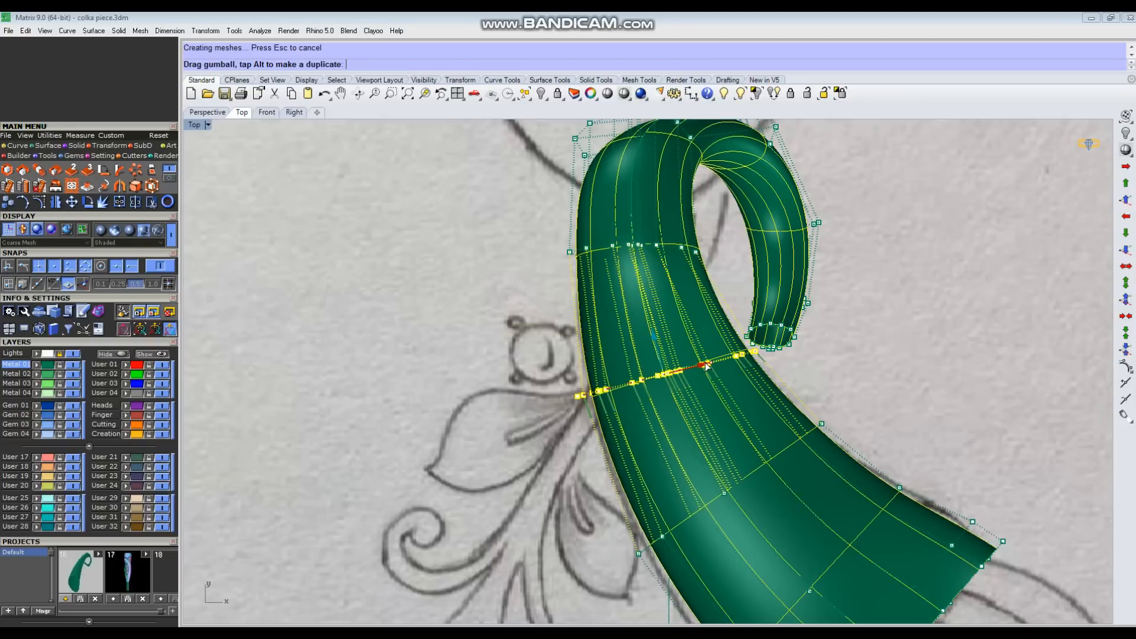
left_click_drag(580, 400, 583, 400)
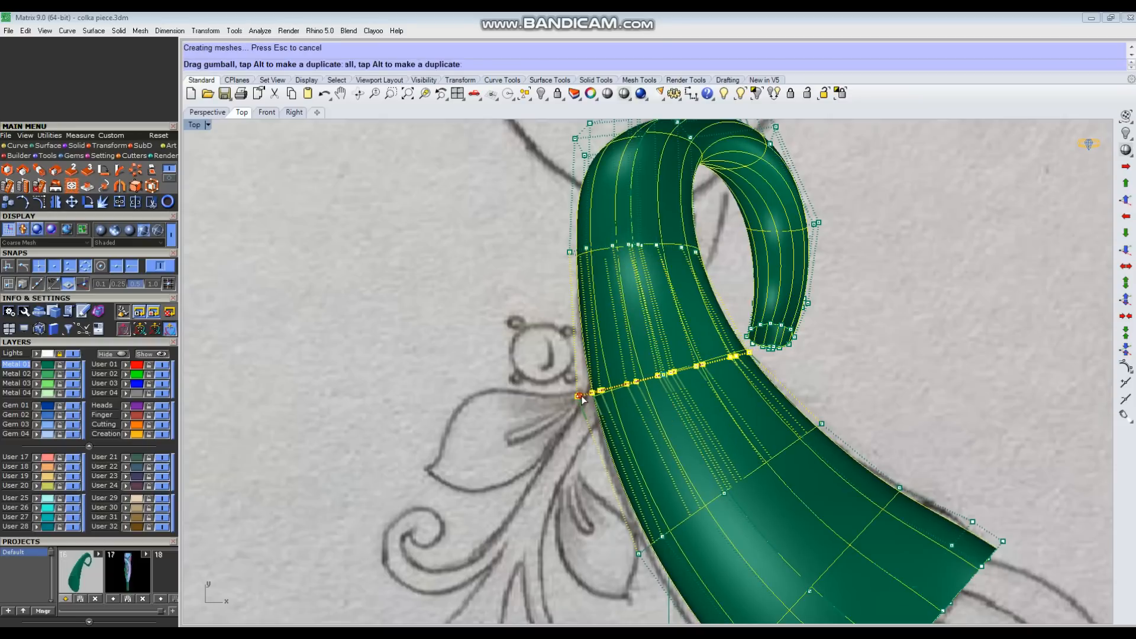
Step: Select the slanted middle row of the body, set the gumball to Align to Object and narrow the row slightly
right_click_drag(855, 389, 800, 272)
mouse_move(545, 487)
left_mouse_down()
mouse_move(704, 351)
mouse_move(681, 386)
left_mouse_up()
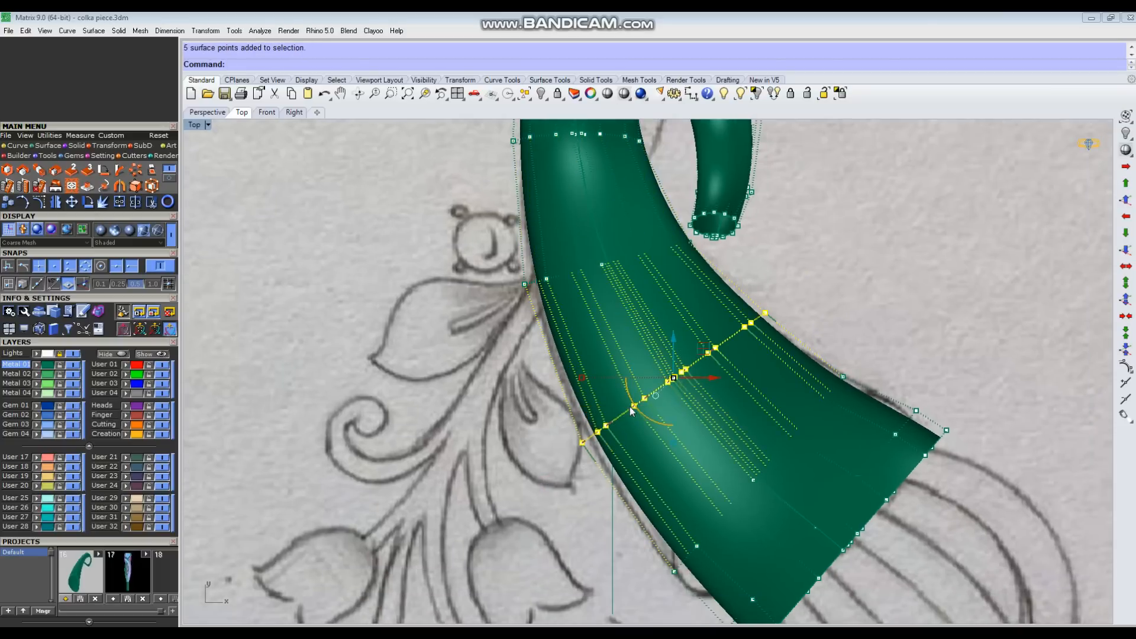
left_click(655, 396)
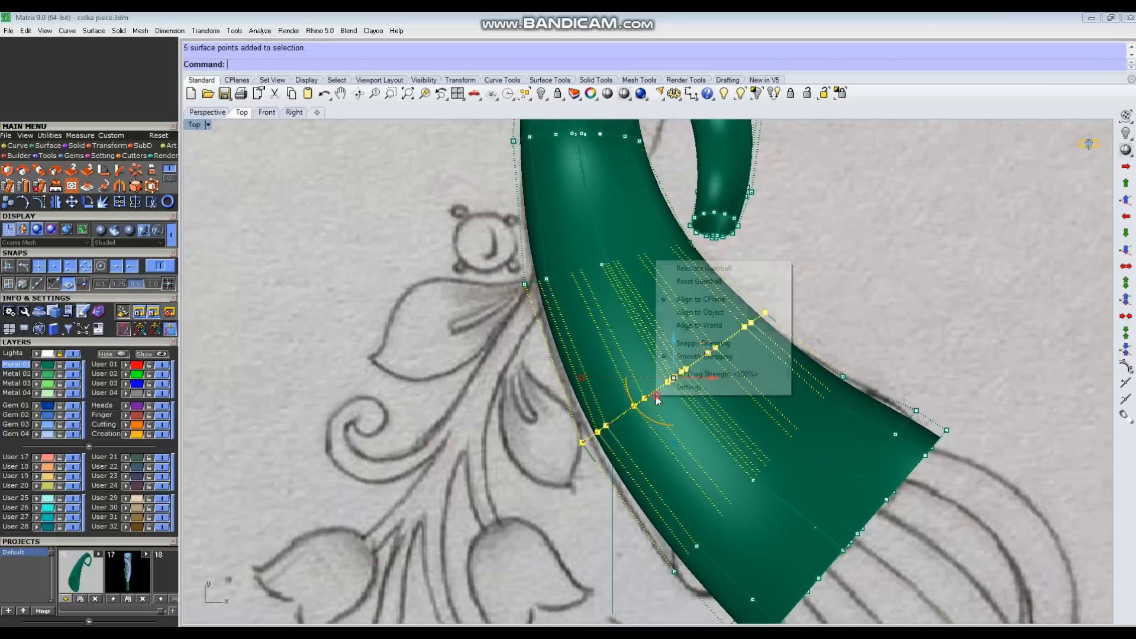
left_click(722, 310)
left_click_drag(588, 445, 590, 442)
left_click(787, 287)
scroll(784, 285, "down", 4)
right_click_drag(687, 274, 677, 417)
scroll(613, 287, "up", 2)
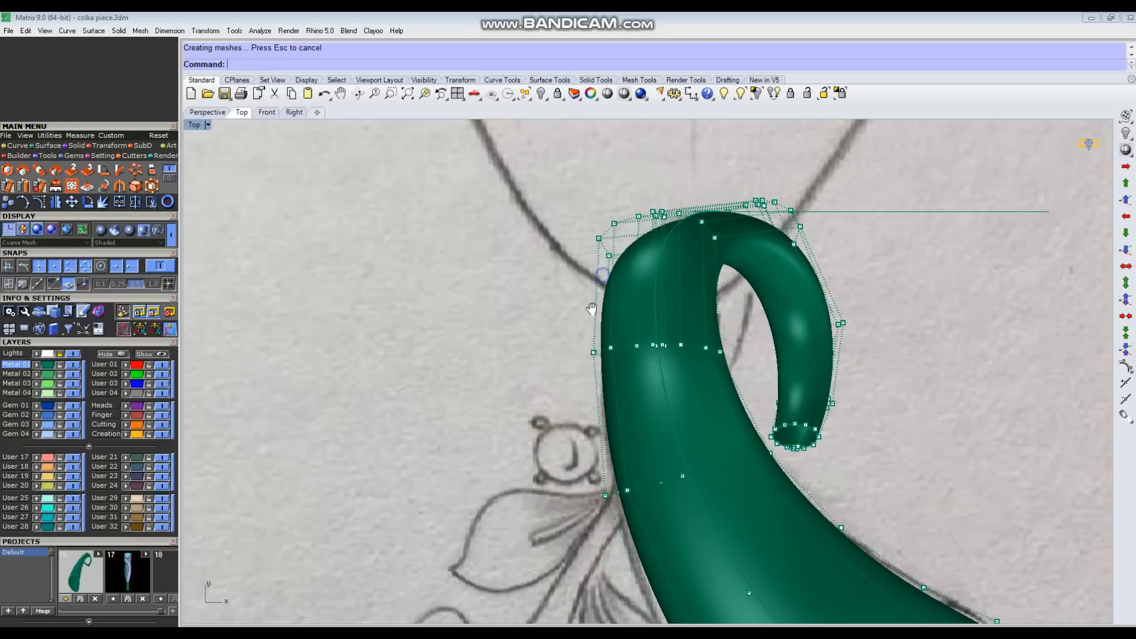
right_click_drag(592, 308, 571, 358)
scroll(571, 358, "down", 2)
right_click_drag(667, 474, 603, 331)
left_click_drag(547, 470, 663, 383)
scroll(648, 393, "up", 4)
left_click(768, 332)
right_click_drag(690, 616, 671, 467)
scroll(686, 448, "down", 4)
Step: Select the control-point row where the crest starts to bend, align the gumball to the CPlane and narrow the row sideways
key("ctrl+F4")
right_click_drag(781, 446, 710, 364)
left_click_drag(687, 326, 859, 374)
key("ctrl+F1")
right_click_drag(746, 313, 771, 591)
scroll(645, 255, "up", 8)
left_click_drag(656, 266, 660, 268)
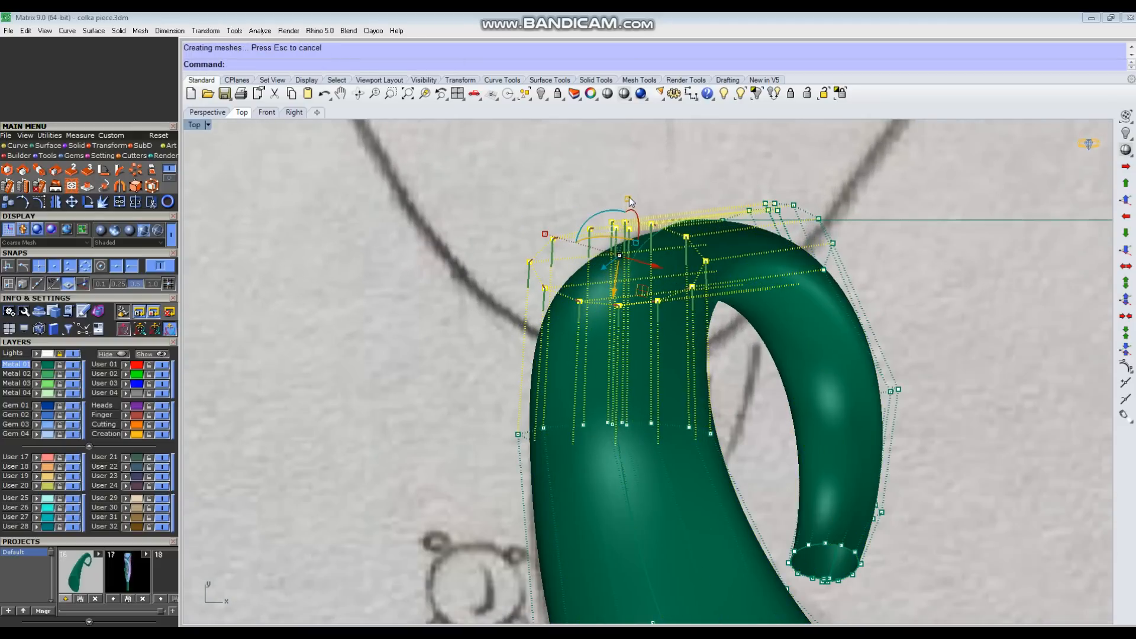
left_click(614, 232)
left_click(639, 146)
left_click_drag(534, 266, 568, 274)
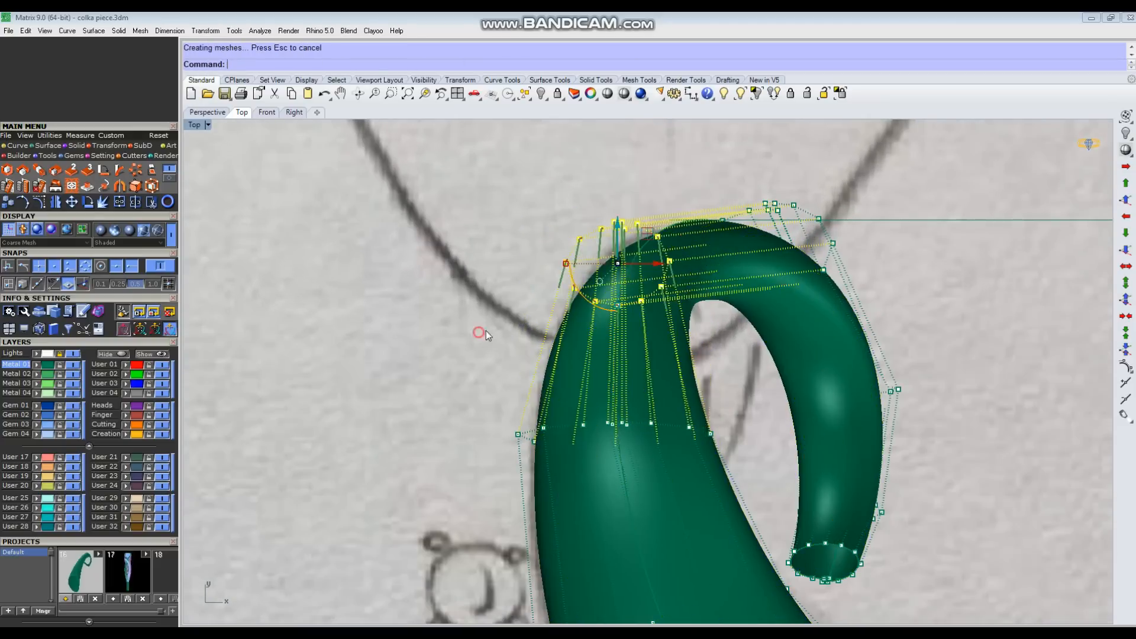
left_click(483, 331)
Step: Narrow the following control-point row at the crest's far bend sideways
scroll(639, 294, "down", 4)
left_click_drag(672, 193, 788, 323)
scroll(713, 271, "up", 4)
left_click_drag(671, 262, 680, 266)
left_click(888, 317)
Step: Select the curl's rows below the crest and rotate them inward toward the body about the crest row's outer end
right_click_drag(794, 418, 734, 368)
left_click_drag(644, 326, 832, 567)
scroll(705, 554, "up", 7)
right_click_drag(705, 554, 698, 379)
scroll(720, 388, "down", 4)
left_click_drag(699, 379, 677, 409, "ctrl")
scroll(721, 408, "up", 2)
scroll(728, 461, "down", 6)
scroll(812, 456, "down", 2)
right_click(811, 455)
left_click(729, 194)
left_click(959, 325)
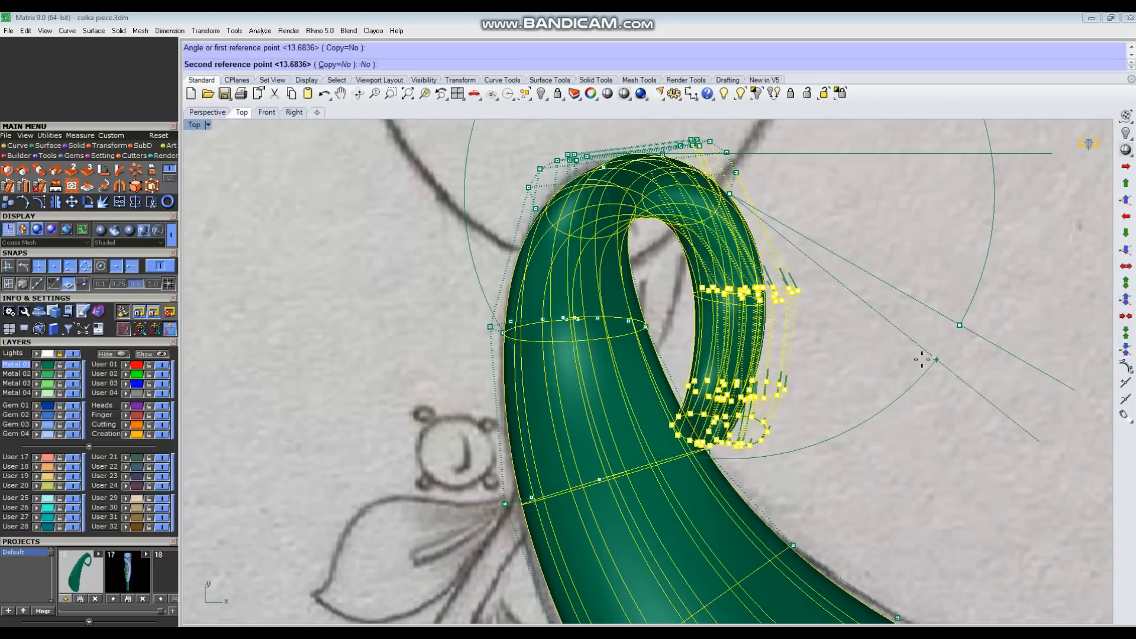
left_click(843, 363)
Step: Adjust the rotated curl's control-point rows sideways so the curl tucks closer behind the tube's body
scroll(641, 259, "up", 4)
left_click_drag(668, 254, 858, 349)
left_click_drag(780, 295, 725, 263)
scroll(739, 305, "down", 6)
left_click(743, 310)
right_click_drag(743, 309, 707, 358)
left_click_drag(599, 211, 711, 332)
scroll(682, 328, "up", 4)
left_click_drag(686, 268, 646, 270)
left_click(682, 397)
right_click_drag(683, 398, 644, 352)
Step: In the Perspective view, widen a control-point row on the curl by scaling it sideways
key("ctrl+F4")
scroll(715, 352, "down", 4)
right_click_drag(715, 351, 729, 293)
scroll(729, 291, "up", 5)
left_click_drag(718, 284, 930, 203)
right_click_drag(923, 207, 882, 278)
left_click_drag(864, 198, 821, 246, "ctrl")
right_click_drag(799, 336, 802, 315)
scroll(804, 316, "up", 4)
left_click_drag(820, 326, 867, 327)
scroll(784, 336, "down", 5)
left_click(775, 340)
Step: Select the control-point row just above the curl's lower bend and widen it slightly sideways
right_click_drag(773, 342, 669, 314)
left_click_drag(667, 314, 780, 362)
right_click_drag(747, 334, 728, 350)
scroll(726, 351, "up", 5)
left_click_drag(762, 334, 780, 335)
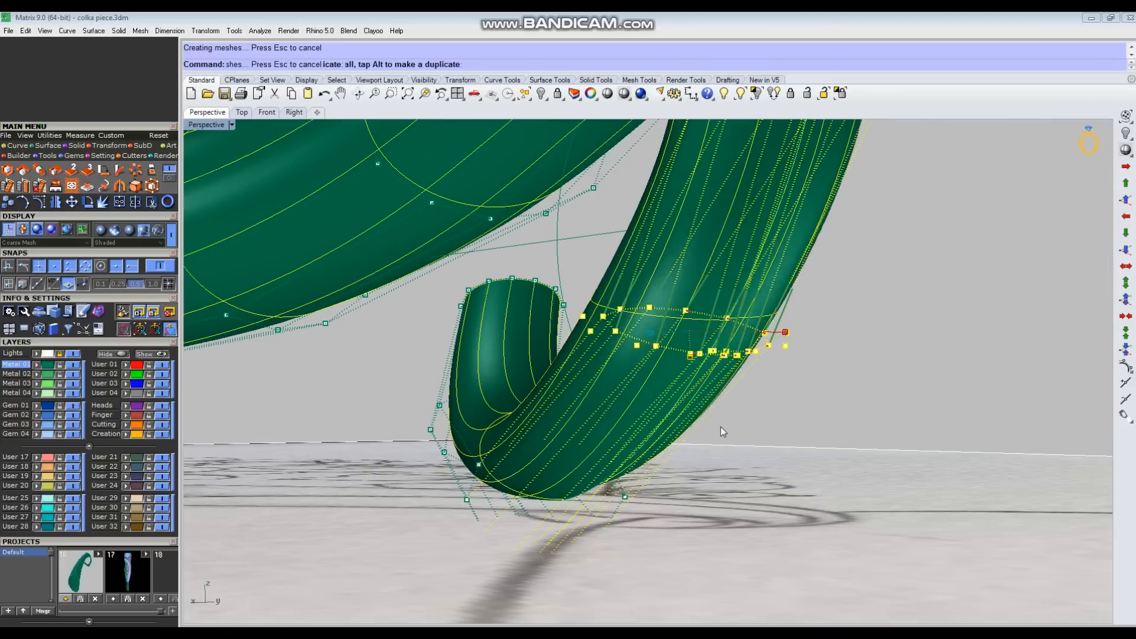
Step: In the Top view, pull the two outer edge points of the body's middle row outward past the sketch outline
key("ctrl+F1")
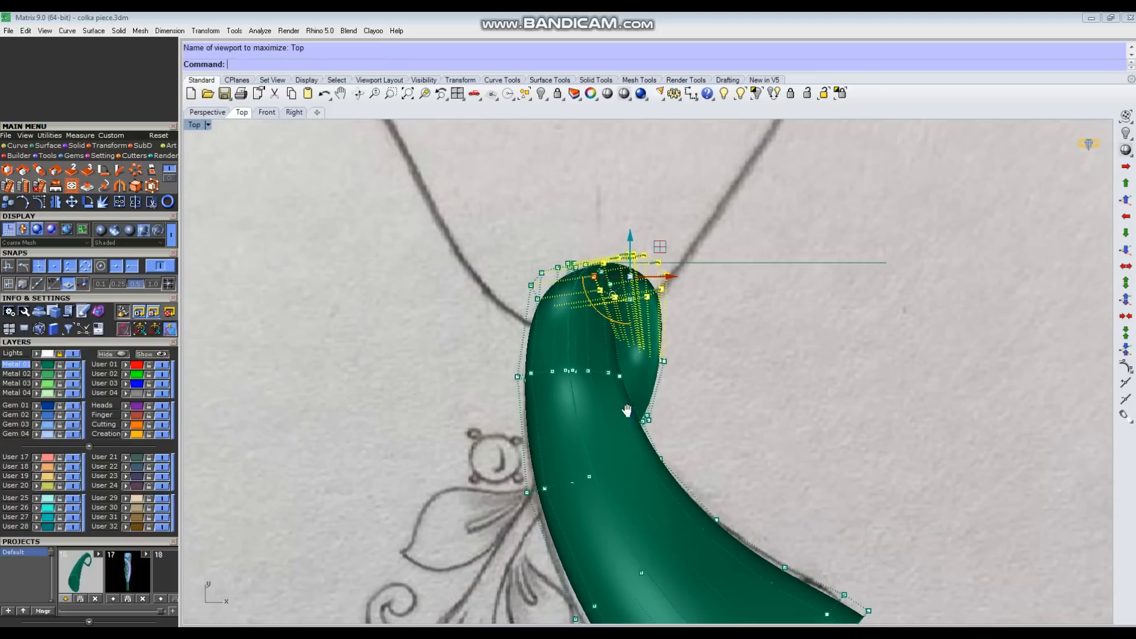
right_click_drag(627, 410, 605, 378)
left_click(567, 268)
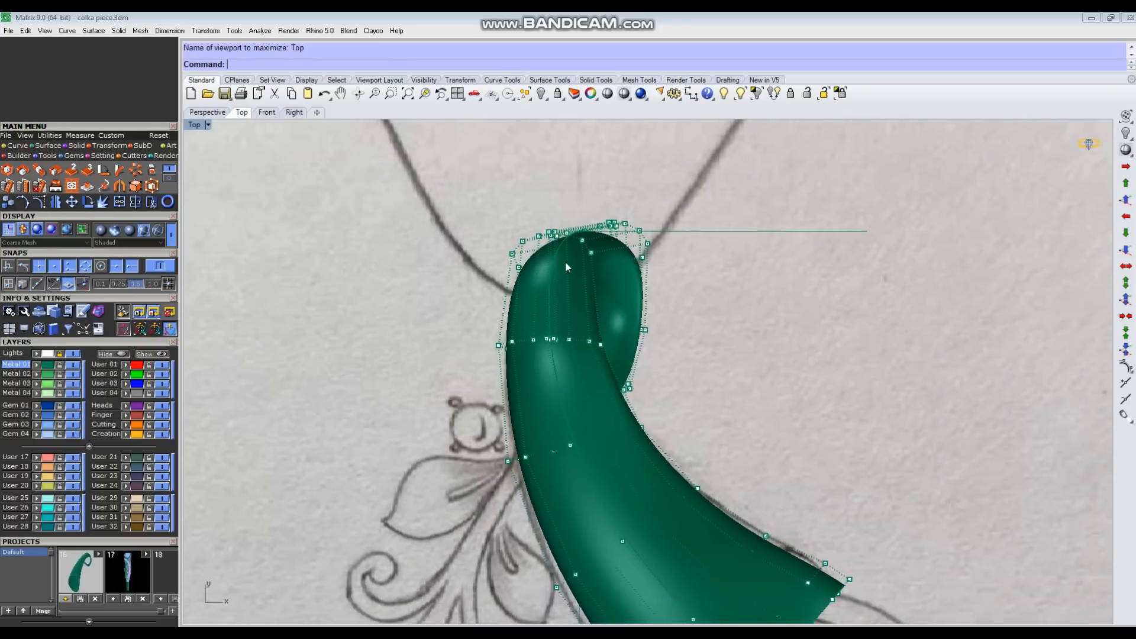
scroll(533, 219, "up", 4)
scroll(774, 327, "down", 2)
right_click_drag(676, 472, 583, 380)
right_click_drag(520, 521, 493, 332)
left_click(514, 459)
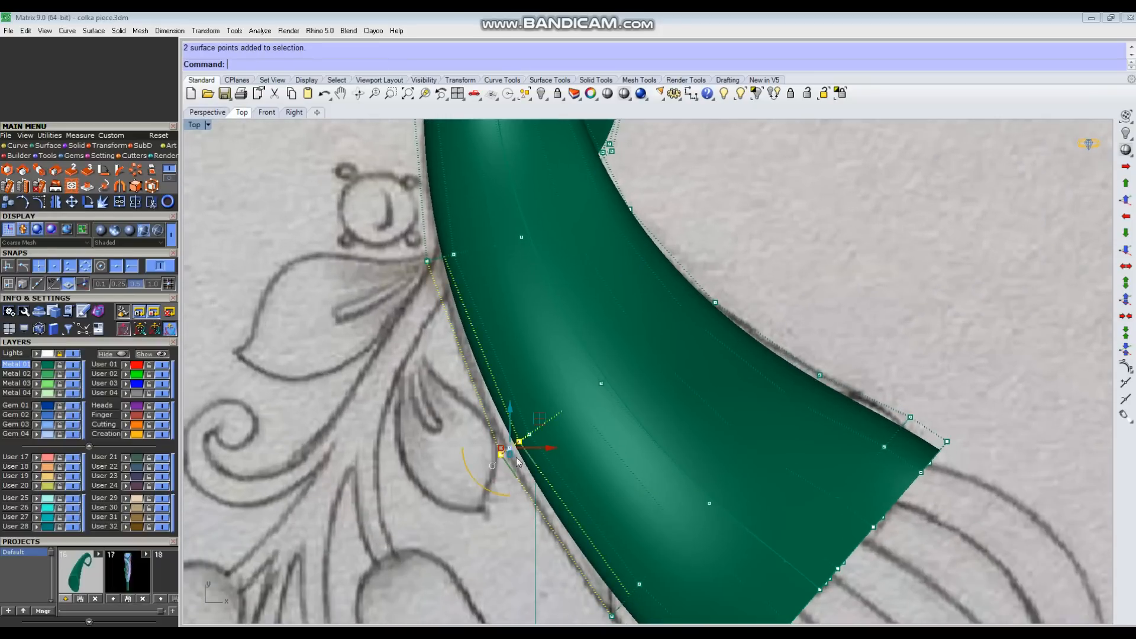
left_click_drag(504, 471, 507, 474)
left_click_drag(526, 430, 516, 440)
Step: Pull the outer edge points of the rows closer to the base outward along the convex side of the tube
right_click_drag(411, 471, 400, 375)
left_click_drag(492, 489, 610, 541)
left_click_drag(625, 496, 616, 502)
right_click_drag(598, 505, 583, 387)
scroll(621, 412, "up", 4)
left_click_drag(624, 470, 690, 518)
left_click_drag(697, 474, 688, 483)
left_click(603, 522)
Step: Move two edge points near the base on the tube's concave side outward to the sketched line
scroll(600, 526, "down", 6)
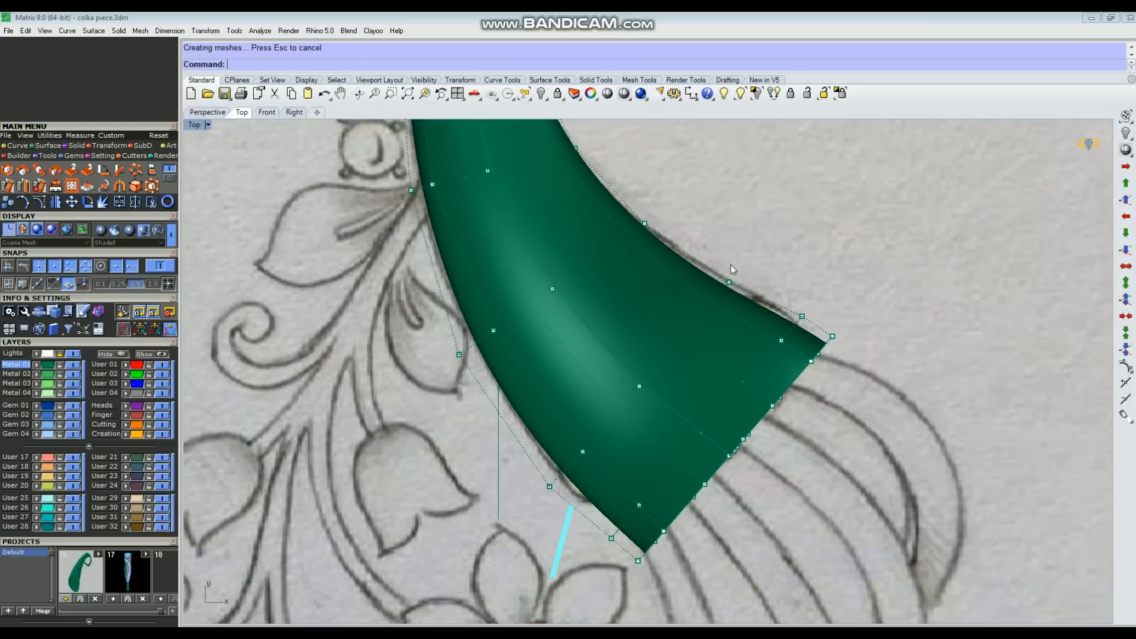
scroll(722, 260, "up", 4)
left_click_drag(725, 261, 767, 309)
left_click_drag(774, 261, 790, 247)
left_click(834, 329)
scroll(846, 352, "up", 4)
left_click_drag(847, 302, 897, 352)
left_click_drag(889, 311, 890, 306)
left_click(883, 349)
Step: Nudge two more edge points farther up the tube's concave side to follow the sketched line
scroll(870, 382, "down", 4)
scroll(639, 262, "up", 3)
left_click_drag(634, 273, 673, 324)
left_click_drag(679, 275, 683, 268)
left_click(754, 393)
scroll(754, 392, "down", 4)
right_click_drag(646, 287, 651, 364)
scroll(602, 320, "up", 6)
left_click_drag(606, 321, 657, 368)
left_click_drag(660, 326, 647, 317)
left_click(647, 317)
Step: In the Perspective view, select the control-point row at the crest's peak and adjust it slightly downward to smooth the bend
scroll(626, 405, "down", 4)
scroll(632, 330, "down", 4)
right_click_drag(645, 335, 770, 281)
key("ctrl+F4")
scroll(769, 281, "up", 6)
left_click_drag(657, 174, 737, 387)
scroll(693, 272, "up", 3)
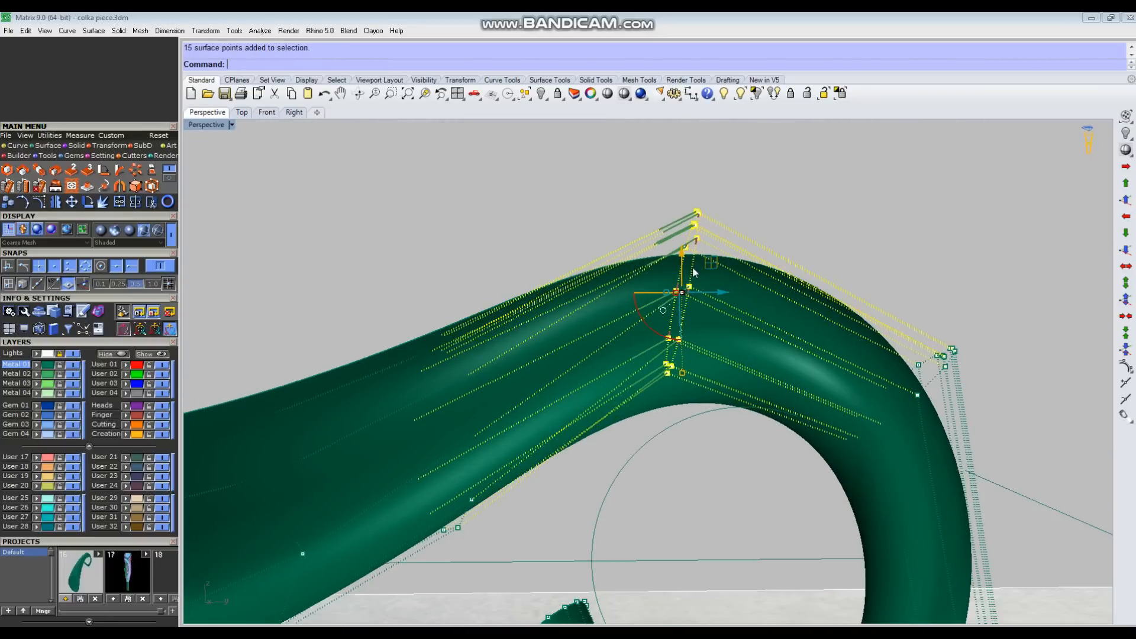
right_click_drag(693, 259, 708, 281)
left_click(748, 157)
right_click_drag(753, 159, 686, 375)
left_click_drag(687, 368, 686, 355)
left_click(923, 176)
Step: Select the control-point row on the curl's outer shoulder past the crest, align the gumball to the object and scale the row down slightly
scroll(657, 281, "down", 4)
left_click_drag(738, 406, 903, 276)
scroll(844, 370, "up", 4)
left_click(787, 377)
left_click(831, 260)
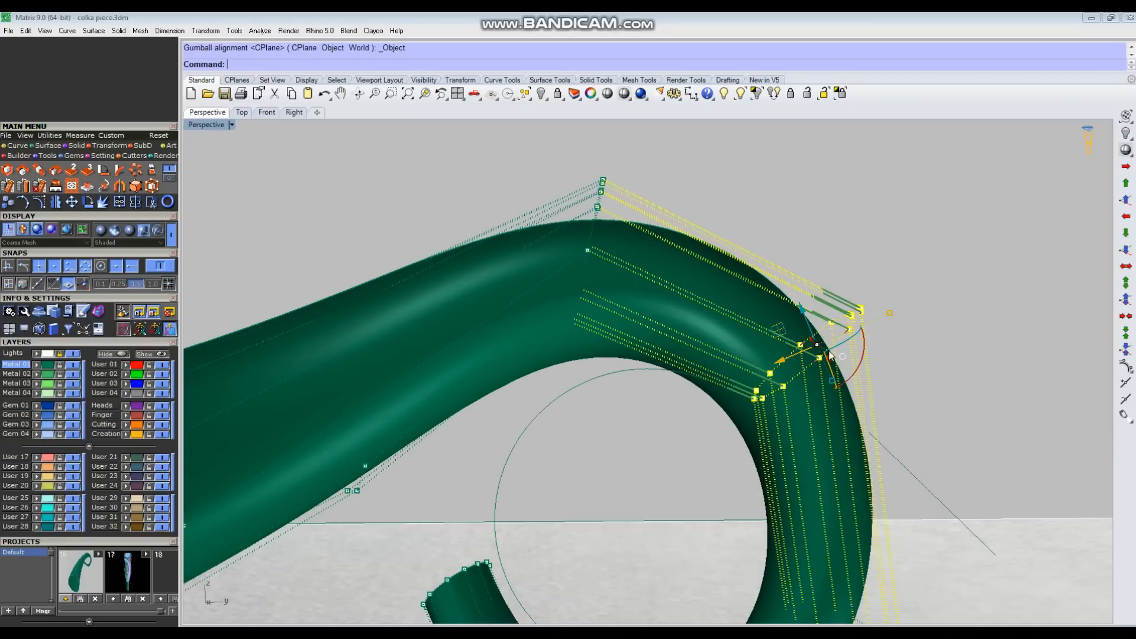
right_click_drag(829, 355, 840, 325)
left_click_drag(888, 320, 882, 322)
left_click(923, 278)
Step: Compare the tube with the sketch in a wireframe Top view, return to a shaded Perspective view and hide the Lights layer
scroll(668, 343, "down", 4)
right_click_drag(663, 338, 768, 386)
key("ctrl+F1")
right_click(624, 94)
scroll(615, 304, "up", 6)
right_click_drag(642, 277, 595, 311)
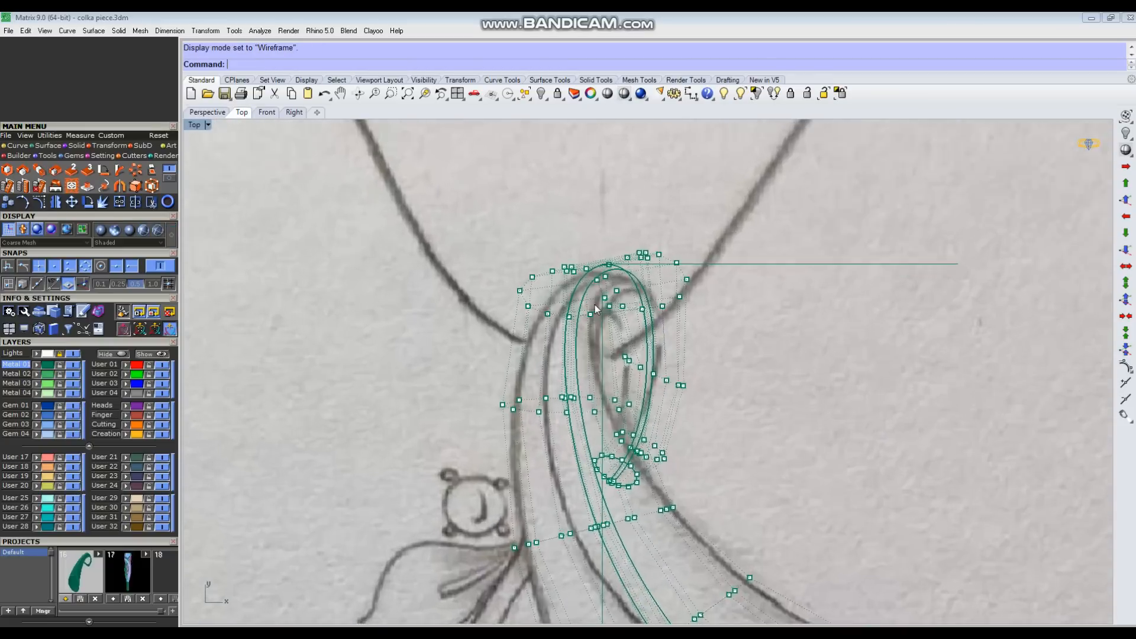
scroll(597, 309, "up", 8)
left_click(625, 95)
key("ctrl+F4")
mouse_move(614, 254)
right_mouse_down()
mouse_move(583, 320)
mouse_move(417, 396)
mouse_move(361, 387)
right_mouse_up()
left_click(73, 354)
Step: Select a control-point row on the curled section, change the gumball alignment and shift the row slightly
right_click_drag(485, 420, 609, 392)
left_click_drag(609, 391, 775, 474)
right_click_drag(769, 471, 619, 537)
scroll(620, 532, "up", 4)
left_click(622, 532)
left_click(654, 442)
right_click_drag(681, 474, 719, 446)
left_click_drag(732, 439, 709, 437)
left_click(763, 449)
Step: Select the control-point row on the curl's descending side, rotate it slightly in the Top view and fine-tune its width
scroll(710, 441, "down", 5)
right_click_drag(710, 441, 625, 442)
left_click_drag(570, 389, 615, 556)
right_click_drag(621, 503, 681, 503)
scroll(651, 479, "up", 4)
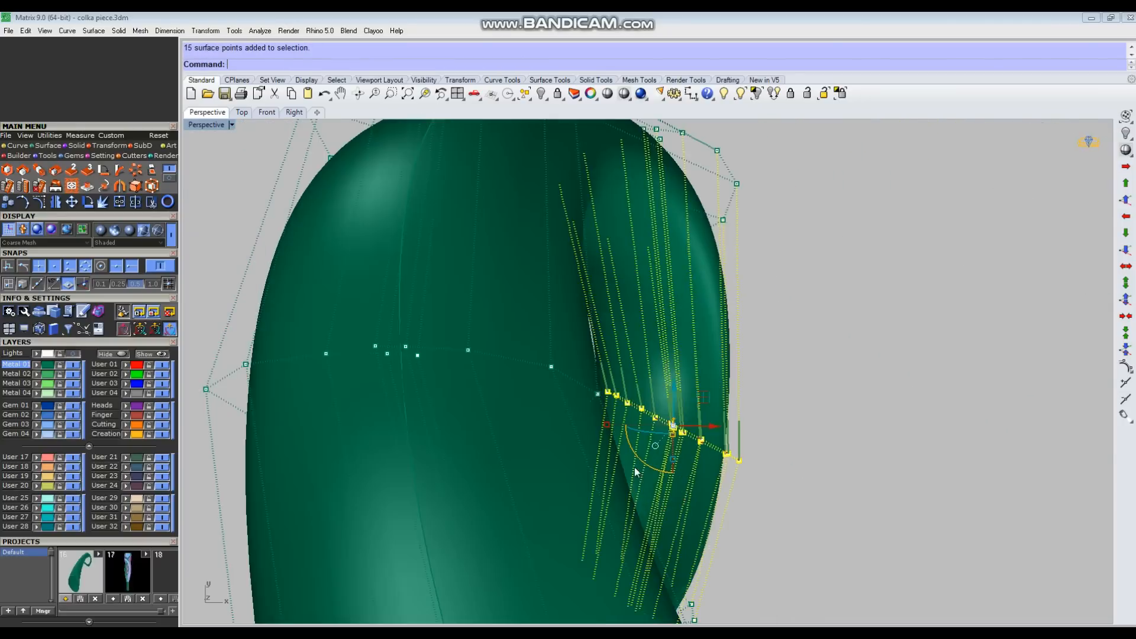
right_click_drag(637, 471, 671, 434)
left_click(658, 423)
left_click(707, 339)
key("ctrl+F1")
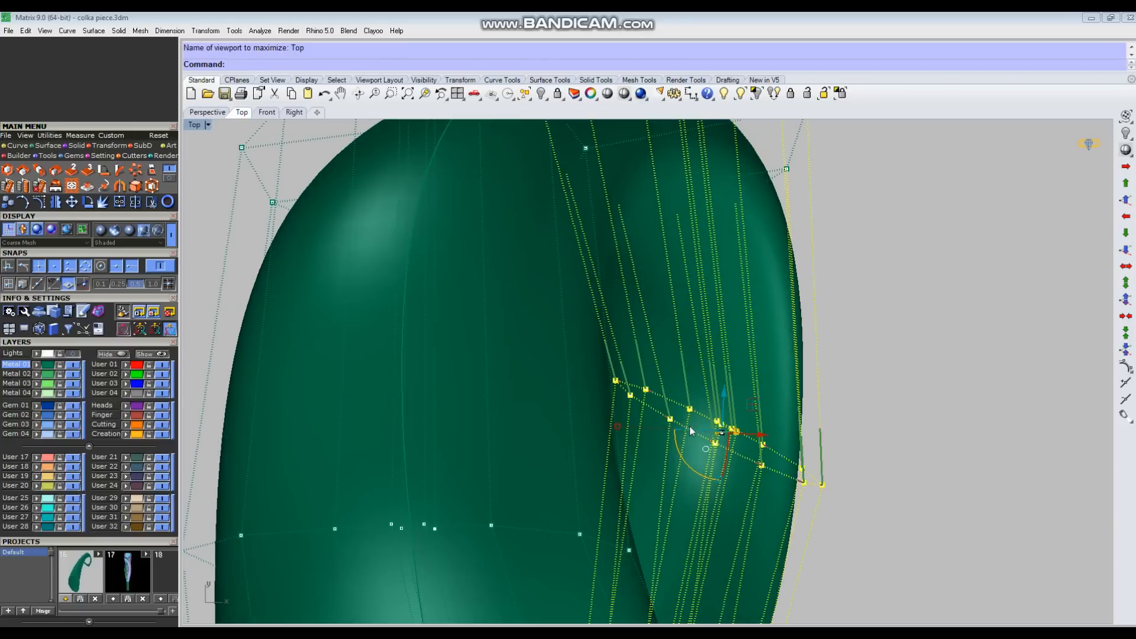
left_click_drag(699, 476, 714, 479)
left_click(706, 455)
left_click(739, 366)
left_click_drag(603, 433, 604, 434)
left_click(715, 399)
Step: Adjust the neighbouring control-point row on the curl and bring the tube into a side-on Perspective view
scroll(715, 398, "down", 16)
right_click_drag(710, 480, 651, 389)
scroll(607, 406, "up", 8)
left_click_drag(524, 426, 792, 342)
scroll(751, 345, "up", 2)
left_click_drag(606, 412, 515, 441)
left_click(895, 279)
scroll(894, 284, "down", 7)
right_click_drag(887, 434, 778, 297)
key("F8")
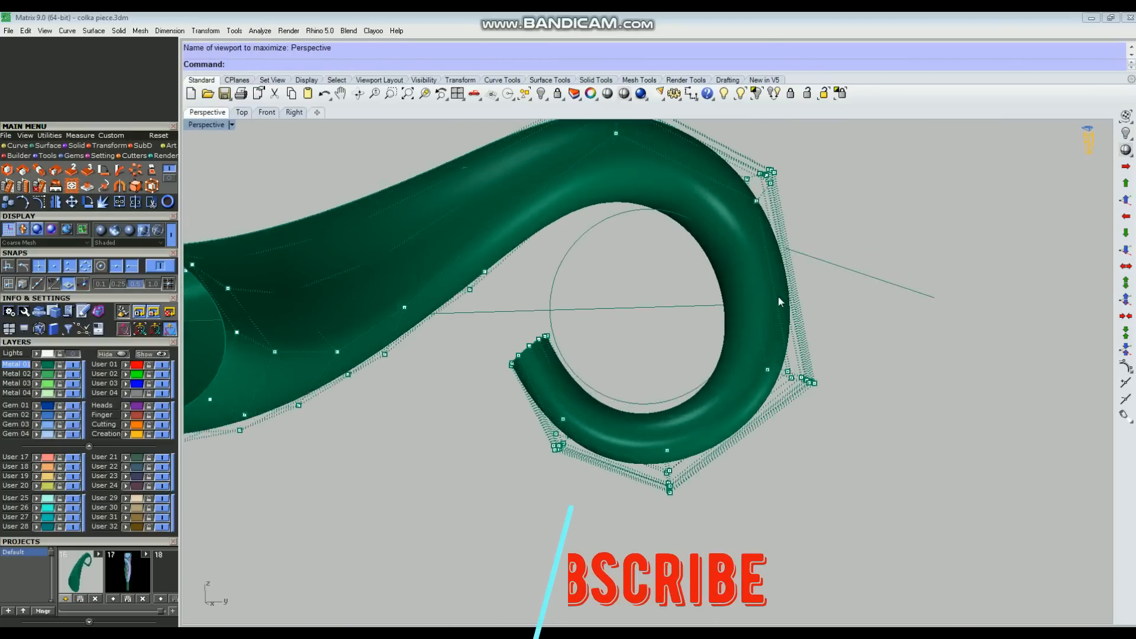
Step: In the Right view, select the outer shoulder row, align the gumball to the CPlane and rotate the row slightly
scroll(775, 299, "down", 4)
left_click_drag(691, 218, 824, 265)
key("F7")
scroll(763, 367, "up", 6)
left_click(854, 331)
left_click(882, 236)
right_click_drag(806, 352, 804, 334)
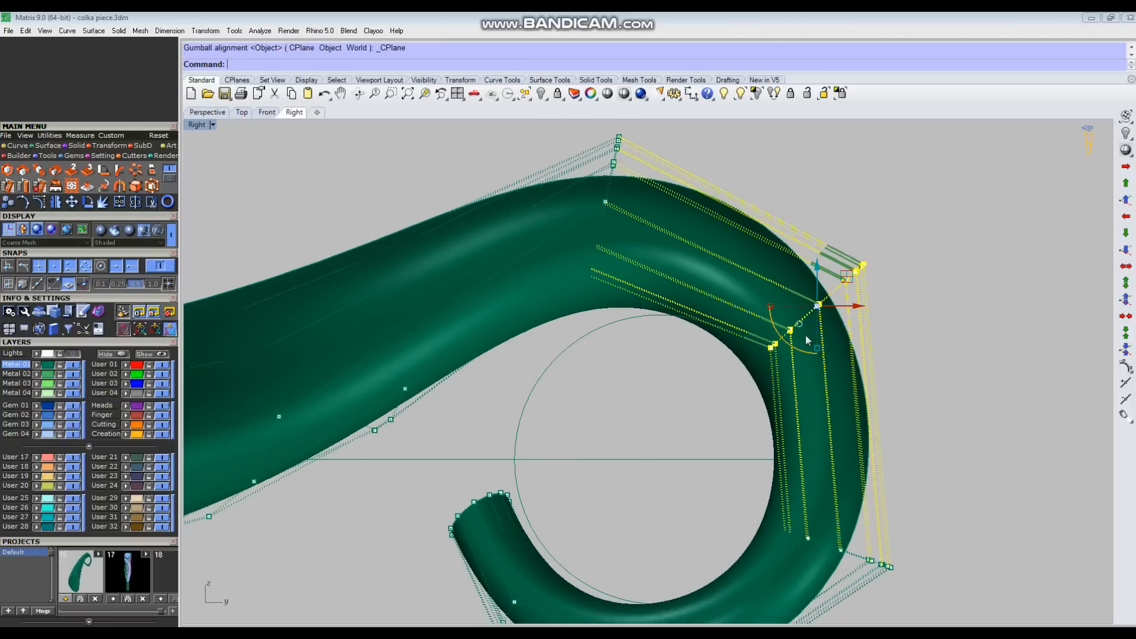
scroll(805, 335, "up", 4)
left_click_drag(812, 335, 790, 321, "ctrl")
Step: Select the control-point row at the crest, relocate its gumball and adjust the row's tilt
scroll(780, 340, "down", 7)
left_click_drag(624, 204, 669, 323)
scroll(660, 319, "up", 5)
right_click_drag(660, 318, 657, 347)
left_click_drag(619, 287, 612, 281, "ctrl")
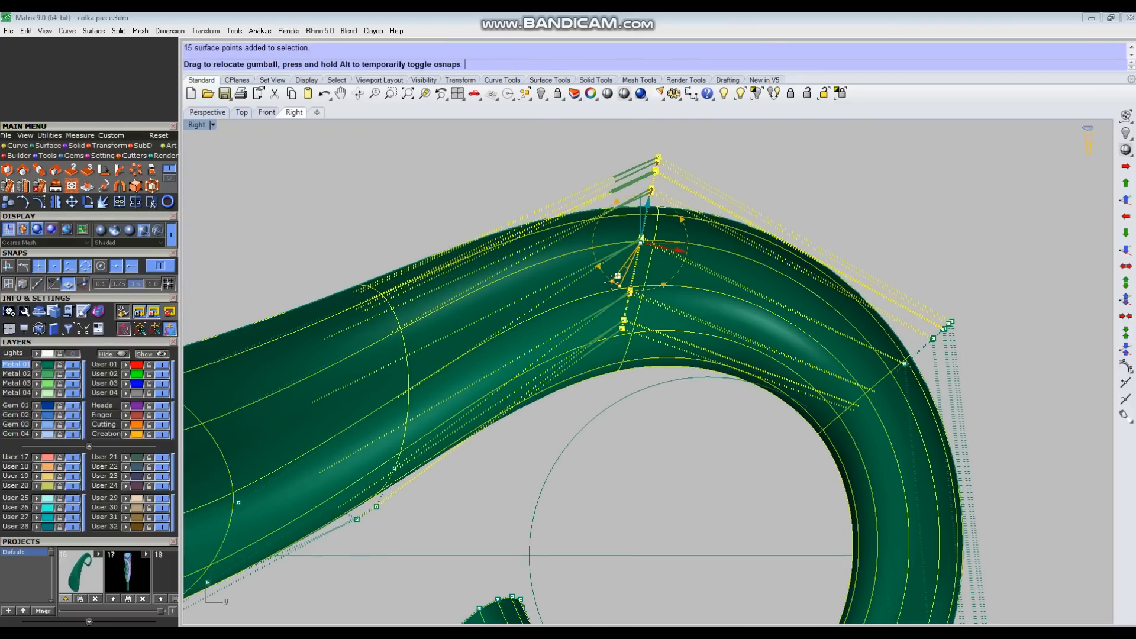
left_click_drag(626, 326, 626, 325, "ctrl")
Step: Select the row at the curl's lower outer side, relocate its gumball and adjust the row across the tube
scroll(708, 225, "down", 6)
left_click_drag(735, 355, 866, 424)
scroll(802, 395, "up", 4)
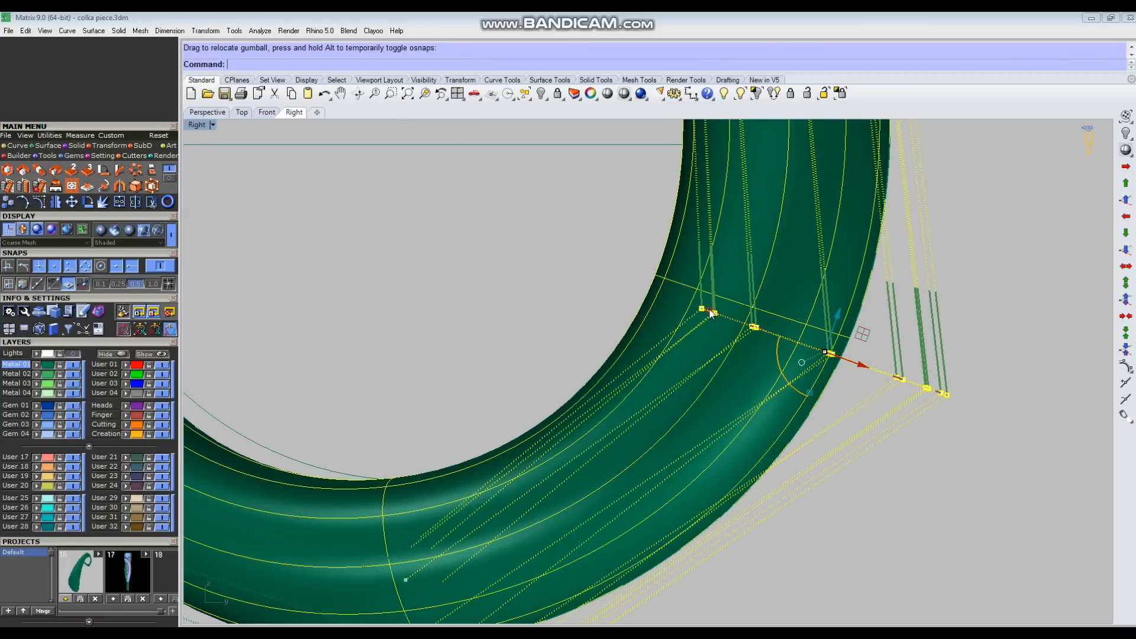
left_click_drag(723, 315, 747, 327)
scroll(747, 417, "down", 8)
right_click_drag(747, 418, 806, 399)
Step: Select the row at the bottom of the curl, change the gumball alignment and nudge the row upward
left_click_drag(622, 375, 695, 548)
scroll(666, 479, "up", 6)
left_click(649, 530)
left_click(696, 448)
right_click_drag(674, 609, 680, 556)
left_click_drag(678, 499, 680, 487)
scroll(680, 487, "down", 6)
right_click_drag(679, 487, 716, 444)
Step: Select the control-point row just before the curl's tip and reposition it to smooth the bend
left_click(534, 422)
left_click_drag(535, 422, 635, 342)
scroll(573, 375, "up", 5)
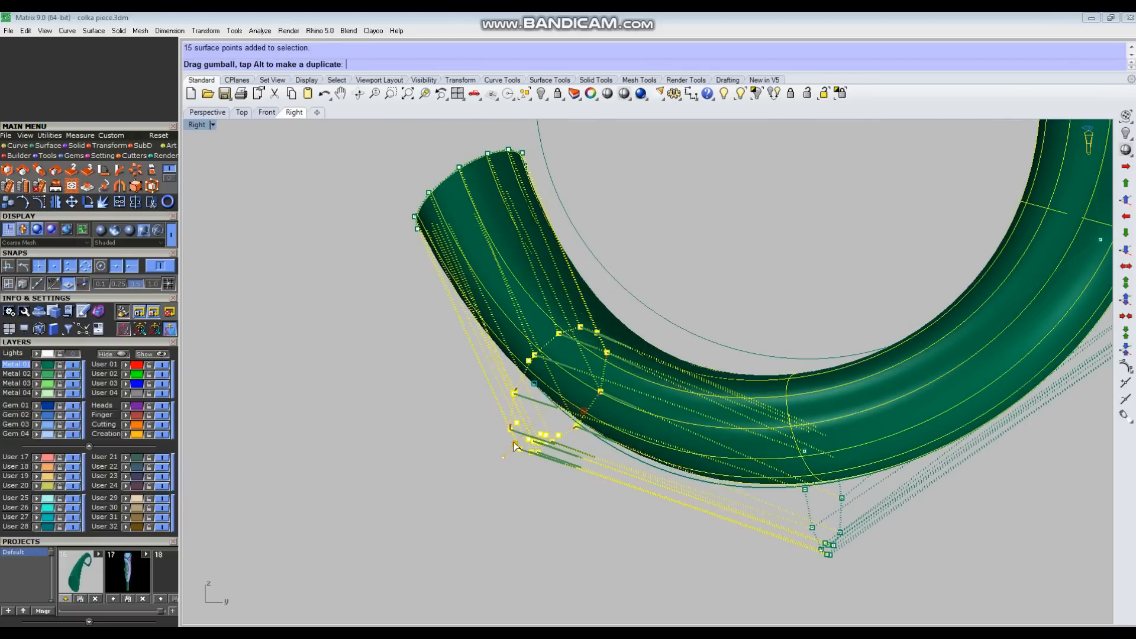
left_click_drag(515, 443, 514, 443)
right_click_drag(515, 443, 516, 526)
Step: Select the end row at the curl's open tip and move it slightly toward the guide circle
left_click_drag(382, 340, 571, 180)
left_click_drag(422, 317, 426, 313)
scroll(679, 238, "down", 6)
right_click_drag(747, 263, 747, 310)
scroll(747, 310, "down", 6)
left_click_drag(642, 395, 714, 343, "shift")
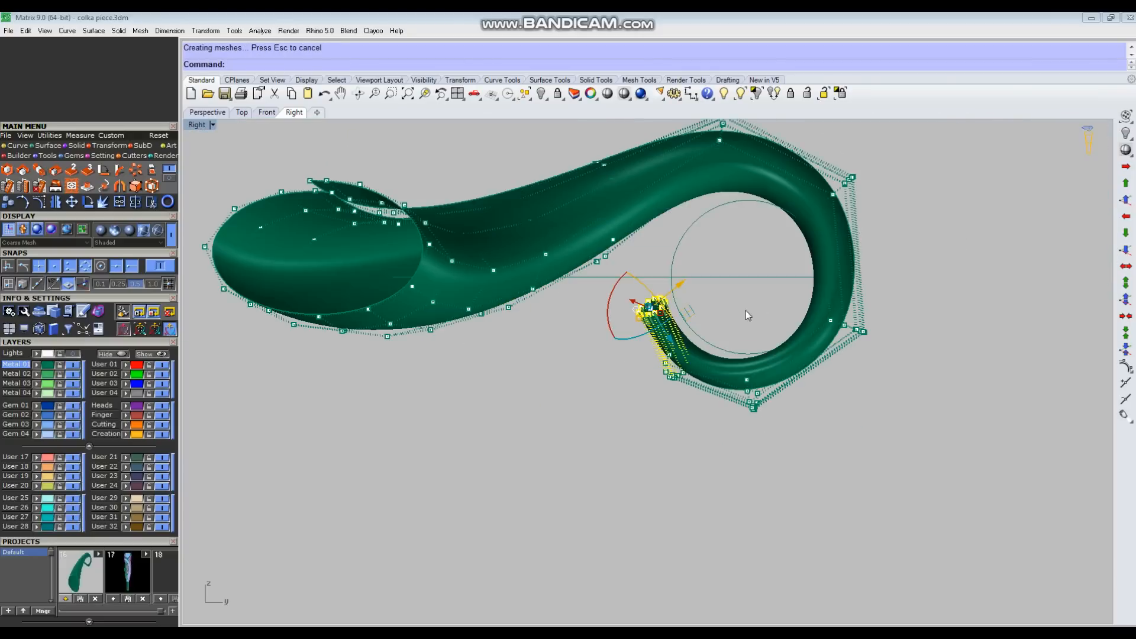
scroll(714, 343, "up", 4)
left_click_drag(663, 299, 672, 288)
left_click(773, 461)
Step: Select the row at the bottom of the curl and raise it slightly toward the guide circle
scroll(773, 461, "up", 4)
left_click_drag(733, 481, 807, 374)
left_click_drag(769, 395, 768, 389)
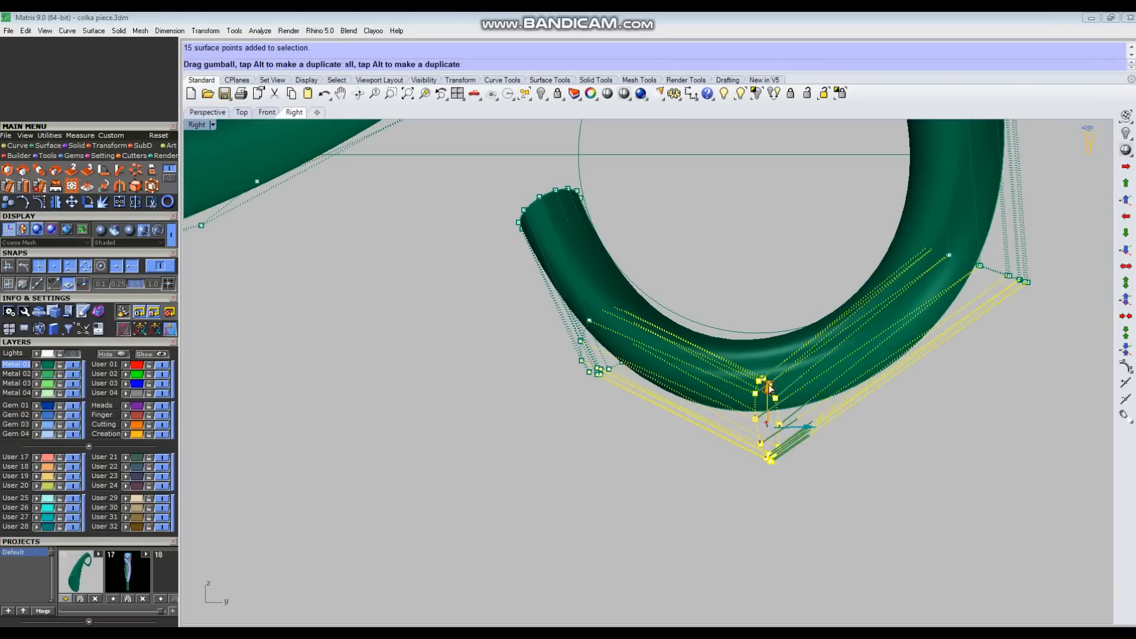
scroll(774, 347, "down", 2)
Step: Select the control-point row on the curl's lower outer side and nudge it to follow the guide circle
scroll(946, 307, "up", 2)
left_click_drag(861, 319, 973, 412)
right_click_drag(961, 416, 879, 434)
left_click_drag(829, 365, 833, 368)
left_click(704, 287)
Step: Select the control-point row on the curl's upper shoulder and nudge it to follow the guide circle
scroll(704, 287, "down", 4)
right_click_drag(704, 287, 687, 413)
left_click_drag(843, 175, 669, 385)
right_click_drag(722, 301, 692, 374)
left_click_drag(691, 360, 707, 354)
left_click(850, 393)
Step: Select the control-point row at the crest and lower it slightly to meet the guide circle
scroll(850, 393, "down", 2)
scroll(494, 188, "up", 4)
left_click_drag(598, 228, 696, 425)
left_click_drag(652, 383, 643, 405)
left_click(762, 268)
Step: Fine-tune the row at the bottom of the curl upward so the inner edge follows the guide circle
scroll(762, 268, "down", 4)
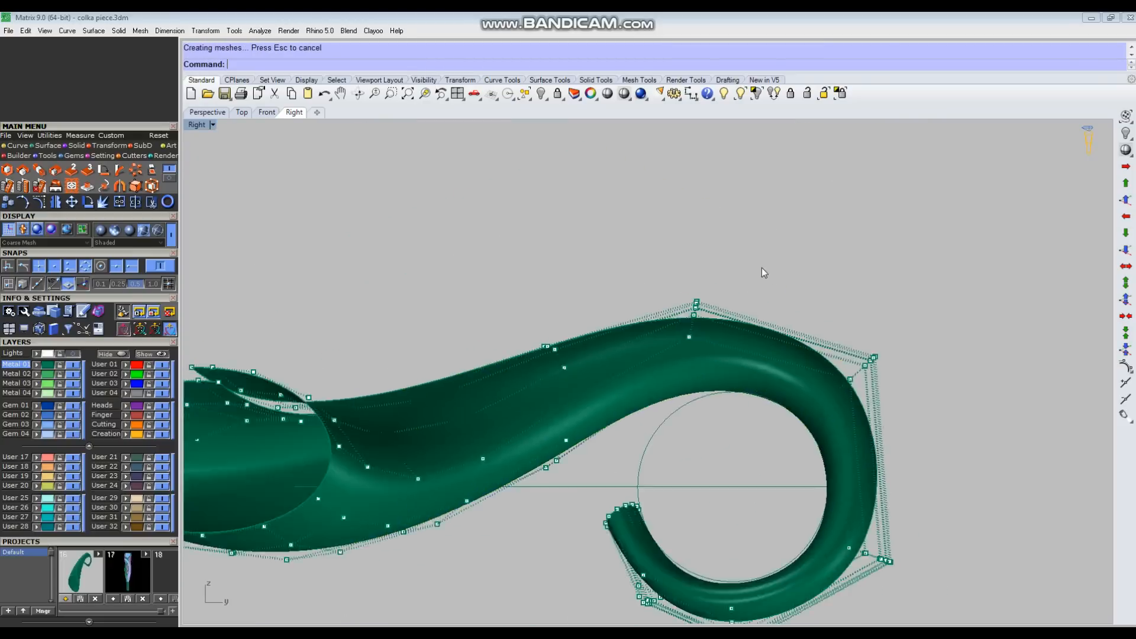
right_click_drag(762, 267, 757, 157)
scroll(704, 551, "up", 4)
left_click_drag(754, 469, 752, 465)
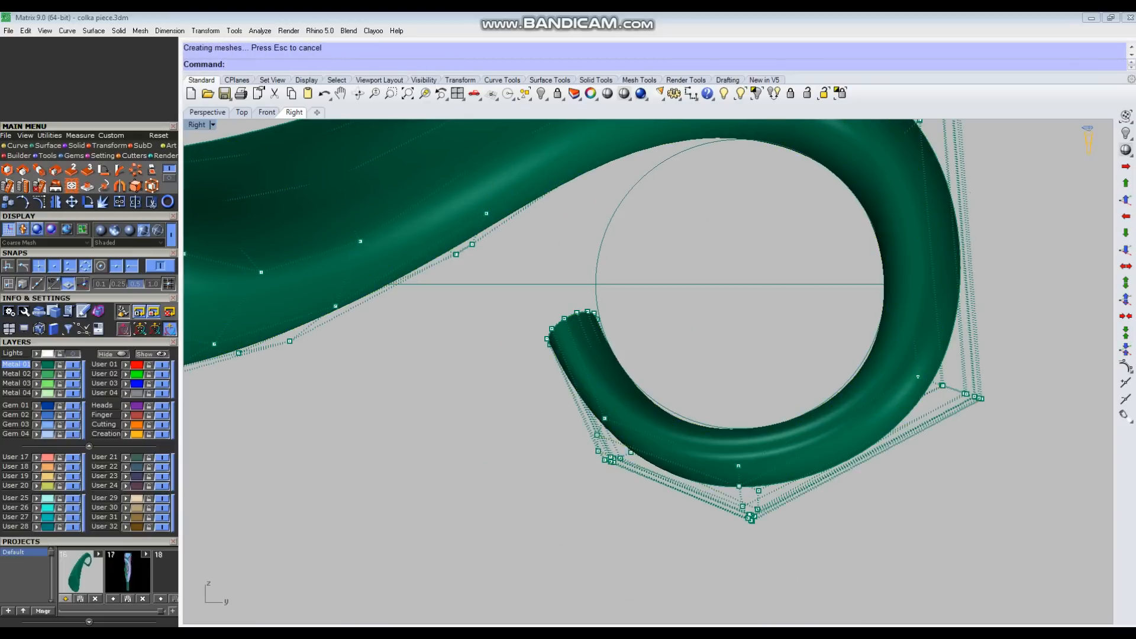
scroll(627, 435, "up", 6)
left_click_drag(547, 362, 675, 503)
left_click_drag(634, 416, 635, 413)
scroll(824, 264, "down", 2)
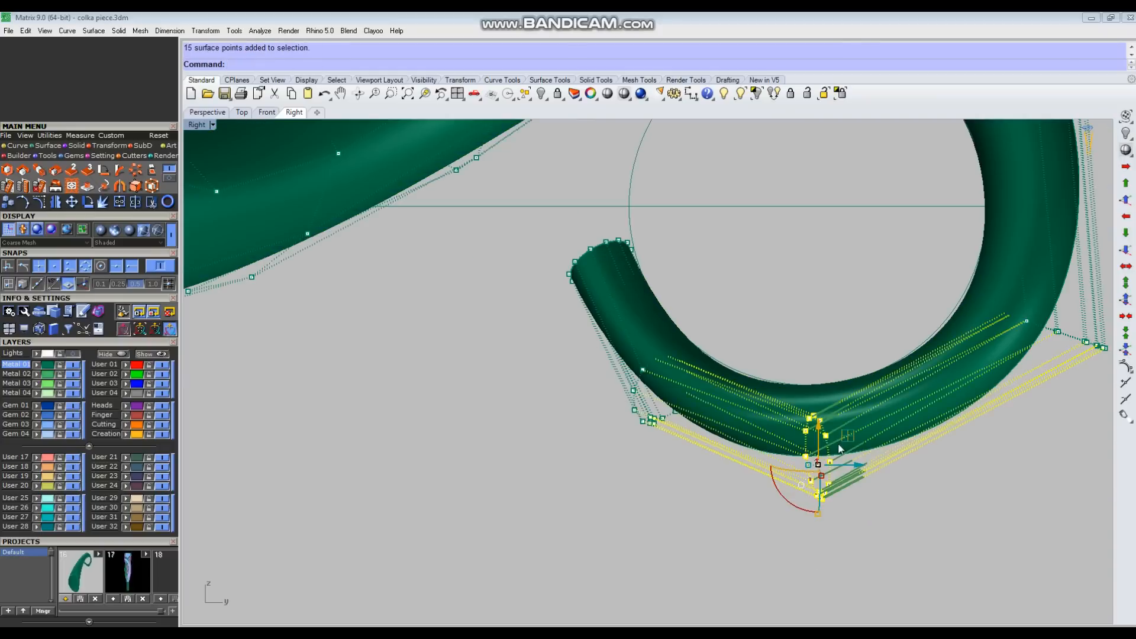
left_click_drag(821, 434, 821, 432)
Step: Select the row just before the curl's tip, nudge it inward to the guide circle and slide it slightly along the tube
left_click_drag(578, 456, 732, 346)
scroll(684, 367, "up", 6)
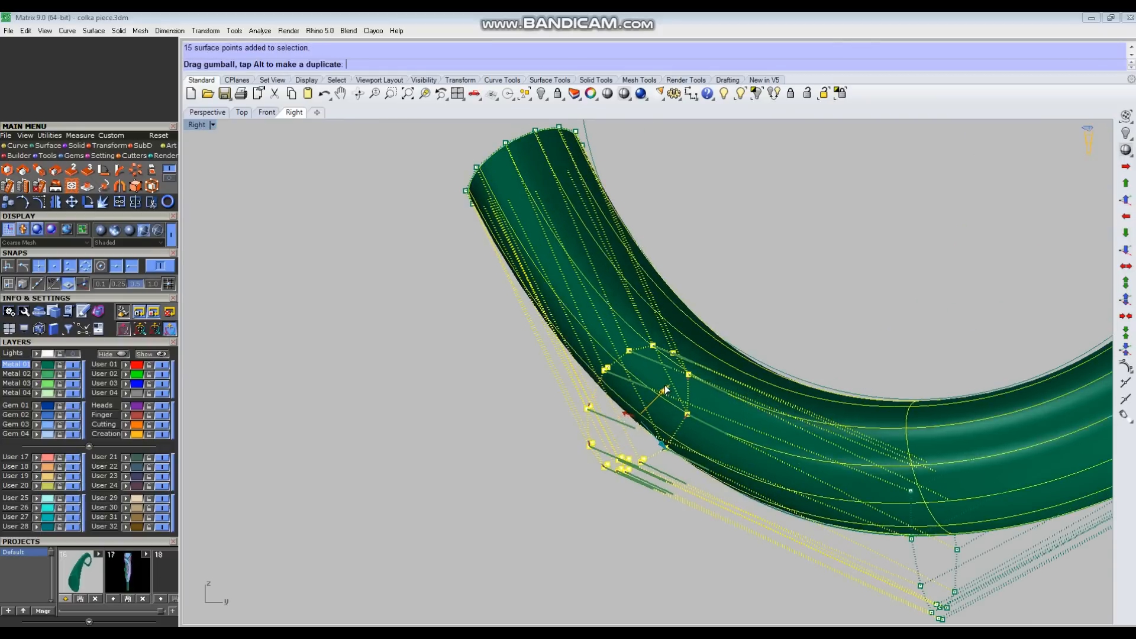
left_click_drag(666, 389, 667, 389)
scroll(665, 390, "down", 4)
scroll(588, 309, "up", 6)
left_click_drag(517, 373, 617, 279)
left_click(750, 261)
scroll(750, 261, "down", 4)
left_click_drag(763, 462, 753, 513)
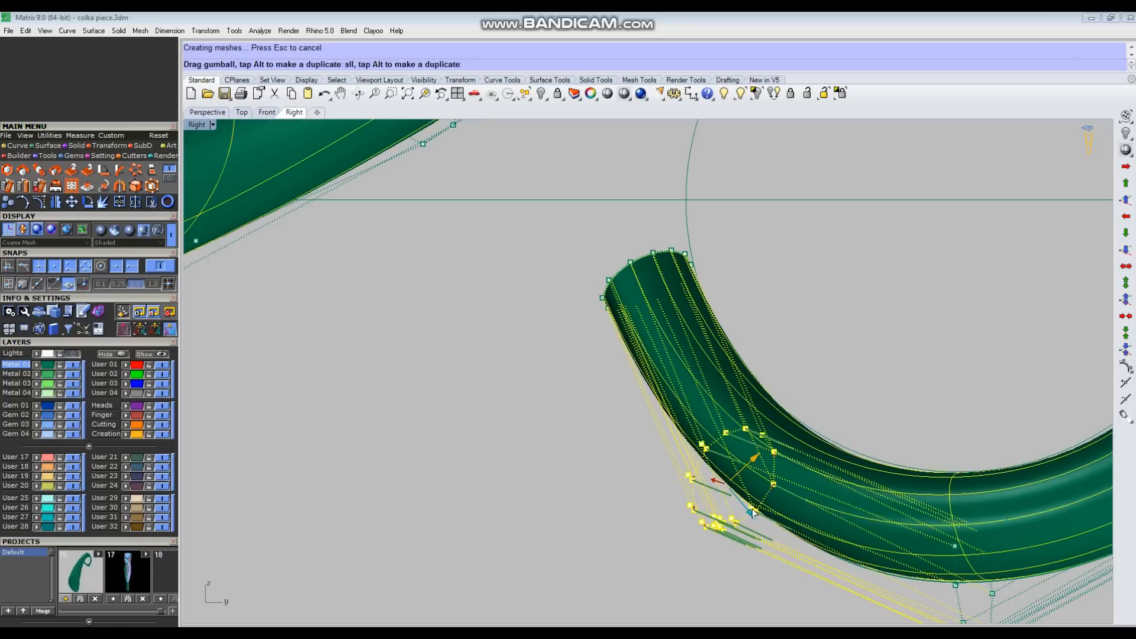
left_click(905, 334)
scroll(904, 334, "down", 10)
Step: Inspect how the curl fits around the guide circle in the Right view
scroll(919, 383, "up", 6)
left_click_drag(847, 380, 887, 419)
left_click(730, 358)
scroll(730, 359, "down", 6)
left_click(688, 349)
scroll(700, 366, "down", 4)
left_click(910, 346)
scroll(680, 322, "up", 4)
Step: Select the control-point row on the curl's outer bend in the Perspective view and fine-tune its position
key("ctrl+F4")
right_click_drag(769, 379, 548, 339)
left_click_drag(699, 369, 716, 376)
right_click_drag(716, 377, 696, 362)
scroll(696, 362, "up", 3)
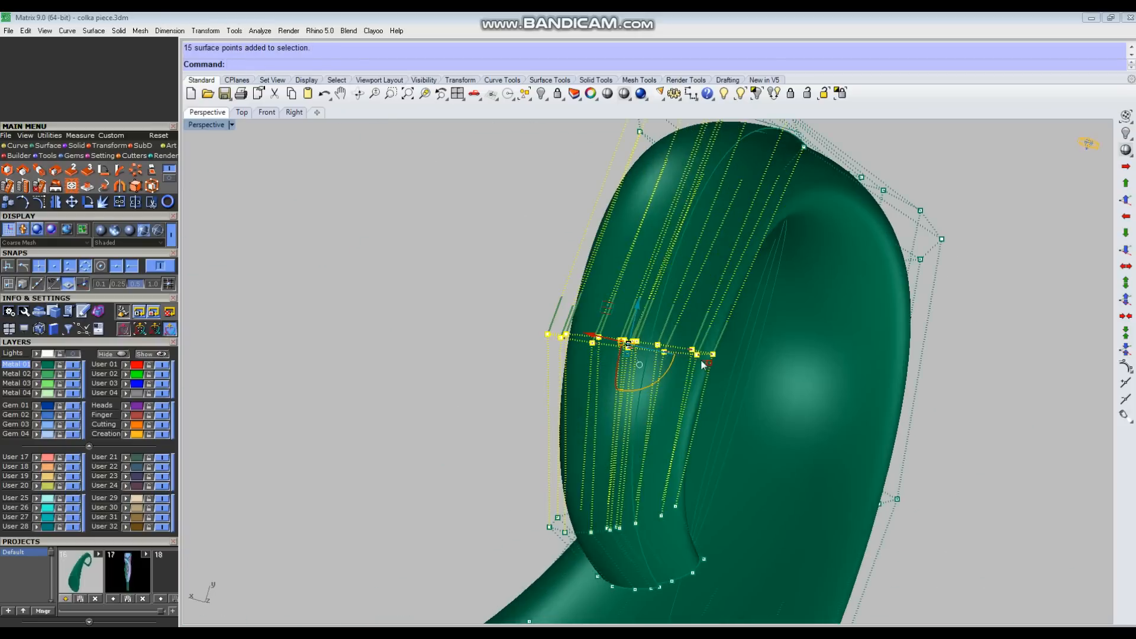
left_click_drag(718, 367, 718, 367)
key("Escape")
scroll(718, 367, "down", 3)
Step: Bring up the Top view and turn the reference sketch's visibility back on behind the horn
mouse_move(718, 367)
right_mouse_down()
mouse_move(669, 467)
mouse_move(790, 389)
mouse_move(607, 522)
mouse_move(699, 299)
mouse_move(598, 216)
right_mouse_up()
key("ctrl+F1")
scroll(699, 299, "up", 8)
left_click(73, 354)
Step: Select the control-point row across the horn beside the leaf tip and adjust it slightly to the sketch outline
right_click_drag(672, 400, 658, 462)
left_click_drag(482, 338, 639, 383)
scroll(633, 349, "up", 5)
left_click_drag(656, 312, 465, 415)
right_click_drag(517, 346, 527, 372)
left_click(538, 391, "ctrl")
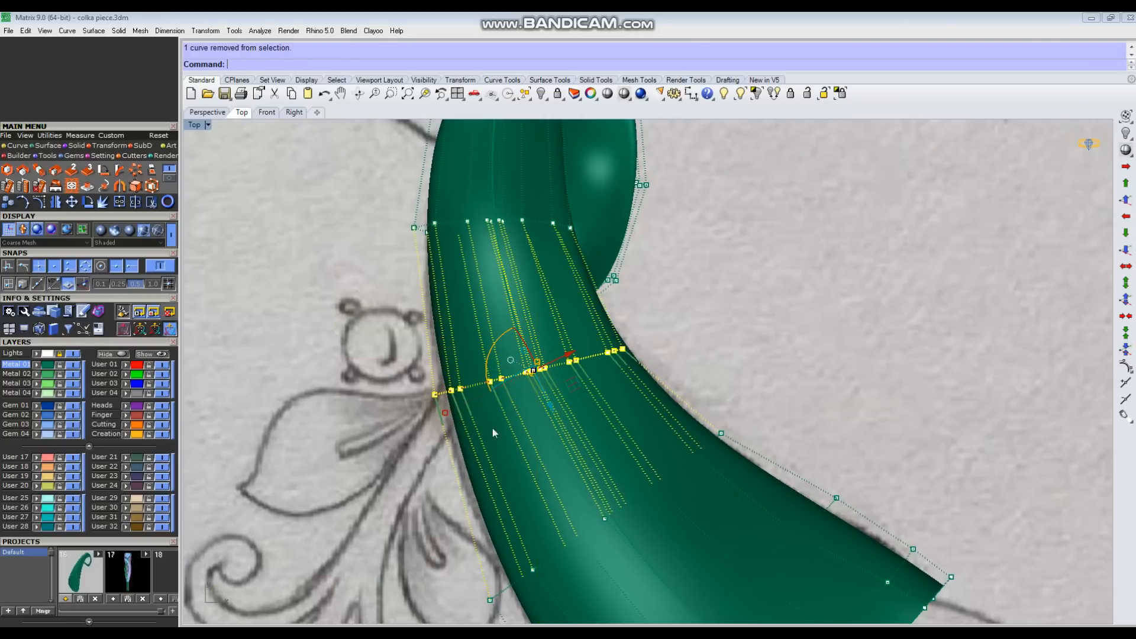
scroll(513, 373, "up", 2)
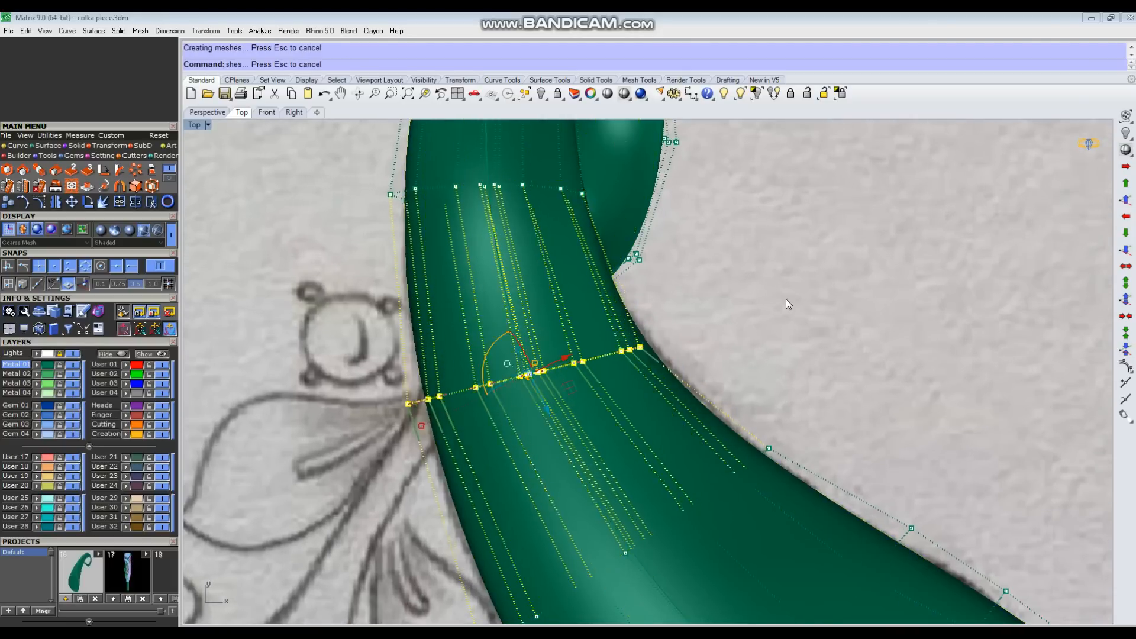
left_click(786, 300)
Step: Set the Top view to wireframe display and frame the curl over the sketch
scroll(786, 300, "down", 6)
right_click_drag(661, 264, 498, 378)
scroll(498, 374, "up", 4)
right_click_drag(531, 269, 567, 264)
right_click(625, 94)
scroll(551, 368, "up", 2)
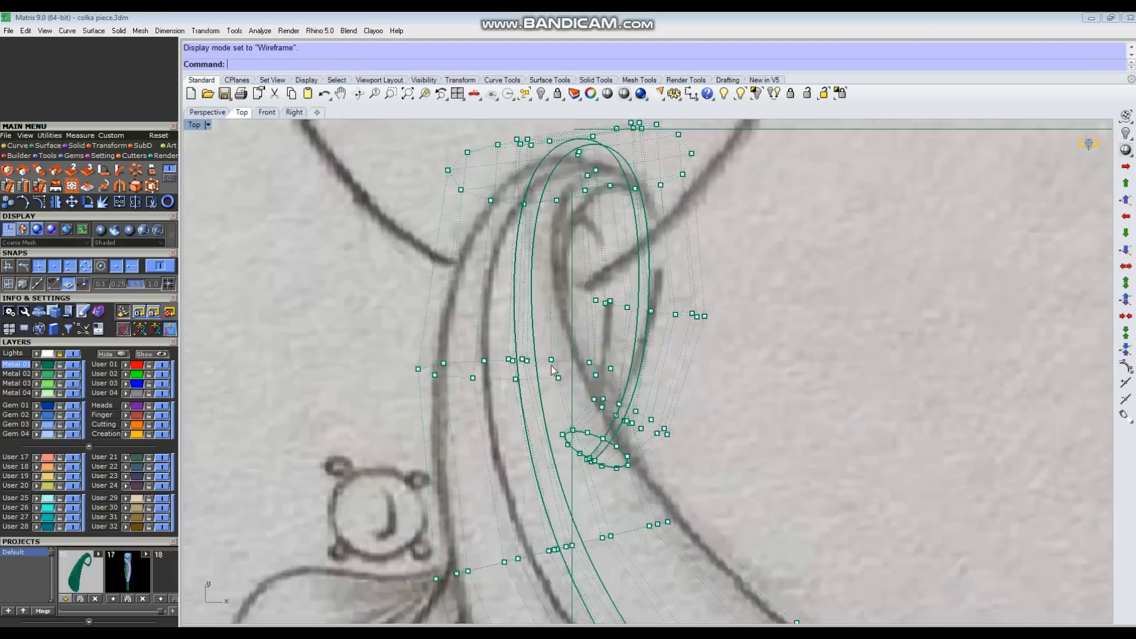
scroll(552, 368, "down", 4)
scroll(513, 390, "up", 2)
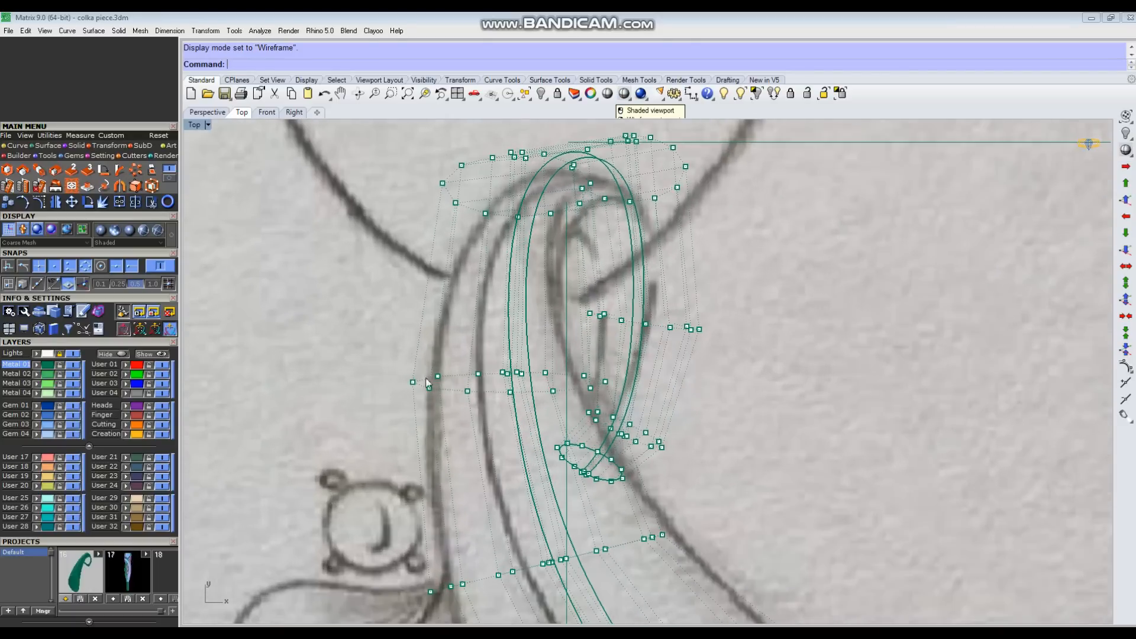
Step: Shift the control-point row below the curl's crest slightly left and narrow it to match the sketch lines
key("ctrl+F4")
right_click_drag(624, 399, 481, 397)
key("ctrl+F1")
left_click_drag(474, 388, 478, 387)
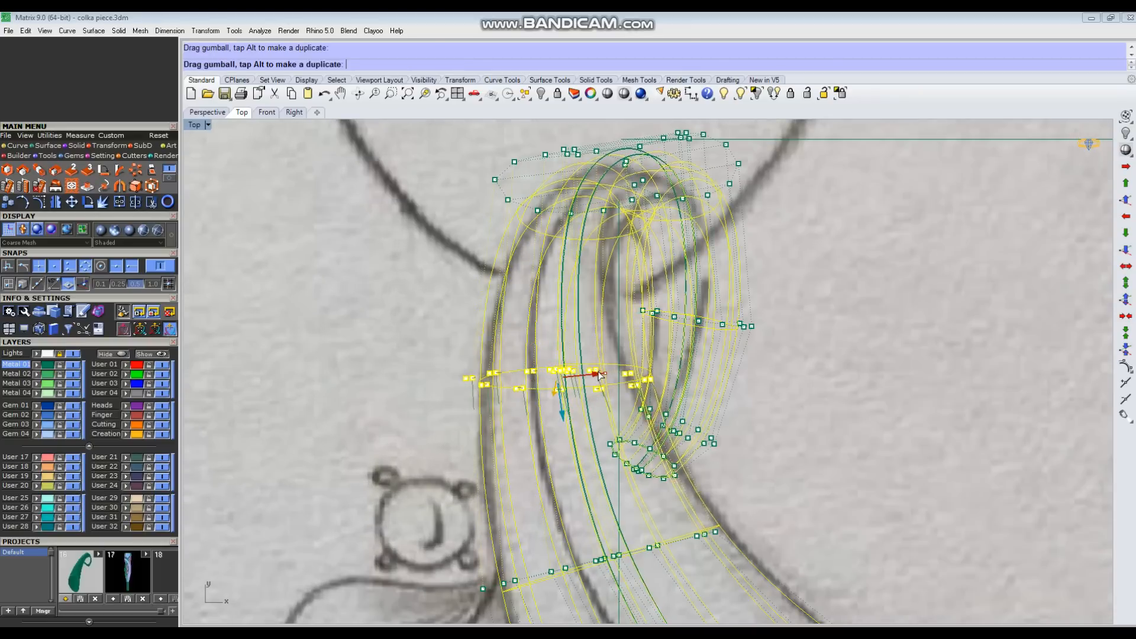
left_click_drag(596, 374, 590, 375)
left_click_drag(460, 389, 465, 388)
Step: Select the 15-point row at the curl's upper outer bend and align the gumball to the construction plane
right_click_drag(808, 318, 852, 481)
scroll(769, 426, "up", 4)
key("ctrl+F4")
right_click_drag(708, 385, 733, 169)
scroll(742, 168, "up", 4)
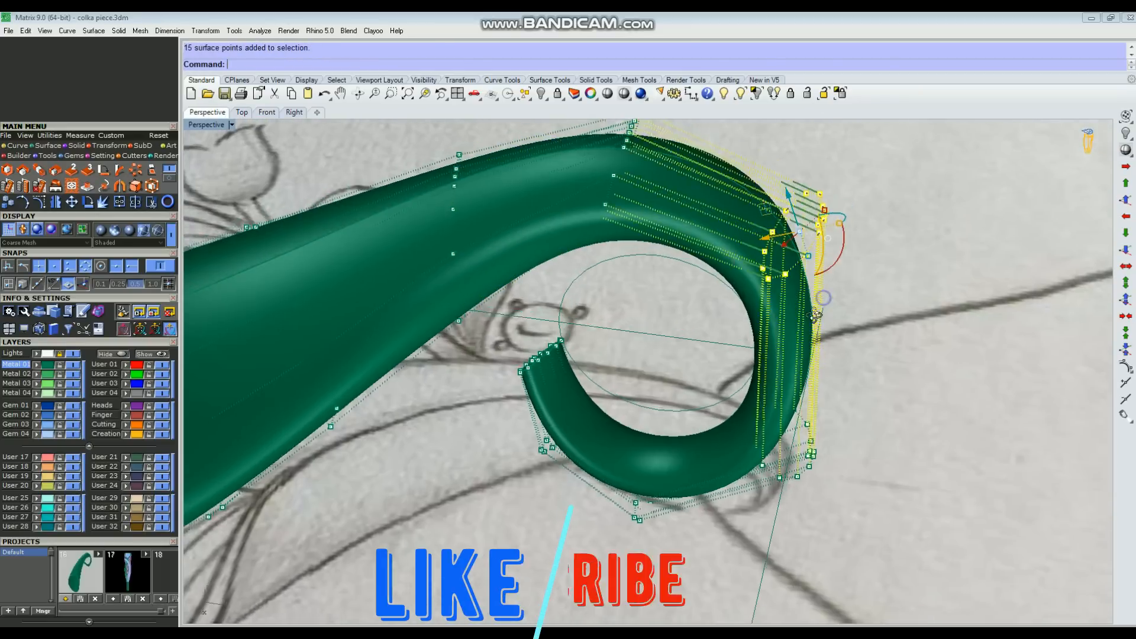
key("ctrl+F1")
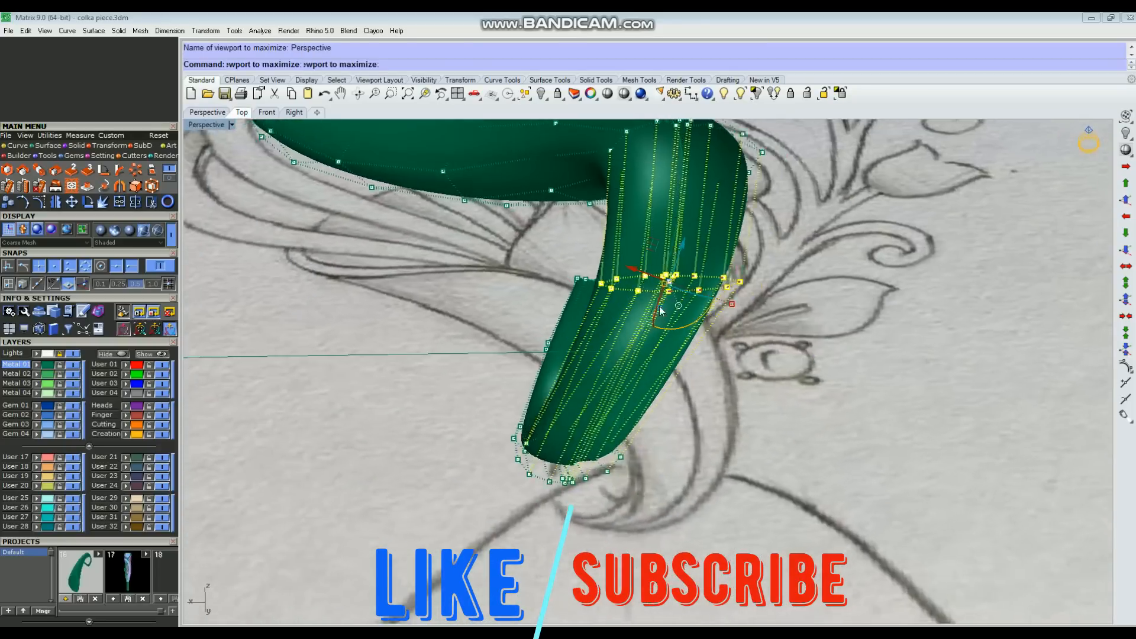
left_click(677, 283)
left_click(723, 208)
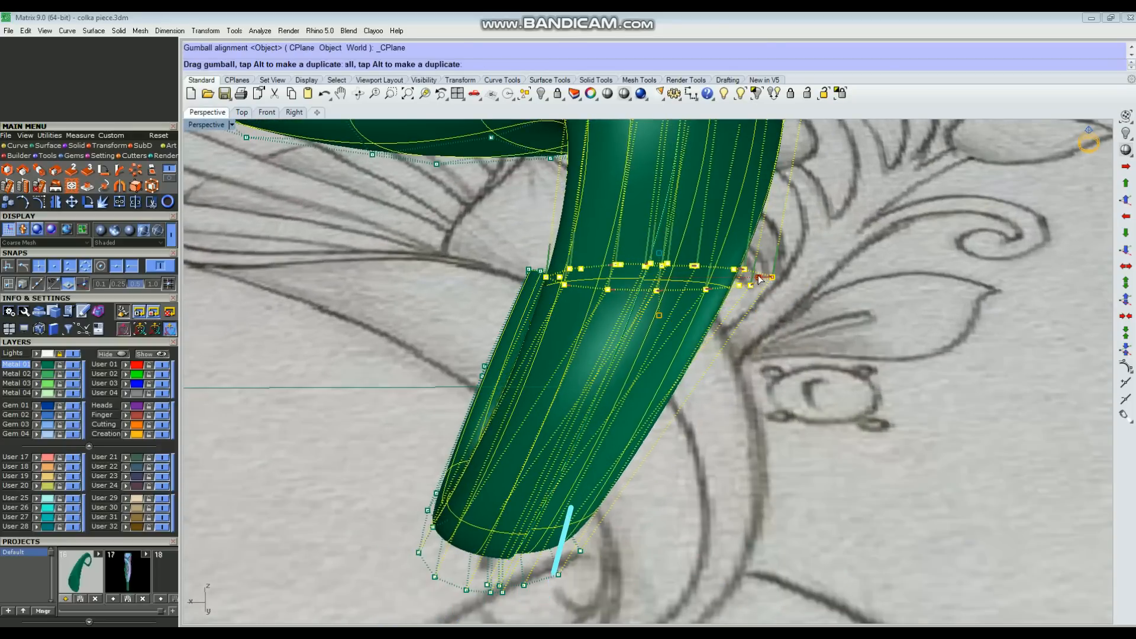
Step: Nudge the selected upper bend row slightly left in the Top view and fine-tune its width to the sketch
key("ctrl+F1")
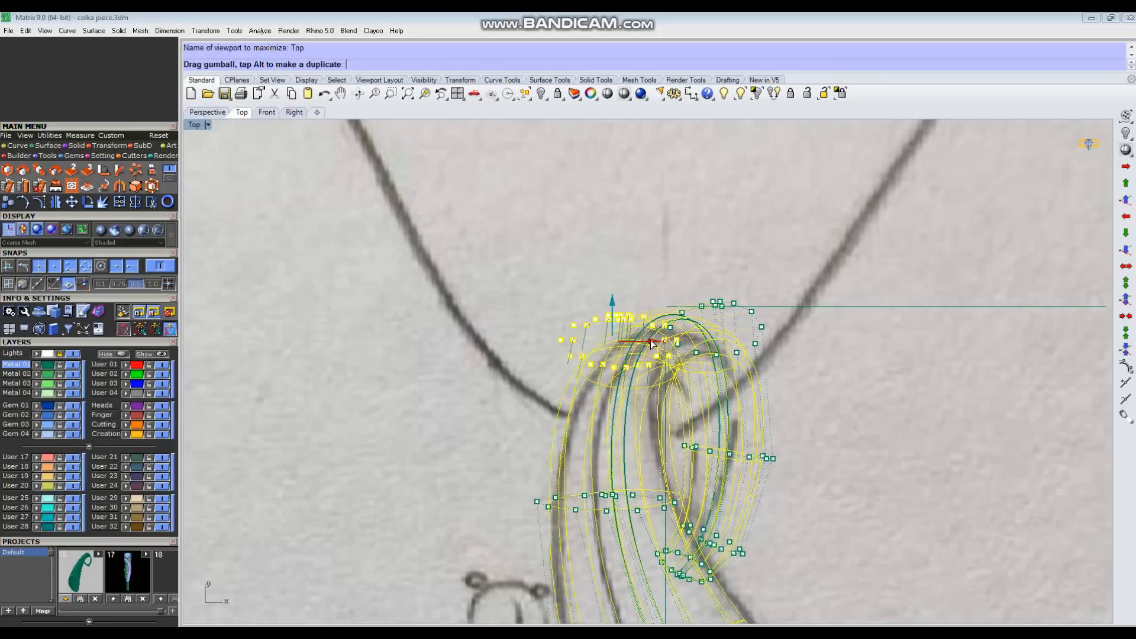
left_click_drag(645, 340, 642, 341)
scroll(583, 348, "up", 4)
left_click_drag(554, 339, 554, 339)
left_click(615, 474)
Step: Scale the row below the crest slightly narrower in the Top view and return the view to shaded display
scroll(615, 482, "down", 4)
right_click_drag(620, 500, 577, 367)
left_click_drag(449, 389, 655, 434)
scroll(545, 437, "up", 4)
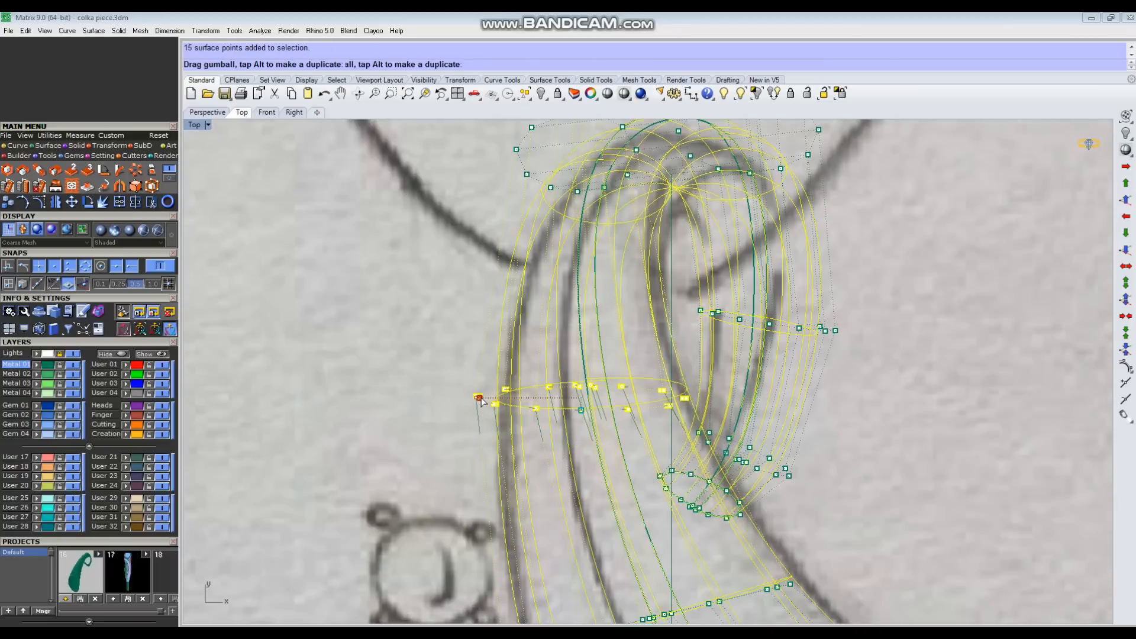
left_click_drag(486, 396, 486, 396)
scroll(541, 302, "down", 2)
left_click(624, 94)
scroll(656, 355, "down", 3)
right_click_drag(660, 381, 648, 298)
Step: Select the row beside the leaf tip, align the gumball to the object and fine-tune the row's width
scroll(546, 429, "up", 3)
left_click_drag(488, 462, 689, 395)
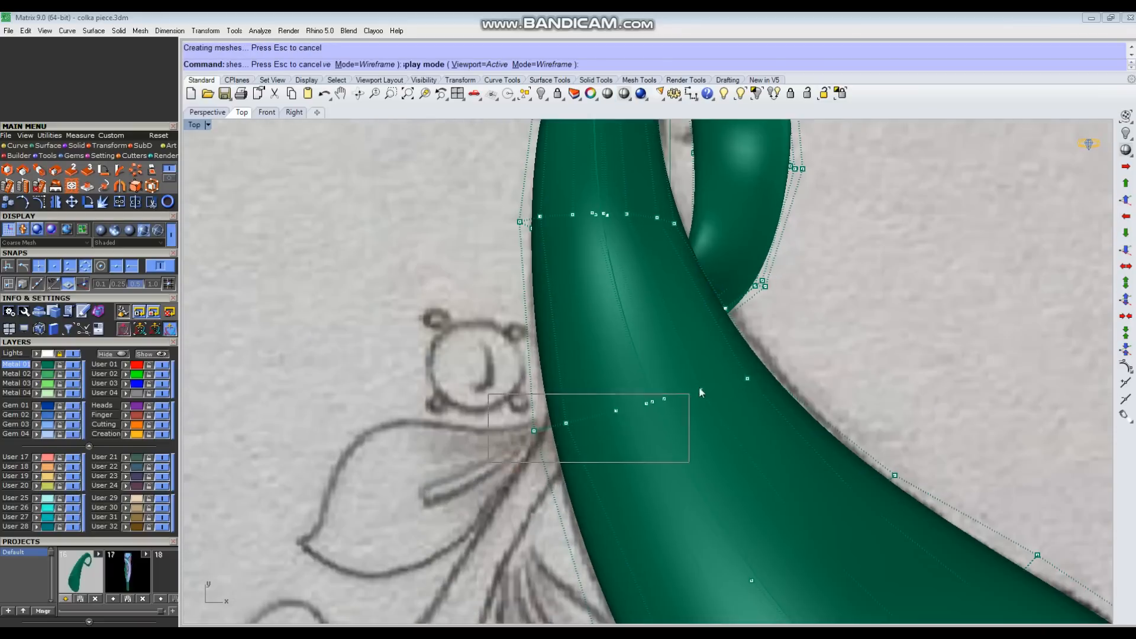
left_click(627, 421)
left_click(659, 348)
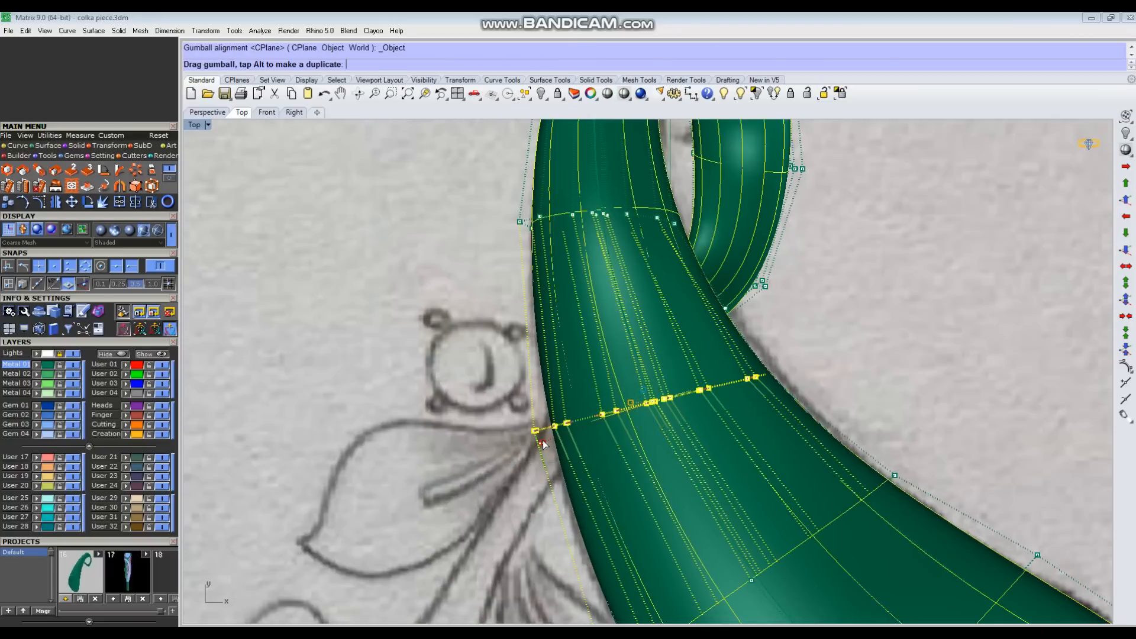
left_click(711, 397)
Step: Select the control-point row at the curl's lower outer bend and shift it slightly sideways
scroll(616, 388, "down", 4)
right_click_drag(616, 391, 597, 524)
scroll(679, 316, "up", 4)
left_click_drag(598, 182, 740, 293)
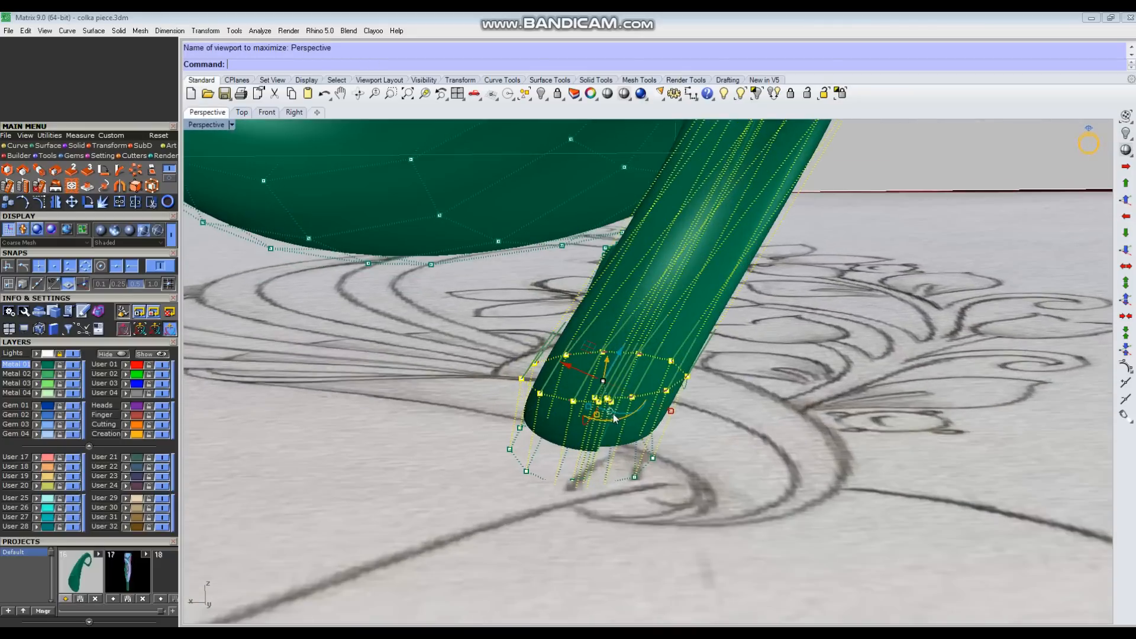
left_click(617, 403)
left_click(653, 312)
left_click_drag(689, 375, 685, 375)
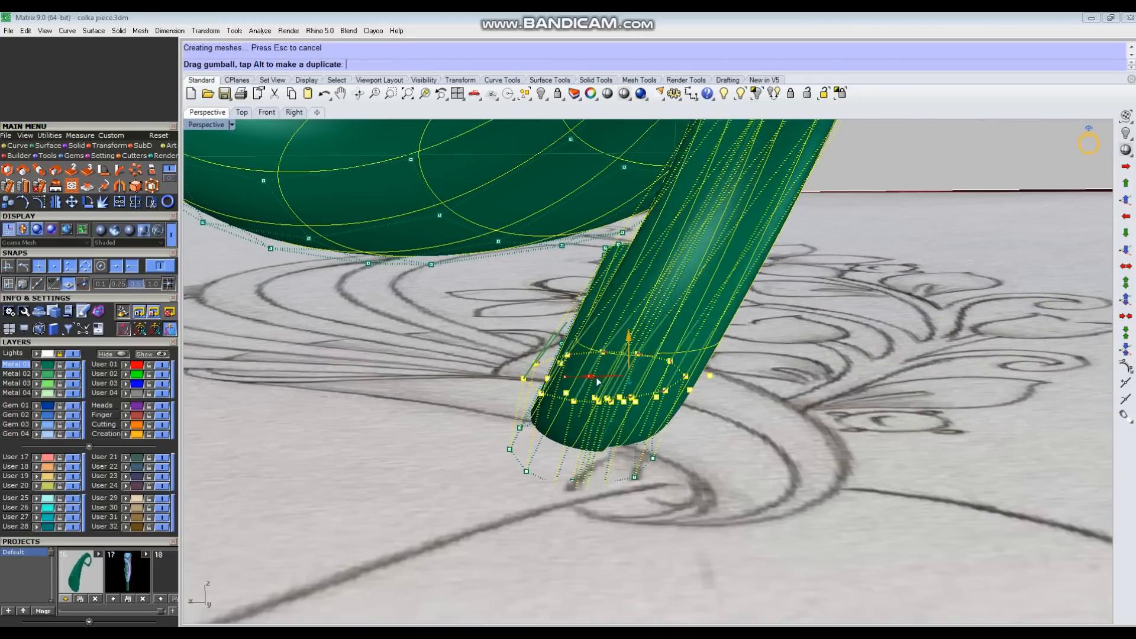
left_click_drag(596, 379, 594, 379)
Step: Select the row on the curl's returning arm, reposition the gumball along it and nudge the row inward
scroll(627, 396, "down", 5)
right_click_drag(720, 365, 729, 396)
key("ctrl+F1")
scroll(734, 391, "down", 4)
left_click(784, 375)
scroll(663, 373, "up", 6)
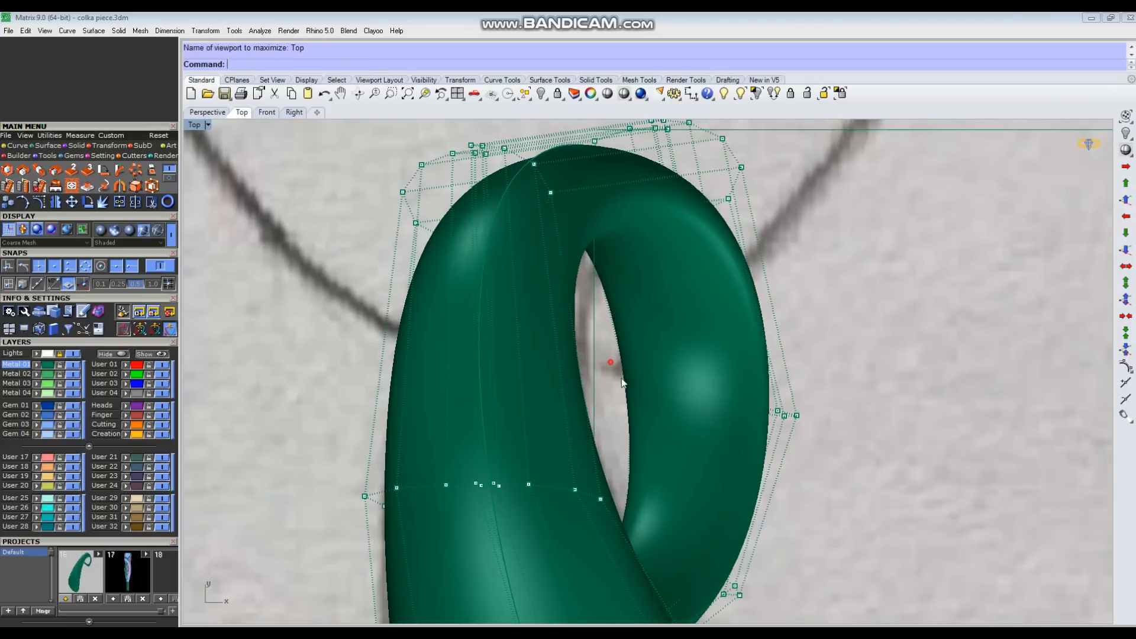
left_click_drag(611, 362, 828, 440)
scroll(643, 402, "up", 2)
left_click_drag(649, 406, 778, 398)
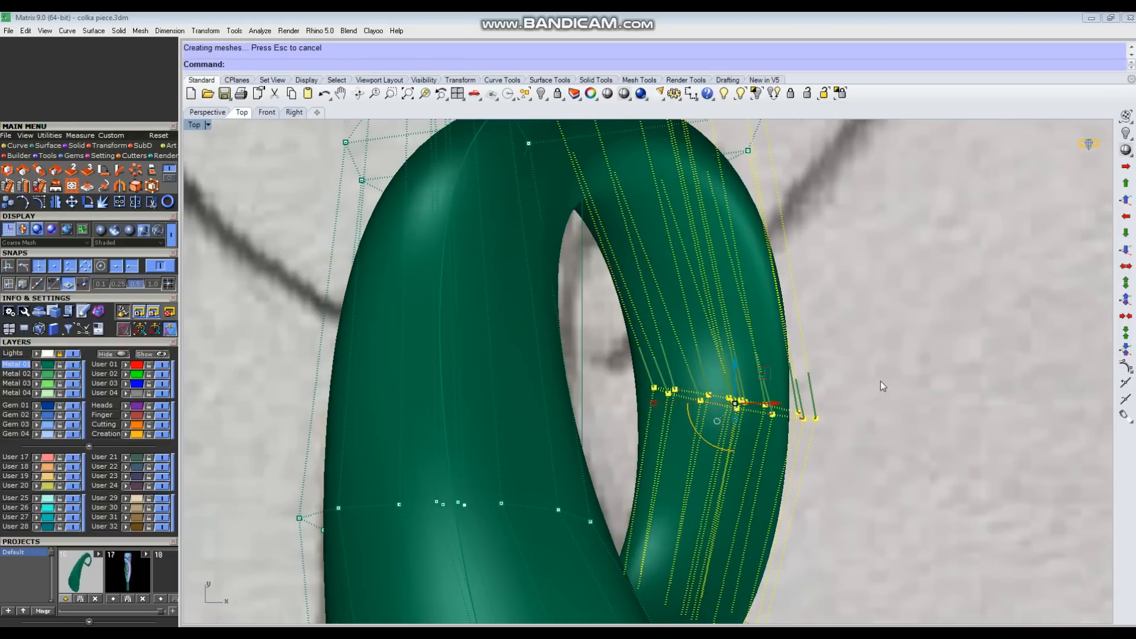
left_click(715, 420)
left_click(751, 339)
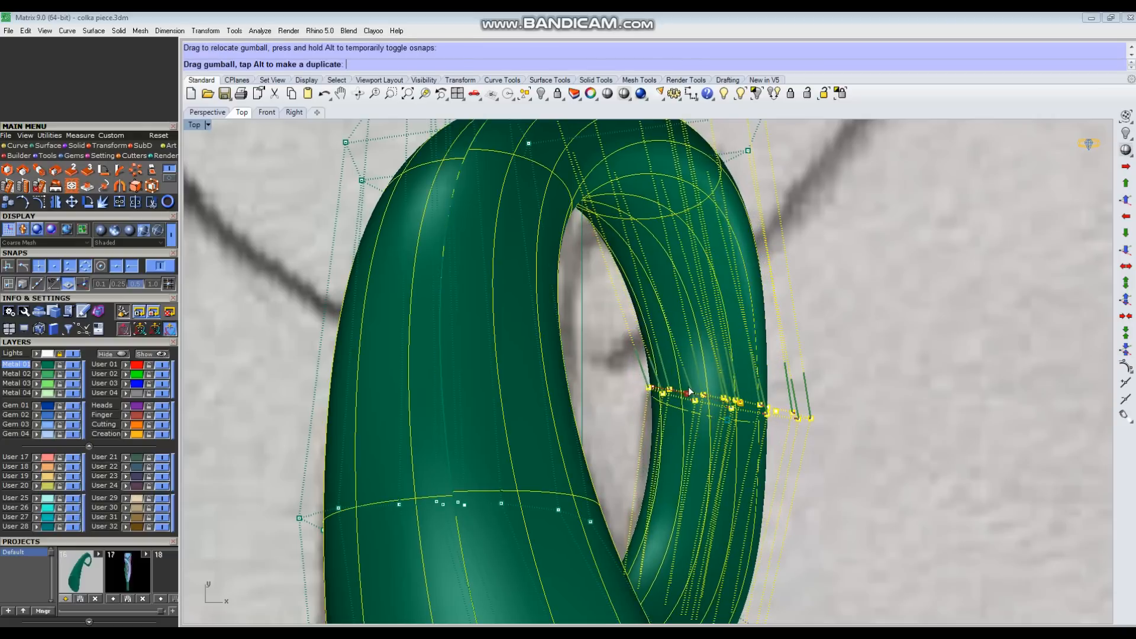
left_click_drag(689, 392, 687, 391)
key("Escape")
Step: Select a control-point row on the curl in the Perspective view, move it sideways and check the loop from the top
scroll(687, 318, "down", 5)
key("ctrl+F4")
scroll(568, 323, "up", 4)
left_click_drag(547, 299, 675, 441)
scroll(606, 382, "up", 4)
left_click_drag(678, 363, 651, 364)
key("Escape")
right_click_drag(654, 370, 739, 445)
key("ctrl+F1")
scroll(657, 396, "up", 7)
left_click_drag(365, 389, 550, 414)
left_click(895, 403)
Step: Reselect the row on the curl's returning arm in the Top view and nudge it slightly left
scroll(719, 364, "down", 6)
right_click_drag(748, 379, 739, 327)
scroll(669, 296, "up", 4)
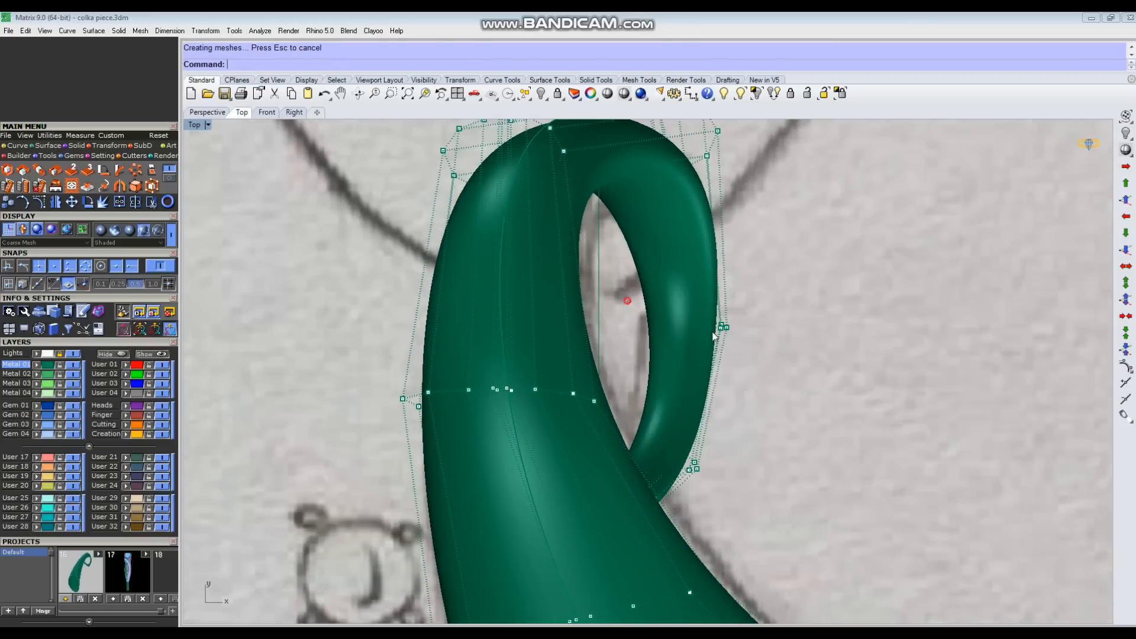
left_click_drag(626, 296, 742, 352)
scroll(667, 318, "up", 2)
left_click_drag(654, 323, 653, 323)
left_click_drag(738, 324, 733, 323)
key("Escape")
Step: Select the row where the curl passes behind the horn and shift it inward to smooth the returning arm
scroll(623, 448, "up", 2)
left_click_drag(612, 430, 767, 536)
scroll(692, 521, "up", 2)
left_click_drag(711, 509, 698, 500)
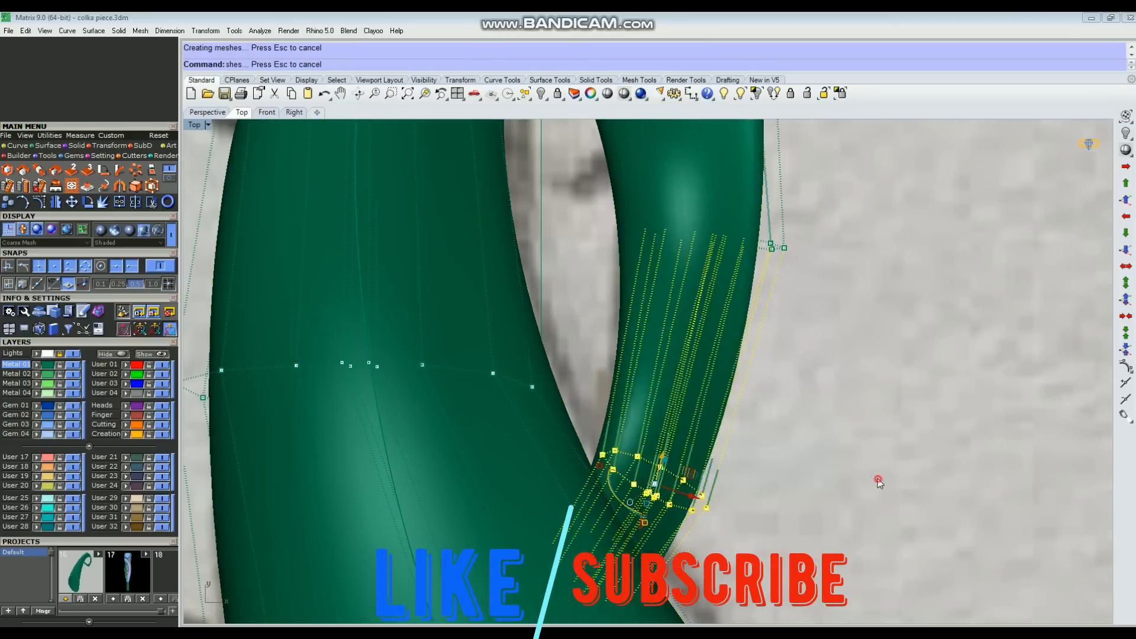
left_click(878, 484)
scroll(743, 441, "down", 5)
scroll(643, 212, "up", 3)
left_click_drag(747, 269, 723, 270)
scroll(657, 317, "down", 7)
left_click(787, 381)
Step: Select the row at the bottom of the curl in the Right view and nudge it toward the guide circle's curvature
key("ctrl+F4")
right_click_drag(787, 382, 681, 326)
key("ctrl+F3")
scroll(680, 326, "down", 3)
key("ctrl+F4")
key("ctrl+F3")
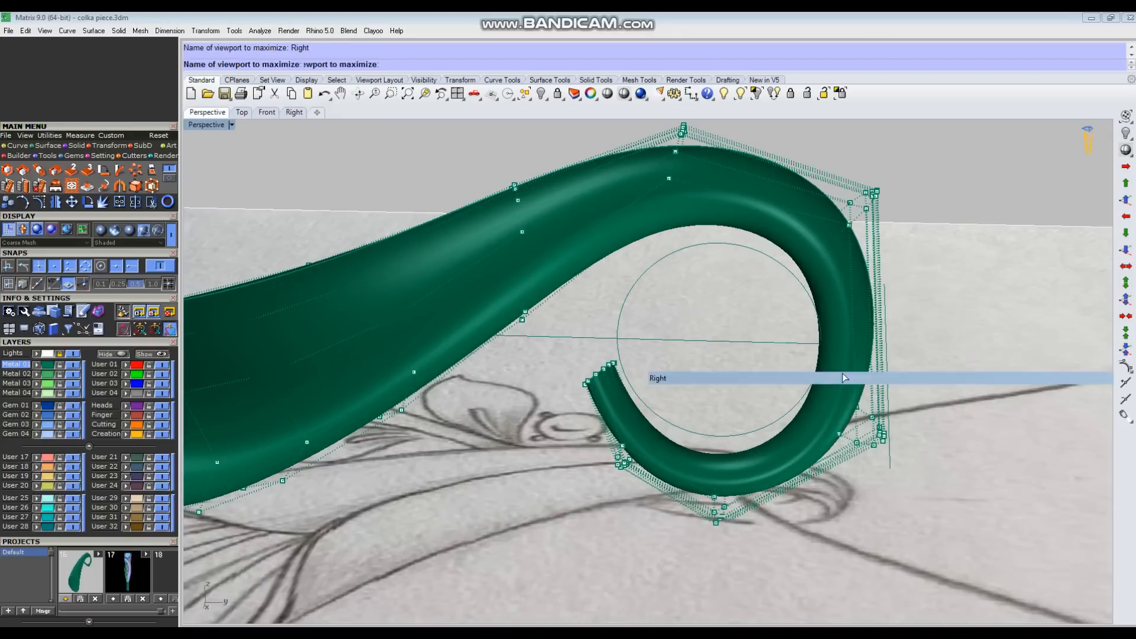
scroll(703, 358, "up", 4)
scroll(701, 354, "up", 2)
right_click_drag(701, 354, 749, 284)
left_click_drag(547, 435, 678, 580)
left_click_drag(642, 490, 635, 487)
left_click(679, 317)
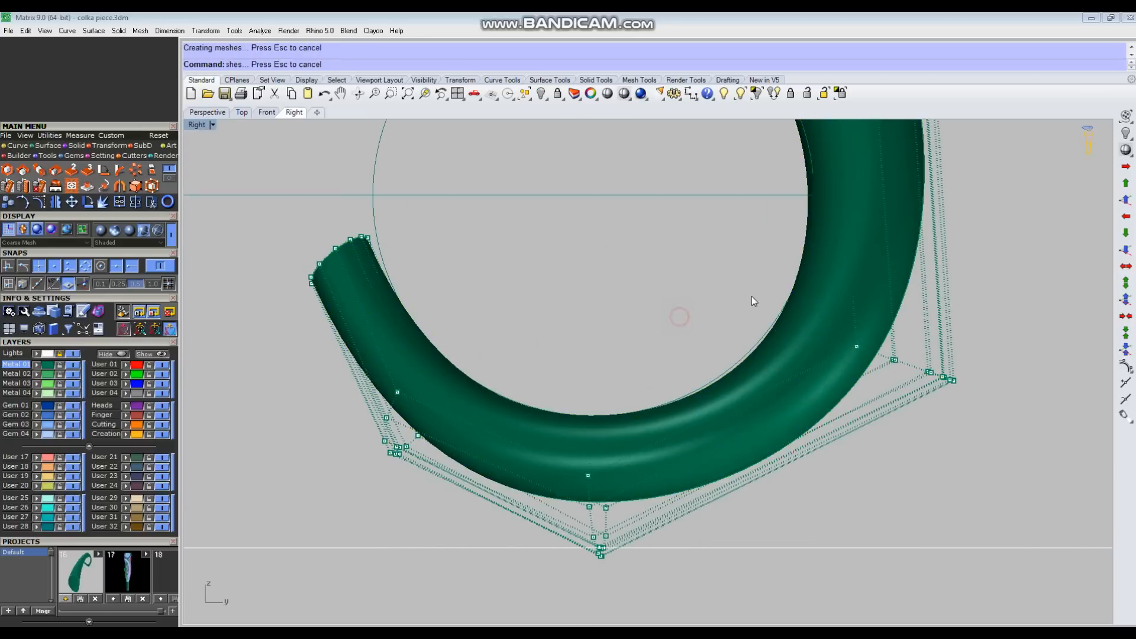
left_click_drag(897, 323, 896, 319)
left_click(793, 261)
Step: Inspect the horn's full side profile and the curl's fit around the guide circle
scroll(796, 260, "down", 4)
right_click_drag(797, 261, 761, 375)
scroll(758, 381, "down", 4)
mouse_move(728, 243)
left_mouse_down()
mouse_move(819, 320)
mouse_move(728, 260)
left_mouse_up()
scroll(805, 290, "up", 4)
left_click(852, 332)
scroll(864, 343, "down", 4)
right_click_drag(850, 331, 851, 357)
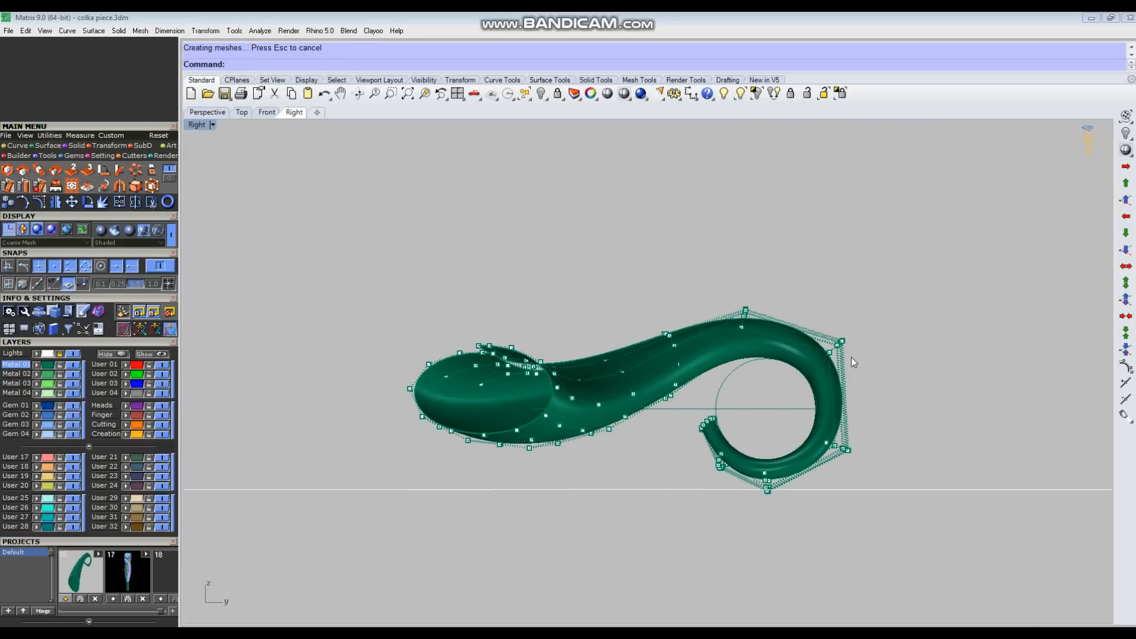
Step: In the Top view, select the control-point row level with the upper leaf and shift it slightly right to match the sketch outline
key("ctrl+F1")
scroll(687, 343, "down", 6)
right_click_drag(729, 387, 704, 339)
scroll(682, 396, "up", 4)
right_click_drag(677, 428, 663, 421)
scroll(654, 381, "up", 4)
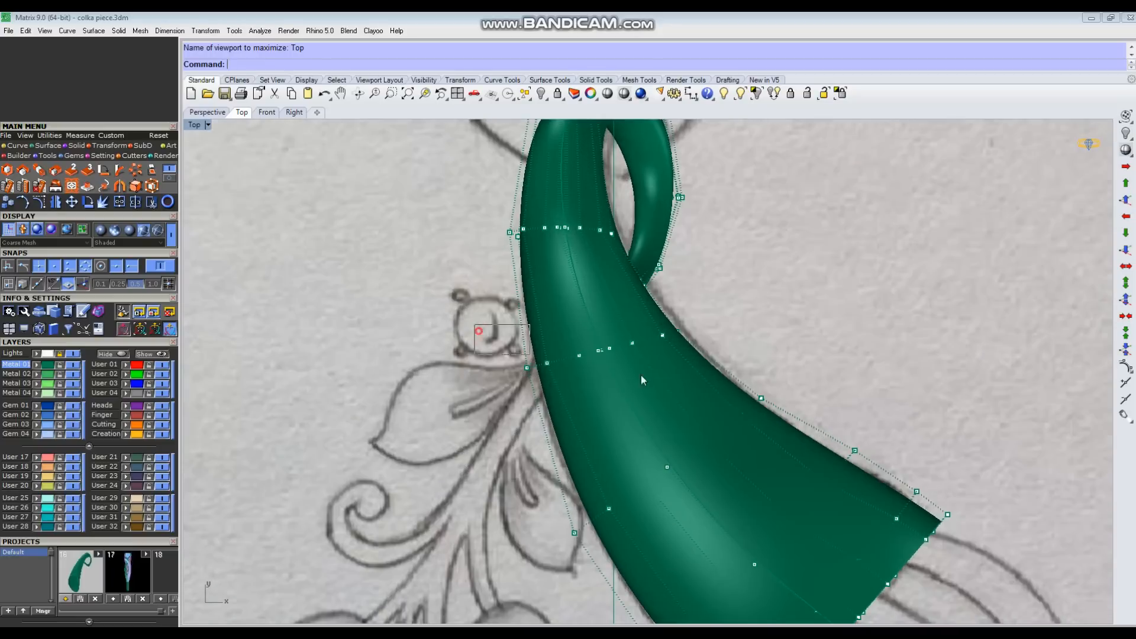
left_click_drag(486, 323, 696, 388)
scroll(586, 355, "up", 6)
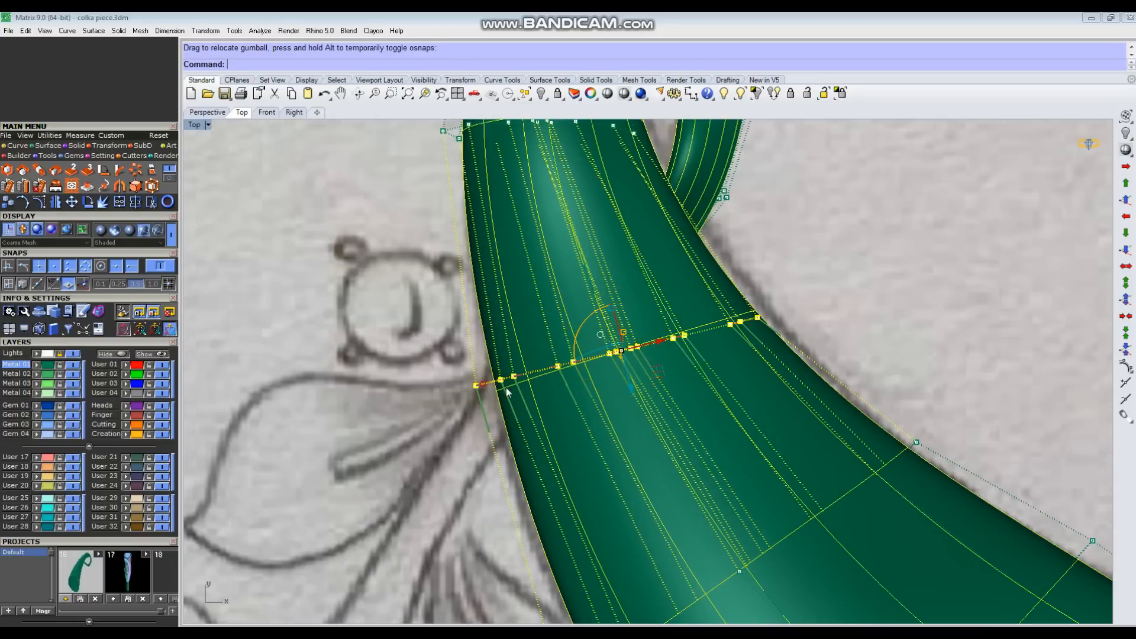
left_click_drag(664, 344, 670, 342)
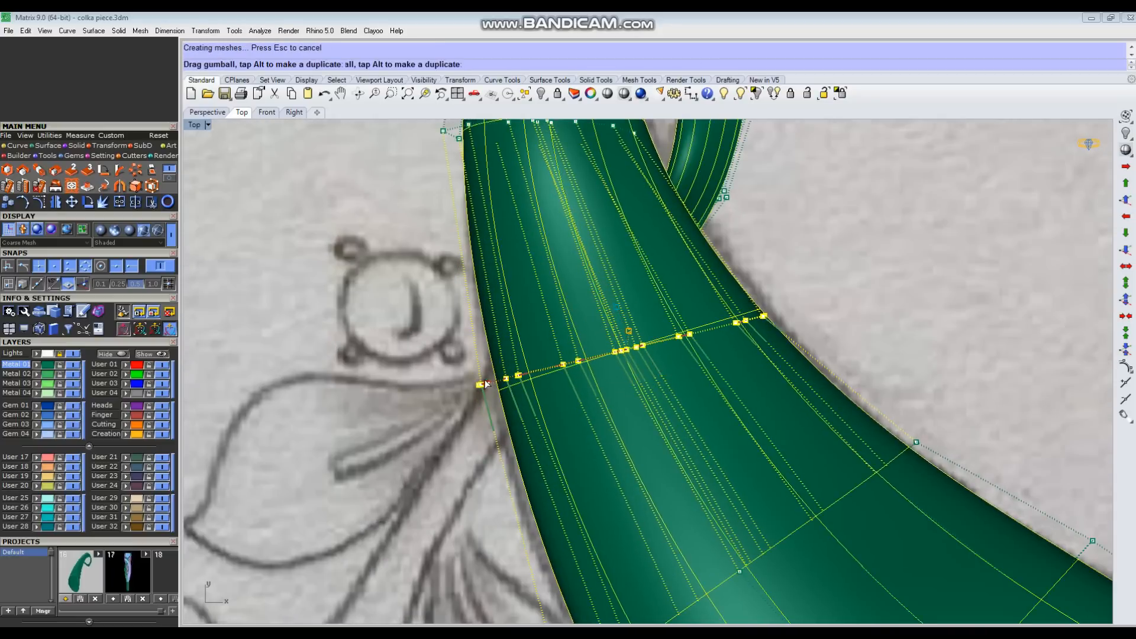
left_click_drag(482, 380, 481, 381)
left_click_drag(670, 339, 673, 338)
Step: Nudge a neighbouring control-point row on the horn slightly in the Top view to follow the sketched edge
left_click(769, 476)
scroll(770, 479, "down", 6)
right_click_drag(770, 479, 677, 379)
left_click_drag(540, 507, 612, 467)
left_click_drag(703, 402, 705, 400)
left_click(876, 497)
Step: Hide the reference sketch by turning off the Lights layer, with the curl's open tip shown in the Perspective view
scroll(875, 497, "down", 4)
right_click_drag(876, 497, 518, 503)
scroll(816, 416, "down", 4)
key("F8")
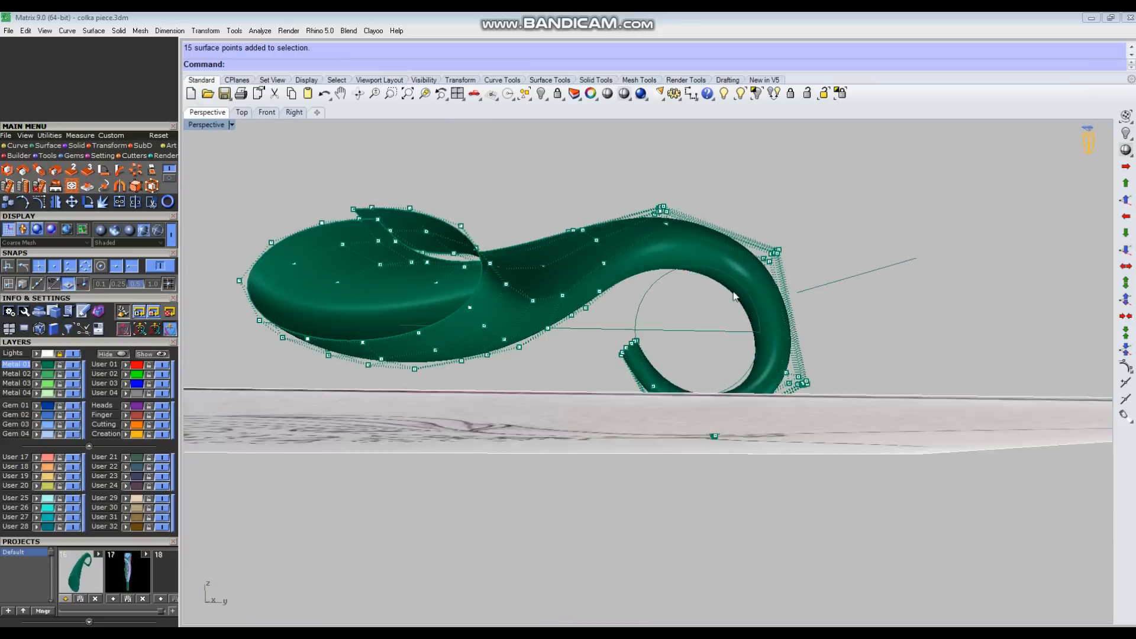
scroll(623, 425, "up", 5)
scroll(623, 425, "up", 5)
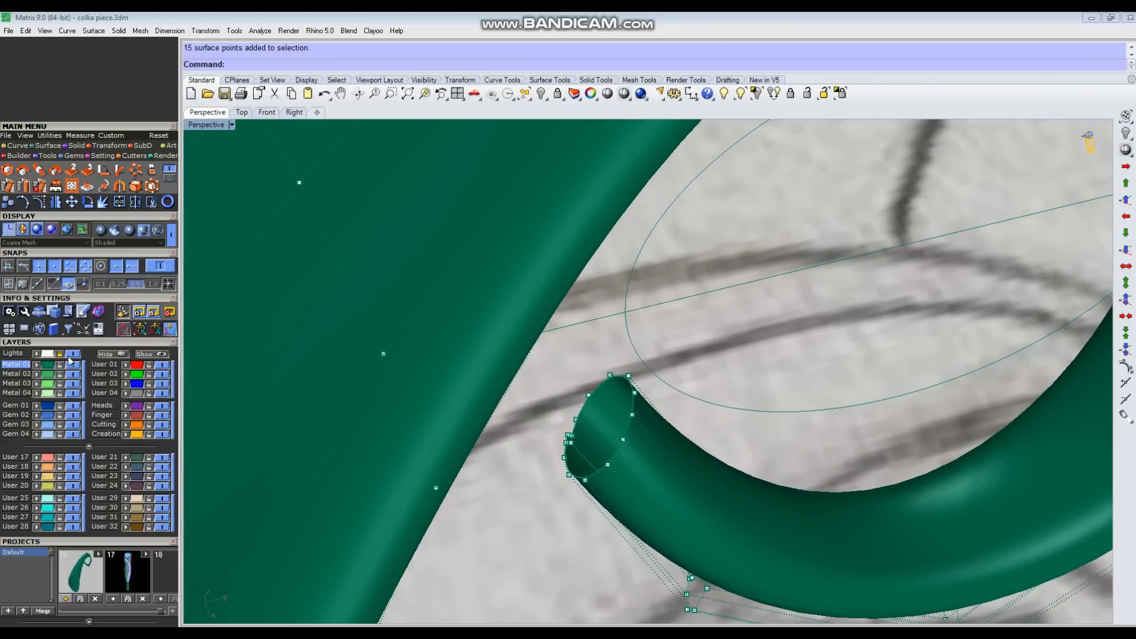
left_click(73, 354)
Step: Select the control-point row at the curl's open tip, align the gumball to Object, and adjust the row slightly in the Right view
scroll(653, 468, "down", 5)
scroll(641, 499, "up", 4)
right_click_drag(652, 468, 519, 349)
left_click_drag(519, 349, 657, 234)
scroll(645, 254, "up", 4)
right_click_drag(645, 255, 623, 277)
left_click(586, 234)
left_click(628, 139)
key("ctrl+F3")
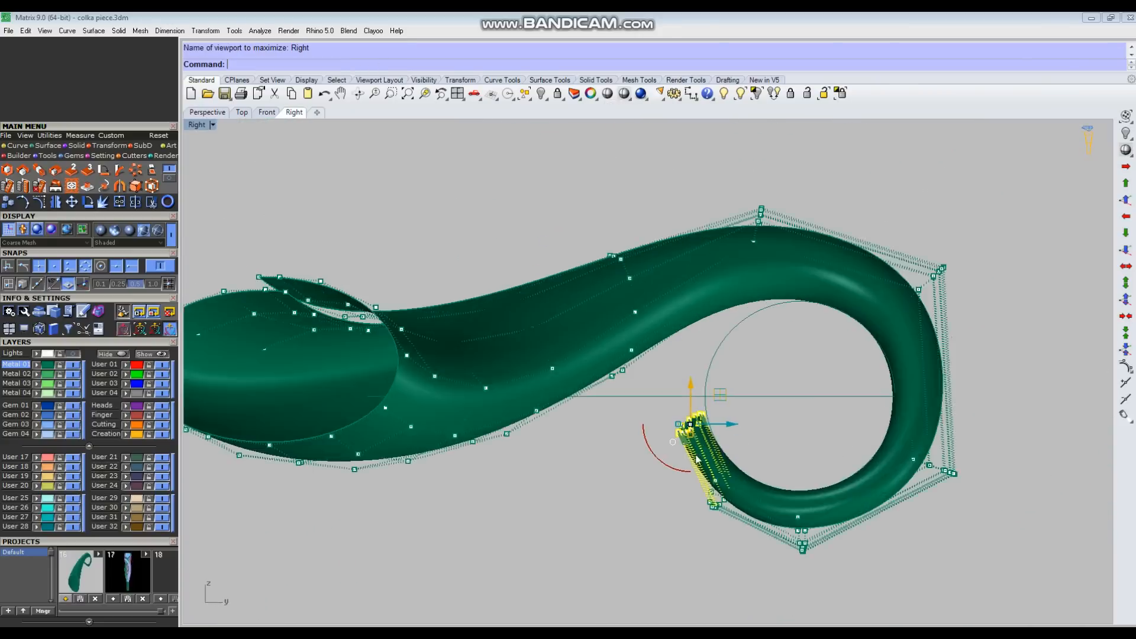
scroll(692, 435, "up", 8)
left_click(674, 406)
left_click(716, 323)
scroll(635, 442, "up", 5)
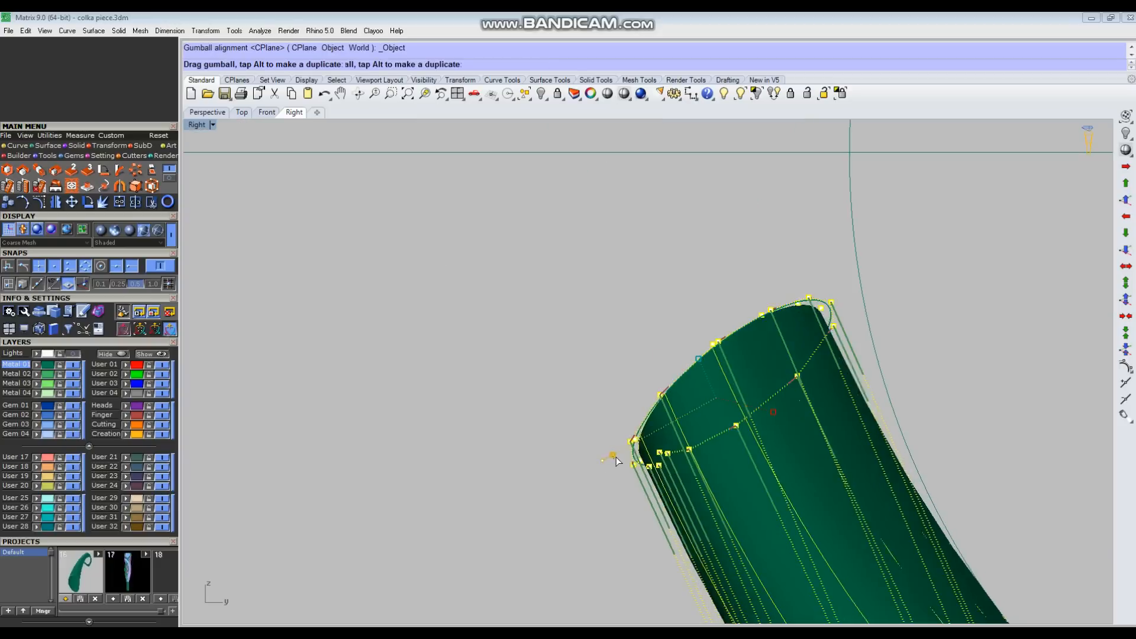
left_click_drag(615, 461, 621, 458)
scroll(583, 329, "down", 5)
Step: Select the row just before the curl's tip in the Perspective view and nudge it to smooth the returning arm
key("ctrl+F4")
scroll(566, 379, "down", 3)
right_click_drag(565, 386, 565, 435)
left_click(566, 446)
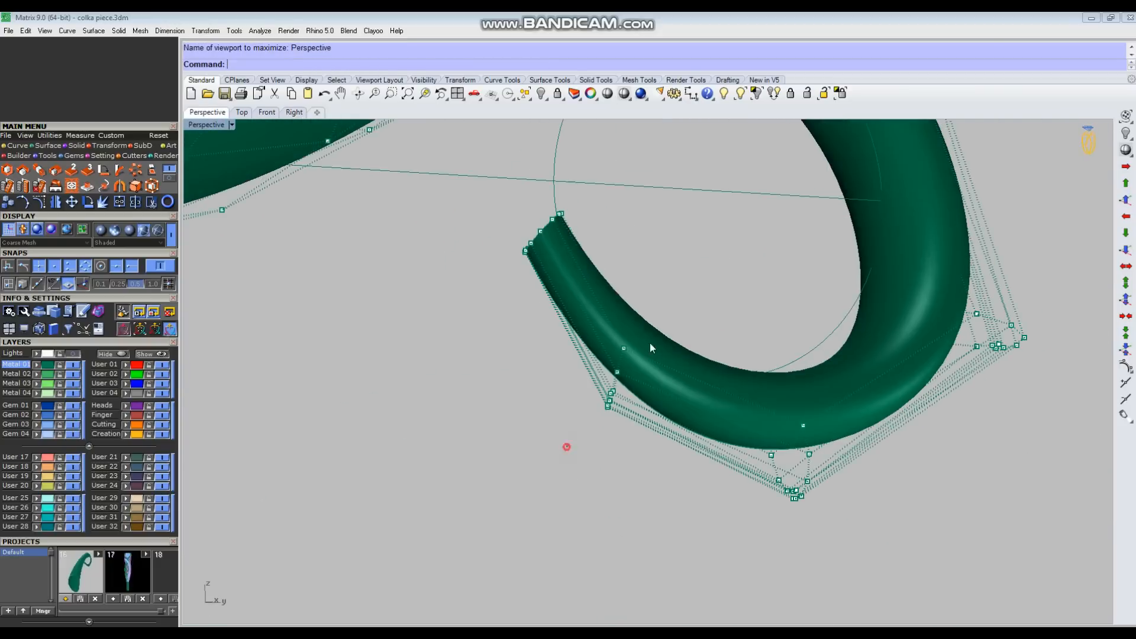
left_click_drag(602, 402, 645, 332)
scroll(635, 379, "up", 6)
left_click_drag(518, 439, 520, 437)
scroll(532, 439, "down", 5)
Step: Select the row at the bottom of the curl and nudge it very slightly in the Perspective view
right_click_drag(615, 444, 694, 460)
left_click(695, 461)
left_click_drag(722, 499, 723, 500)
left_click(949, 467)
Step: Orbit around the curl, select the row on its returning arm, and shift it in small amounts to even out the bend
scroll(948, 466, "down", 5)
right_click_drag(948, 466, 673, 358)
left_click_drag(674, 358, 728, 423)
scroll(710, 385, "down", 5)
right_click_drag(711, 384, 716, 269)
scroll(716, 269, "up", 6)
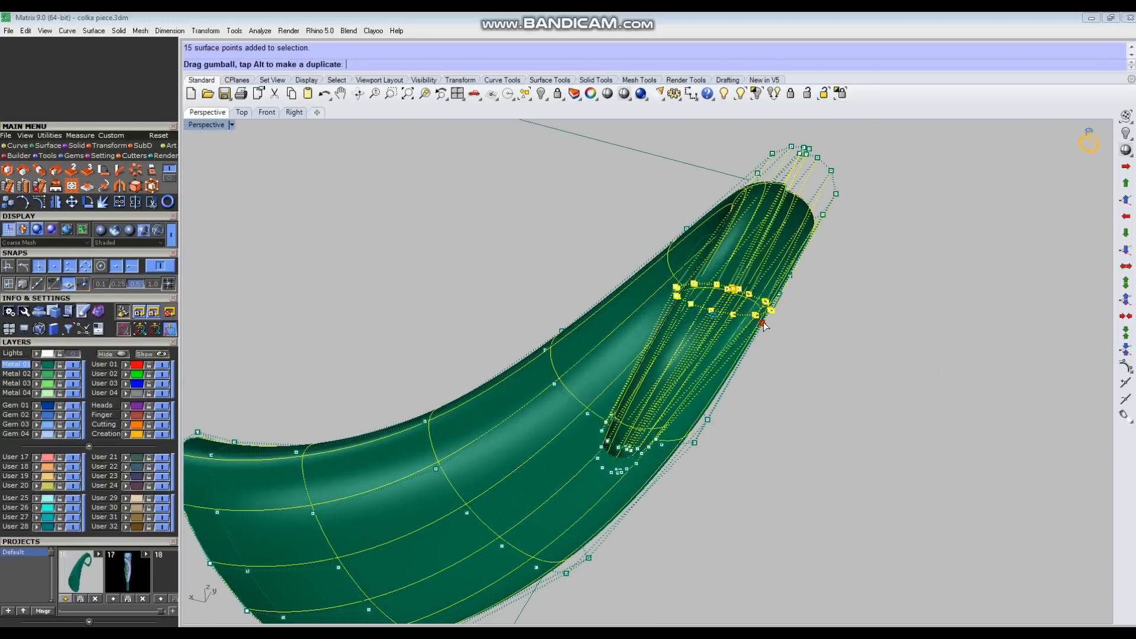
left_click_drag(764, 326, 763, 324)
scroll(760, 319, "up", 3)
key("ctrl+F4")
right_click_drag(771, 306, 700, 291)
scroll(700, 292, "up", 6)
left_click_drag(702, 279, 683, 277)
scroll(682, 277, "down", 8)
right_click_drag(683, 277, 716, 378)
left_click(936, 436)
Step: Select the row at the curl's upper outer bend in the Perspective view and nudge it slightly outward
right_click_drag(936, 435, 579, 194)
left_click_drag(679, 241, 763, 361)
scroll(723, 354, "up", 4)
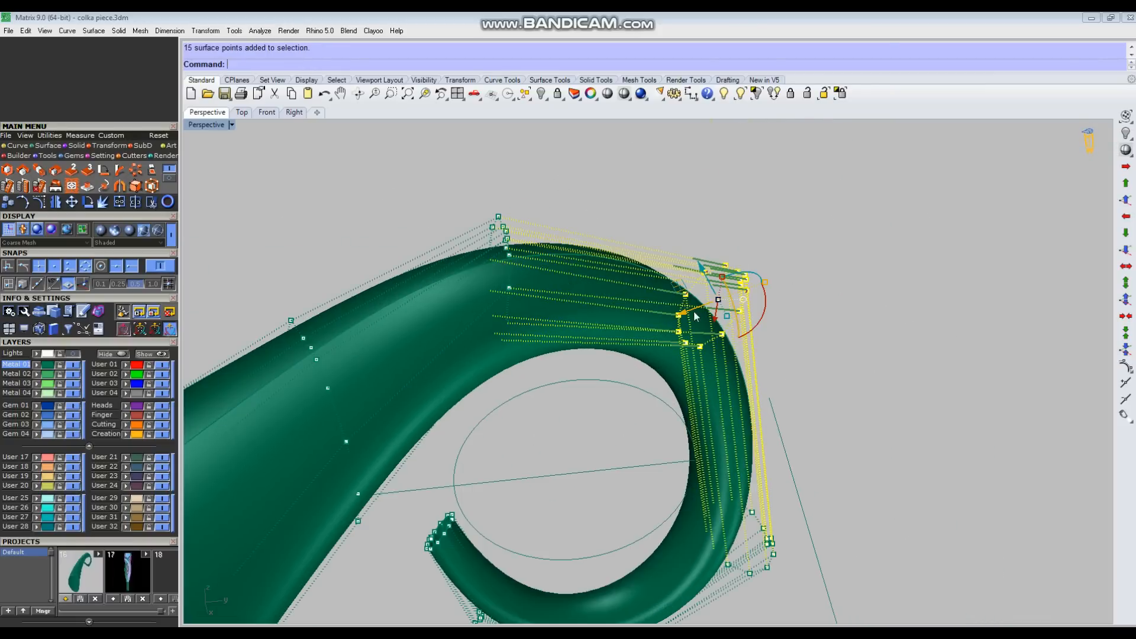
left_click_drag(693, 314, 699, 312)
Step: In the Top view with the sketch shown again, select the row at the back of the loop and move it slightly down
key("ctrl+F1")
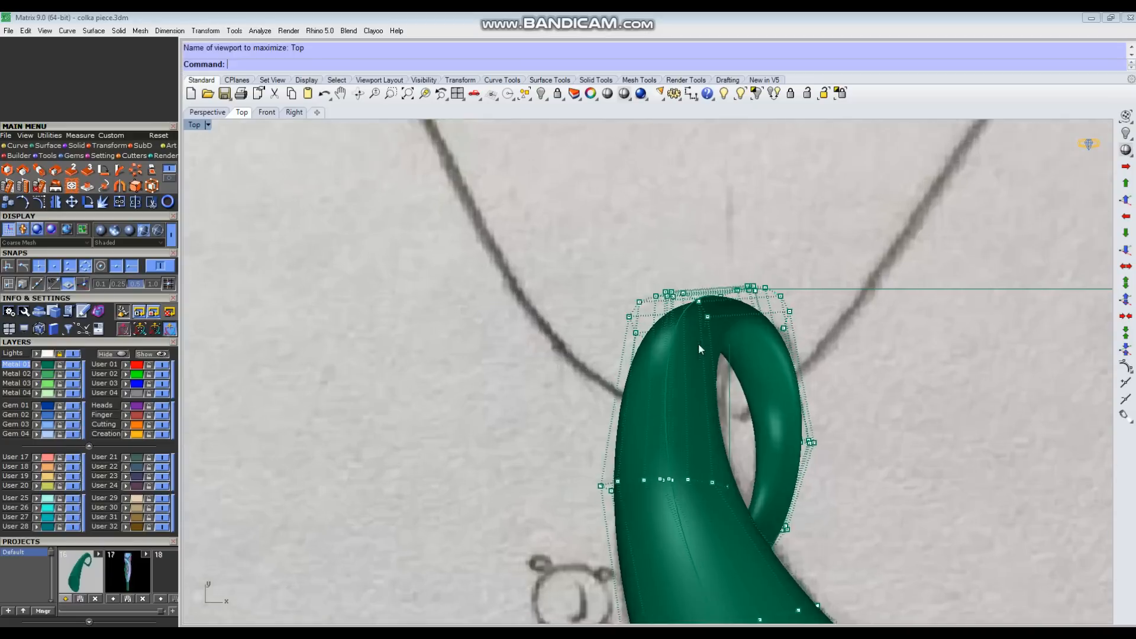
right_click_drag(698, 345, 671, 361)
scroll(689, 287, "up", 4)
left_click_drag(670, 261, 819, 408)
scroll(675, 356, "up", 8)
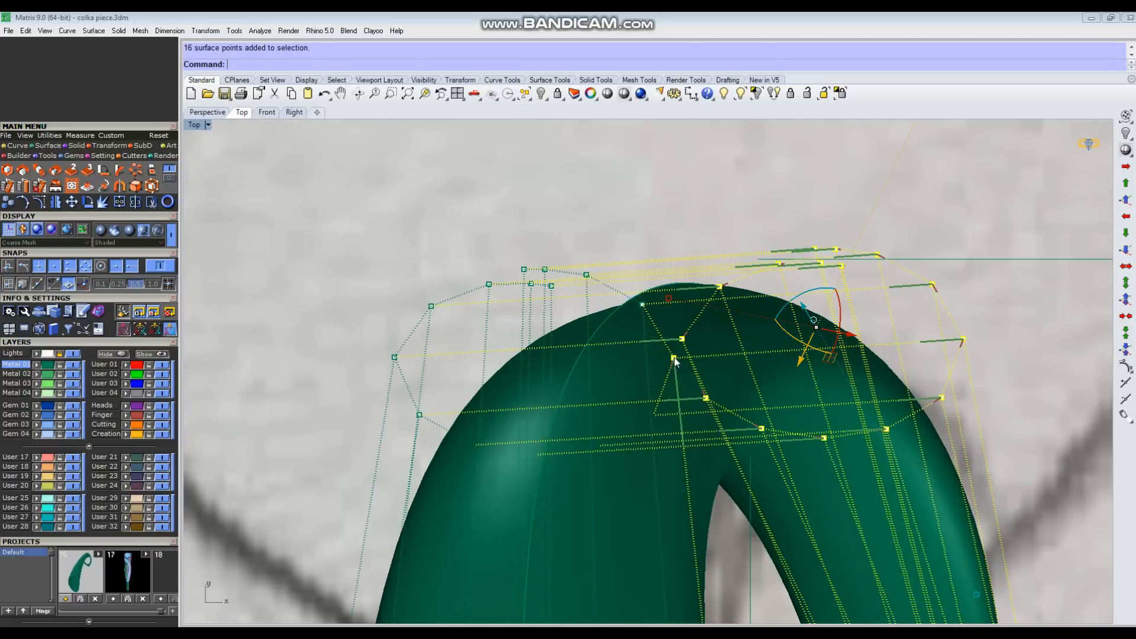
left_click(673, 357, "ctrl")
scroll(674, 357, "down", 6)
scroll(808, 365, "down", 4)
right_click(883, 377)
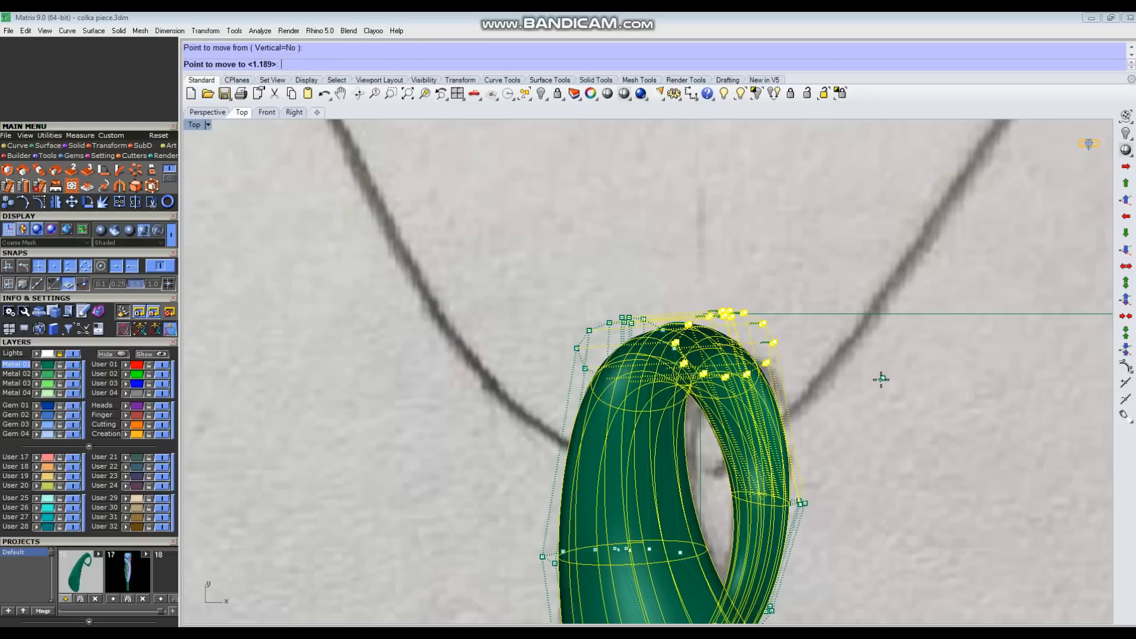
left_click(887, 390)
Step: Inspect the whole horn against the pendant sketch in the Top and Perspective views
scroll(887, 390, "down", 6)
right_click_drag(876, 387, 690, 347)
scroll(763, 370, "down", 6)
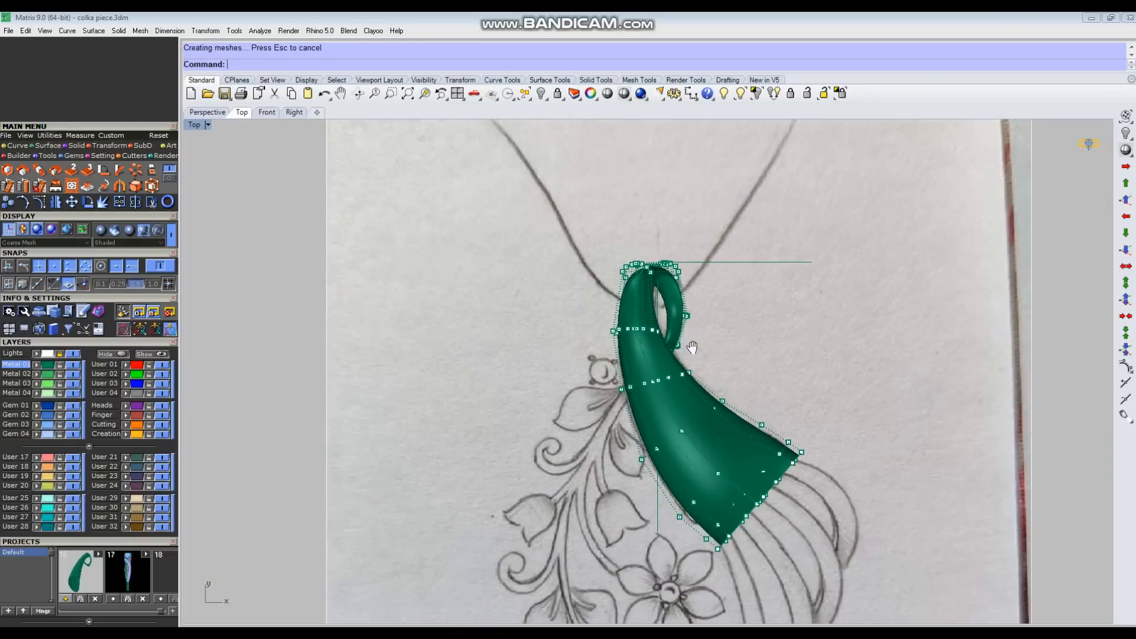
key("ctrl+F4")
right_click_drag(769, 354, 755, 390)
scroll(778, 376, "down", 8)
key("ctrl+F1")
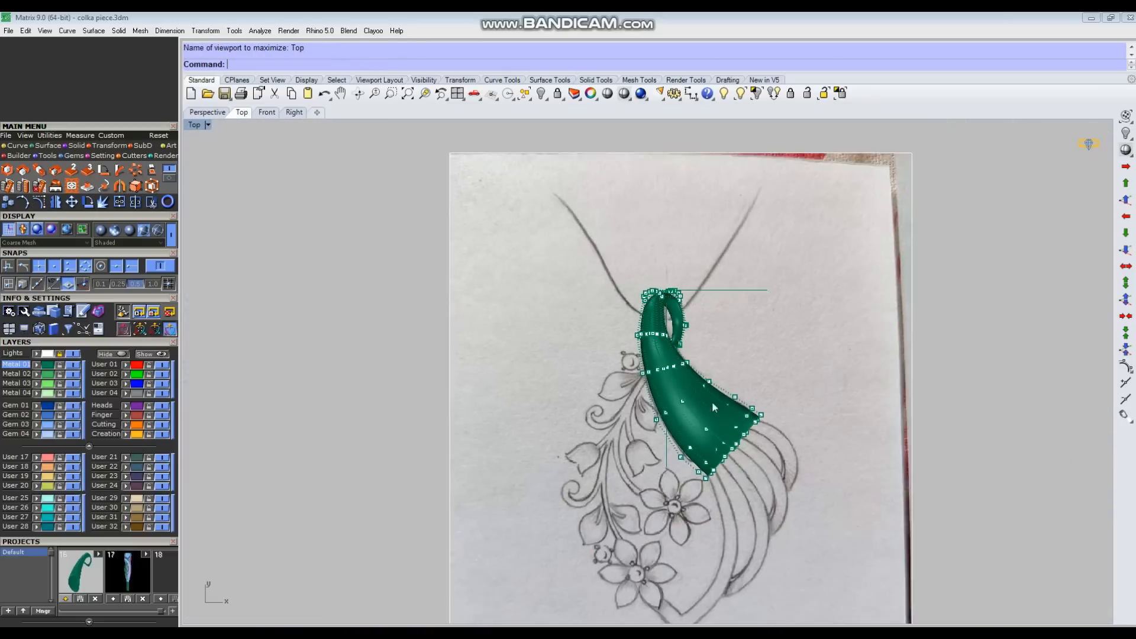
scroll(681, 400, "up", 5)
right_click_drag(672, 408, 639, 402)
Step: Turn off the Lights layer again to hide the reference sketch in the Perspective view
key("ctrl+F4")
right_click_drag(737, 309, 754, 311)
left_click(74, 354)
right_click_drag(683, 420, 734, 413)
Step: Select a row on the lower part of the curl and nudge it slightly up toward the guide circle
scroll(676, 473, "up", 9)
mouse_move(629, 451)
right_mouse_down()
mouse_move(635, 339)
mouse_move(619, 331)
right_mouse_up()
left_click_drag(682, 530, 782, 397)
scroll(741, 449, "up", 2)
left_click_drag(730, 424, 730, 417)
left_click(677, 230)
Step: Select the row just before the curl's tip in the Right view and fit it to the guide circle
left_click_drag(522, 439, 608, 339)
scroll(602, 359, "up", 4)
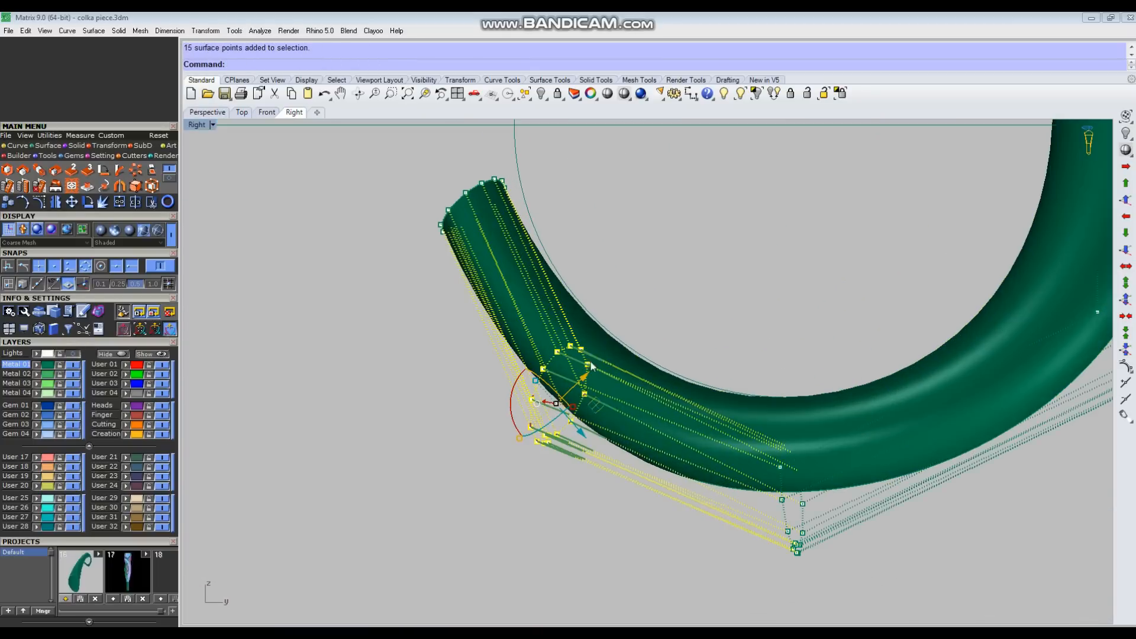
scroll(593, 403, "down", 5)
Step: Select the row at the curl's upper outer corner in the Right view and shift it slightly down
left_click_drag(725, 162, 910, 375)
scroll(806, 294, "up", 4)
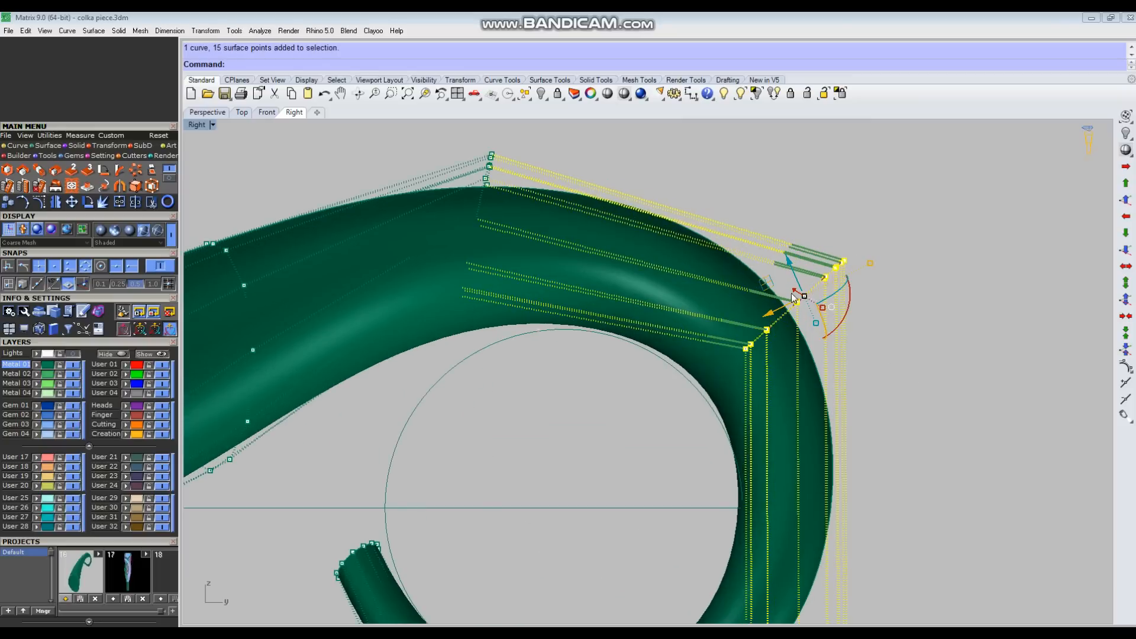
left_click_drag(772, 289, 772, 293)
left_click(690, 293)
Step: Select the row on the curl's lower side in the Right view and raise it slightly toward the guide circle
scroll(690, 292, "down", 4)
right_click_drag(690, 292, 685, 265)
left_click_drag(673, 443, 884, 558)
scroll(781, 492, "up", 4)
left_click_drag(750, 468, 749, 461)
left_click(819, 453)
Step: Shift the control-point row on the horn's neck ahead of the curl slightly down in the Right view
scroll(819, 454, "down", 7)
left_click_drag(684, 334, 637, 242)
scroll(637, 242, "up", 7)
left_click_drag(631, 371, 633, 374)
left_click(807, 329)
scroll(807, 332, "down", 4)
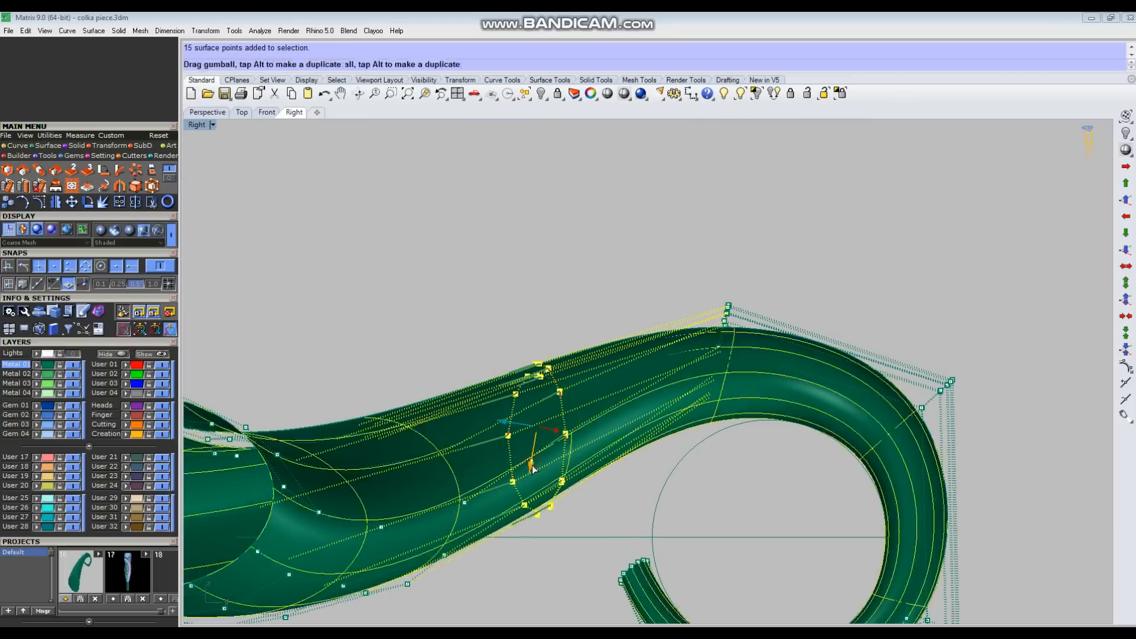
left_click_drag(532, 467, 532, 471)
left_click(705, 371)
Step: In the Perspective view, select the row below the curl's open tip and shift it sideways to straighten the returning arm
scroll(706, 371, "down", 7)
key("ctrl+F4")
scroll(749, 417, "down", 5)
right_click_drag(747, 426, 641, 373)
scroll(762, 497, "up", 4)
scroll(640, 373, "up", 3)
left_click_drag(592, 354, 726, 414)
right_click_drag(726, 414, 603, 486)
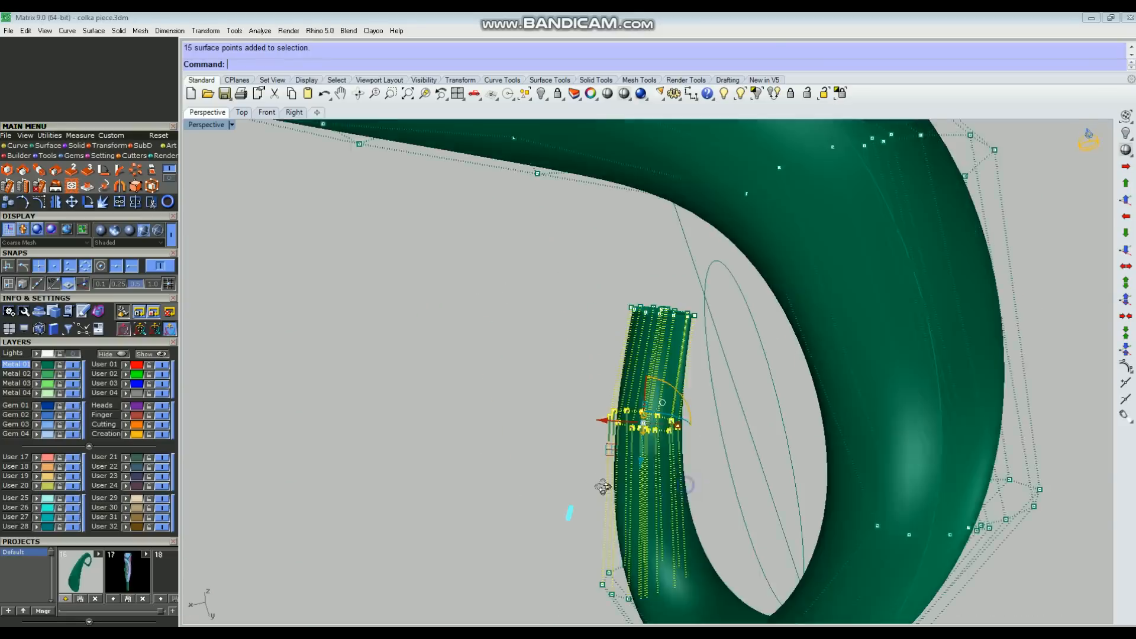
scroll(679, 441, "up", 6)
left_click_drag(691, 437, 709, 440)
left_click(524, 317)
Step: Select the bottom row of the curl, shift it sideways, and raise it slightly toward the guide circle
scroll(523, 318, "down", 8)
right_click_drag(523, 317, 510, 378)
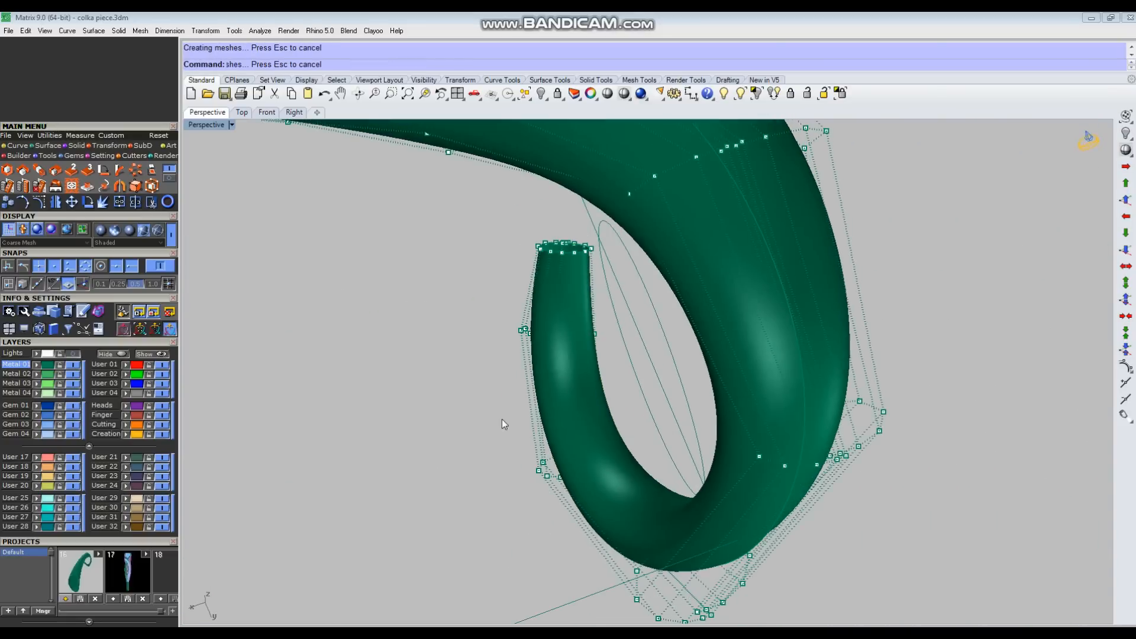
left_click_drag(501, 419, 636, 491)
scroll(613, 454, "up", 4)
left_click_drag(597, 440, 620, 434)
scroll(441, 448, "down", 7)
right_click_drag(441, 449, 527, 408)
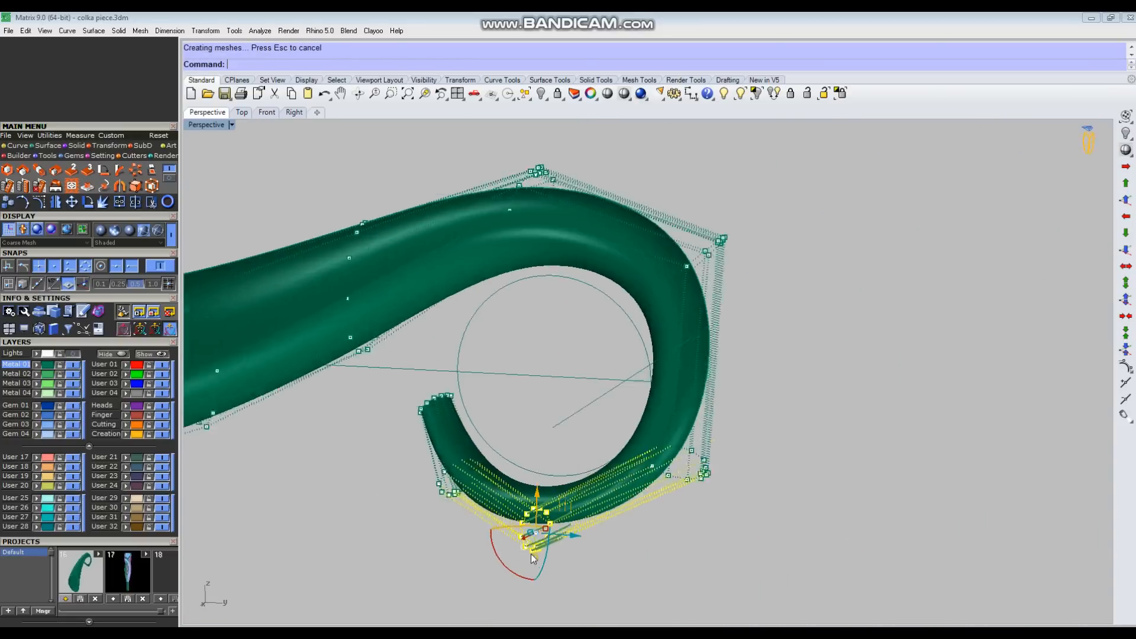
scroll(533, 555, "up", 5)
left_click_drag(551, 570, 552, 562)
Step: Fine-tune the control points near the curl's open end in the Perspective view to keep the returning arm smooth
right_click_drag(449, 509, 417, 506)
mouse_move(343, 504)
left_mouse_down()
mouse_move(424, 421)
mouse_move(427, 396)
mouse_move(355, 488)
left_mouse_up()
scroll(414, 426, "up", 5)
scroll(606, 378, "down", 4)
right_click_drag(605, 384, 615, 431)
left_click_drag(425, 226, 351, 290)
left_click(550, 343)
scroll(559, 349, "down", 6)
Step: Orbit to another side of the curl, nudge one more row slightly upward, and show the full profile in the Right view
right_click_drag(559, 349, 704, 295)
scroll(601, 395, "down", 3)
scroll(710, 331, "up", 4)
left_click_drag(816, 314, 621, 448)
scroll(740, 414, "up", 6)
left_click_drag(744, 411, 741, 398)
left_click(740, 403)
scroll(734, 408, "down", 5)
right_click_drag(731, 411, 716, 436)
key("ctrl+F3")
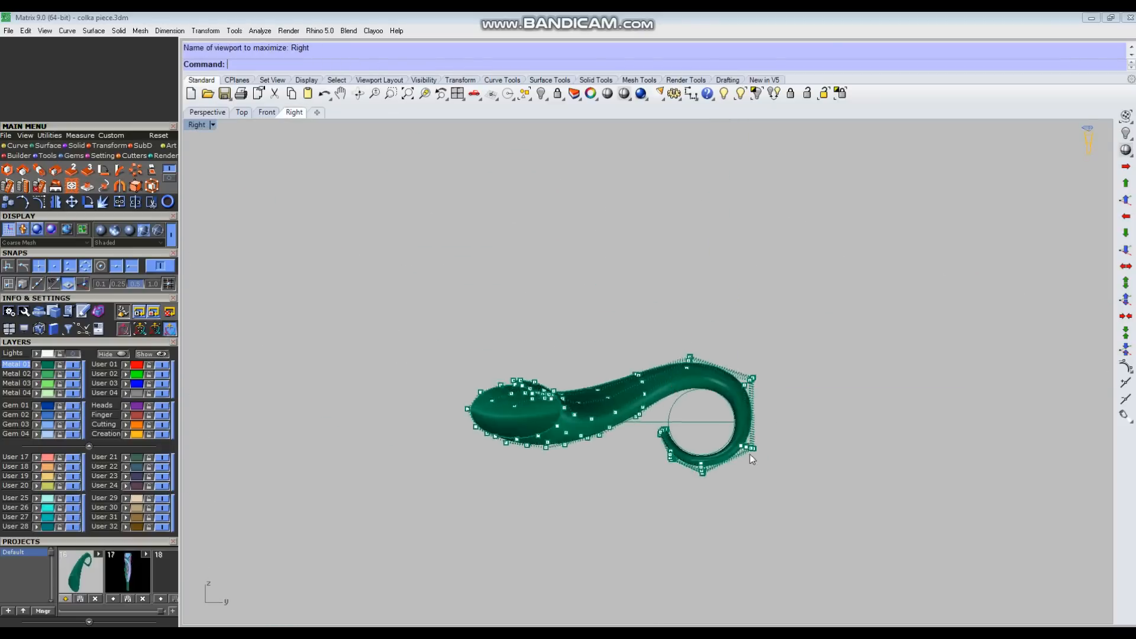
Step: In the Right view, select control-point rows of the curl one at a time and nudge each slightly upward
scroll(719, 472, "up", 10)
left_click_drag(484, 491, 621, 319)
scroll(596, 412, "up", 6)
left_click_drag(496, 322, 500, 316)
left_click(651, 314)
scroll(661, 314, "down", 2)
left_click_drag(833, 465, 1045, 246)
right_click_drag(1006, 272, 944, 310)
left_click_drag(880, 358, 876, 346)
left_click(1047, 363)
Step: Select another row of the curl in the Right view and lower it slightly toward the guide circle
scroll(970, 326, "down", 4)
right_click_drag(923, 207, 898, 343)
left_click_drag(819, 341, 947, 237)
scroll(870, 290, "up", 4)
left_click_drag(855, 265, 854, 271)
scroll(828, 337, "down", 6)
Step: In the Perspective view, select the row at the curl's upper outer corner and raise it slightly
key("ctrl+F4")
right_click_drag(820, 379, 734, 349)
left_click(731, 342)
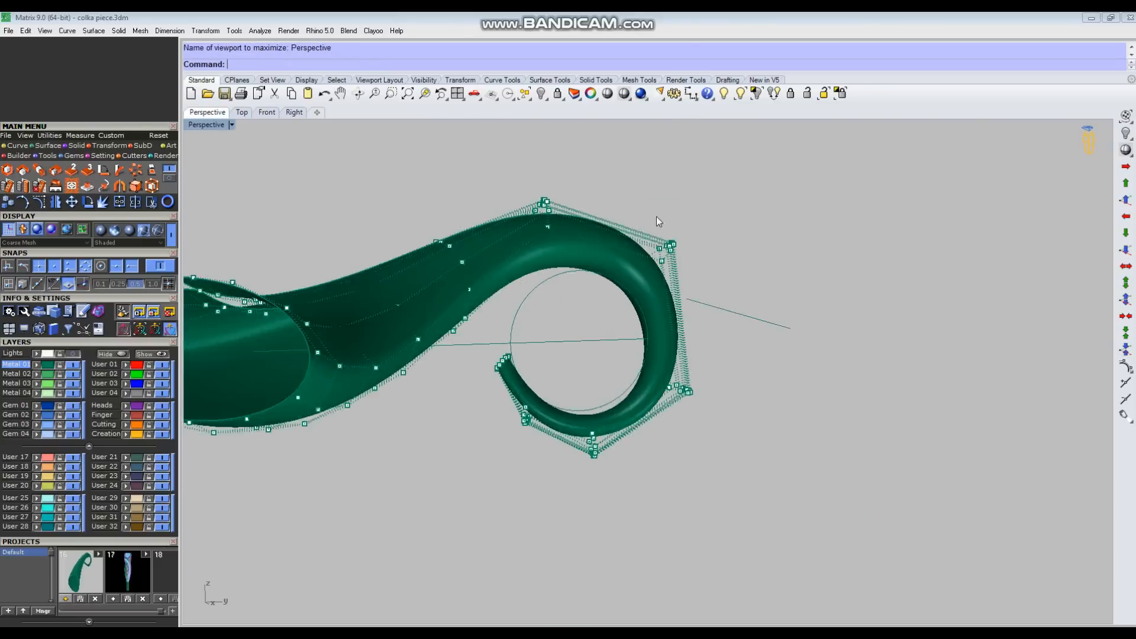
left_click_drag(649, 224, 687, 269)
scroll(678, 284, "up", 6)
right_click_drag(678, 308, 899, 342)
left_click_drag(795, 341, 794, 325)
left_click(792, 333)
Step: Select the row at the top bend of the tube and adjust it in the Top view
right_click_drag(731, 355, 713, 406)
scroll(712, 406, "up", 5)
left_click_drag(657, 278, 754, 384)
right_click_drag(763, 414, 794, 459)
key("ctrl+F1")
scroll(625, 207, "up", 10)
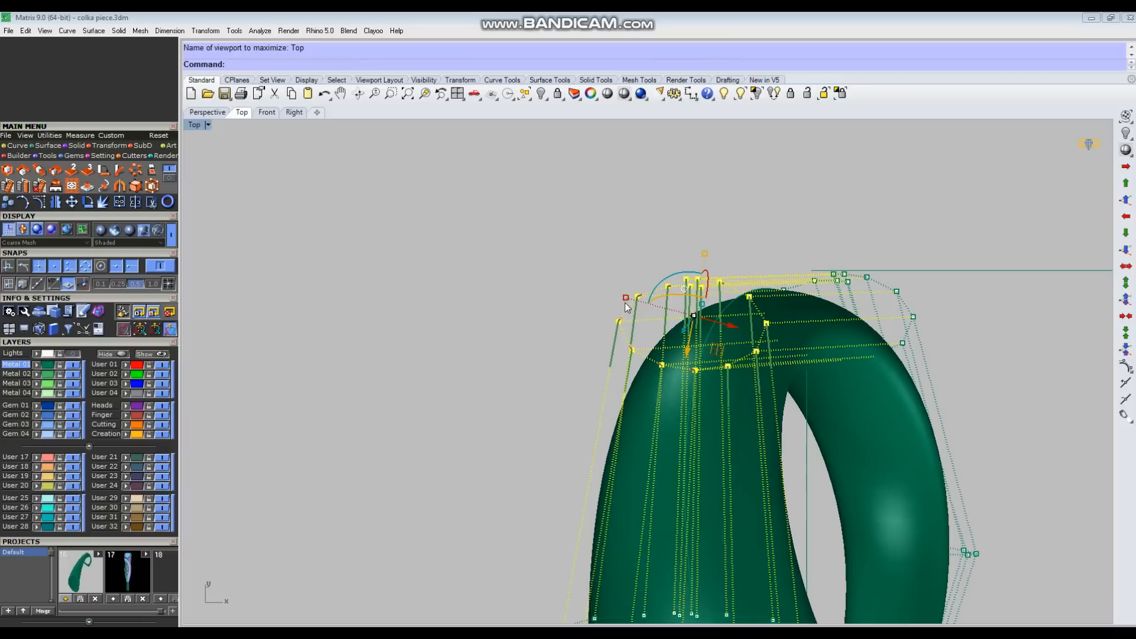
left_click(551, 281)
Step: Select the row just below the top bend and scale it slightly wider in the Top view
scroll(456, 172, "down", 6)
scroll(532, 413, "up", 2)
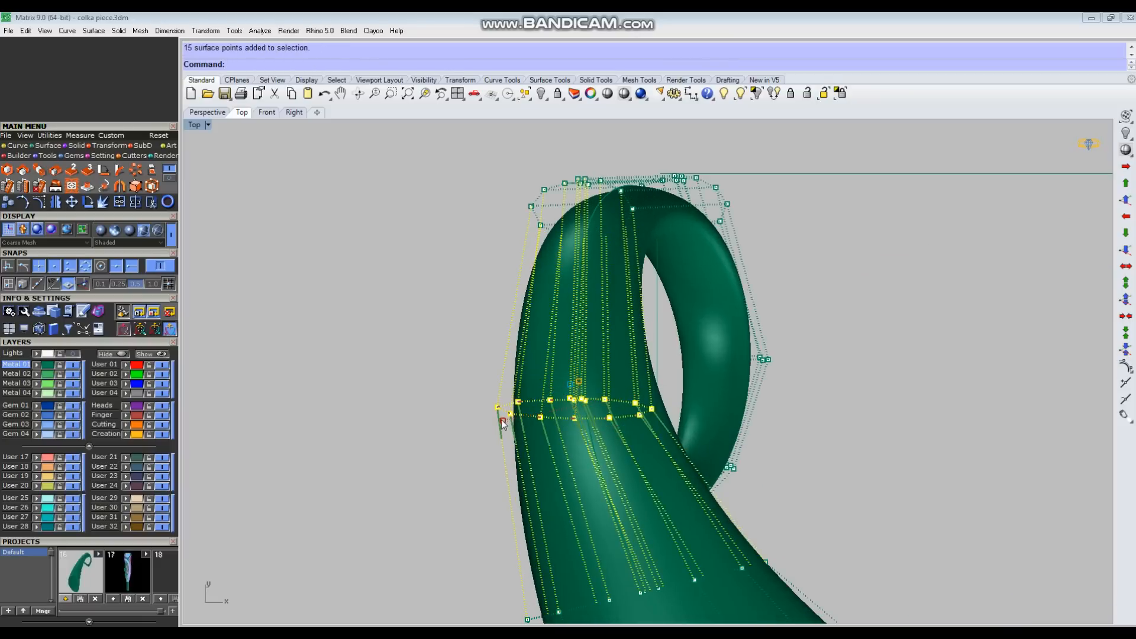
left_click_drag(502, 417, 498, 419)
left_click(486, 332)
Step: Select the next row down the tube, below the loop opening, and rotate it slightly to follow the bend
scroll(583, 252, "down", 7)
right_click_drag(627, 410, 627, 354)
left_click_drag(514, 411, 681, 355)
scroll(648, 365, "up", 7)
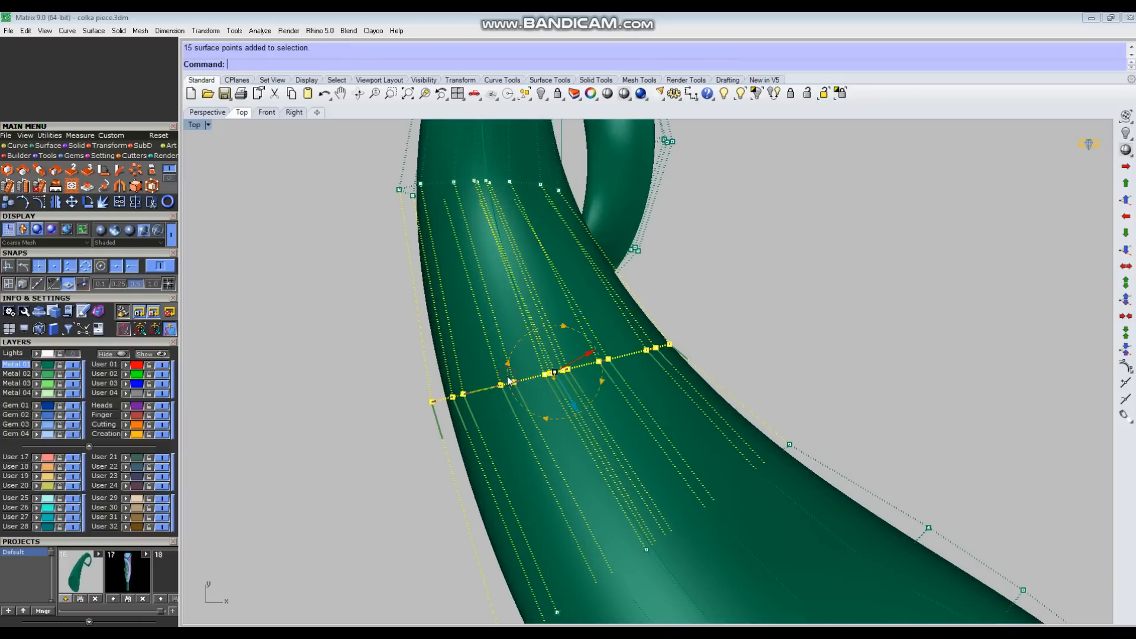
left_click_drag(511, 383, 511, 385)
left_click(398, 335)
Step: Select the row across the middle of the tube and align it square to the tube's direction
scroll(461, 308, "down", 4)
right_click_drag(503, 479, 577, 406)
left_click_drag(757, 306, 687, 379, "shift")
scroll(685, 384, "up", 4)
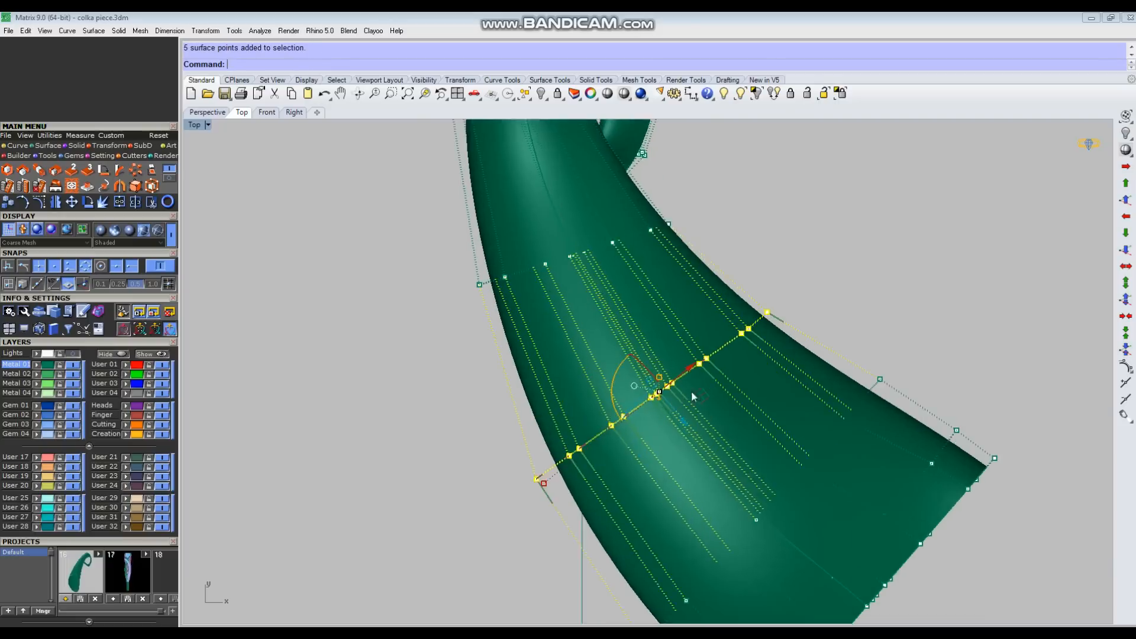
scroll(592, 375, "down", 4)
left_click(477, 387)
Step: Pull the single control point on the tube's inner edge below the loop slightly inward to smooth the curve
right_click_drag(488, 306, 562, 448)
scroll(563, 448, "up", 2)
scroll(735, 389, "up", 4)
left_click_drag(790, 338, 785, 351)
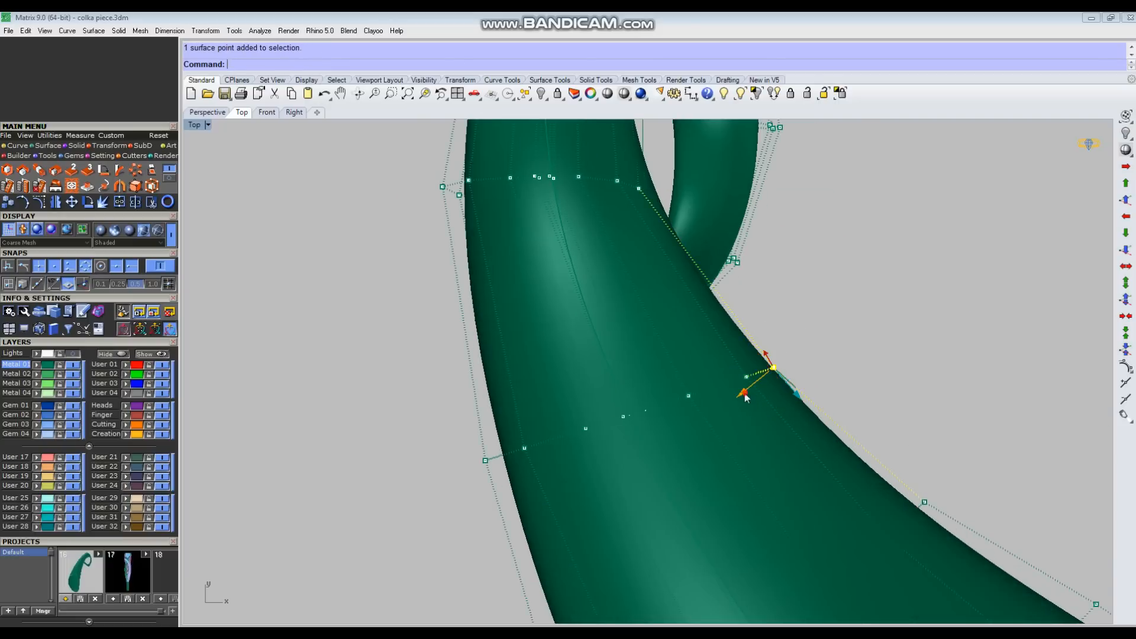
left_click_drag(745, 393, 736, 400)
left_click(443, 393)
scroll(616, 413, "down", 8)
Step: Turn on the Lights layer to show the reference sketch, and display the tube's control points in the Top view
left_click(72, 354)
scroll(722, 438, "down", 2)
mouse_move(727, 446)
right_mouse_down()
mouse_move(709, 387)
mouse_move(801, 419)
mouse_move(691, 327)
right_mouse_up()
key("Escape")
scroll(709, 383, "down", 3)
key("ctrl+F4")
scroll(736, 390, "down", 8)
key("ctrl+F1")
scroll(799, 402, "up", 4)
left_click(667, 461)
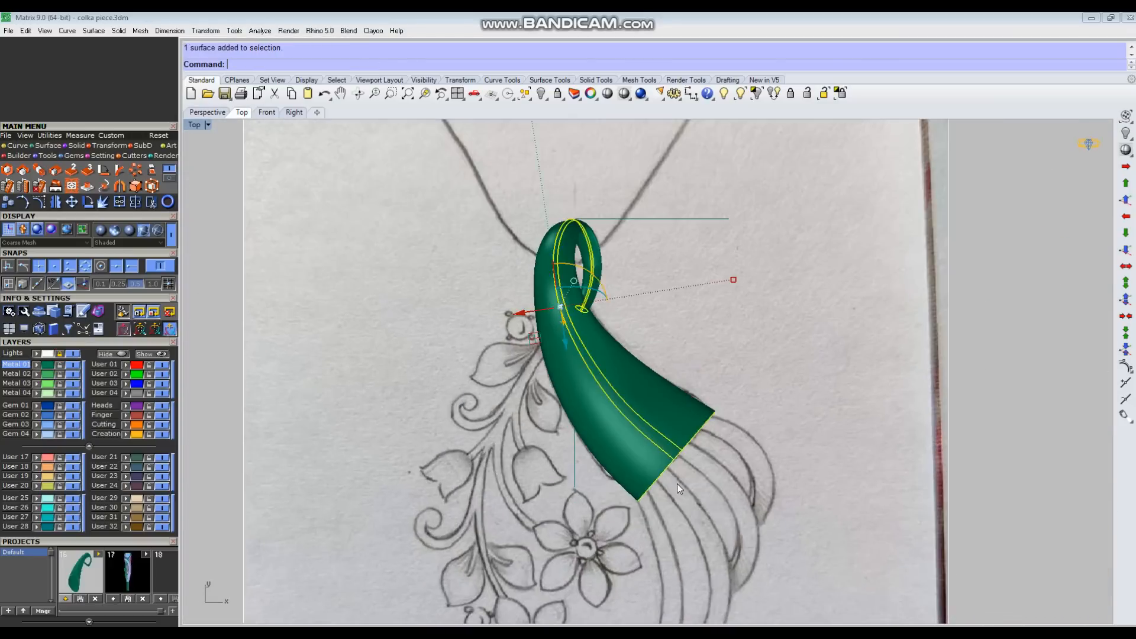
key("F10")
Step: Shift the tube's lower rows toward the sketch outline in stages, narrowing the selection to the last rows at the wide end
scroll(612, 531, "up", 2)
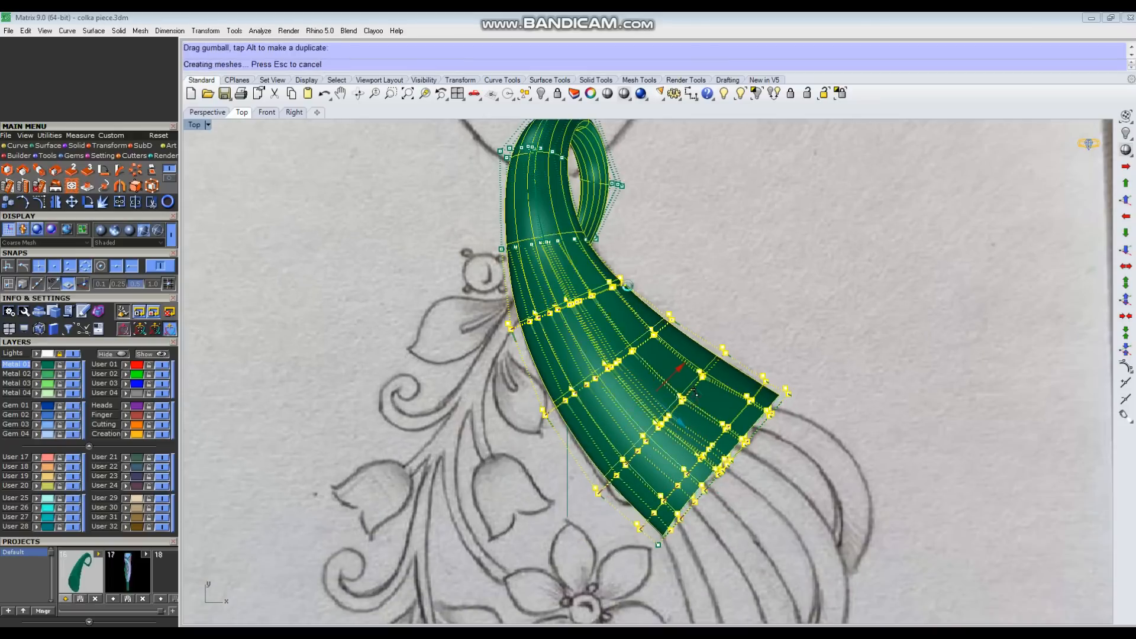
left_click_drag(637, 254, 497, 316, "ctrl")
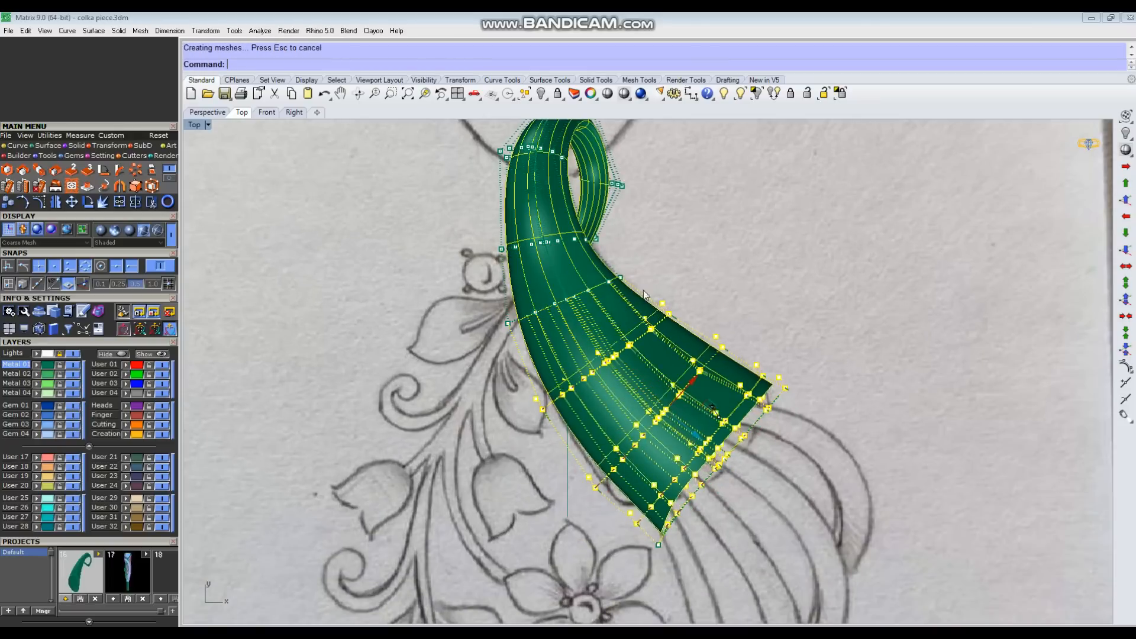
key("ctrl+z")
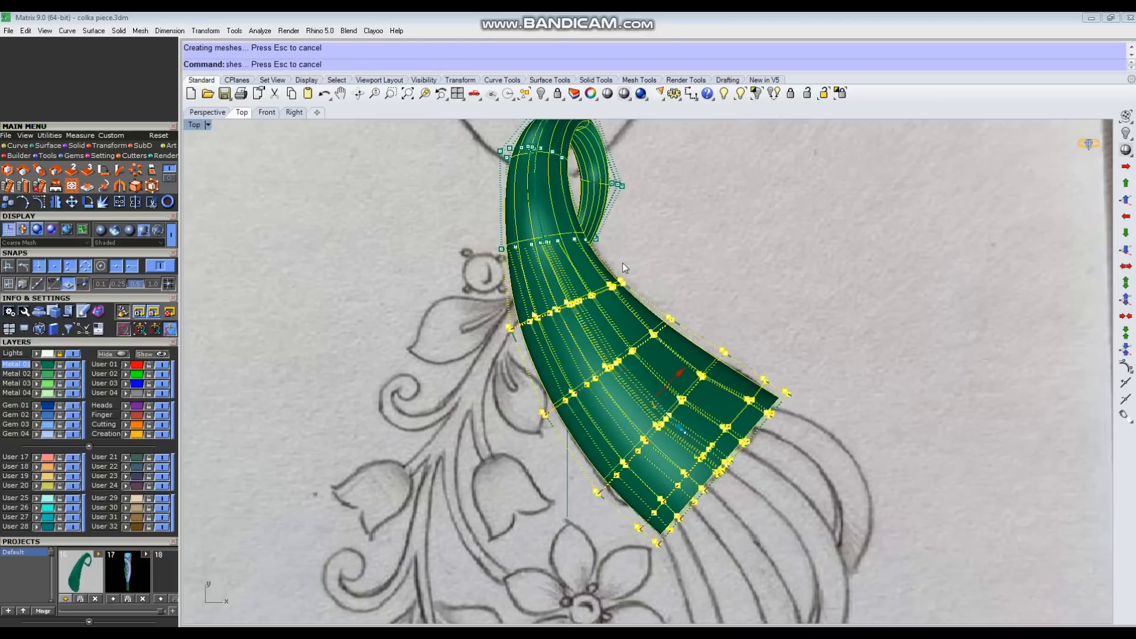
left_click_drag(419, 270, 572, 355, "ctrl")
left_click_drag(700, 453, 693, 446)
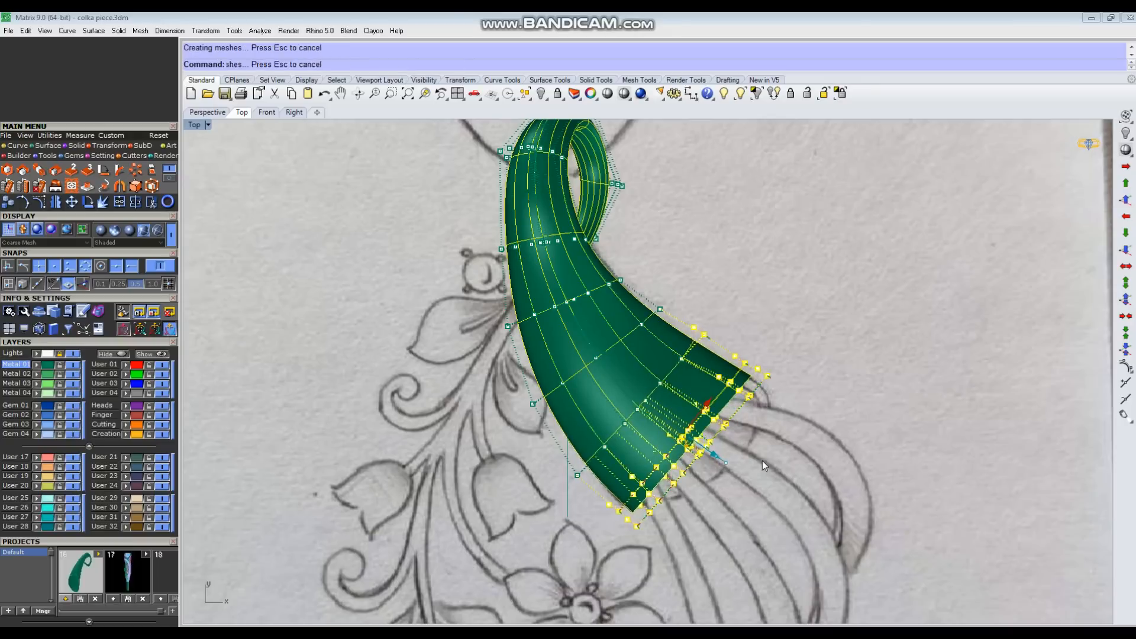
key("ctrl+z")
left_click(703, 336, "ctrl")
left_click_drag(723, 465, 712, 458)
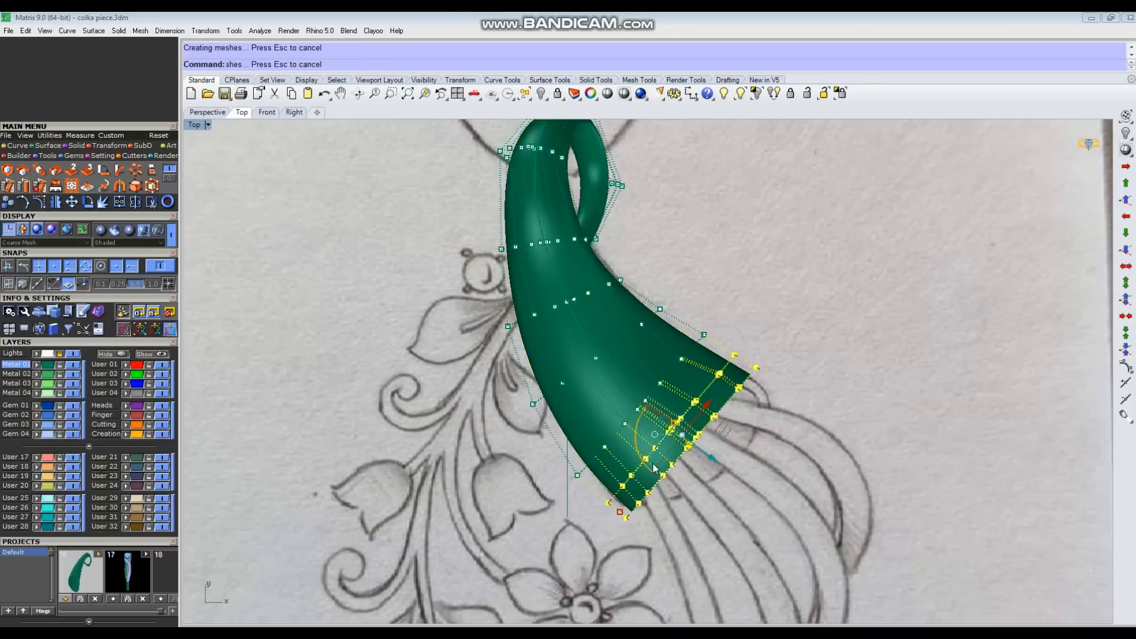
Step: Select the row above the sketch's round stone, adjust it in the Perspective view, and rotate it slightly in the Top view
key("Escape")
scroll(634, 336, "up", 3)
left_click_drag(486, 291, 667, 254)
key("ctrl+F4")
scroll(731, 284, "up", 6)
right_click_drag(751, 332, 719, 302)
left_click_drag(653, 392, 738, 293, "ctrl")
key("ctrl+F1")
scroll(572, 270, "up", 3)
left_click_drag(495, 269, 494, 279)
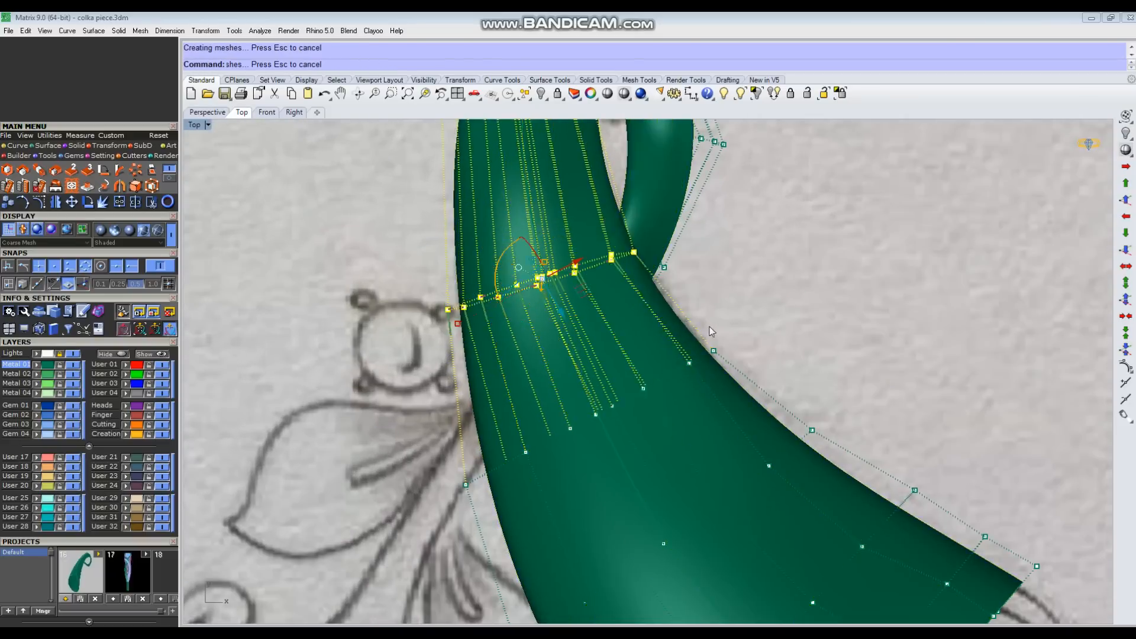
key("Escape")
Step: Adjust the next row down the tube using the Perspective and Top views so it stays aligned with the bend
scroll(710, 532, "down", 5)
right_click_drag(680, 514, 662, 437)
scroll(661, 437, "up", 2)
left_click_drag(500, 296, 693, 358)
key("ctrl+F4")
right_click_drag(755, 389, 747, 378)
left_click_drag(666, 325, 734, 426, "ctrl")
key("ctrl+F1")
scroll(642, 352, "up", 6)
right_click_drag(643, 352, 668, 446)
left_click_drag(676, 380, 680, 379)
key("Escape")
Step: Select the row beside the sketch's upper leaf and rotate it slightly to follow the tube's curve
scroll(585, 257, "down", 8)
right_click_drag(582, 400, 571, 374)
scroll(571, 374, "up", 3)
left_click_drag(526, 405, 730, 294)
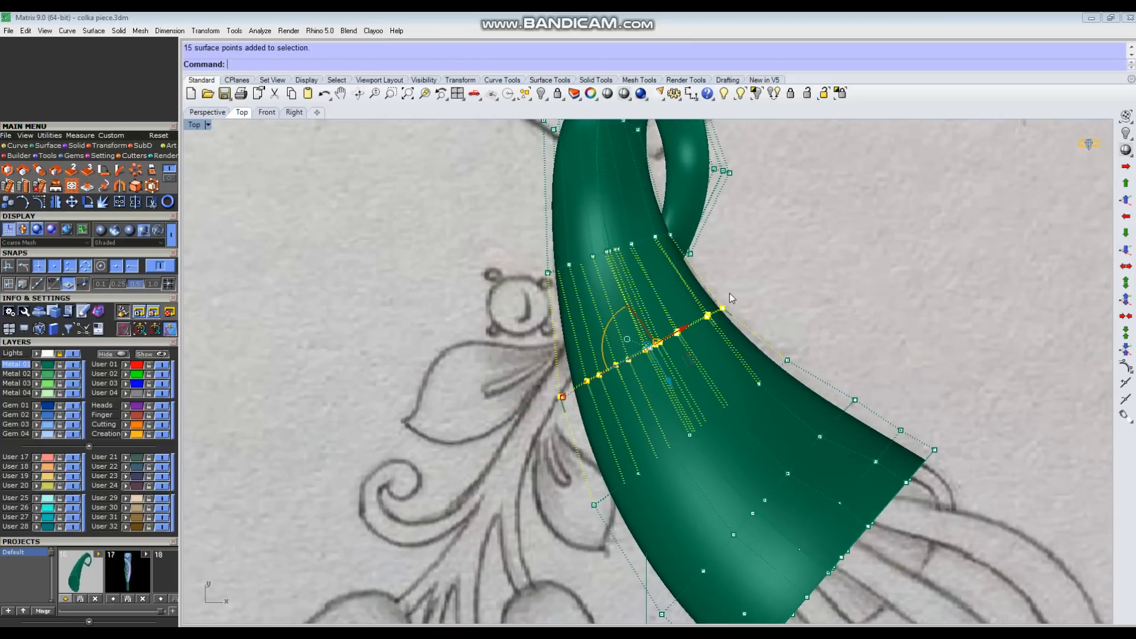
left_click_drag(599, 360, 599, 358)
left_click(754, 318)
scroll(754, 318, "down", 2)
Step: Select further control points down the tube's outer edge and nudge them slightly toward the sketch line
right_click_drag(779, 345, 778, 323)
scroll(638, 440, "up", 2)
left_click_drag(596, 464, 658, 426)
key("Escape")
right_click_drag(668, 570, 632, 477)
scroll(632, 477, "up", 2)
left_click_drag(632, 477, 680, 450)
left_click_drag(612, 452, 613, 449)
scroll(638, 418, "down", 2)
Step: Move the single outer-edge points beside the bud and near the wide end inward to match the sketch outline
left_click(592, 340)
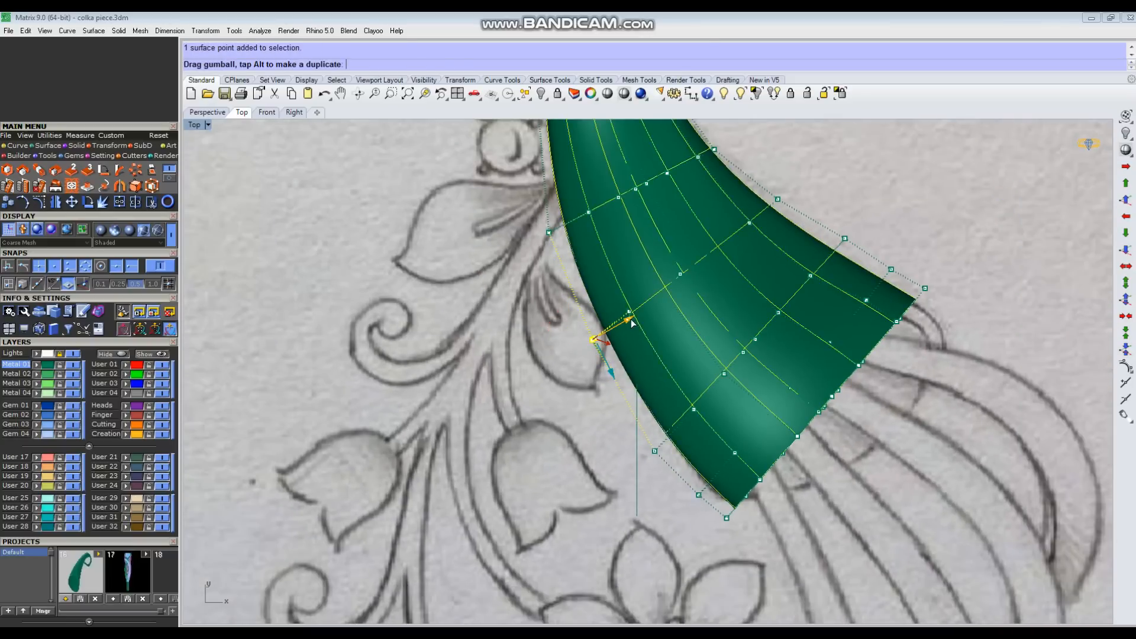
left_click(655, 452)
scroll(651, 456, "up", 2)
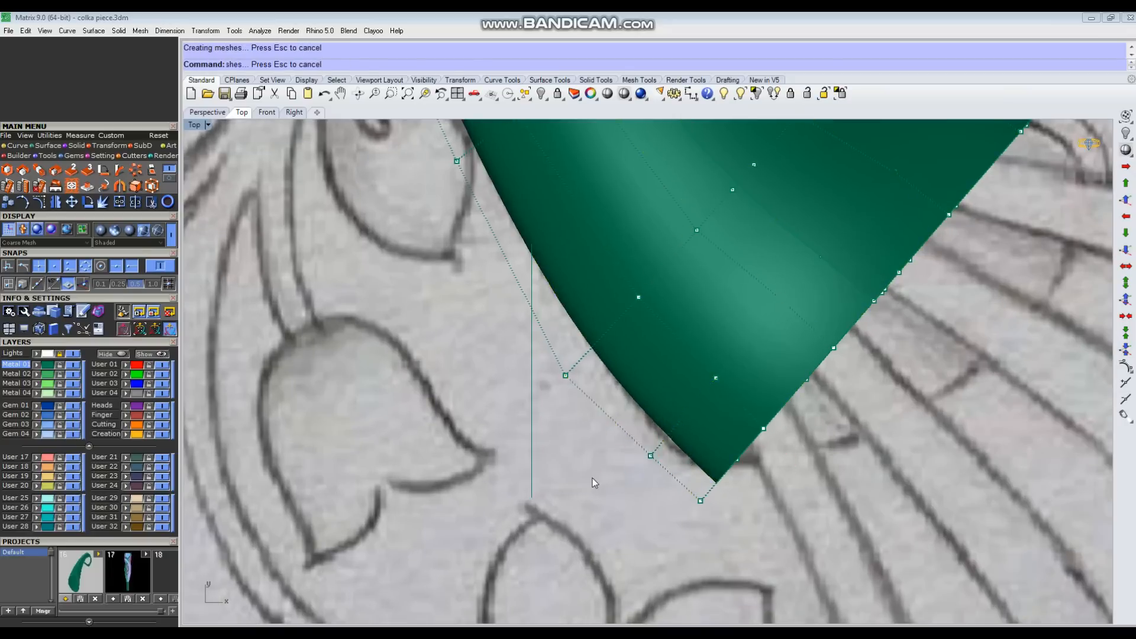
scroll(593, 481, "down", 5)
Step: Pull the control points along the inner edge near the wide end inward to fit the sketch outline
scroll(736, 322, "up", 6)
left_click(737, 292)
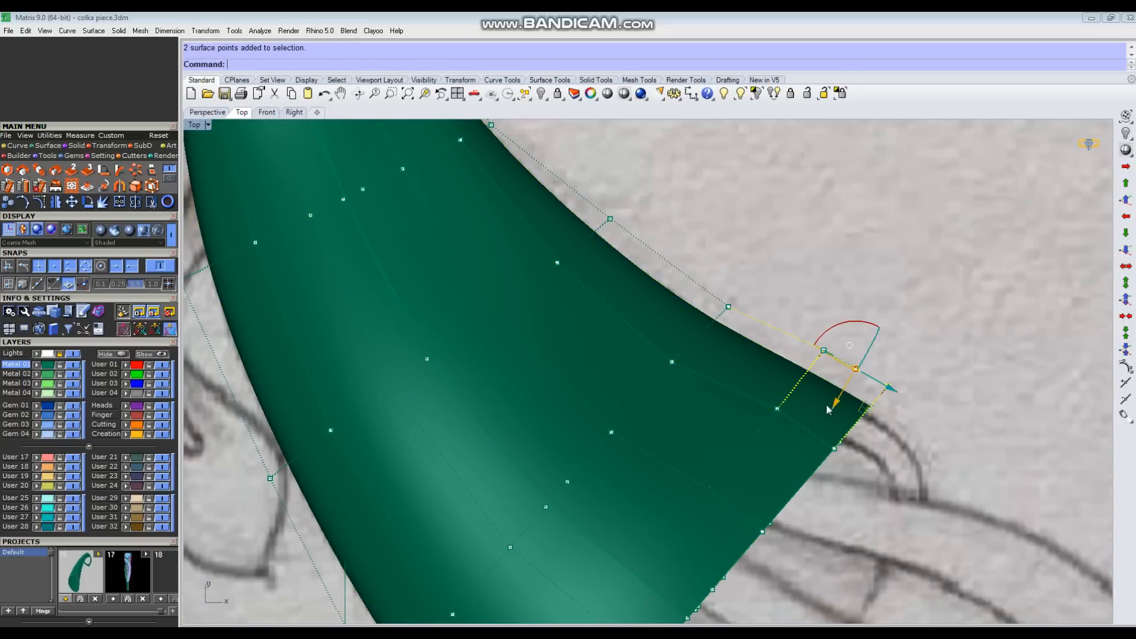
left_click(932, 318)
scroll(734, 468, "down", 6)
scroll(660, 314, "up", 4)
mouse_move(657, 315)
left_mouse_down()
mouse_move(687, 356)
mouse_move(643, 390)
left_mouse_up()
left_click(726, 306)
scroll(728, 326, "down", 9)
scroll(651, 246, "up", 7)
scroll(591, 293, "down", 4)
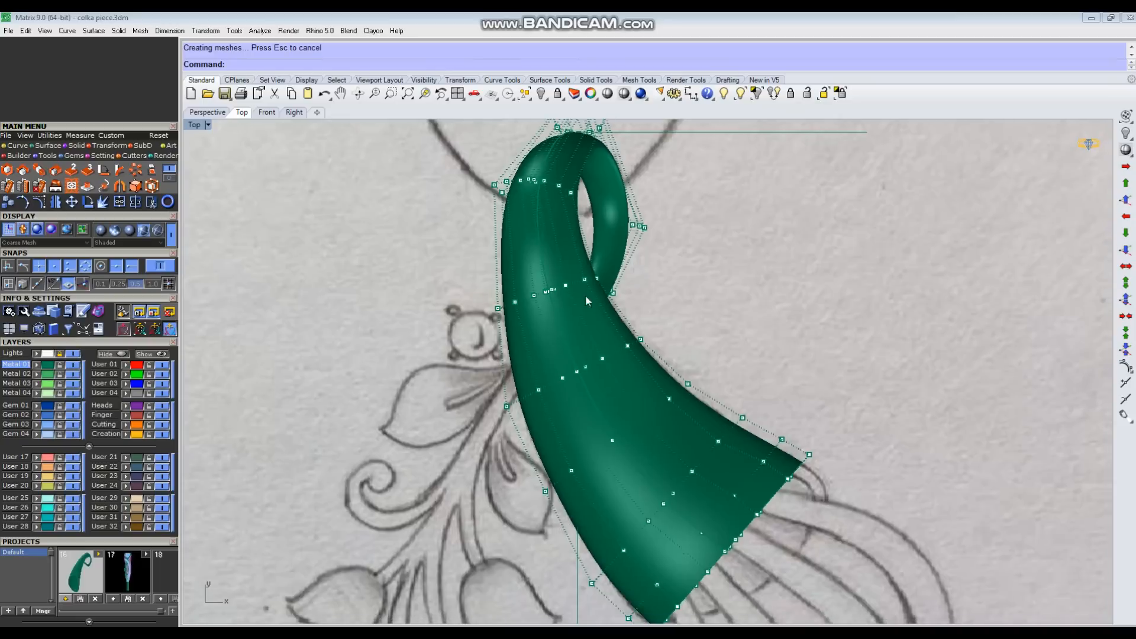
Step: Move the outer-edge control point beside the sketch's upper leaf slightly inward to even out the outline
scroll(497, 308, "up", 4)
left_click(500, 307)
right_click_drag(516, 468, 499, 417)
left_click(500, 440)
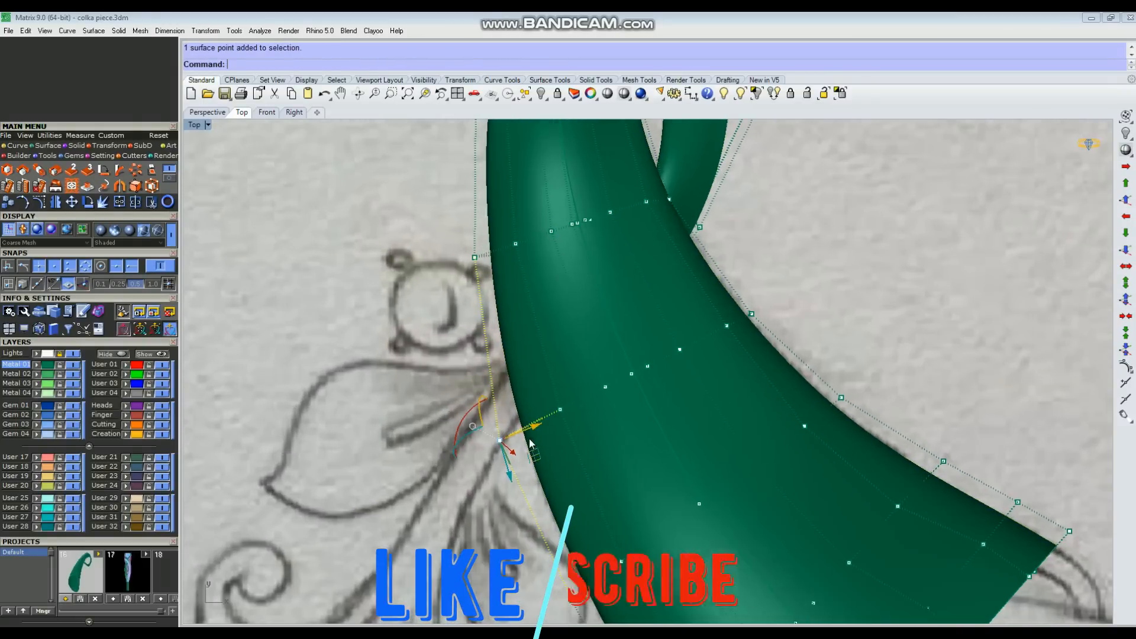
left_click_drag(536, 432, 538, 430)
left_click(615, 343)
scroll(610, 337, "down", 6)
scroll(651, 503, "up", 4)
scroll(728, 436, "down", 7)
key("Escape")
Step: Rebuild the tube surface with 15 U and 11 V points at degree 3, deleting the input, and show its control points
key("ctrl+F4")
right_click_drag(782, 419, 597, 408)
scroll(620, 399, "up", 3)
left_click(619, 400)
left_click(892, 423)
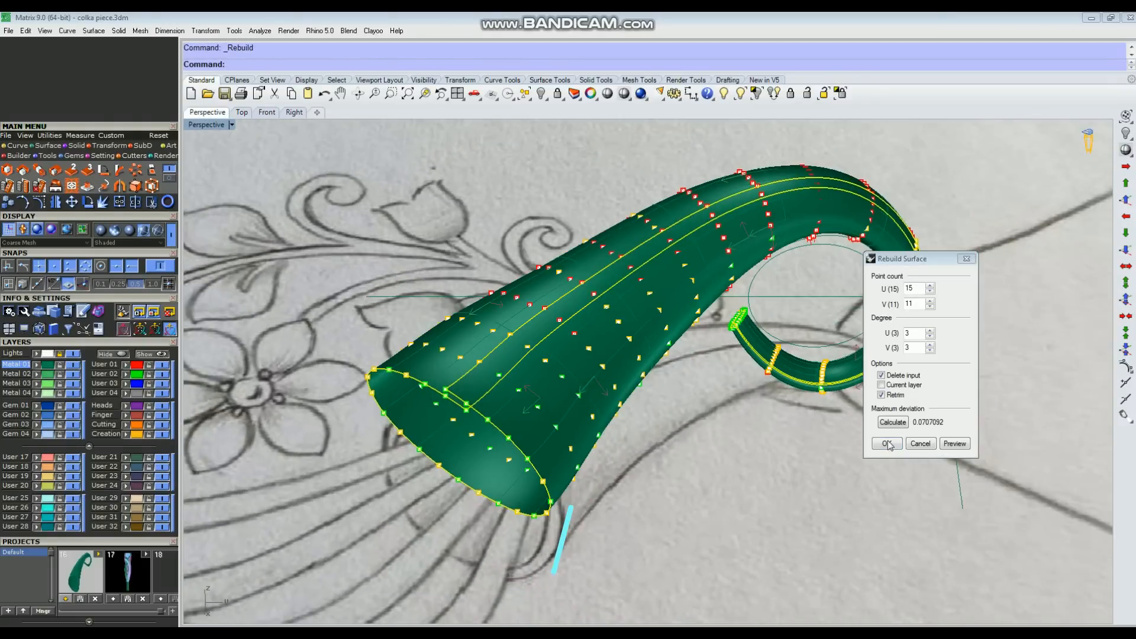
right_click_drag(748, 456, 649, 379)
key("F10")
Step: In the Perspective view, select individual control points of the rebuilt tube and nudge them slightly upward to smooth the surface
scroll(509, 319, "up", 4)
right_click_drag(503, 423, 502, 398)
left_click(512, 361)
left_click(558, 264)
left_click_drag(519, 396, 460, 396)
left_click(626, 503)
right_click_drag(629, 504, 627, 480)
left_click(683, 206)
left_click_drag(729, 300, 729, 295)
left_click(665, 220)
right_click_drag(473, 390, 438, 465)
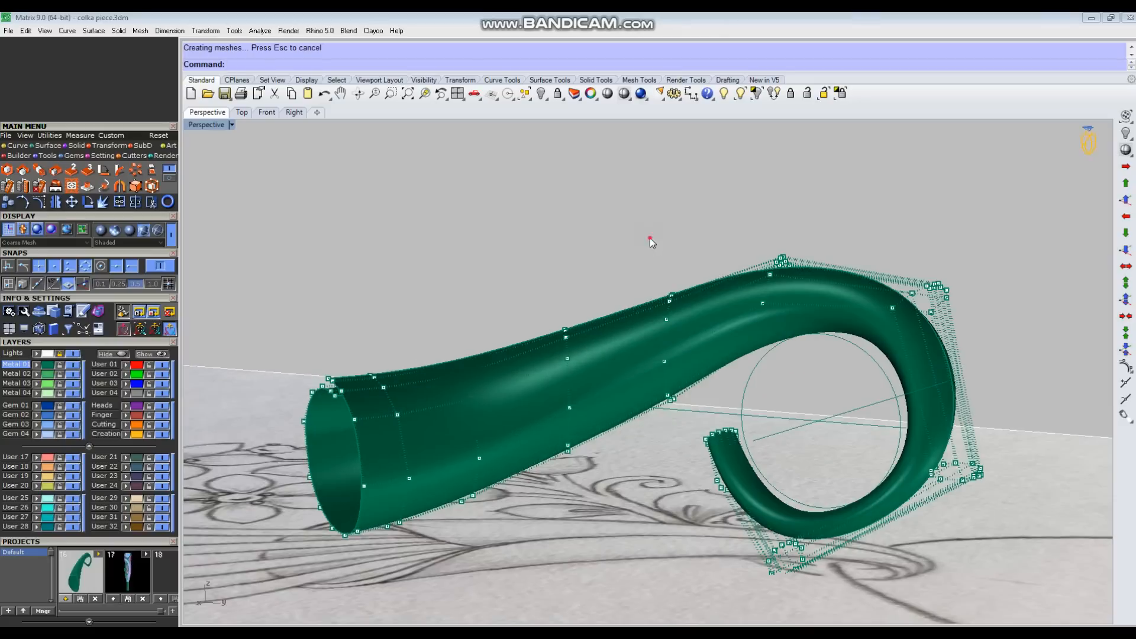
Step: Select control points along the tube's body in two places and raise each group slightly to even out the surface
left_click_drag(650, 237, 693, 429)
right_click_drag(627, 379, 663, 367)
scroll(657, 361, "up", 2)
left_click_drag(649, 323, 648, 316)
left_click(549, 211)
right_click_drag(569, 331, 509, 322)
left_click_drag(543, 292, 595, 464)
scroll(580, 446, "up", 2)
left_click_drag(578, 337, 578, 331)
left_click(562, 237)
Step: Nudge the control points around the lower part of the tube slightly upward, viewed from another angle
scroll(615, 343, "down", 3)
right_click_drag(592, 338, 631, 314)
scroll(449, 331, "up", 3)
left_click_drag(329, 240, 424, 496)
left_click_drag(330, 261, 430, 531)
left_click_drag(399, 496, 399, 491)
left_click(358, 384)
Step: Select the control points along the lower rim of the tube's open wide end
scroll(359, 386, "down", 2)
scroll(382, 425, "down", 2)
mouse_move(382, 425)
right_mouse_down()
mouse_move(769, 459)
mouse_move(690, 441)
mouse_move(666, 472)
mouse_move(609, 412)
right_mouse_up()
scroll(506, 445, "up", 8)
left_click_drag(439, 441, 526, 495)
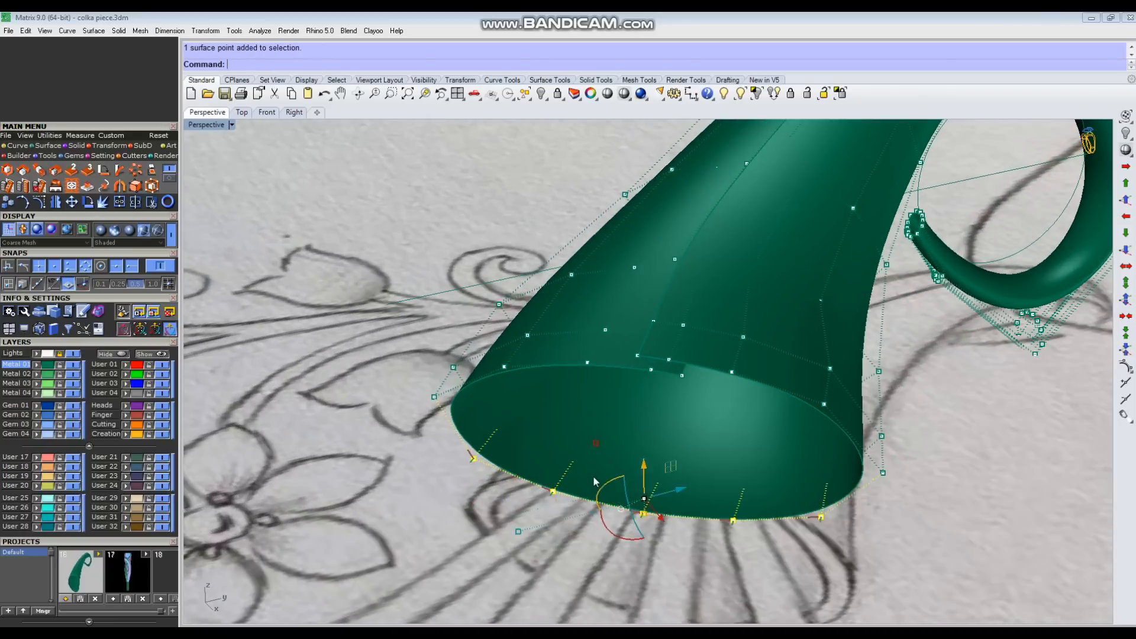
right_click_drag(594, 482, 645, 473)
left_click_drag(510, 436, 551, 473, "shift")
scroll(551, 473, "down", 4)
right_click_drag(551, 474, 580, 440)
left_click_drag(508, 422, 523, 439, "ctrl")
right_click_drag(527, 449, 679, 507)
Step: In the Top view, align the gumball with the rim and pull the lower rim points outward in successively smaller groups to form a curved lip
key("ctrl+F1")
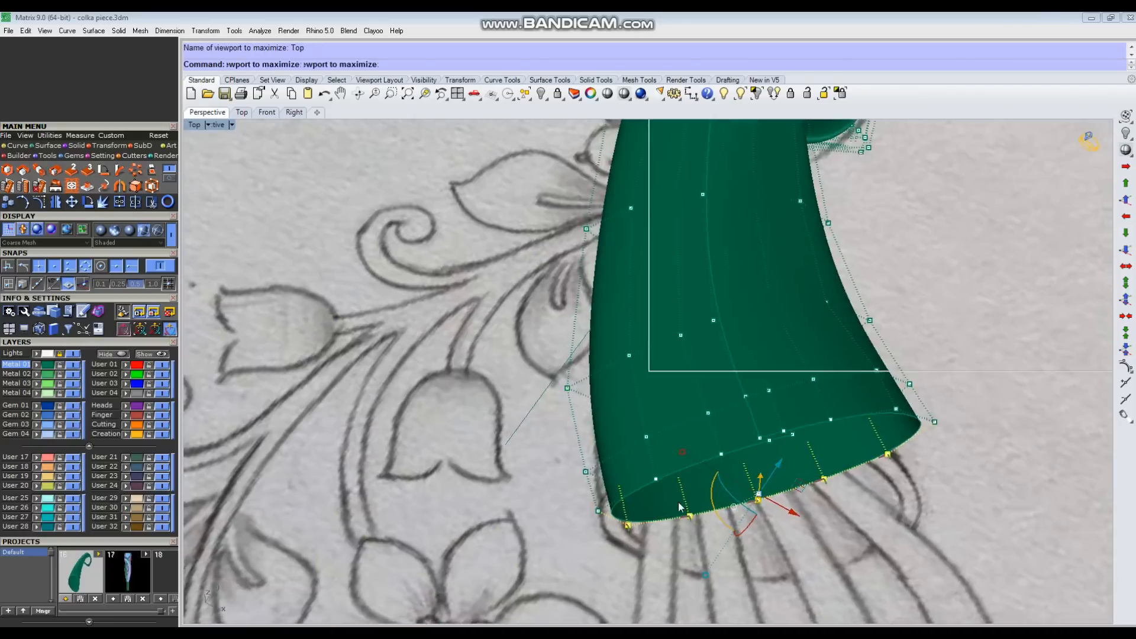
scroll(733, 491, "up", 3)
scroll(976, 562, "up", 2)
key("ctrl+F4")
scroll(932, 454, "up", 5)
left_click_drag(958, 383, 910, 440, "shift")
scroll(905, 448, "down", 4)
key("ctrl+F1")
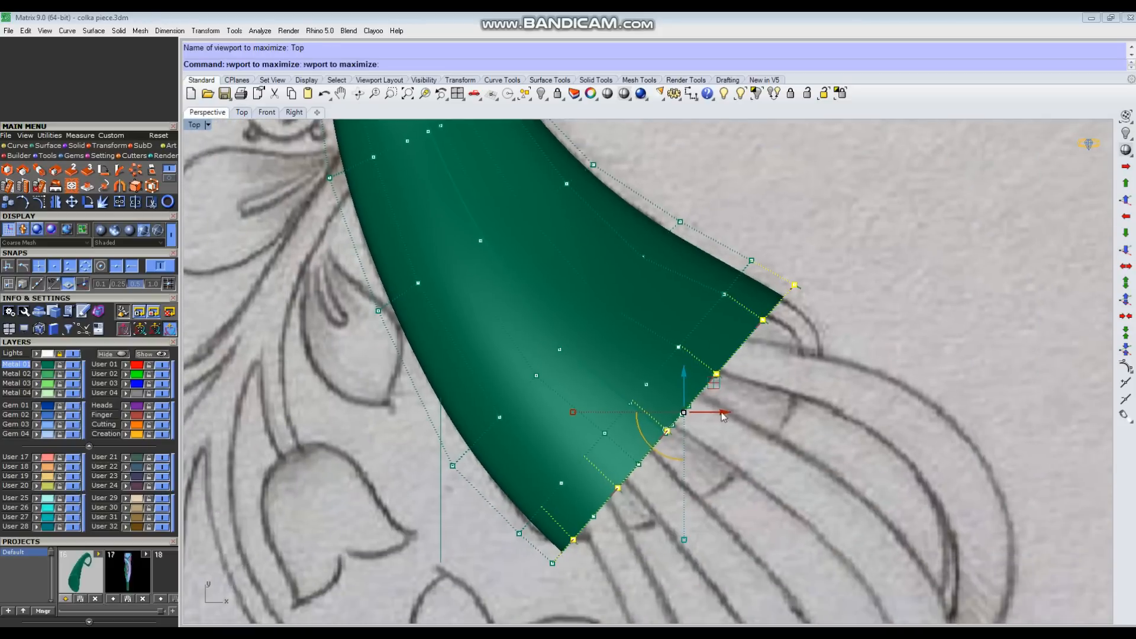
left_click(666, 431)
left_click(703, 403)
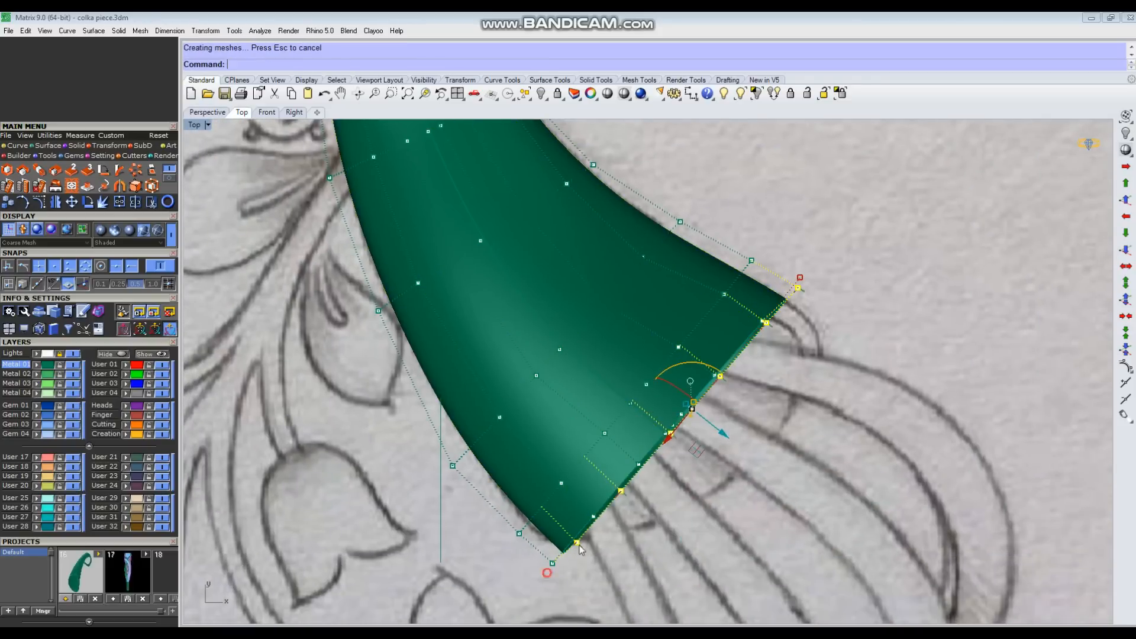
left_click_drag(367, 480, 455, 526, "ctrl")
key("ctrl+F1")
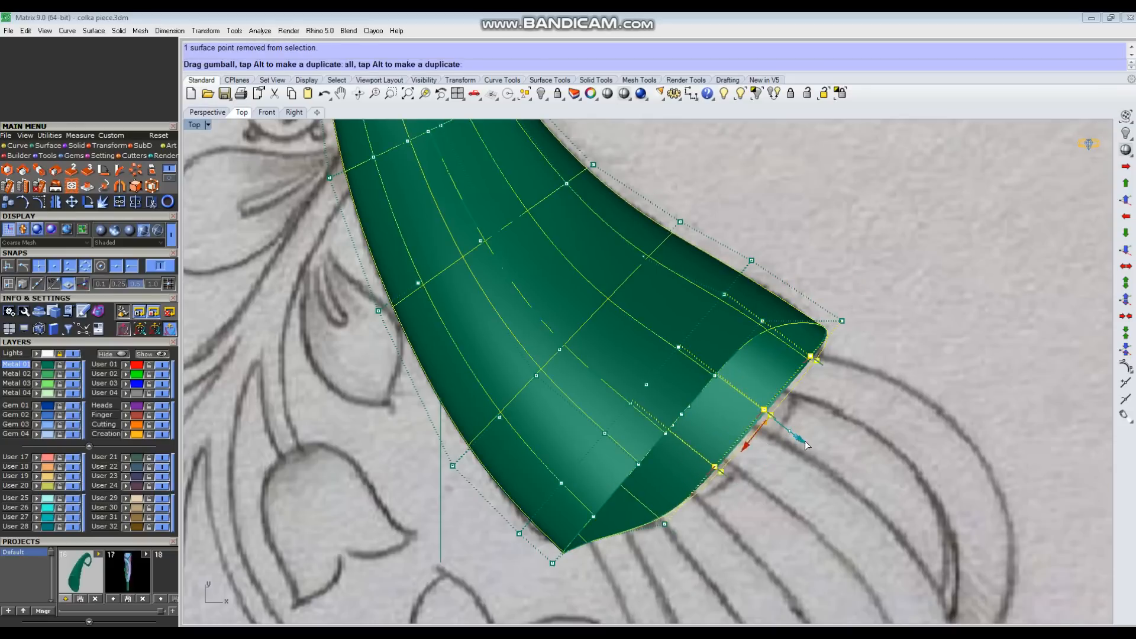
left_click_drag(812, 446, 818, 451)
key("Escape")
Step: Hide the background sketch and nudge the control points at the side corner of the open rim to smooth the lip
scroll(634, 492, "down", 4)
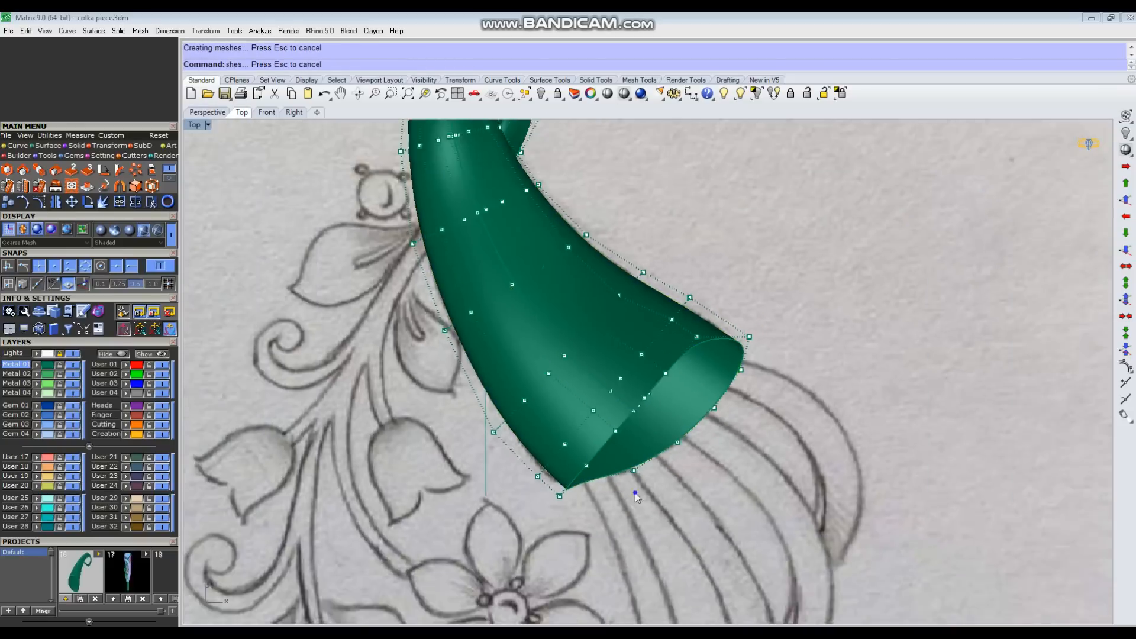
scroll(594, 493, "up", 10)
left_click(74, 354)
key("ctrl+F4")
right_click_drag(680, 456, 485, 379)
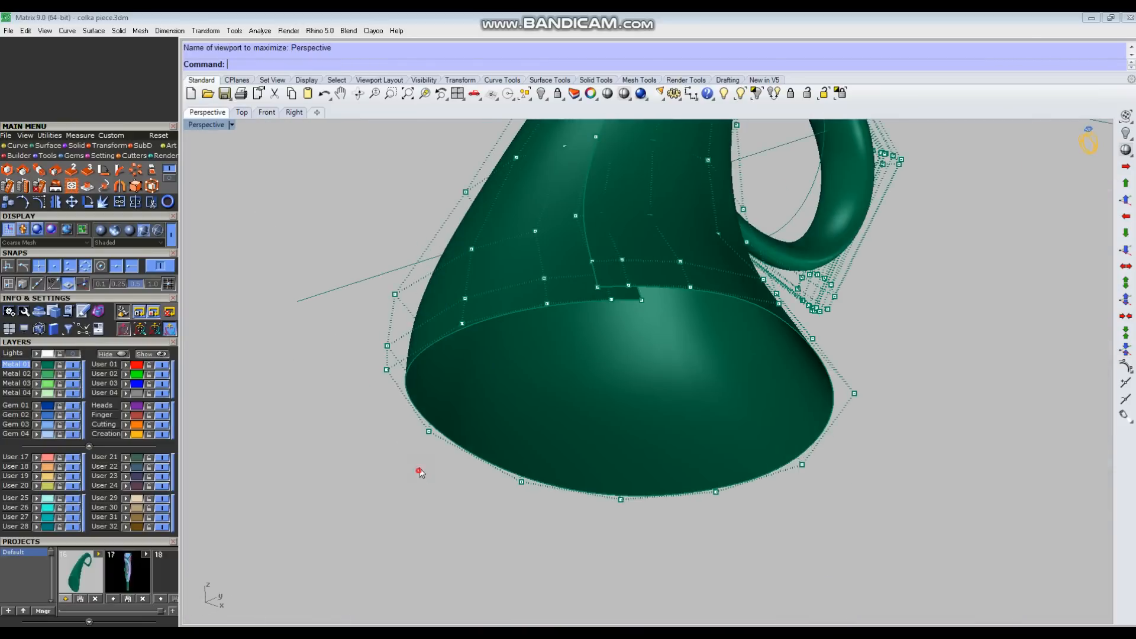
left_click_drag(418, 472, 444, 414)
right_click_drag(444, 414, 367, 403)
scroll(367, 391, "up", 3)
left_click_drag(349, 389, 346, 393)
scroll(450, 414, "down", 4)
right_click_drag(456, 423, 489, 441)
scroll(400, 385, "up", 4)
left_click(424, 394)
left_click_drag(393, 421, 388, 426)
Step: Pull the control points in the middle of the upper rim back into the tube and set the Top view to wireframe
right_click_drag(509, 435, 618, 384)
scroll(655, 297, "up", 3)
left_click(652, 322)
right_click_drag(792, 388, 668, 367)
left_click_drag(516, 285, 526, 284)
right_click_drag(592, 320, 634, 334)
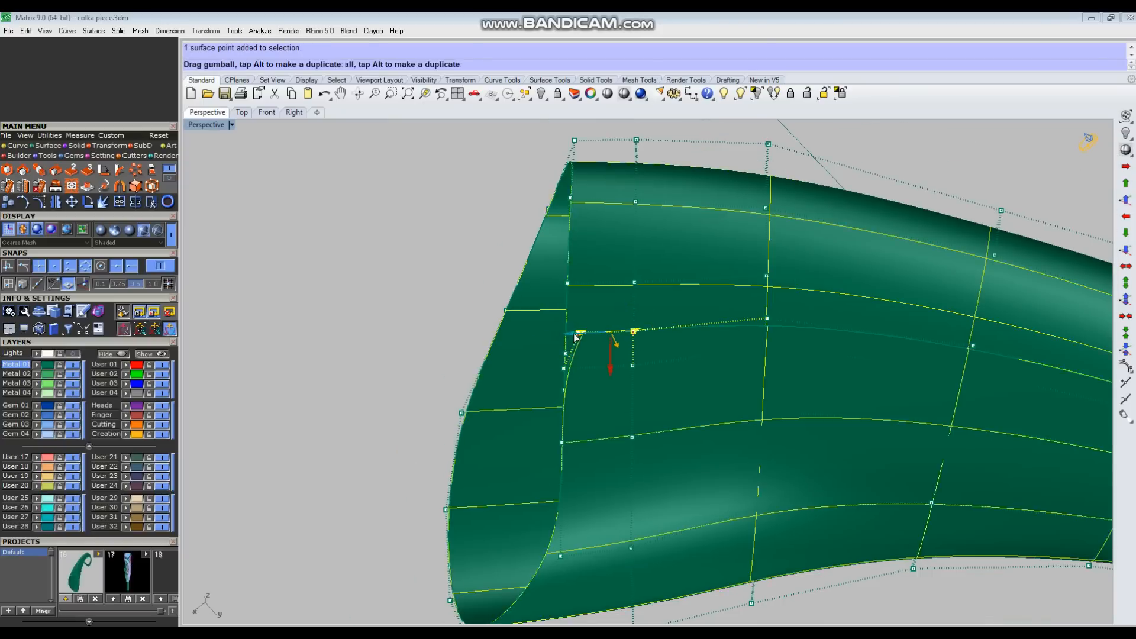
left_click_drag(572, 337, 571, 337)
right_click_drag(622, 349, 673, 368)
key("ctrl+F1")
scroll(645, 355, "up", 5)
key("ctrl+alt+w")
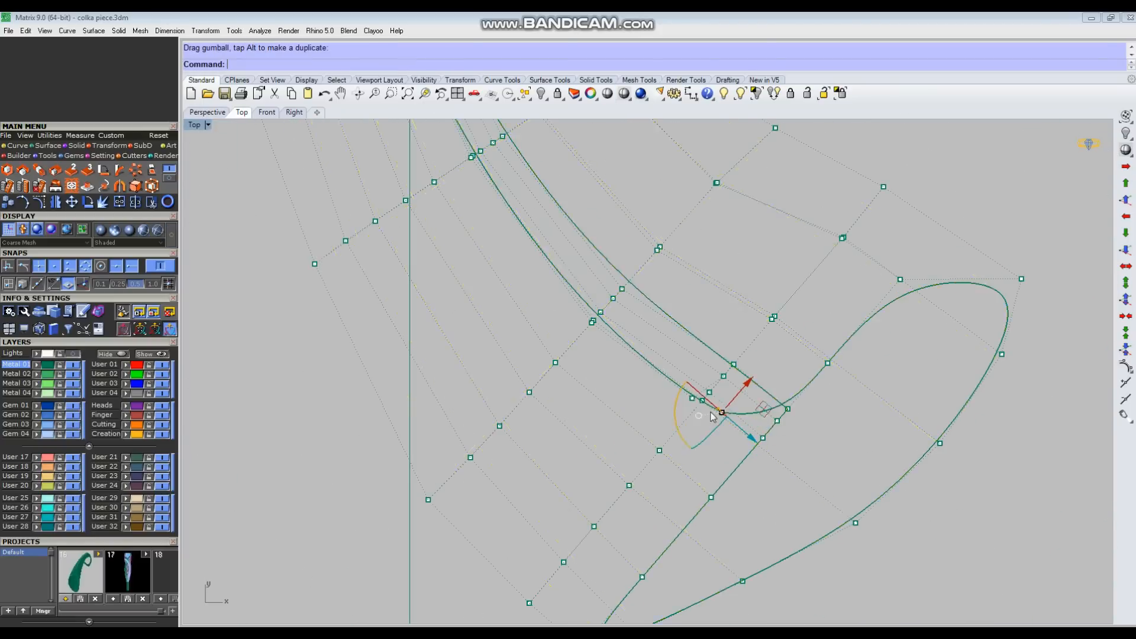
Step: Add the control points neighbouring the middle of the upper rim to the selection, checking against the sketch in the Top view
key("ctrl+F3")
scroll(648, 329, "up", 5)
left_click(835, 239)
mouse_move(835, 243)
right_mouse_down()
mouse_move(627, 355)
mouse_move(681, 360)
mouse_move(592, 222)
mouse_move(634, 233)
right_mouse_up()
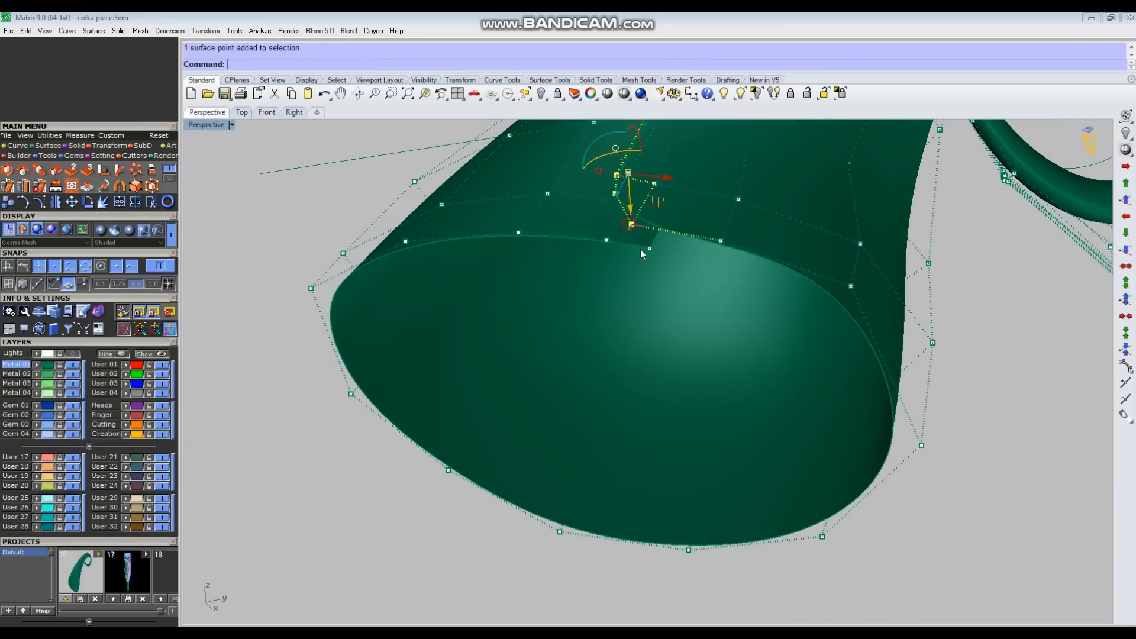
key("ctrl+F1")
scroll(692, 407, "up", 5)
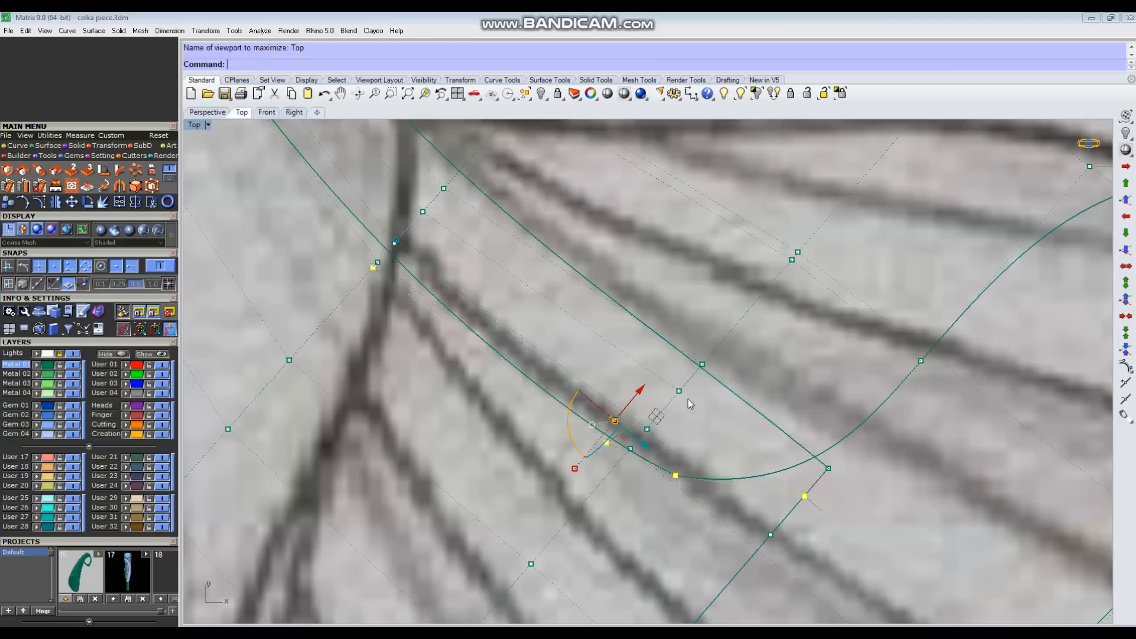
left_click(679, 391, "shift")
Step: Try to pull the selected upper-rim points back toward the sketch line, and undo the move
scroll(680, 393, "down", 4)
right_click_drag(681, 393, 724, 458)
left_click_drag(728, 462, 696, 427)
scroll(698, 428, "down", 2)
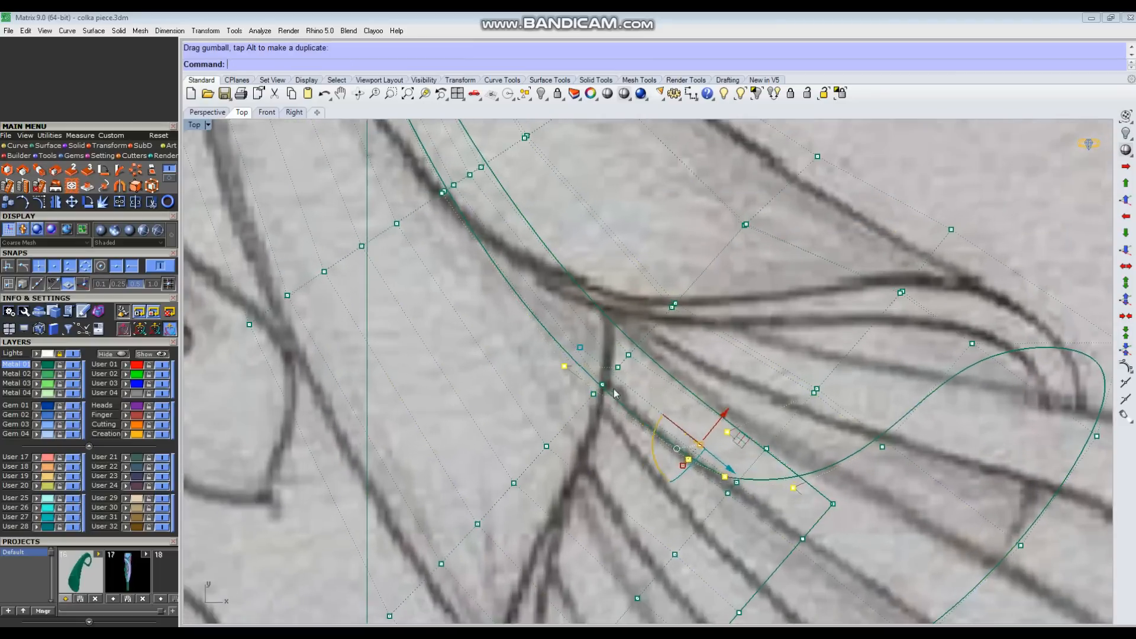
key("ctrl+z")
Step: Add the adjoining inner point to the selection and move the upper-rim group back along the tube to deepen the notch
scroll(613, 375, "up", 4)
left_click(619, 359, "shift")
scroll(641, 388, "down", 4)
right_click_drag(657, 396, 659, 413)
left_click_drag(758, 469, 731, 442)
scroll(734, 445, "down", 5)
scroll(769, 453, "up", 3)
left_click(765, 452, "shift")
right_click_drag(817, 436, 568, 425)
Step: Extend the selection in the Perspective view to further control points around the notch and upper rim
key("ctrl+F4")
scroll(568, 425, "up", 3)
key("ctrl+F1")
scroll(651, 338, "up", 4)
key("ctrl+F4")
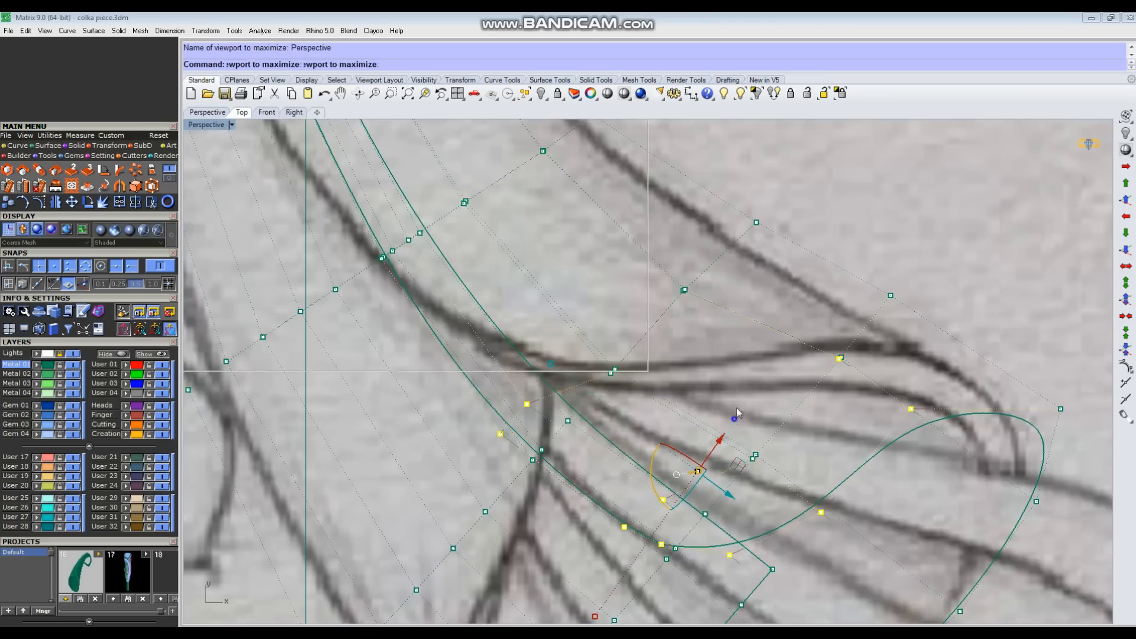
scroll(736, 407, "down", 6)
right_click_drag(737, 407, 680, 331)
scroll(680, 332, "up", 4)
right_click(624, 93)
scroll(681, 260, "down", 5)
mouse_move(680, 260)
right_mouse_down()
mouse_move(703, 309)
mouse_move(733, 261)
right_mouse_up()
scroll(710, 304, "up", 4)
left_click_drag(578, 216, 624, 257, "shift")
mouse_move(625, 266)
right_mouse_down()
mouse_move(694, 371)
mouse_move(600, 293)
mouse_move(519, 253)
right_mouse_up()
scroll(669, 362, "down", 2)
Step: In the wireframe Top view, shift the selected upper-rim points back toward the sketch's curved mouth line
key("ctrl+F1")
key("ctrl+F4")
scroll(517, 252, "up", 2)
key("ctrl+F1")
scroll(616, 299, "down", 2)
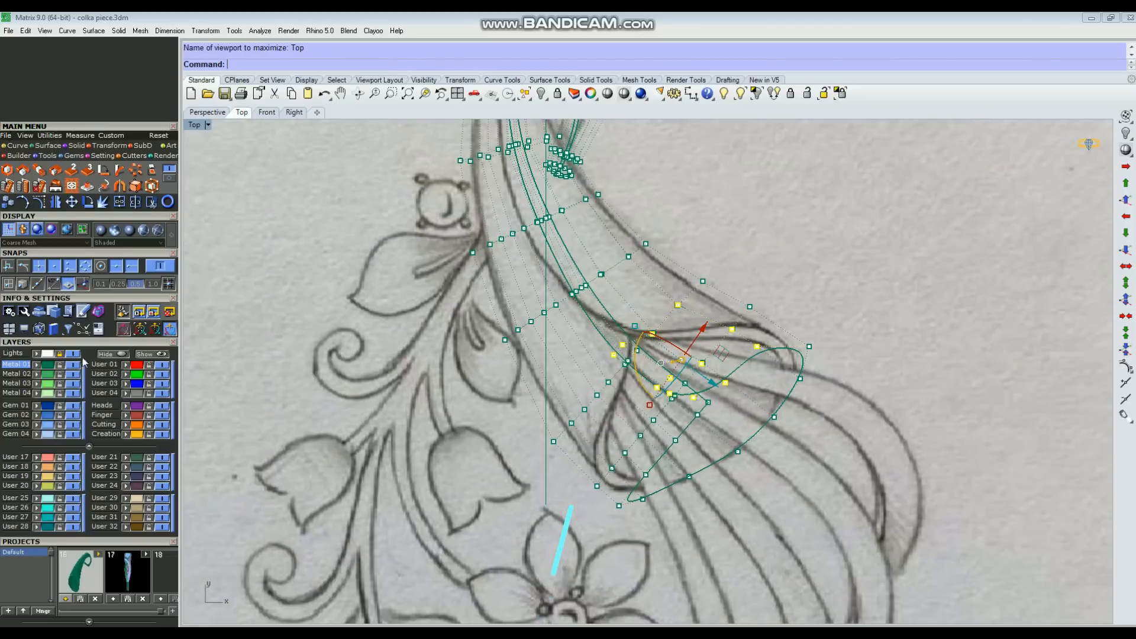
scroll(690, 344, "up", 4)
left_click_drag(697, 335, 691, 326)
left_click_drag(680, 185, 775, 323, "ctrl")
left_click(641, 251, "ctrl")
key("ctrl+alt+w")
scroll(654, 347, "up", 4)
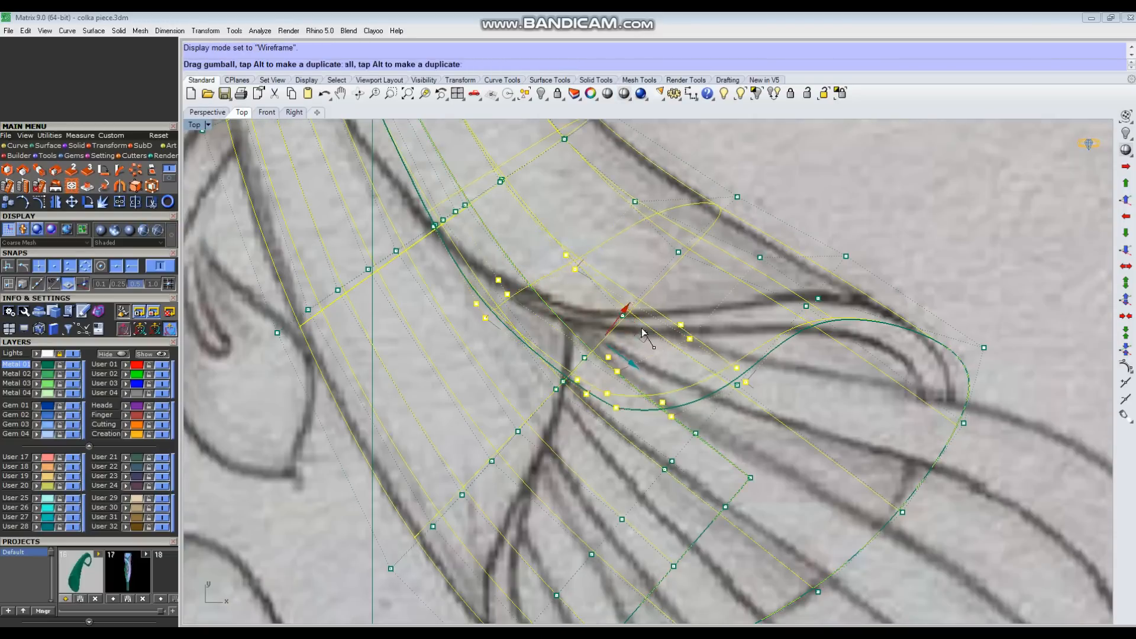
left_click_drag(630, 309, 630, 308)
Step: Deselect the outer points and move the remaining ones back until the upper rim follows the sketch line, checking it in the Perspective view
right_click_drag(586, 293, 631, 376)
scroll(630, 376, "up", 2)
left_click_drag(452, 273, 612, 371, "ctrl")
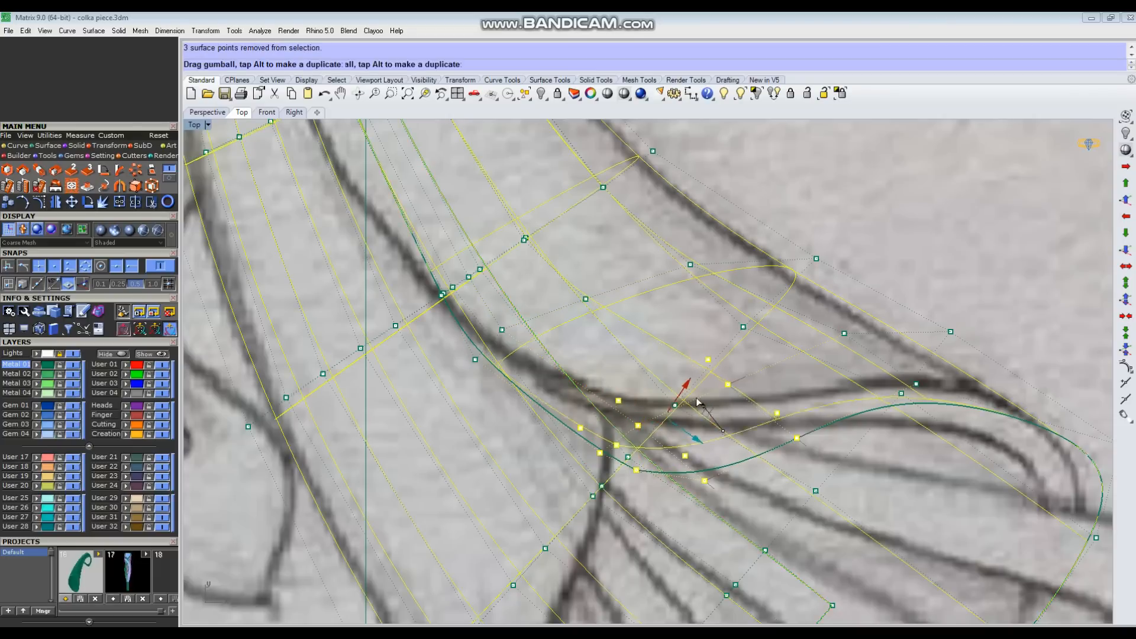
left_click_drag(637, 383, 637, 383)
scroll(575, 402, "up", 4)
mouse_move(578, 424)
left_mouse_down()
mouse_move(623, 400)
mouse_move(667, 404)
left_mouse_up()
left_click(207, 113)
scroll(545, 350, "down", 7)
left_click(624, 94)
mouse_move(577, 375)
right_mouse_down()
mouse_move(697, 412)
mouse_move(623, 427)
right_mouse_up()
left_click(241, 113)
scroll(686, 457, "down", 3)
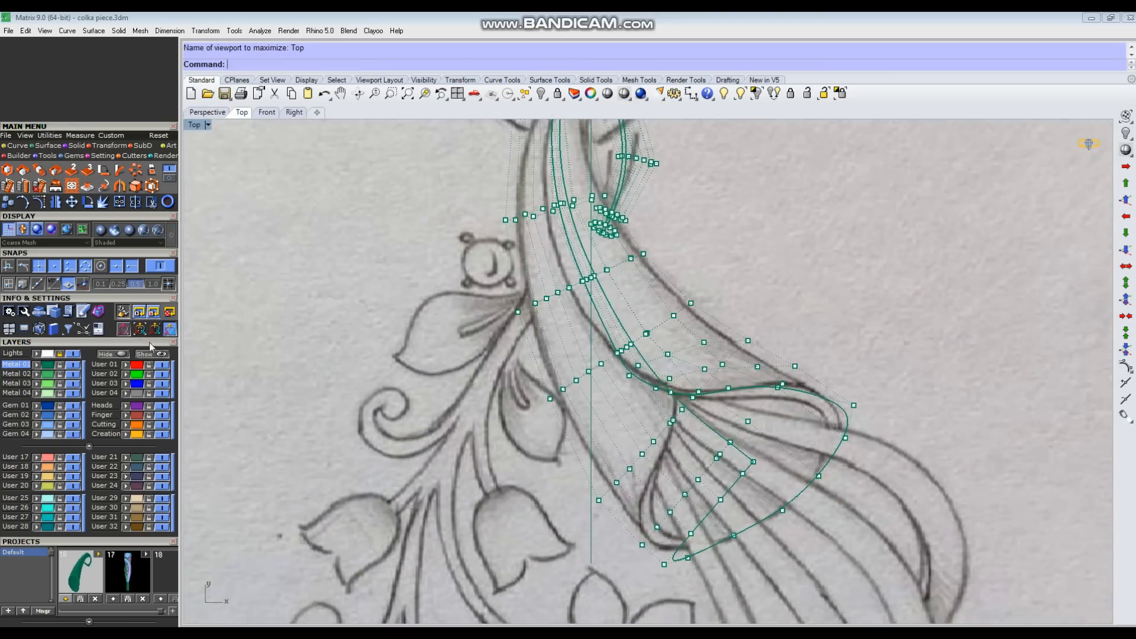
Step: Select the control points on the rim's other side in Perspective, move them back along the tube in the Top view, and show the sketch
left_click(207, 112)
right_click_drag(591, 379, 616, 367)
left_click_drag(584, 350, 694, 462, "shift")
mouse_move(701, 468)
right_mouse_down()
mouse_move(727, 484)
mouse_move(719, 467)
right_mouse_up()
left_click_drag(657, 346, 734, 495, "shift")
right_click_drag(734, 496, 719, 438)
left_click(718, 318, "ctrl")
scroll(712, 382, "down", 4)
right_click_drag(712, 382, 680, 284)
left_click_drag(598, 411, 753, 518, "shift")
left_click(241, 112)
right_click_drag(609, 496, 621, 465)
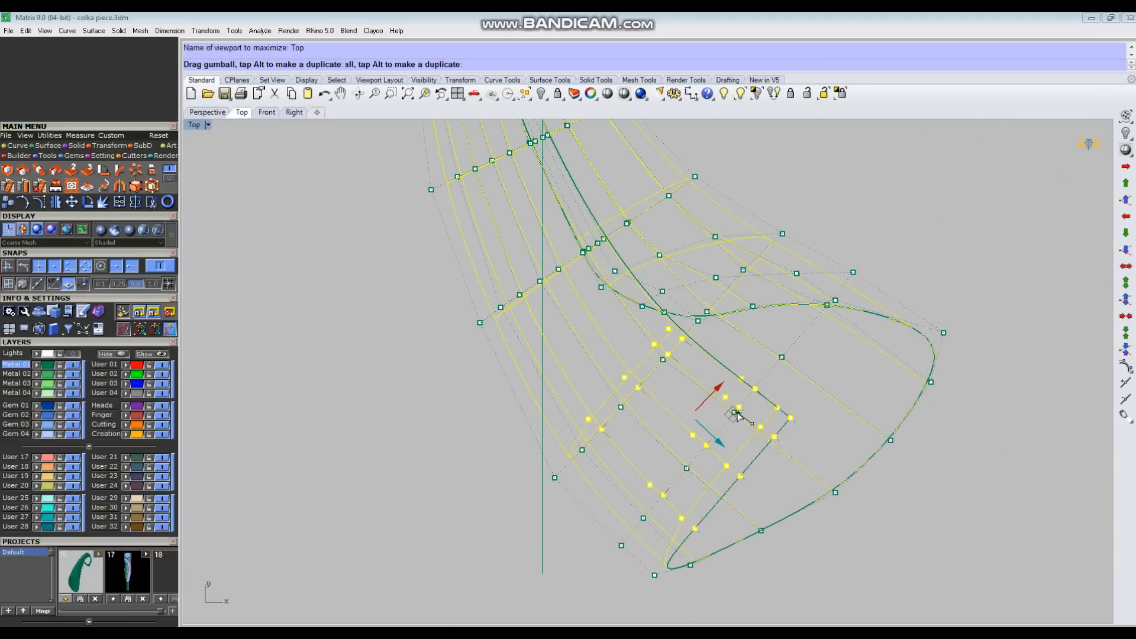
left_click(73, 354)
right_click_drag(597, 414, 612, 391)
Step: Extend the selection to the lower corner of the rim and pull the whole group back toward the sketch's curled edge
left_click(207, 112)
mouse_move(633, 435)
right_mouse_down()
mouse_move(649, 401)
mouse_move(637, 393)
right_mouse_up()
left_click_drag(517, 330, 585, 426, "shift")
mouse_move(586, 426)
right_mouse_down()
mouse_move(610, 384)
mouse_move(690, 474)
right_mouse_up()
key("ctrl+F1")
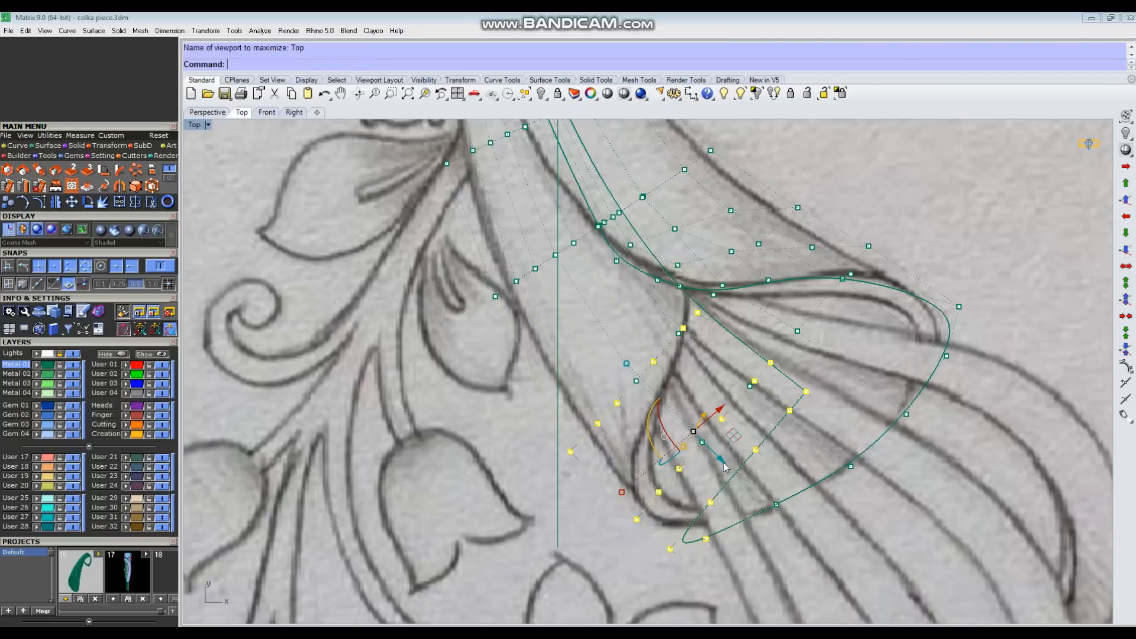
left_click_drag(709, 452, 707, 450)
right_click_drag(686, 479, 690, 444)
key("ctrl+F4")
Step: Refine the point selection around the notch and pull the remaining points back in the Top view to match the sketched curl
right_click_drag(583, 458, 596, 398)
left_click(596, 382, "ctrl")
key("ctrl+F1")
key("ctrl+F4")
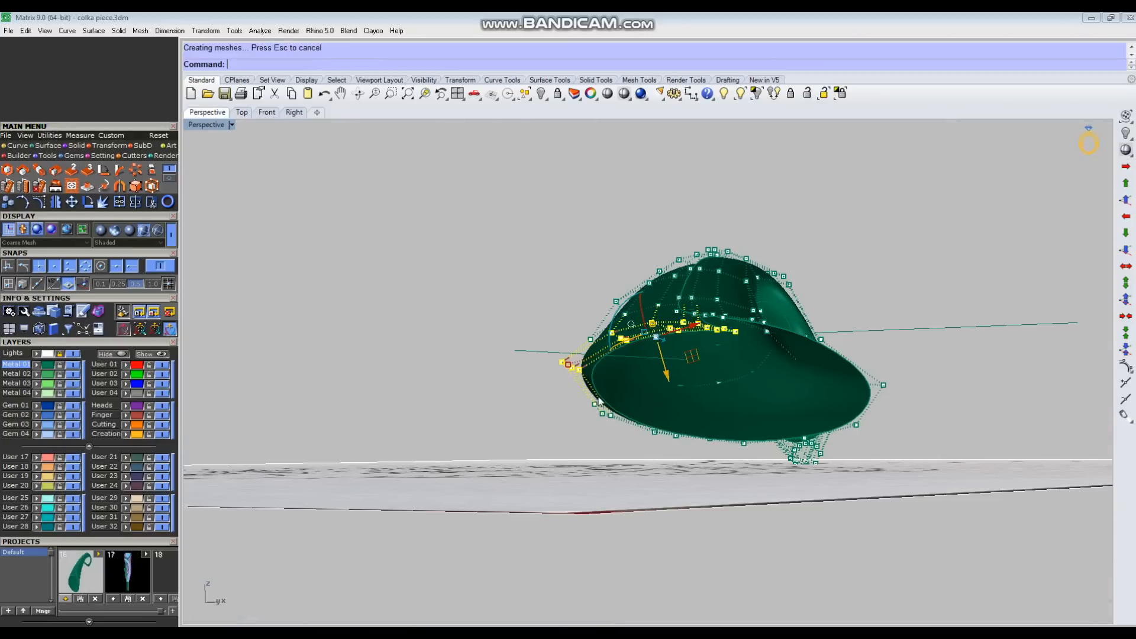
left_click_drag(594, 397, 532, 338, "ctrl")
right_click_drag(568, 367, 639, 441)
key("ctrl+F1")
left_click_drag(718, 358, 718, 357)
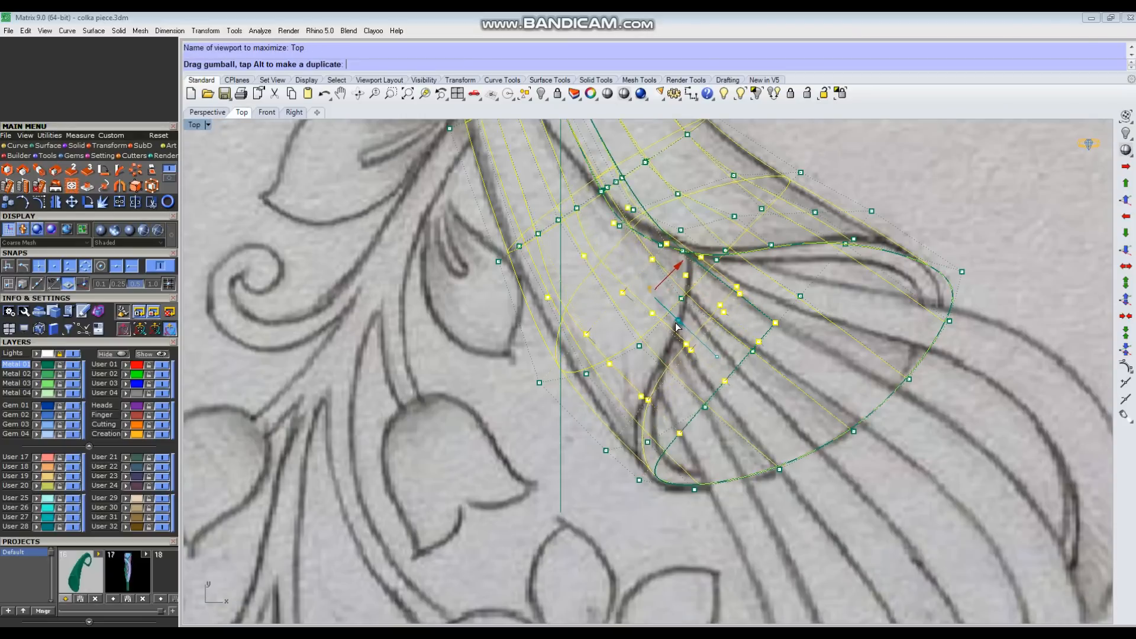
right_click_drag(671, 347, 676, 428)
left_click_drag(700, 381, 686, 368)
right_click_drag(630, 422, 632, 449)
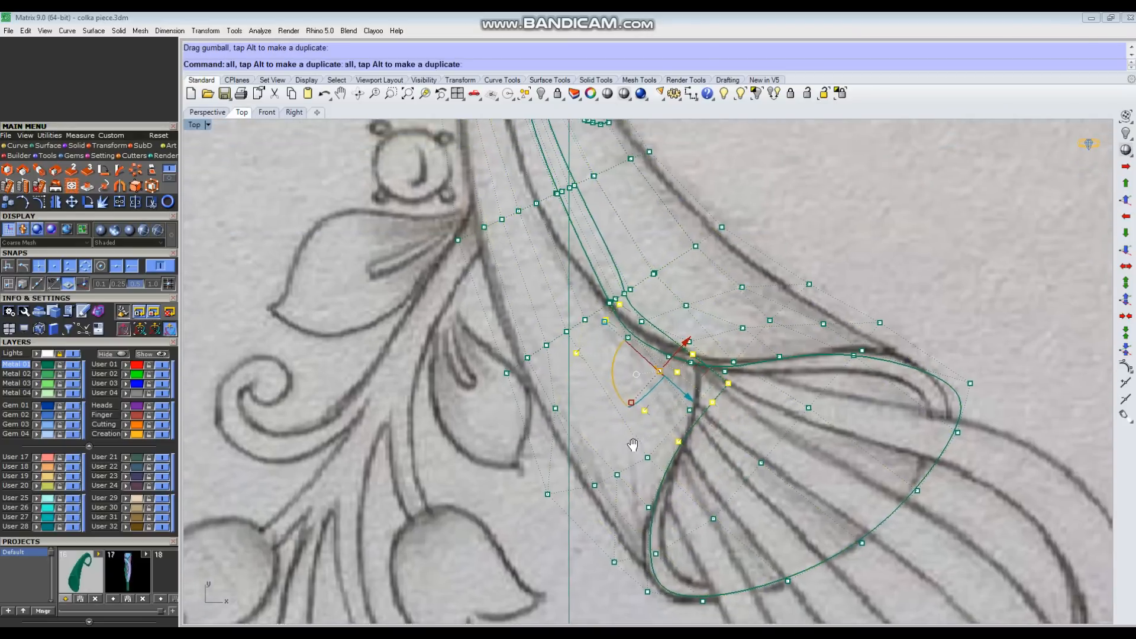
Step: Deselect the outer control points and move the remaining notch points onto the sketch line in the Top view
scroll(583, 338, "up", 8)
left_click(554, 367, "ctrl")
scroll(553, 358, "down", 4)
left_click_drag(639, 426, 675, 478, "ctrl")
left_click(715, 499, "ctrl")
right_click_drag(725, 399, 723, 437)
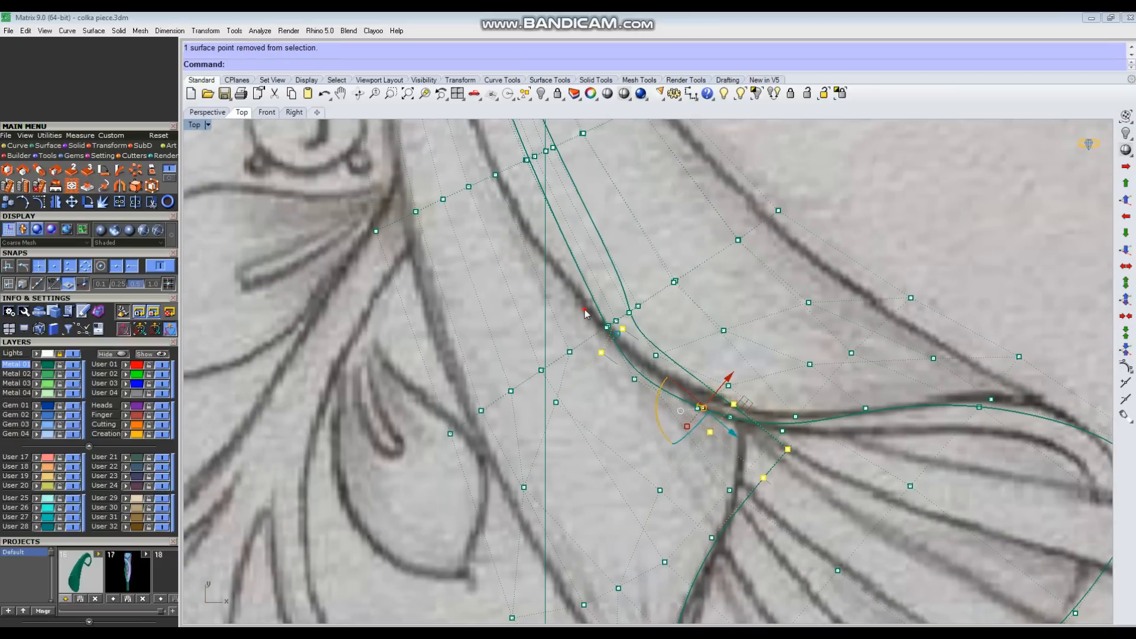
scroll(675, 420, "up", 4)
left_click(693, 407, "ctrl")
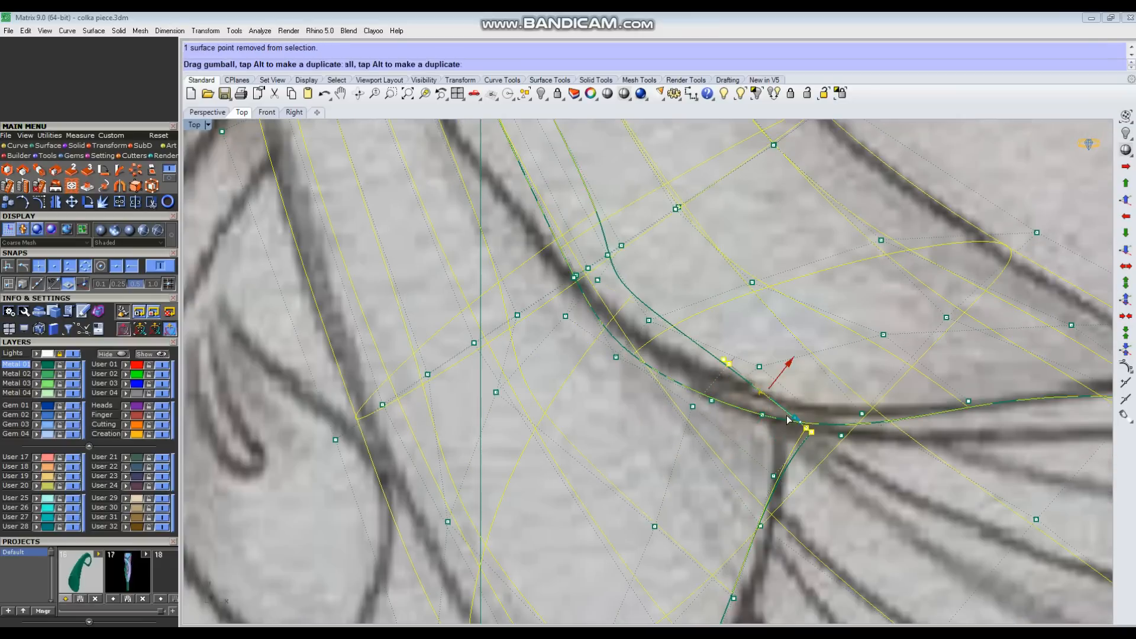
Step: Move the pair of control points at the notch corner onto the corner drawn in the sketch
scroll(766, 412, "up", 3)
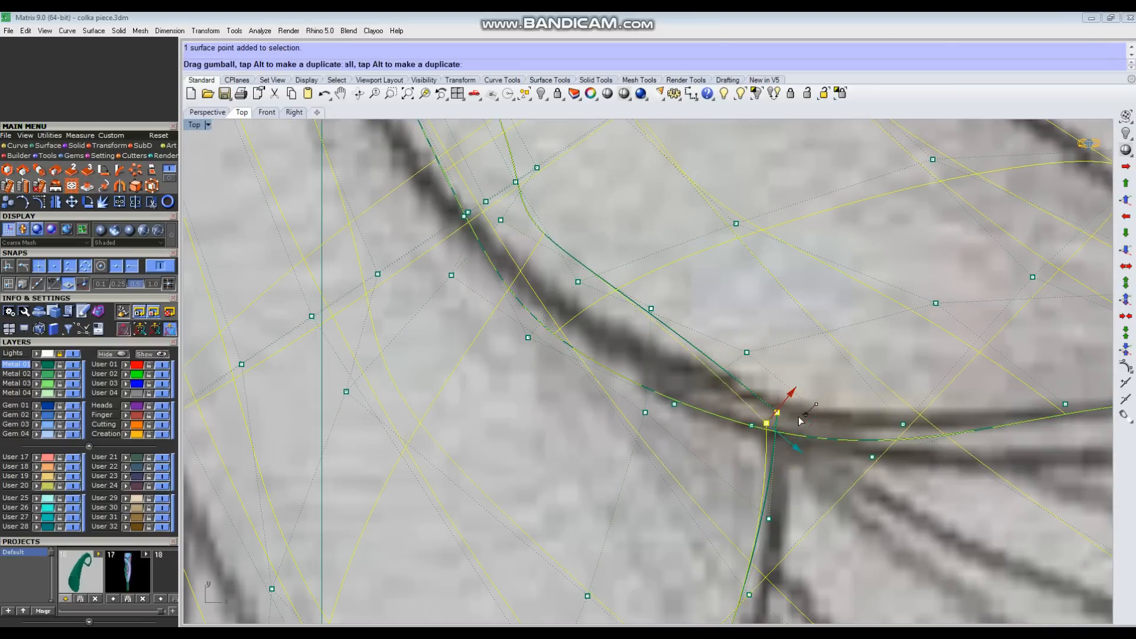
left_click_drag(775, 425, 773, 426)
key("Escape")
Step: Hide the sketch, select the horn surface in the Perspective view and turn on its control points
scroll(737, 425, "down", 8)
key("Escape")
key("F4")
scroll(761, 426, "up", 4)
mouse_move(761, 426)
right_mouse_down()
mouse_move(669, 406)
mouse_move(644, 482)
mouse_move(645, 361)
mouse_move(704, 320)
right_mouse_up()
left_click(73, 354)
scroll(650, 379, "up", 4)
mouse_move(651, 378)
right_mouse_down()
mouse_move(665, 399)
mouse_move(646, 381)
mouse_move(703, 317)
right_mouse_up()
left_click(646, 380)
key("F10")
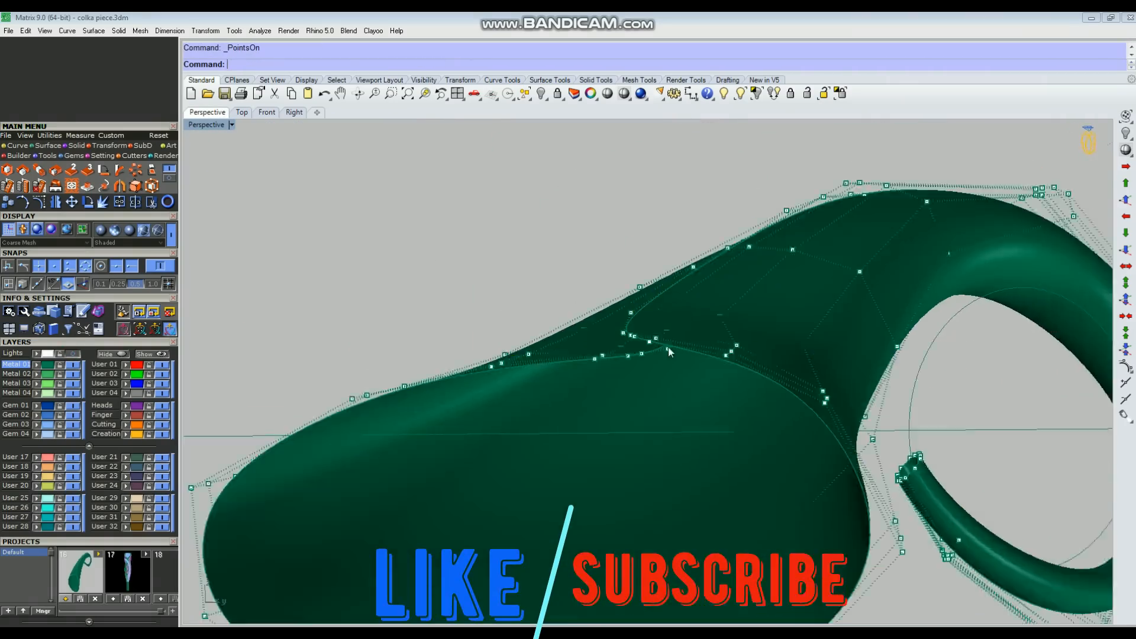
Step: Adjust the control point on the inner rim beside the notch in Perspective and check the whole horn
right_click_drag(669, 349, 666, 347)
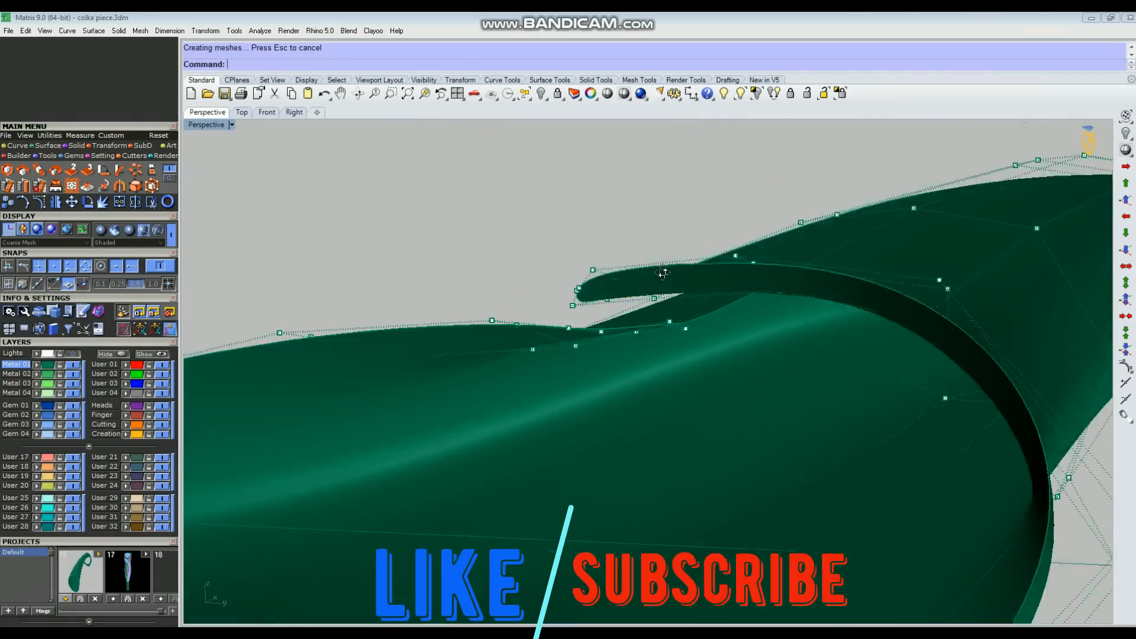
left_click(686, 341)
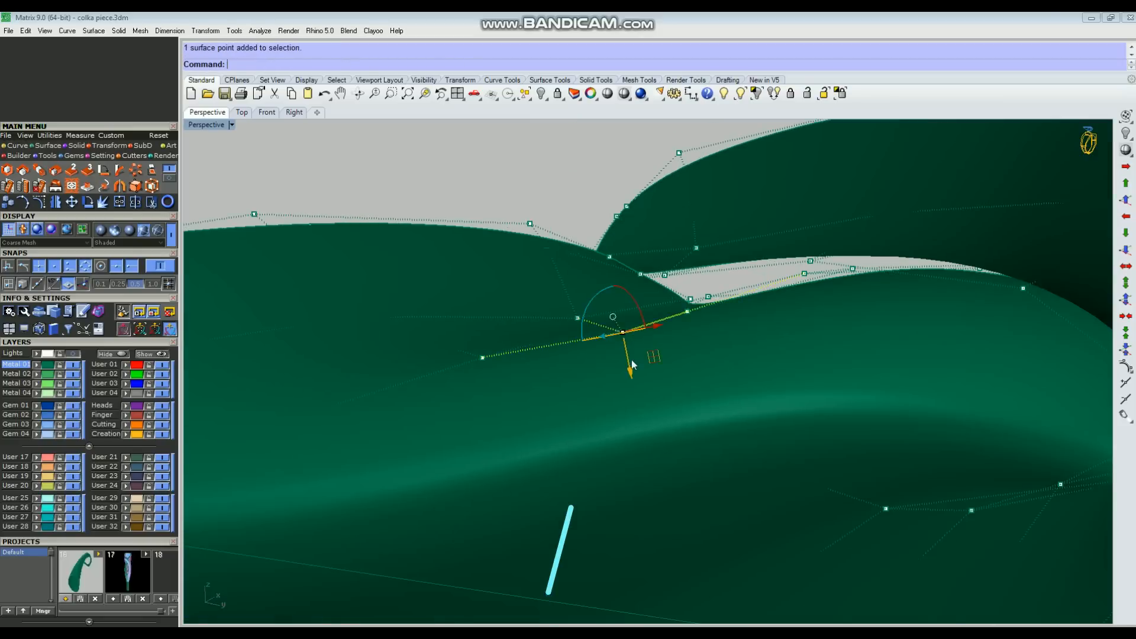
right_click_drag(631, 368, 493, 414)
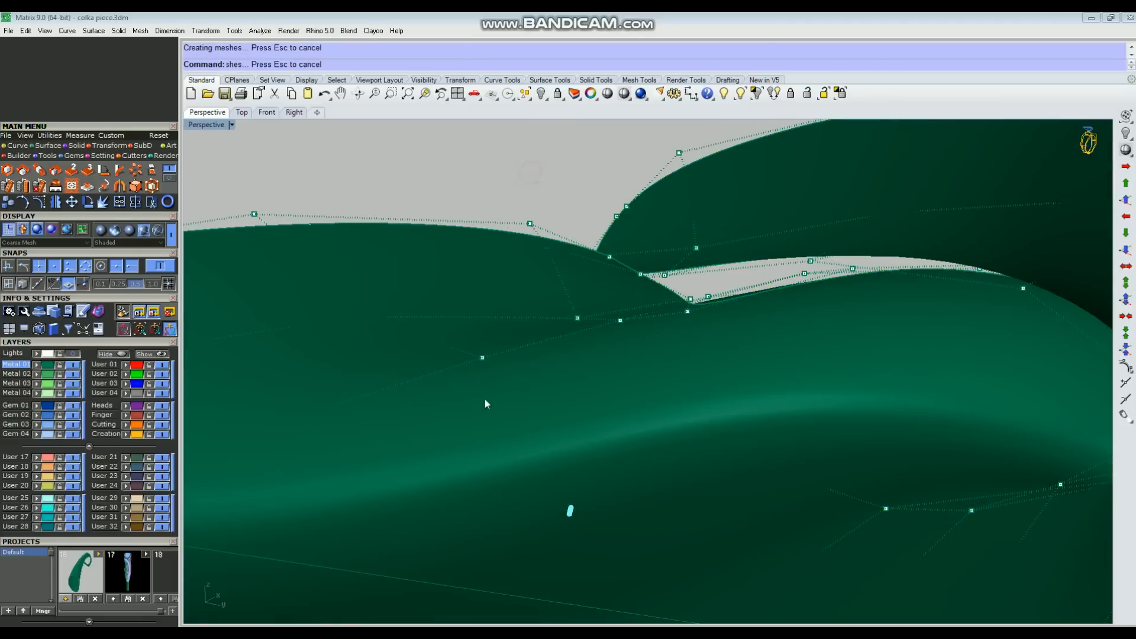
right_click_drag(494, 386, 658, 296)
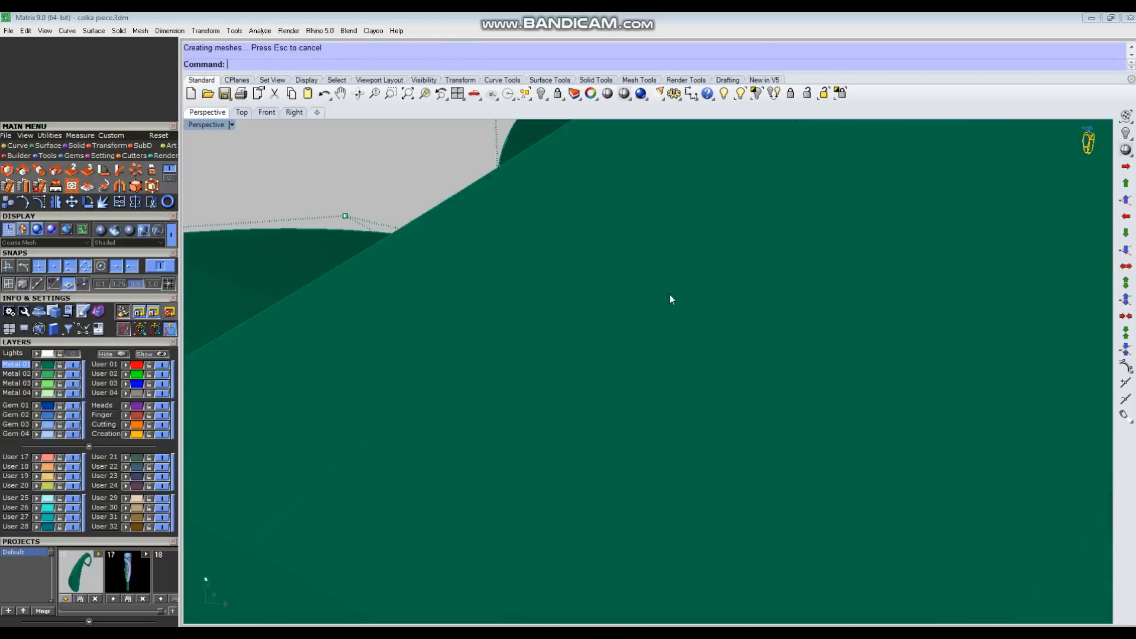
left_click_drag(678, 344, 455, 222)
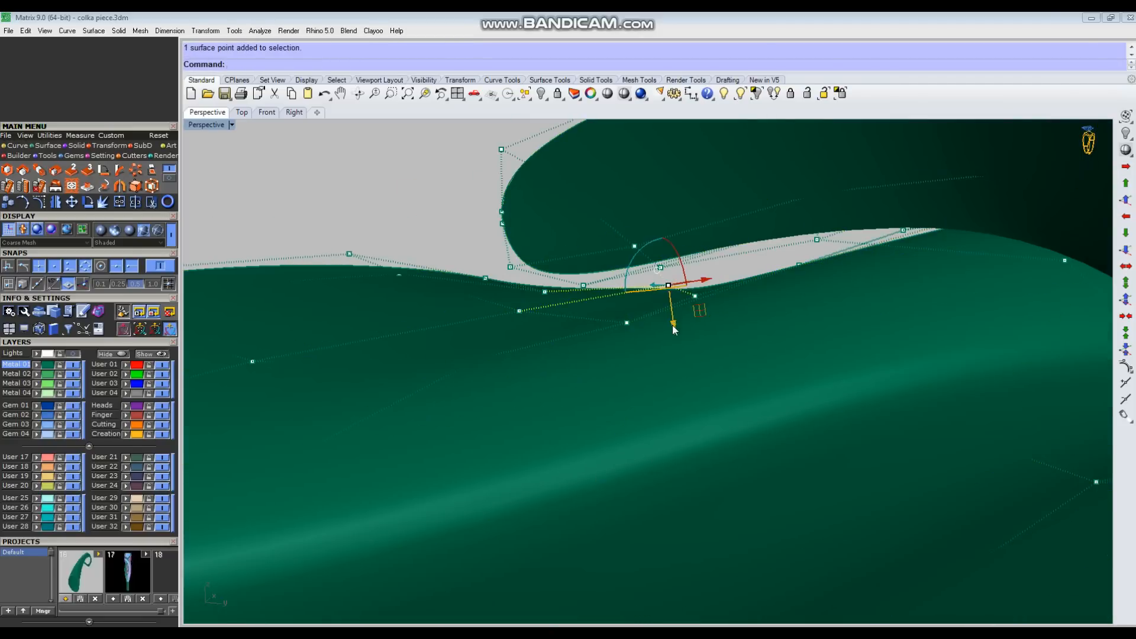
right_click_drag(672, 325, 657, 361)
scroll(657, 361, "down", 5)
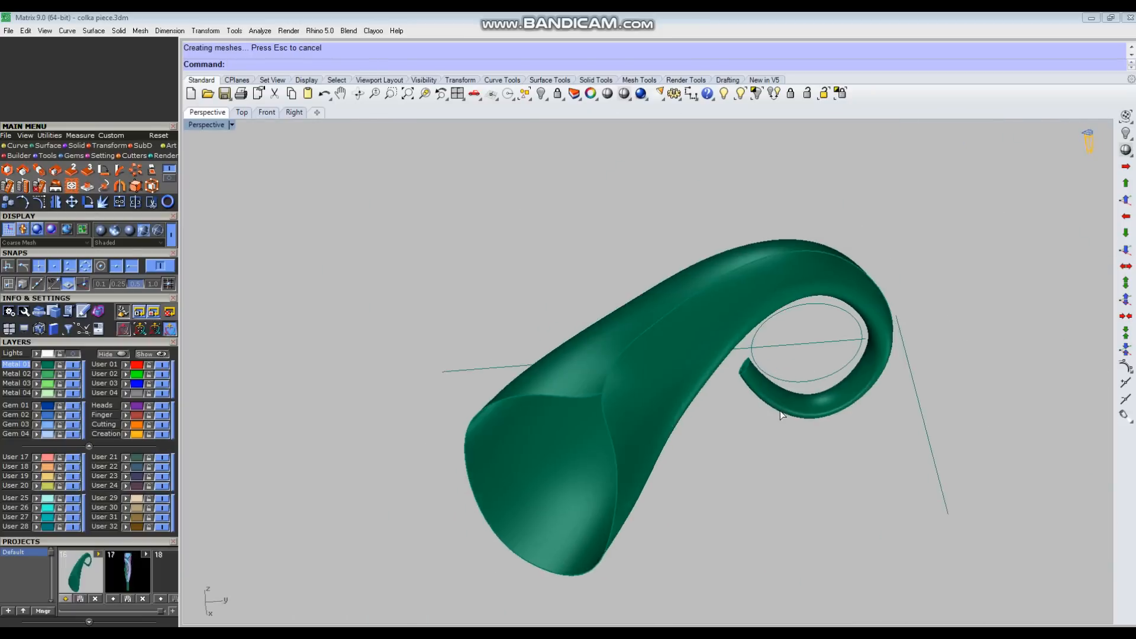
Step: Shift the control point on the fold curve just above the notch in the Top view
key("ctrl+F1")
scroll(684, 362, "up", 5)
left_click(681, 384)
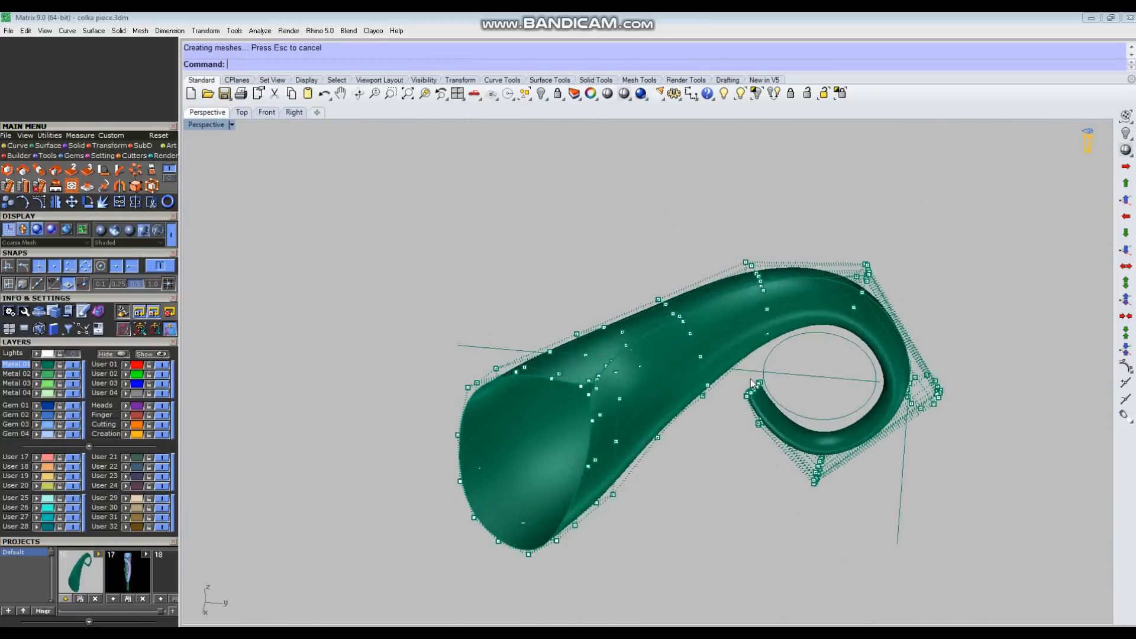
right_click_drag(698, 349, 647, 360)
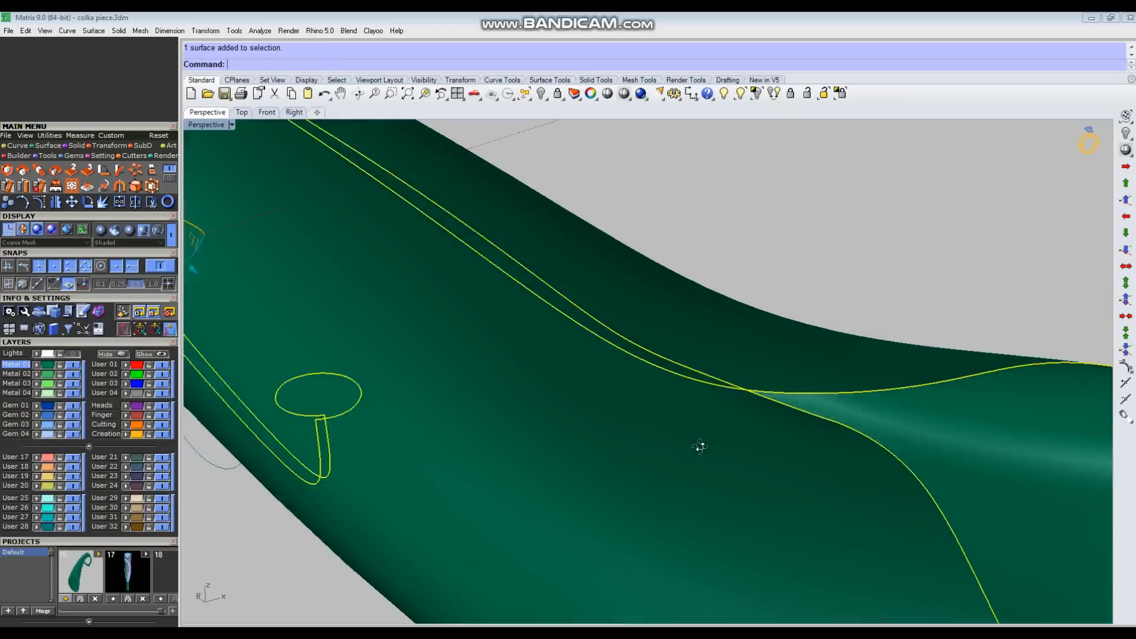
Step: Check the notch from several angles in Perspective and move a control point on the fold curve above it
right_click_drag(700, 447, 628, 312)
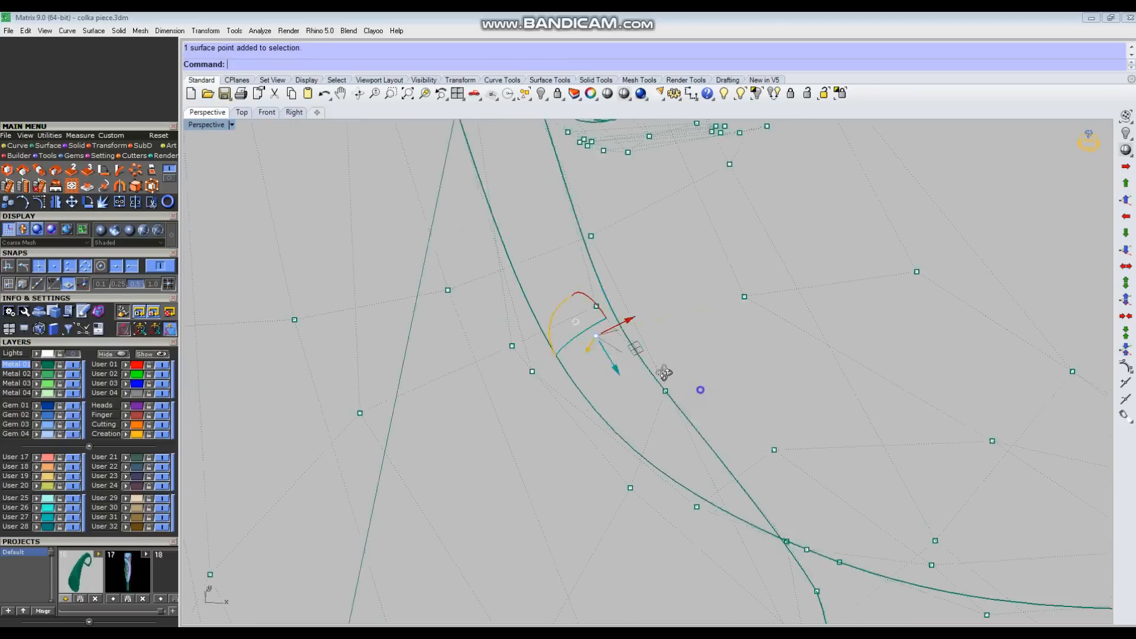
mouse_move(663, 332)
right_mouse_down()
mouse_move(676, 286)
mouse_move(694, 350)
right_mouse_up()
left_click_drag(656, 290, 658, 289)
right_click_drag(680, 332, 701, 405)
left_click_drag(669, 354, 709, 374)
right_click_drag(710, 378, 710, 461)
left_click(703, 467)
right_click_drag(700, 467, 668, 442)
scroll(586, 411, "up", 2)
left_click(586, 410)
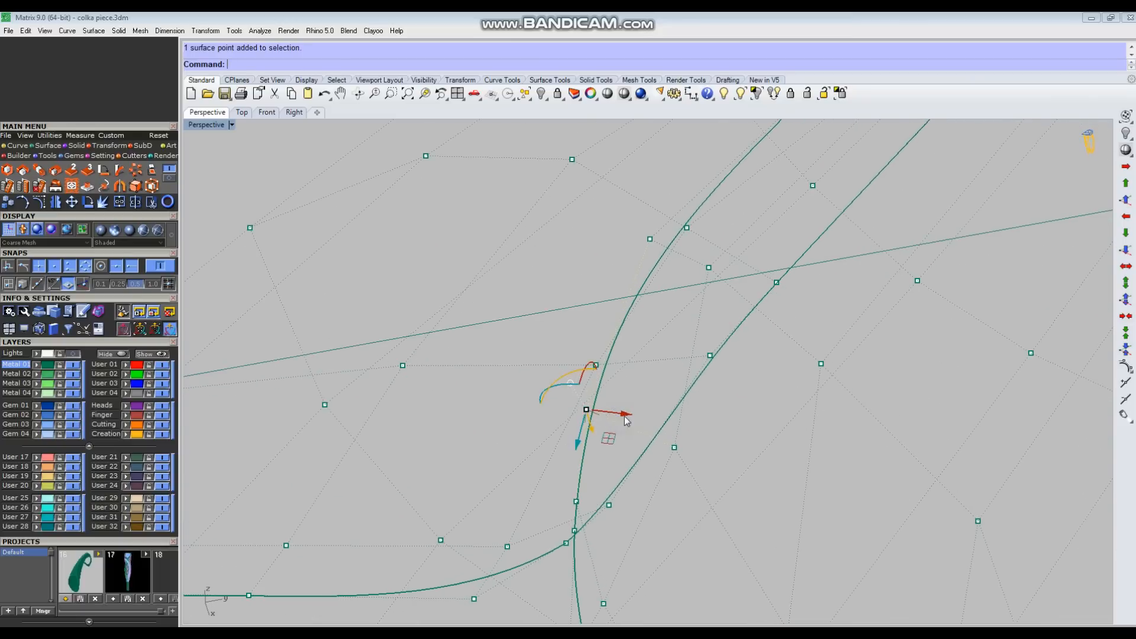
left_click(736, 460)
scroll(734, 462, "down", 5)
right_click_drag(733, 462, 743, 408)
scroll(793, 466, "down", 5)
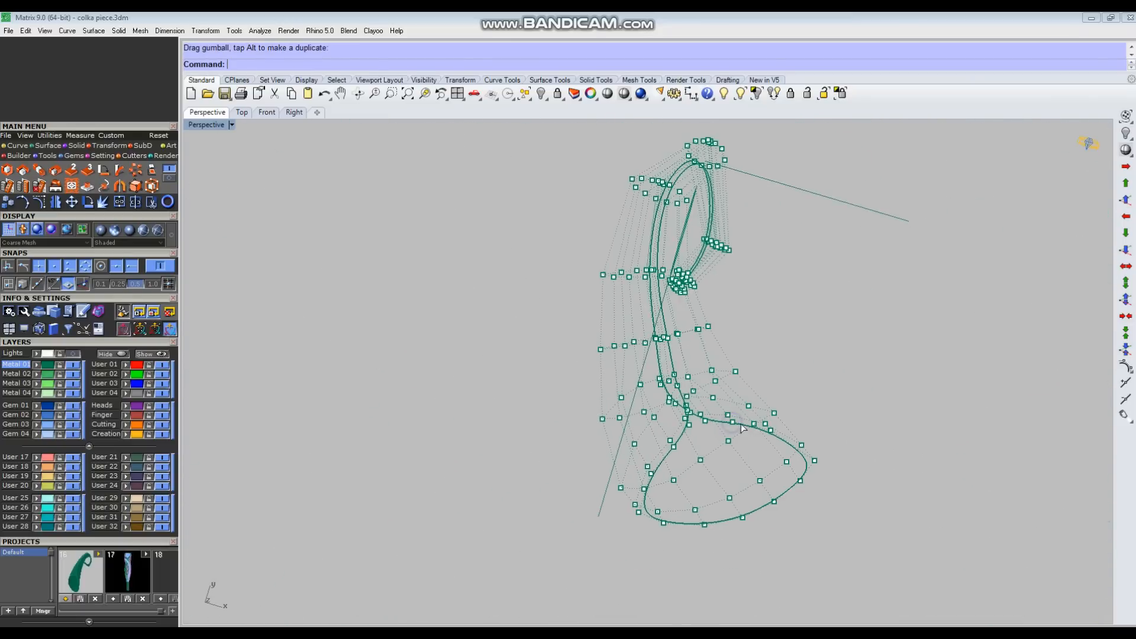
Step: Nudge two control points along the lower edge of the flared rim outward in the Top view
key("ctrl+F1")
scroll(713, 360, "down", 8)
scroll(699, 503, "up", 5)
left_click(705, 485)
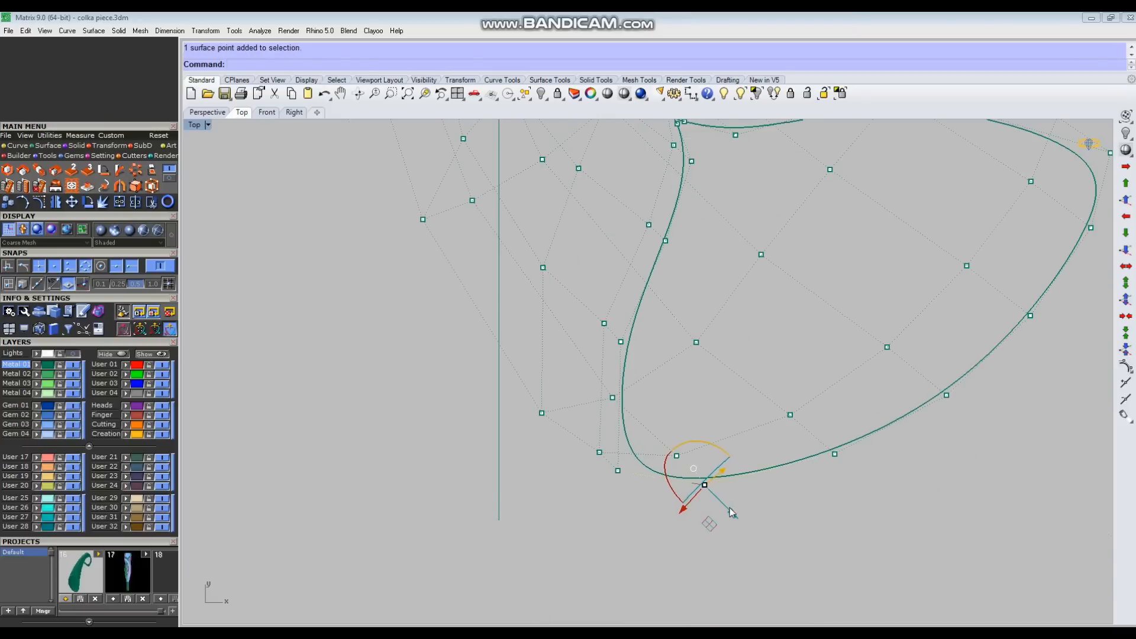
left_click_drag(738, 510, 739, 511)
left_click(720, 462)
scroll(718, 463, "down", 6)
scroll(788, 475, "up", 2)
left_click(775, 455)
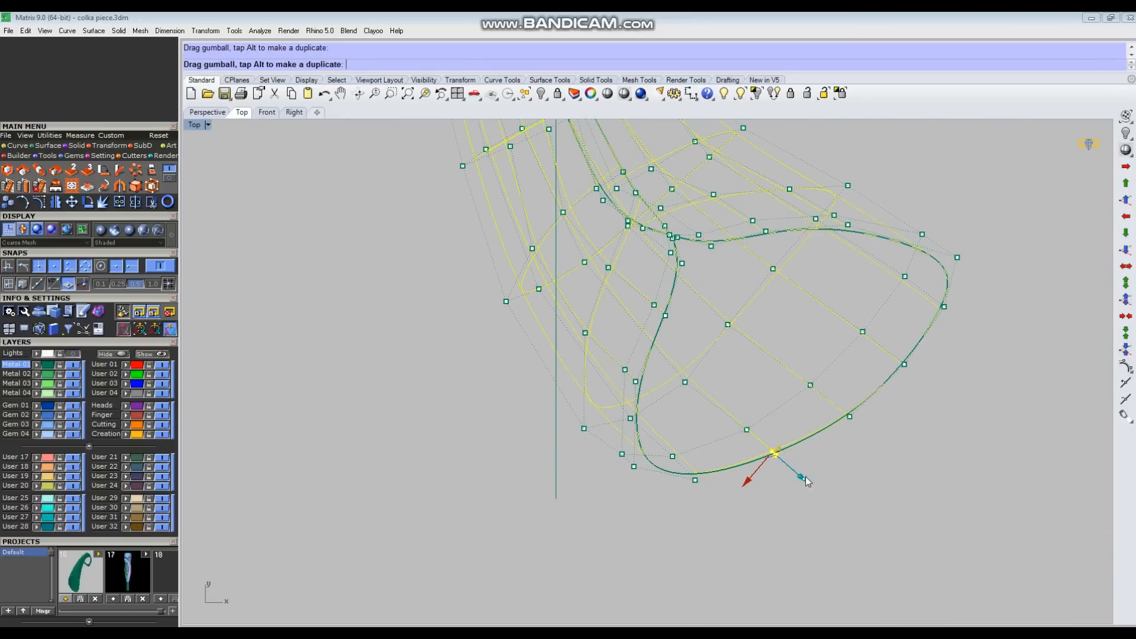
scroll(870, 447, "up", 2)
scroll(708, 427, "down", 2)
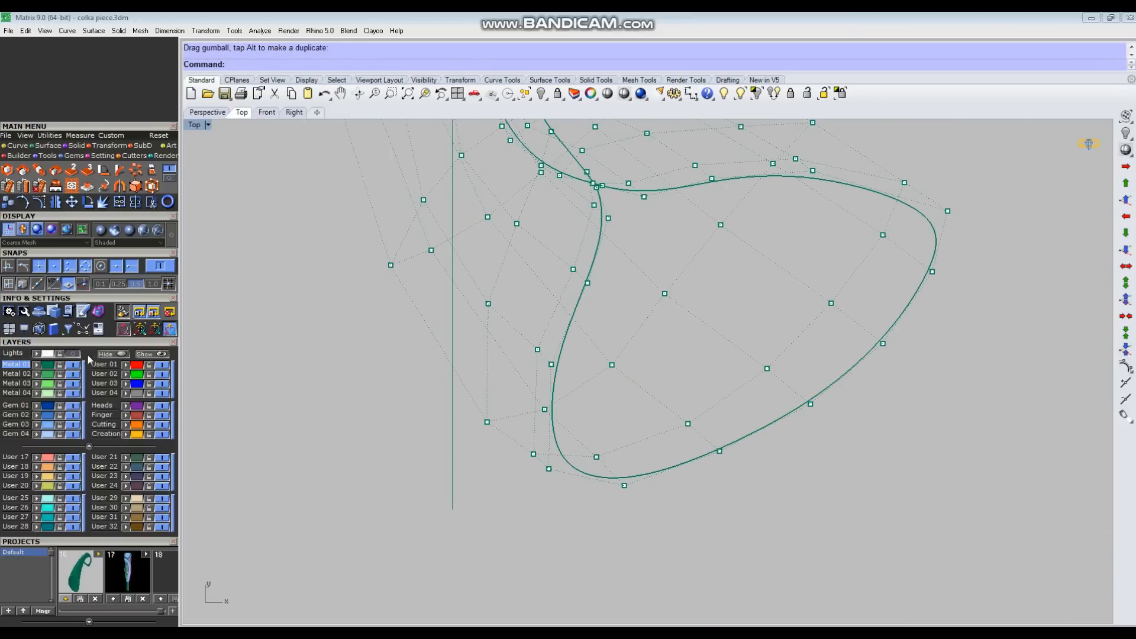
Step: Show the sketch, lock its layer, and move the control points at the rim's outer end to match the drawn curve
left_click(74, 354)
left_click(59, 353)
scroll(637, 392, "down", 2)
right_click_drag(766, 402, 759, 420)
scroll(860, 355, "up", 4)
right_click_drag(870, 296, 855, 342)
left_click_drag(862, 251, 884, 286)
left_click_drag(898, 369, 847, 427)
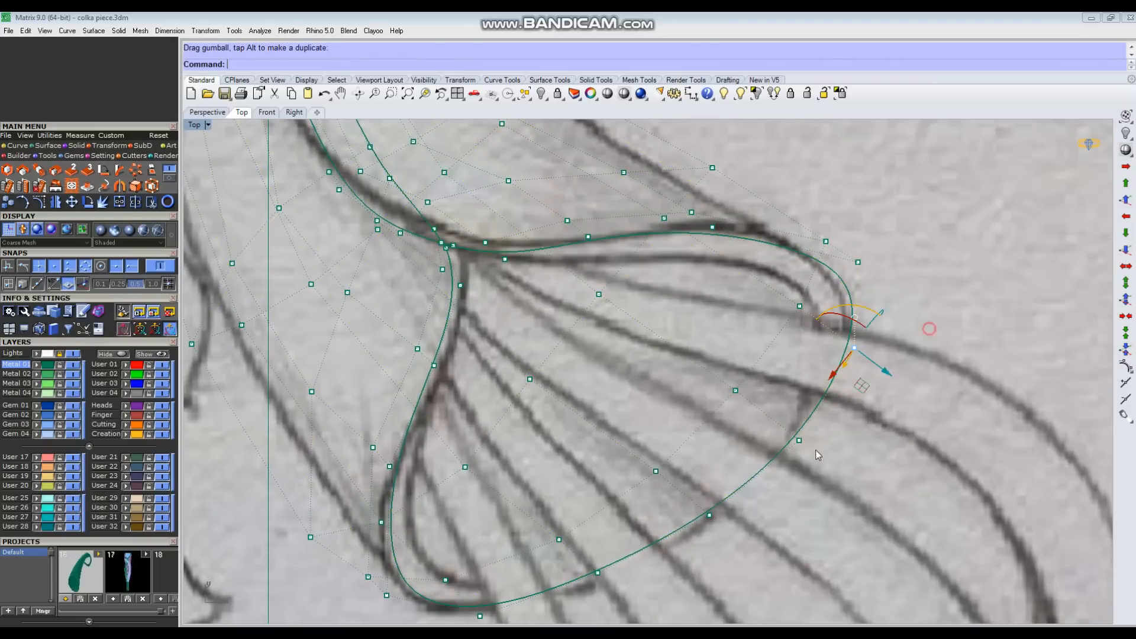
Step: Move the control points along the rim's lower outer curve outward to round out the opening
right_click_drag(756, 433, 758, 372)
left_click_drag(683, 506, 686, 507)
left_click(562, 454)
right_click_drag(563, 454, 555, 390)
left_click(595, 451)
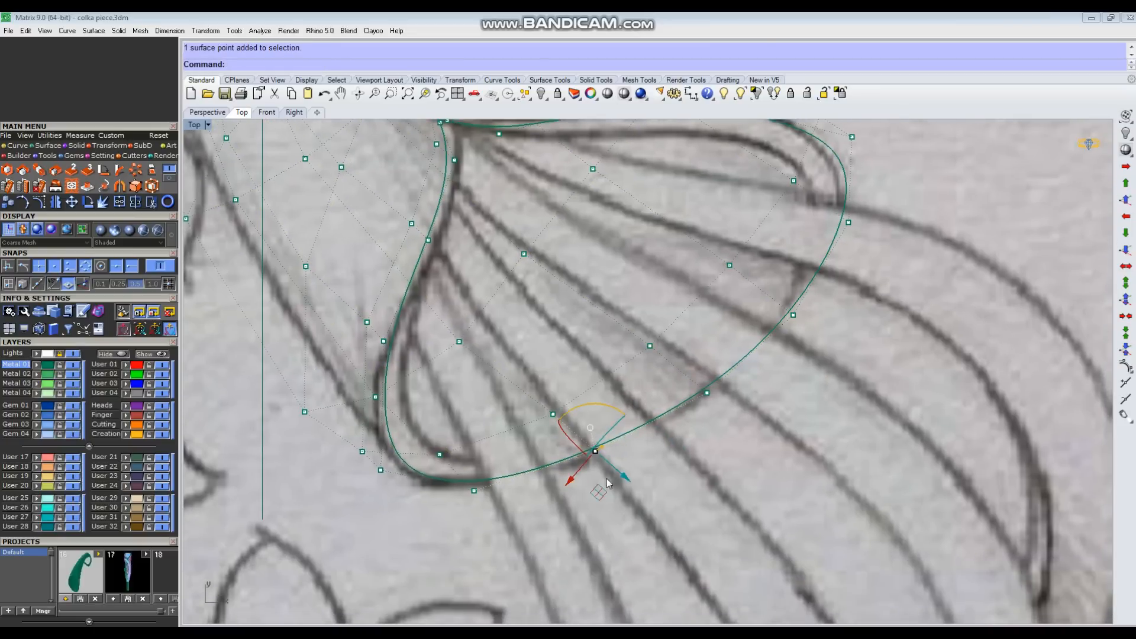
left_click_drag(623, 477, 627, 480)
left_click(707, 392)
left_click_drag(732, 412, 736, 416)
Step: Reposition the control points around the rim's lowest corner to follow the sketch's curled tip
left_click(605, 489)
scroll(608, 493, "down", 4)
left_click_drag(525, 488, 578, 449)
scroll(579, 451, "up", 2)
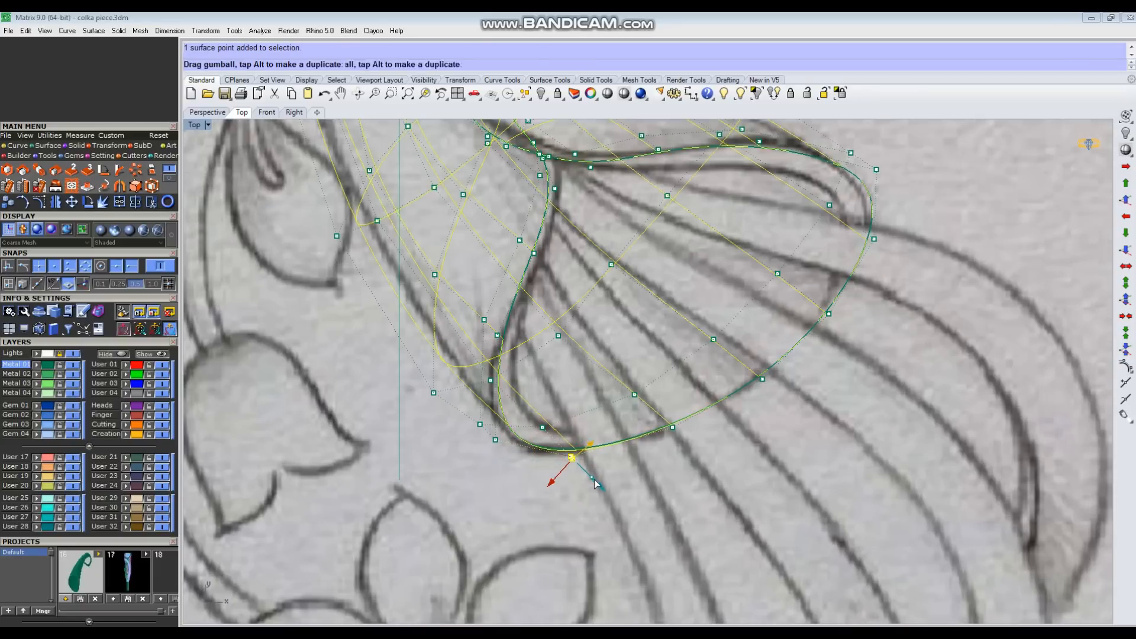
scroll(557, 464, "down", 2)
left_click(496, 452)
right_click_drag(496, 452, 485, 500)
scroll(486, 500, "up", 6)
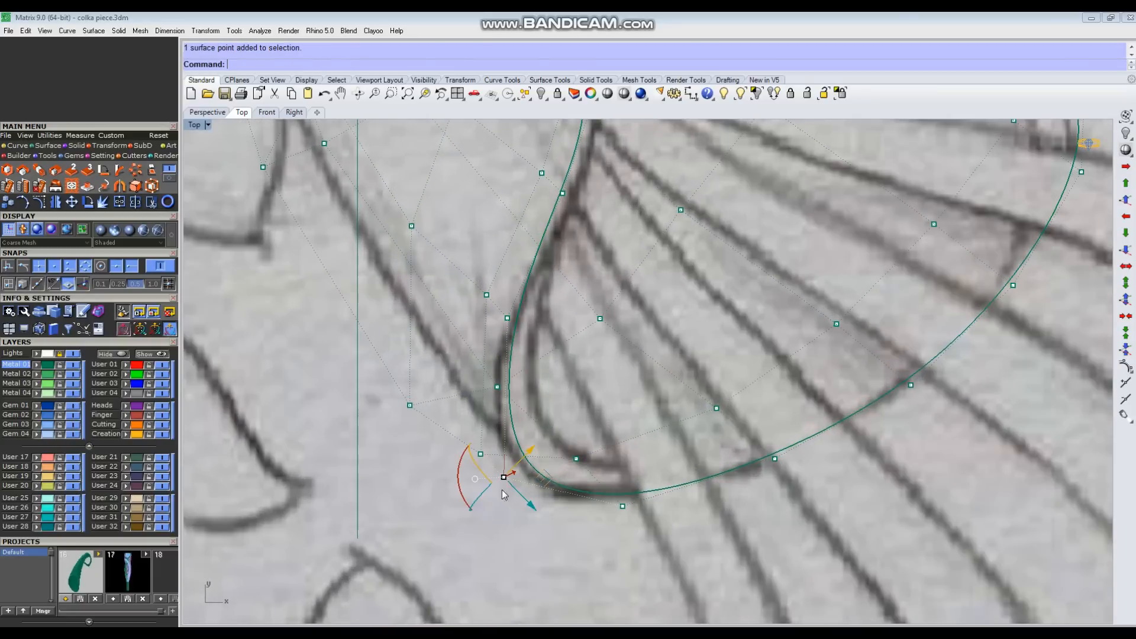
left_click_drag(536, 508, 536, 506)
left_click(574, 478)
Step: Push the control point just below the rim's outer tip slightly outward
scroll(574, 478, "down", 6)
right_click_drag(832, 323, 763, 381)
scroll(763, 381, "up", 4)
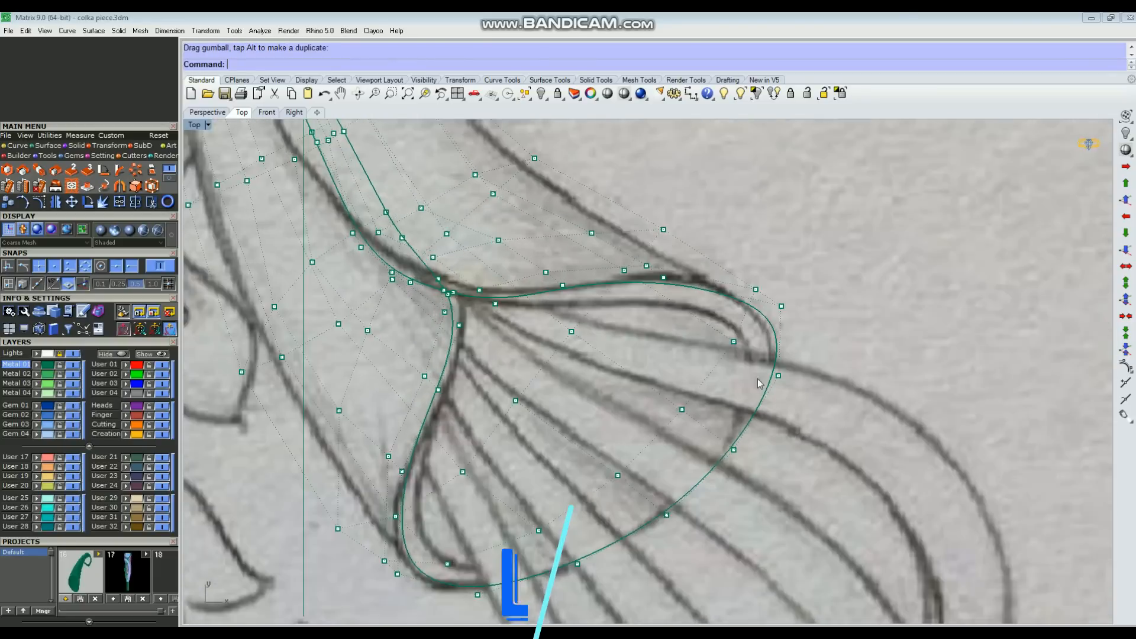
left_click(775, 378)
left_click_drag(808, 403, 812, 404)
left_click(796, 415)
Step: Nudge one more rim control point outward to even out the curve against the sketch
scroll(753, 415, "down", 4)
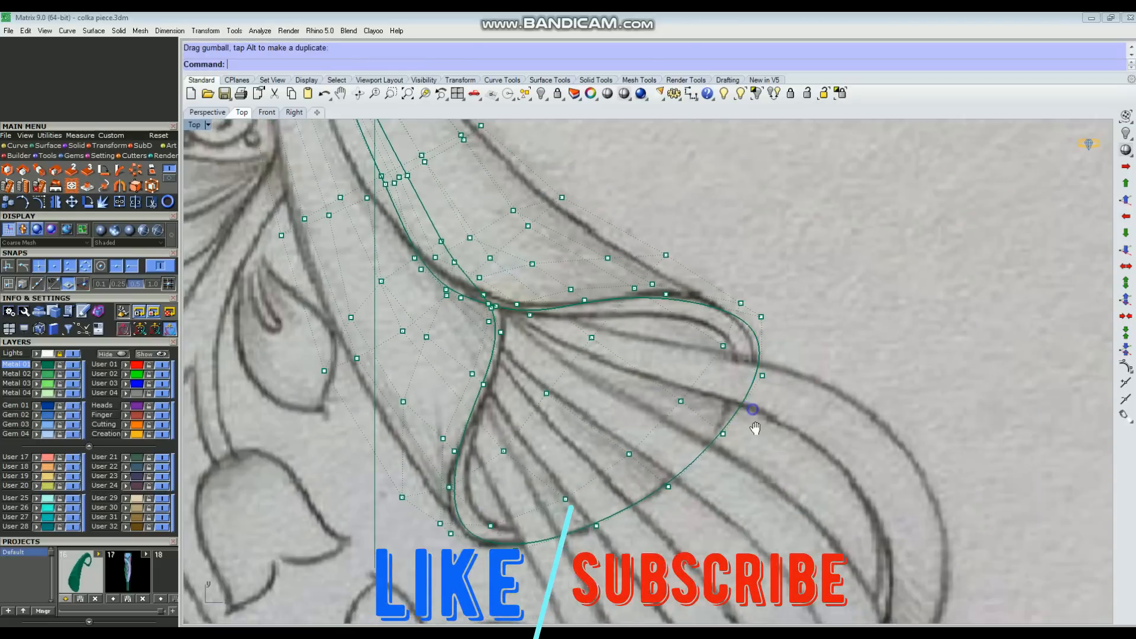
right_click_drag(751, 423, 755, 448)
scroll(747, 435, "down", 2)
scroll(684, 340, "up", 6)
left_click(684, 339)
scroll(710, 358, "up", 2)
left_click_drag(708, 358, 710, 358)
left_click(898, 267)
Step: Turn off the control points, shade the horn in the Perspective view and hide the sketch
scroll(896, 308, "down", 6)
mouse_move(896, 354)
right_mouse_down()
mouse_move(782, 427)
mouse_move(729, 391)
mouse_move(769, 360)
mouse_move(153, 435)
right_mouse_up()
key("ctrl+F4")
key("Escape")
scroll(818, 375, "down", 4)
left_click(624, 95)
scroll(729, 387, "up", 6)
left_click(74, 354)
scroll(592, 485, "down", 6)
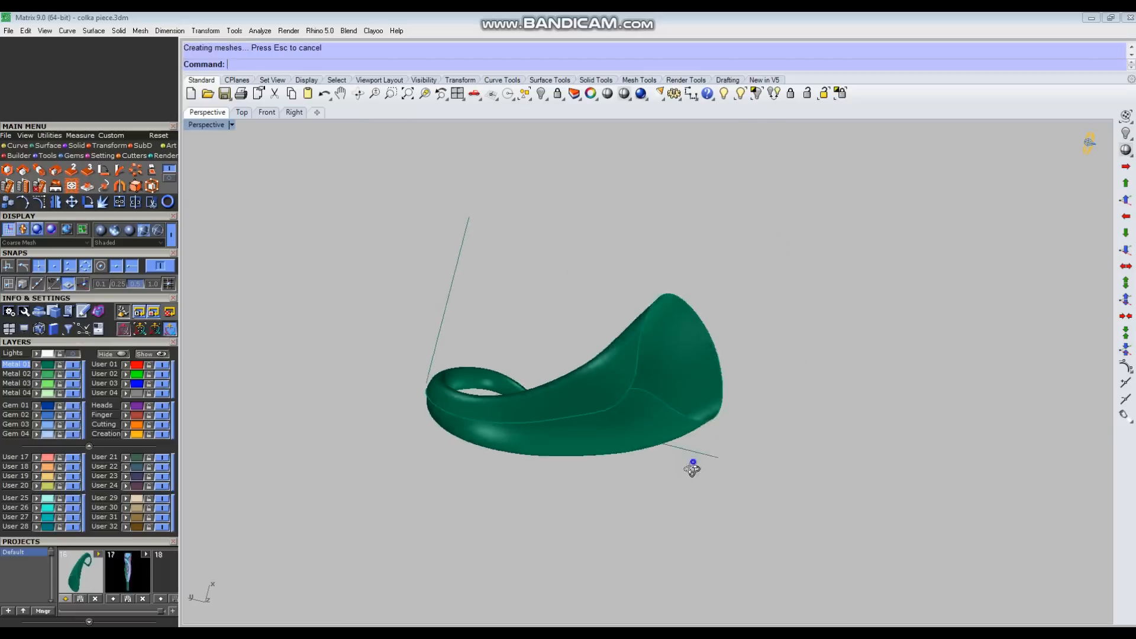
Step: Turn the horn's control points back on and shift the fold point above the notch slightly sideways in Perspective
right_click_drag(692, 470, 649, 441)
scroll(680, 312, "up", 5)
left_click(648, 442)
key("F10")
scroll(638, 361, "up", 5)
mouse_move(638, 371)
right_mouse_down()
mouse_move(631, 335)
mouse_move(635, 353)
right_mouse_up()
scroll(680, 387, "up", 3)
right_click_drag(599, 456, 574, 422)
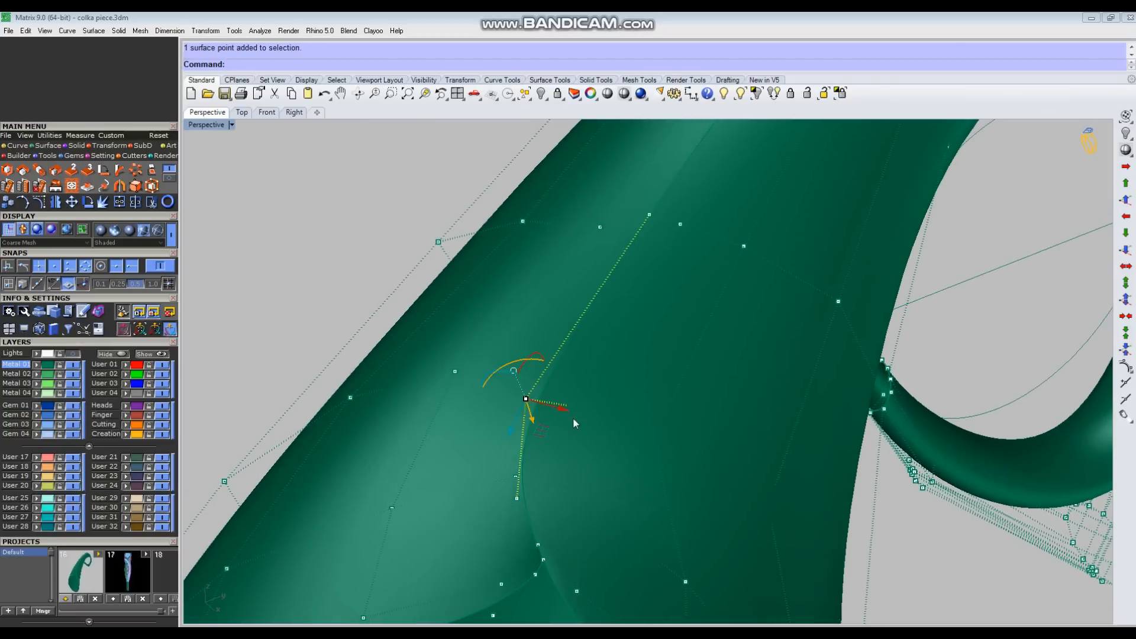
left_click_drag(566, 412, 572, 412)
left_click(965, 338)
Step: Fine-tune another control point near the notch and check the fold from a different angle
right_click_drag(734, 408, 628, 365)
left_click_drag(636, 349, 640, 350)
left_click(680, 370)
right_click_drag(680, 370, 723, 474)
Step: Shade the Top view and adjust the control point at the corner of the notch
key("ctrl+F1")
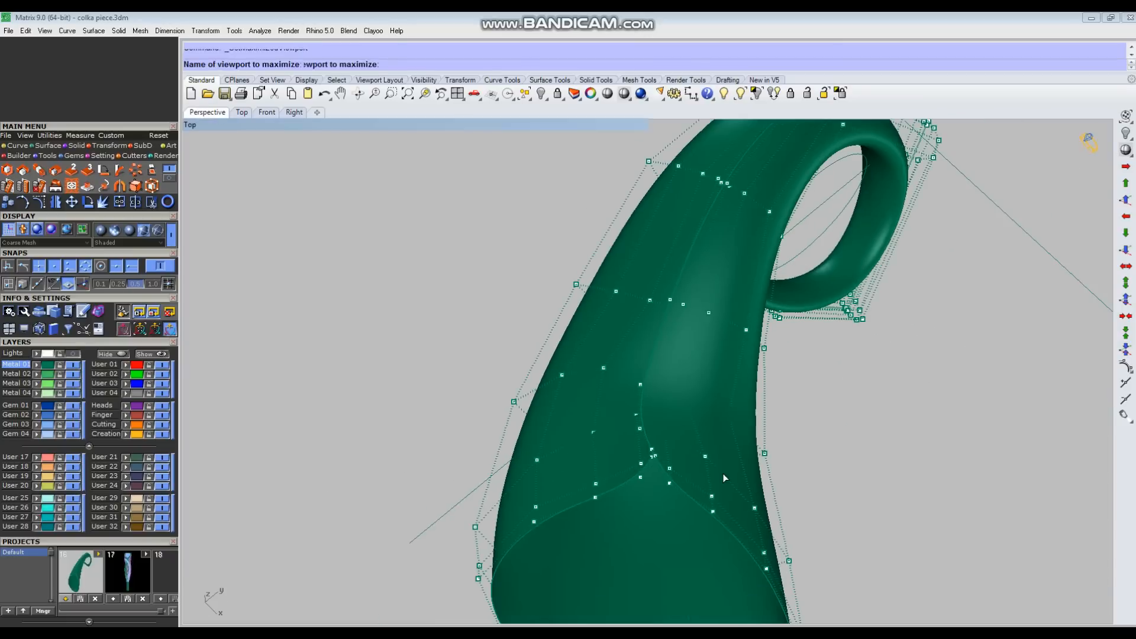
scroll(610, 388, "up", 10)
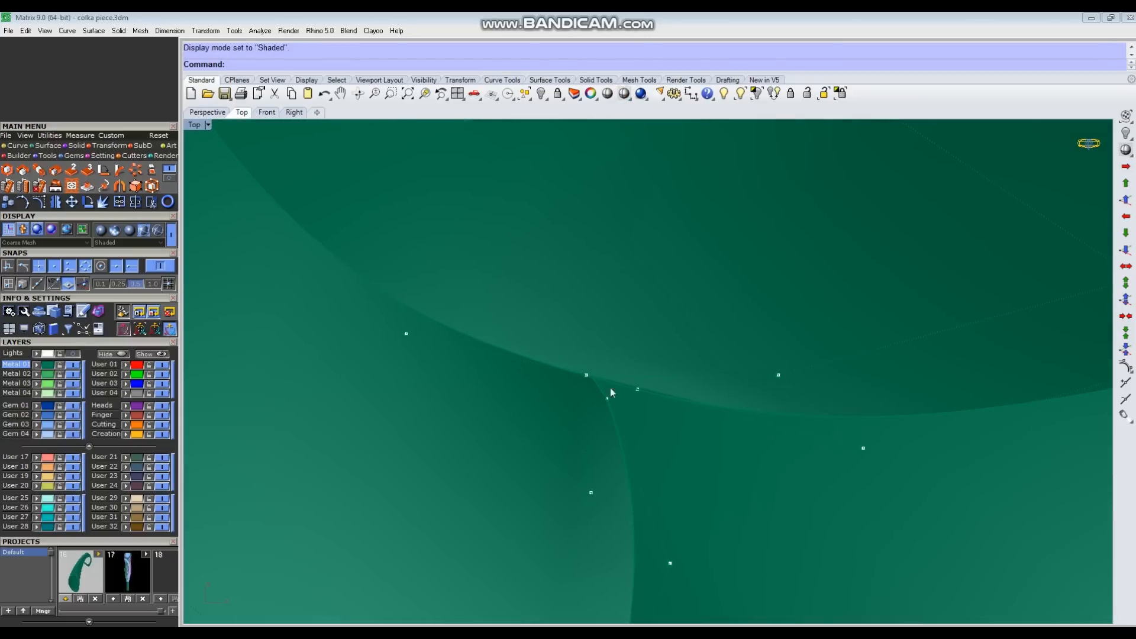
left_click(586, 375)
left_click_drag(590, 384, 657, 383)
scroll(716, 456, "down", 10)
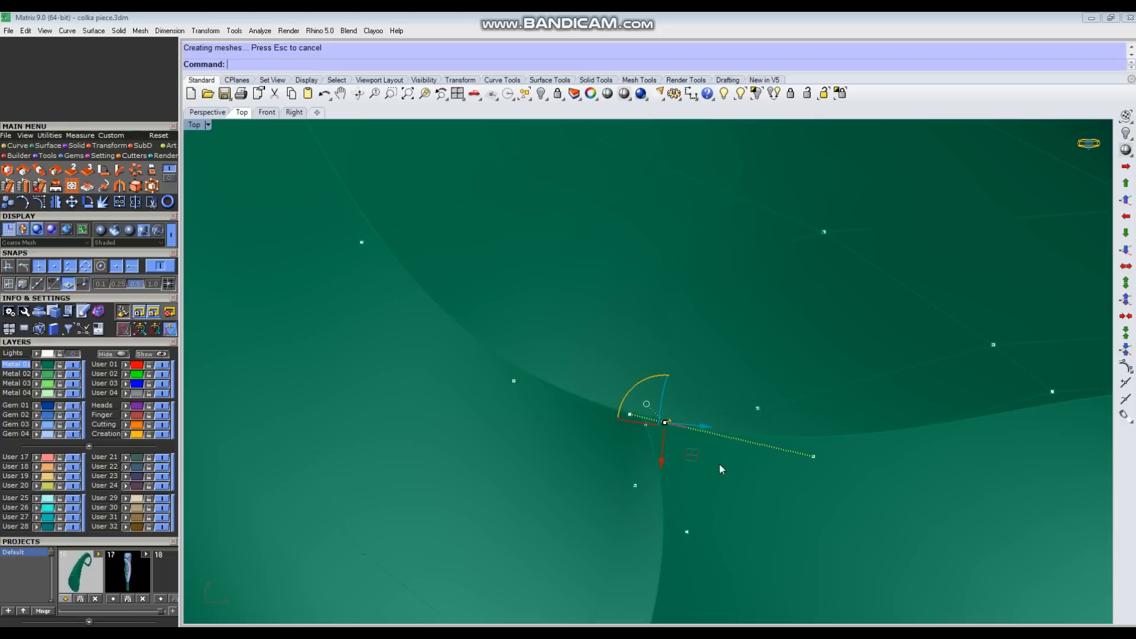
scroll(740, 448, "up", 5)
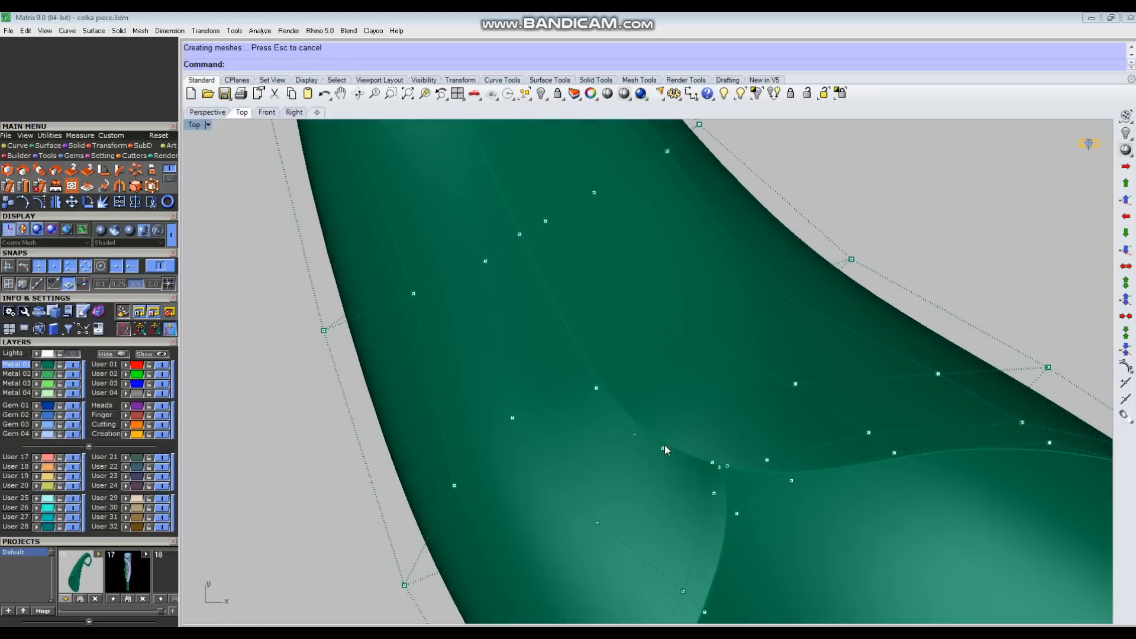
Step: Nudge the control points on the fold just above the notch to smooth its transition into the rim
left_click(662, 449)
left_click_drag(679, 420, 681, 416)
left_click(707, 467)
scroll(640, 457, "down", 4)
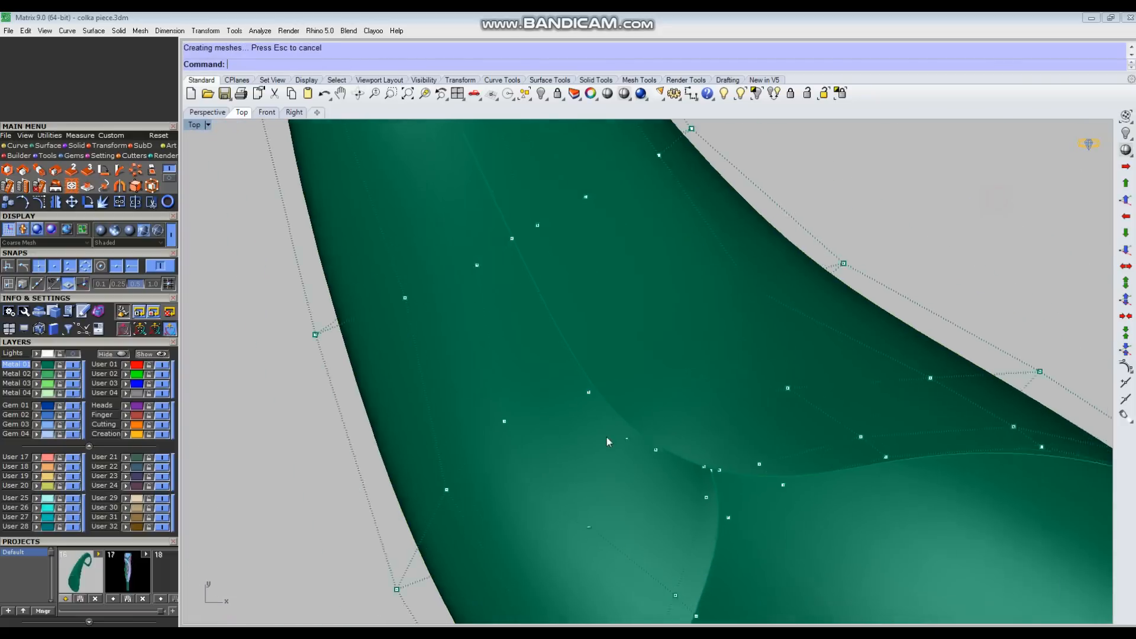
scroll(754, 471, "up", 6)
left_click_drag(681, 432, 680, 438)
left_click(788, 496)
Step: Adjust the control points along the upper rim between the notch and the outer tip
scroll(793, 491, "down", 6)
right_click_drag(812, 477, 781, 450)
scroll(771, 474, "up", 4)
left_click(767, 476)
left_click_drag(797, 492, 792, 492)
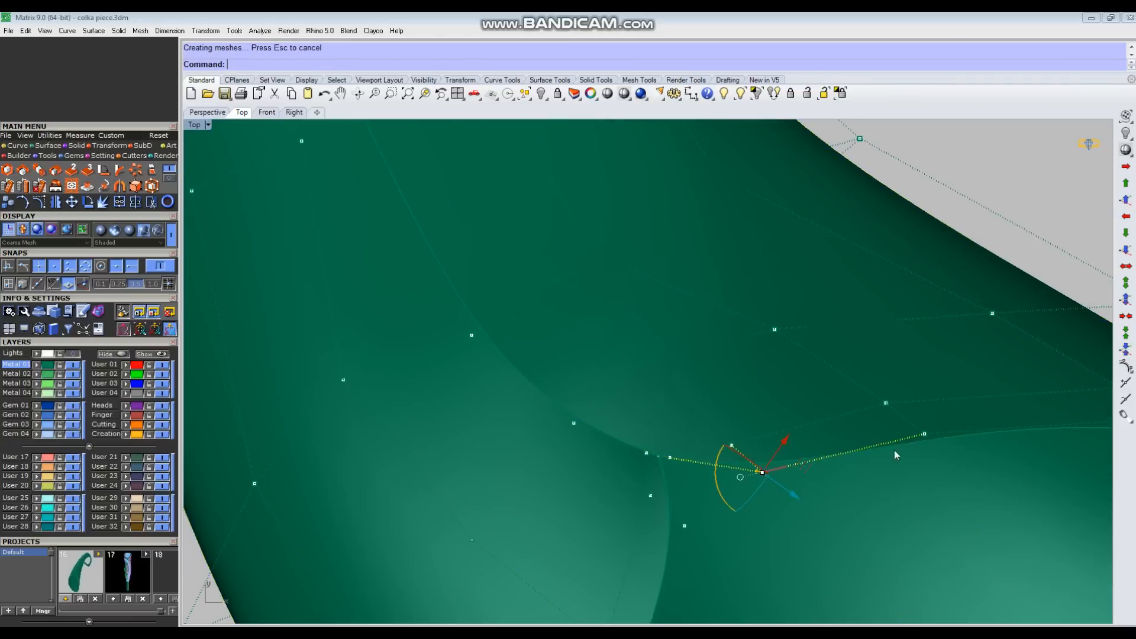
scroll(894, 448, "up", 2)
left_click(931, 432)
left_click_drag(954, 450, 964, 457)
scroll(739, 435, "down", 2)
left_click(702, 460)
scroll(703, 466, "down", 3)
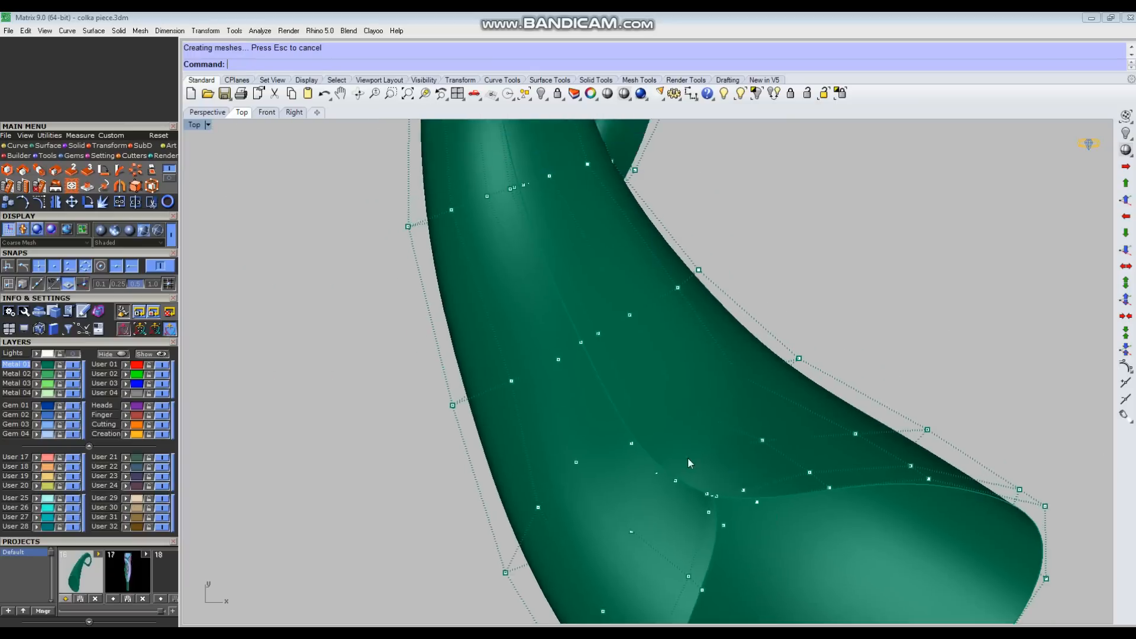
Step: Shift the two neighbouring control points on the fold line above the notch slightly
scroll(687, 456, "up", 3)
left_click_drag(655, 479, 652, 478)
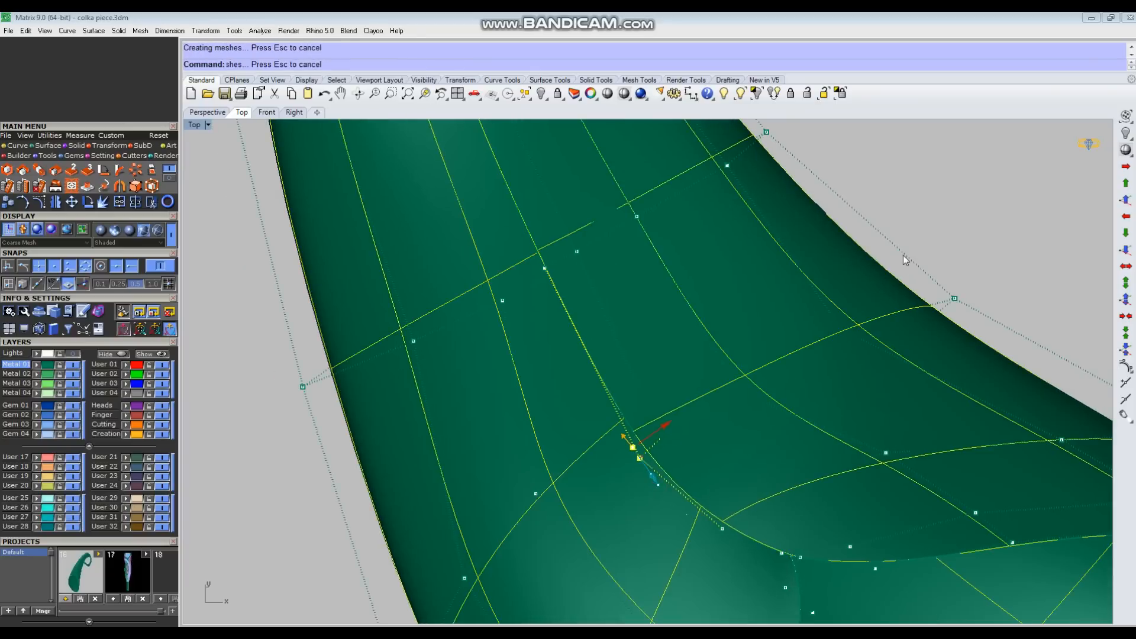
scroll(733, 452, "down", 3)
scroll(733, 452, "up", 1)
Step: Undo the surface offset, review the horn in Perspective and return to the Top view
key("ctrl+F4")
right_click_drag(694, 437, 743, 474)
key("ctrl+z")
right_click_drag(808, 438, 513, 518)
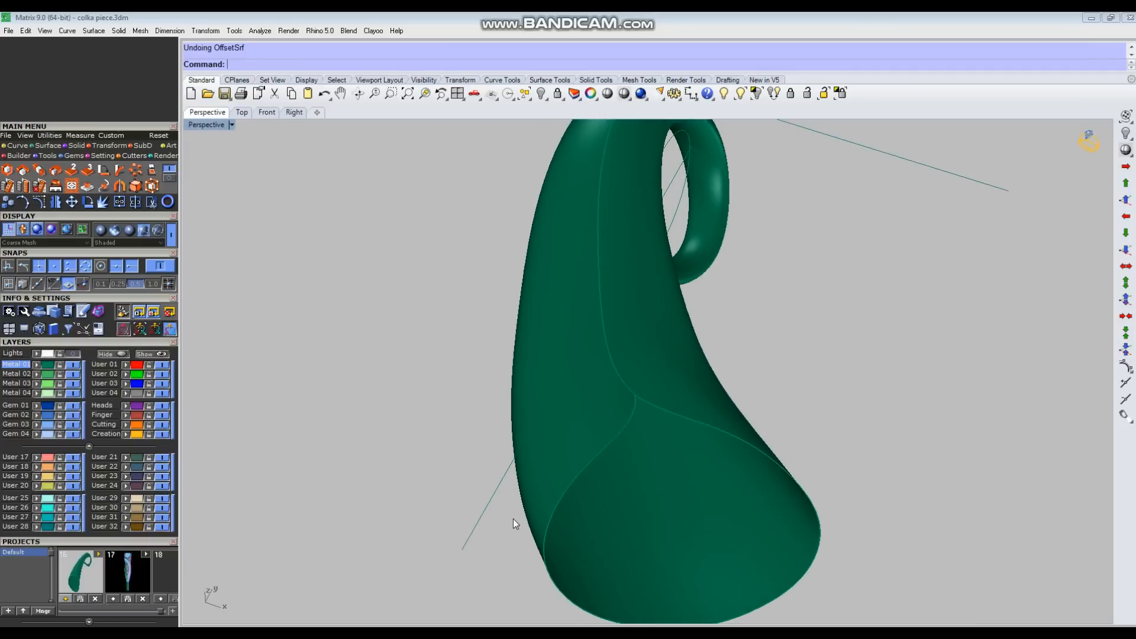
scroll(661, 347, "down", 6)
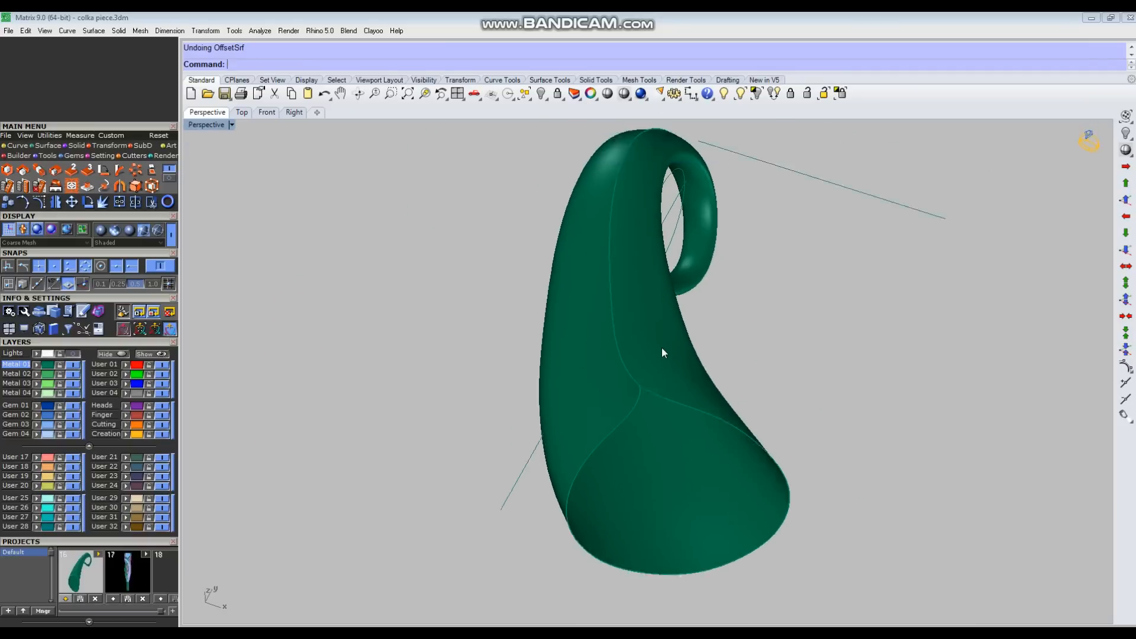
right_click_drag(709, 472, 654, 513)
key("ctrl+F1")
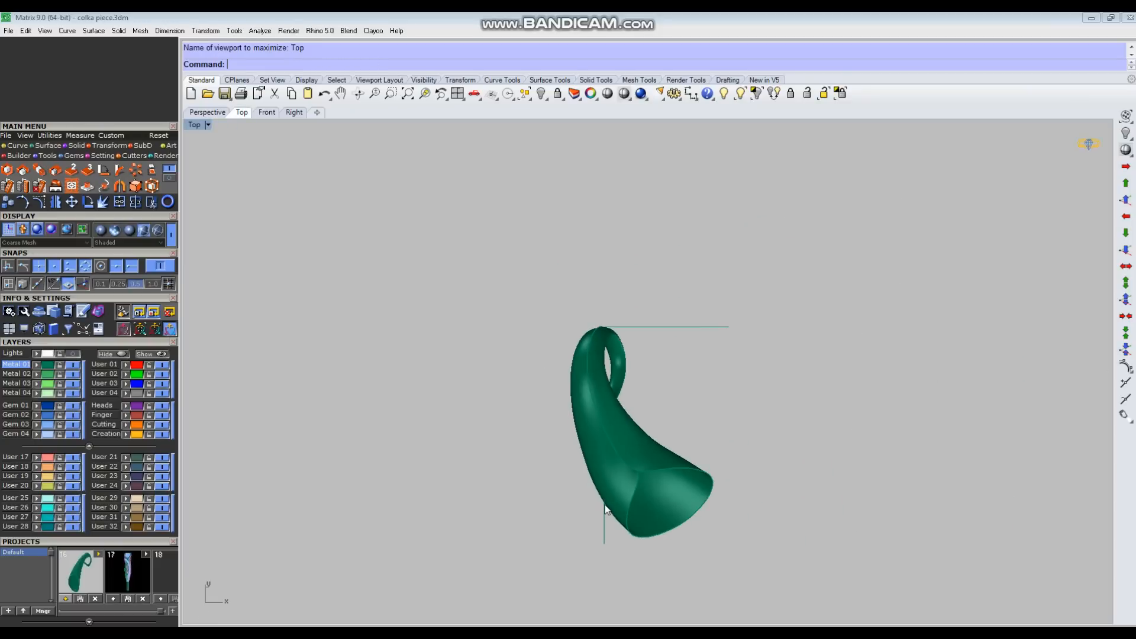
Step: In the Right view, move the row of control points at the hook's outer bend inward toward the guide circle
scroll(686, 509, "up", 3)
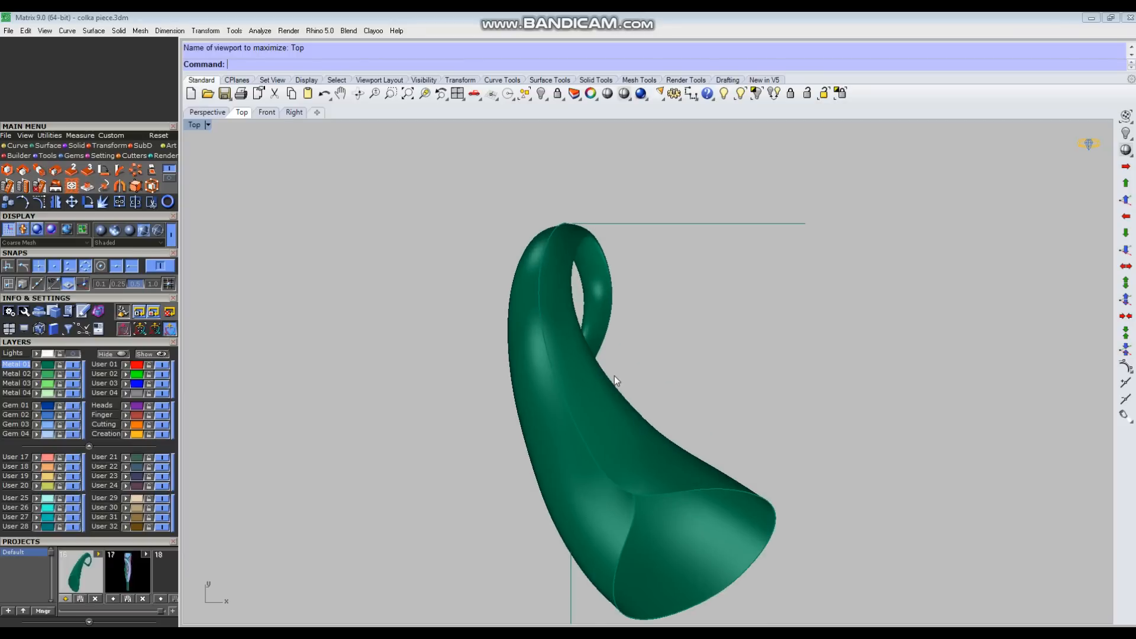
key("ctrl+F4")
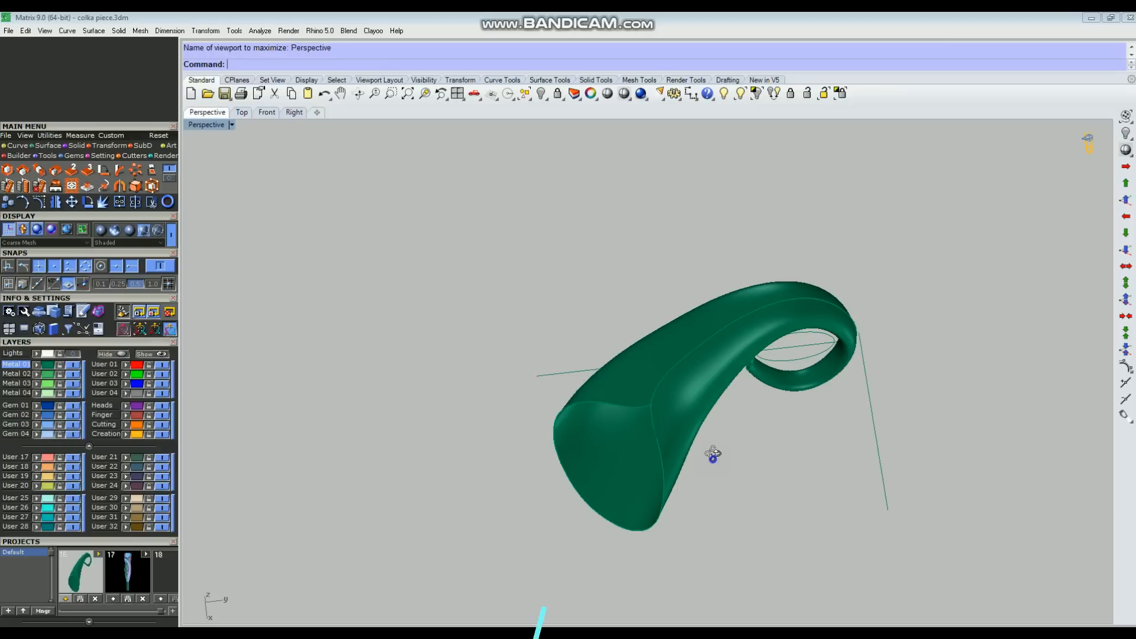
right_click_drag(713, 457, 810, 364)
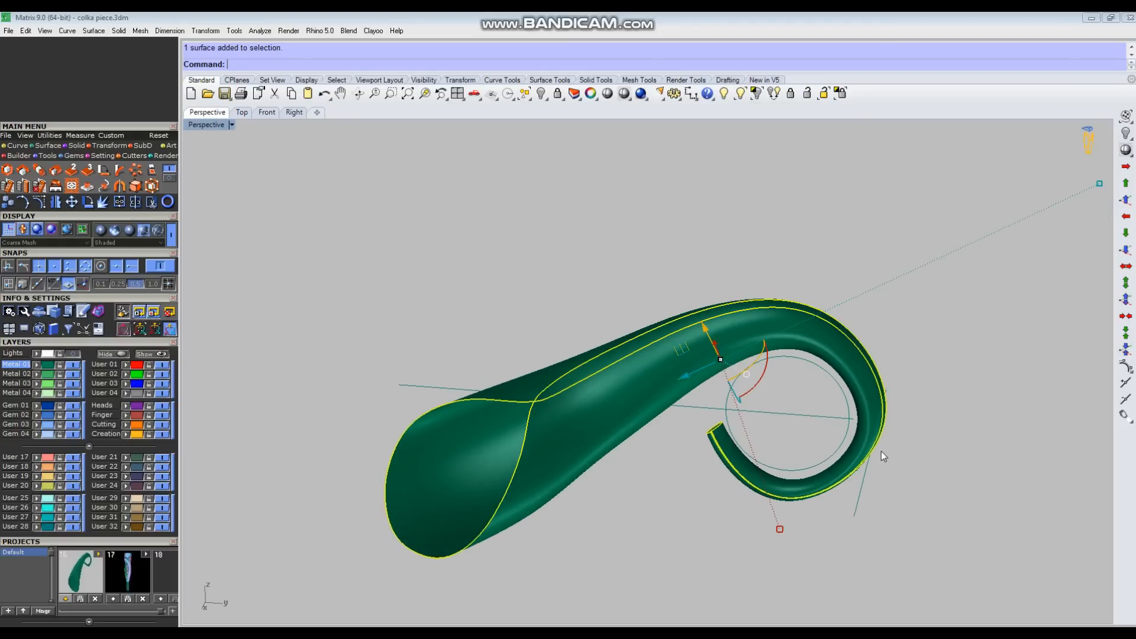
right_click_drag(782, 467, 876, 425)
scroll(875, 425, "up", 4)
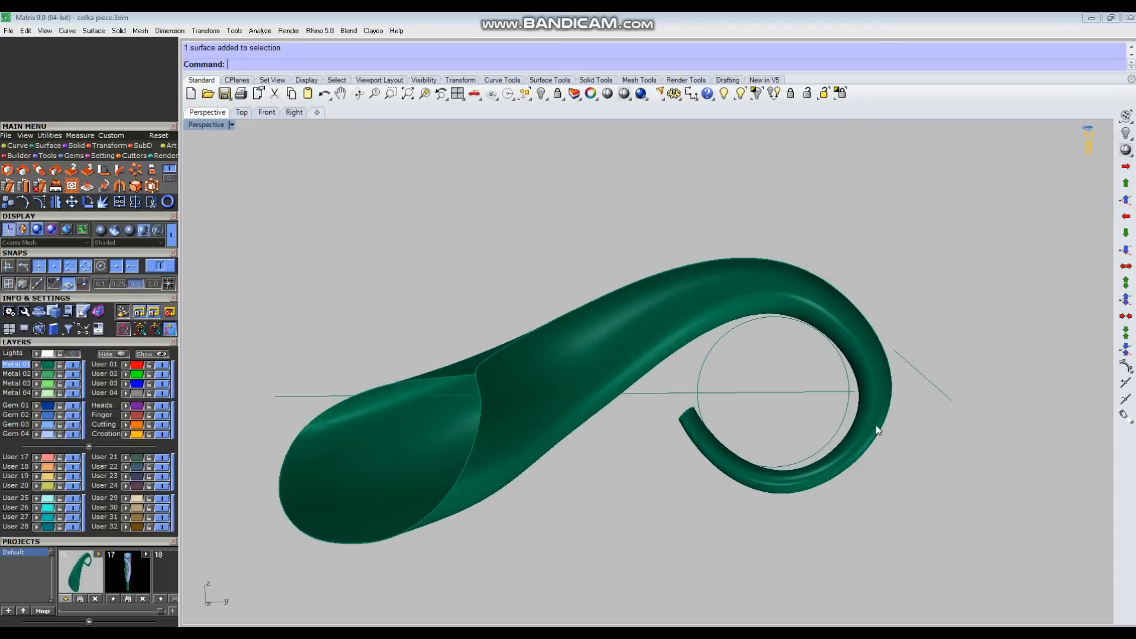
key("ctrl+F3")
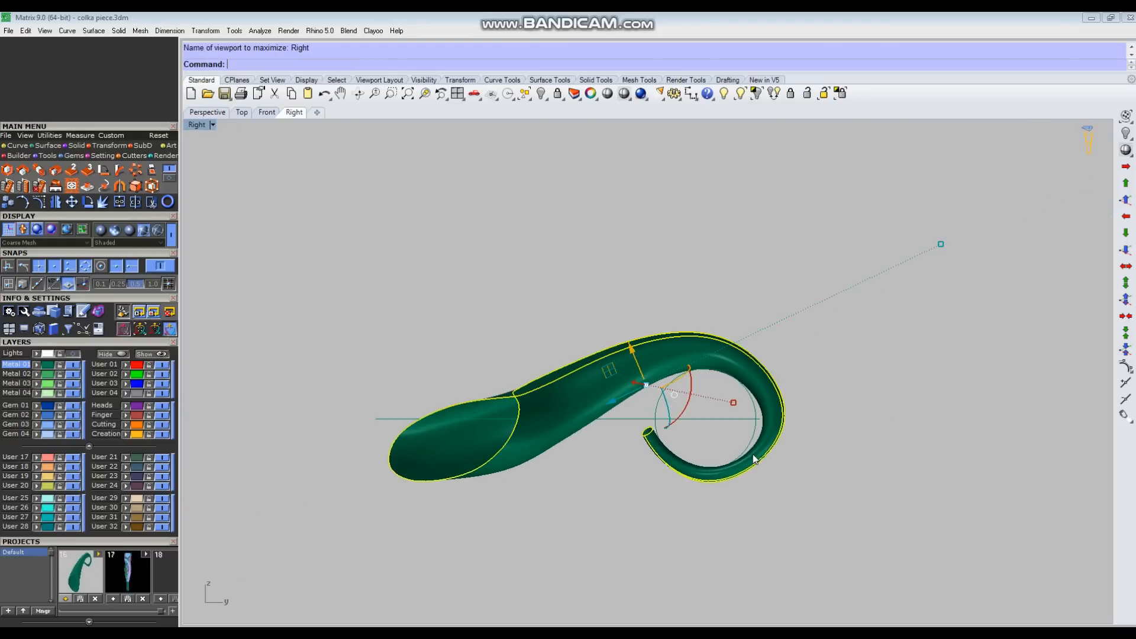
scroll(772, 429, "up", 4)
key("F10")
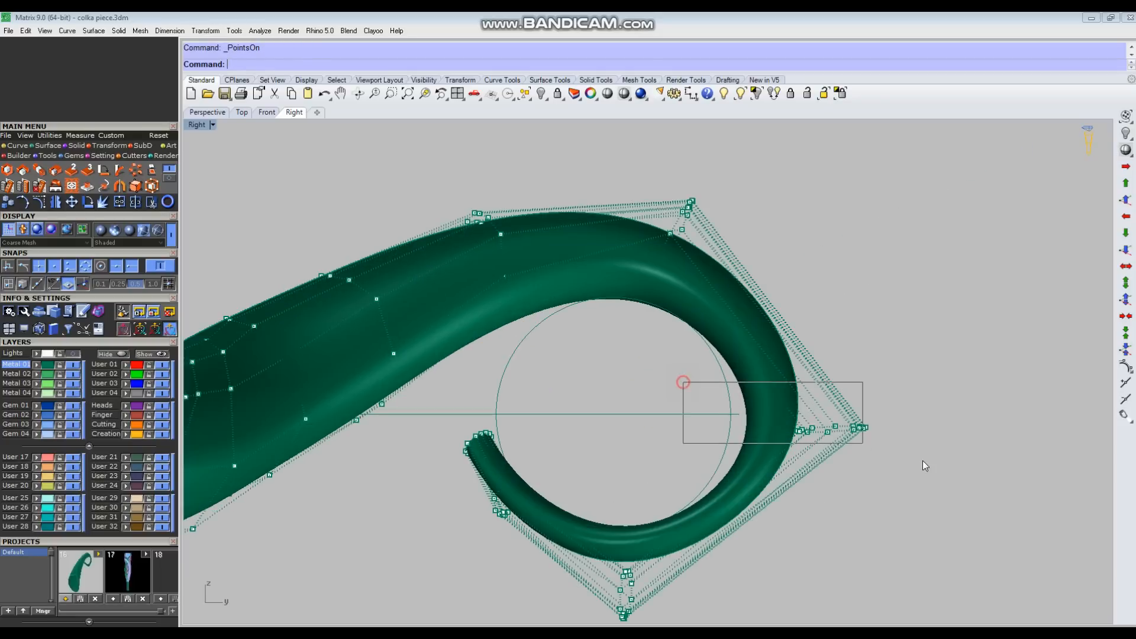
left_click_drag(925, 466, 867, 451)
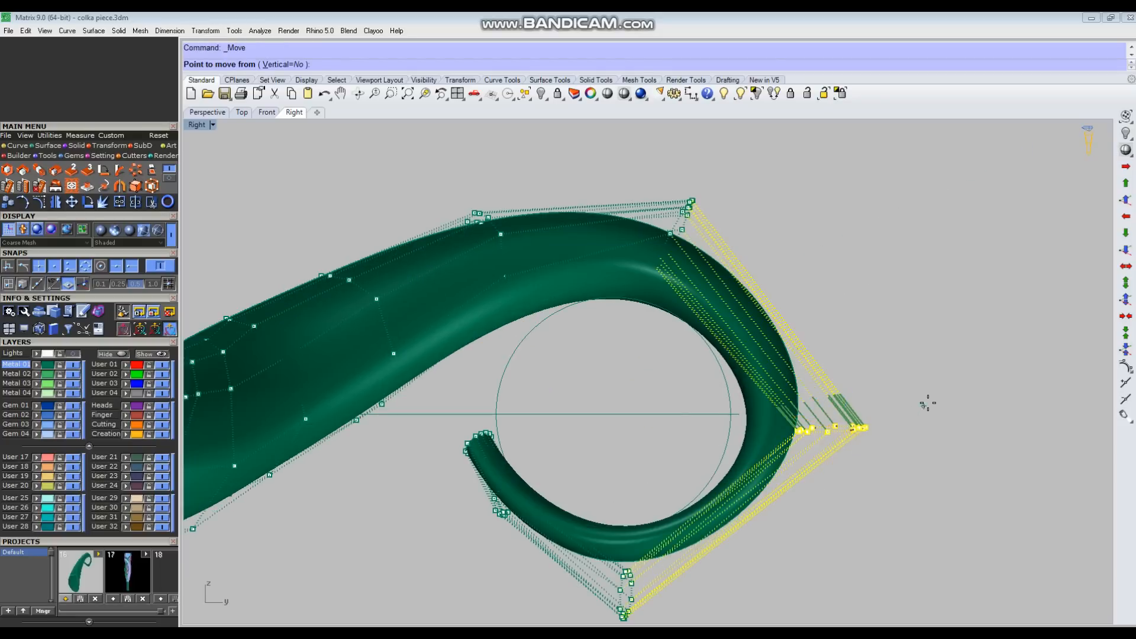
left_click(963, 382)
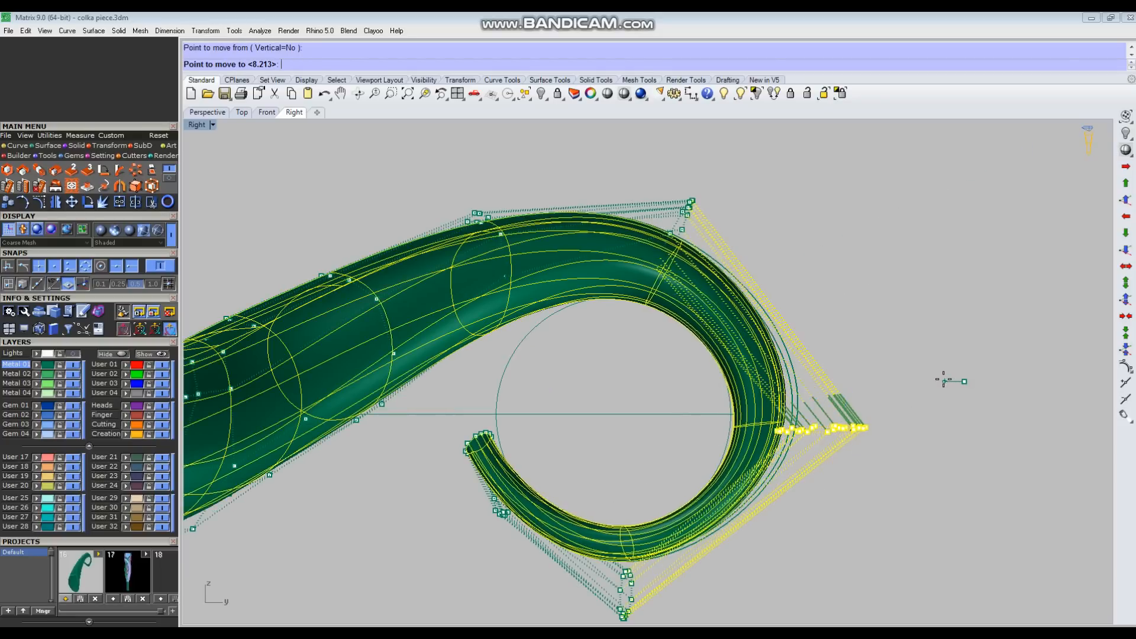
left_click(936, 361)
key("F11")
scroll(663, 381, "down", 5)
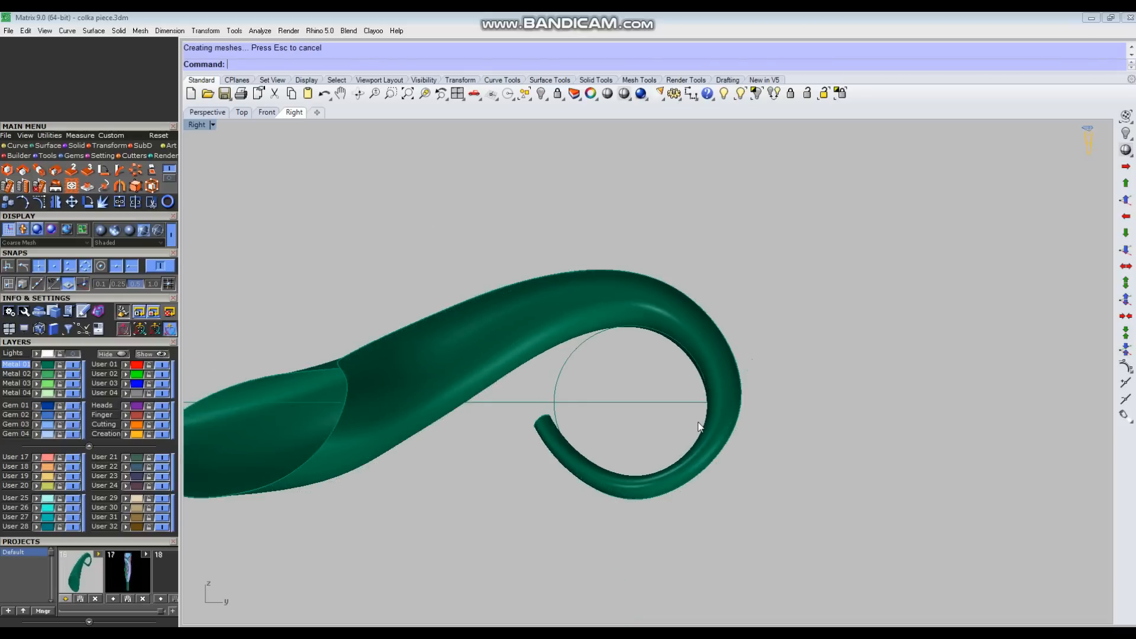
Step: Shift the control point rows at the hook's lowest point and outer bend slightly so the loop follows the guide circle
left_click(670, 454)
key("F10")
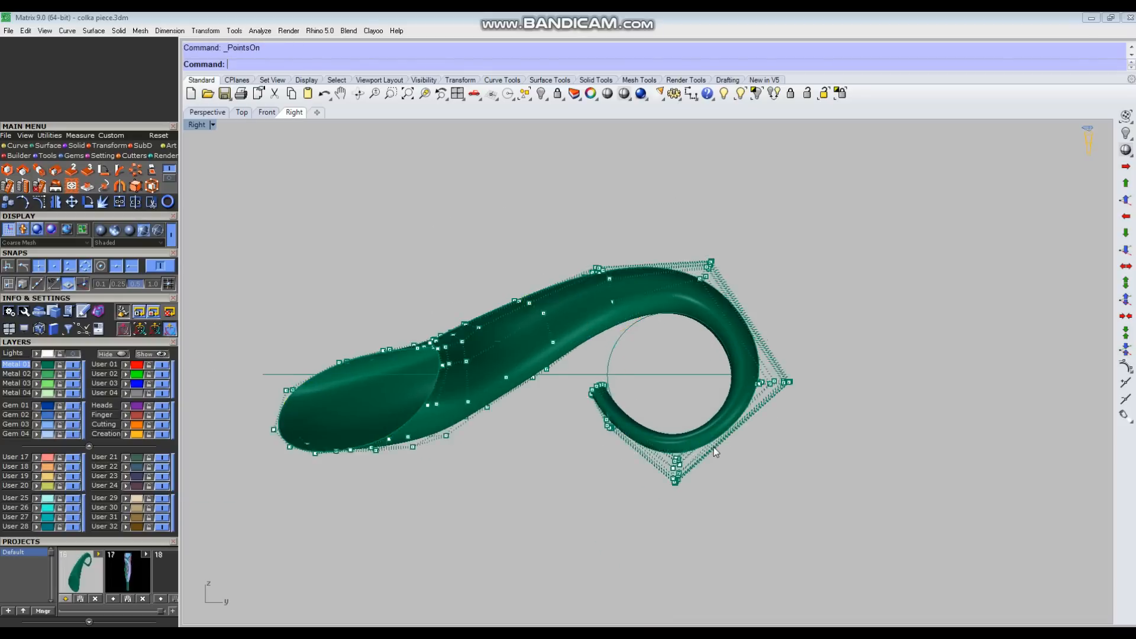
scroll(681, 453, "up", 3)
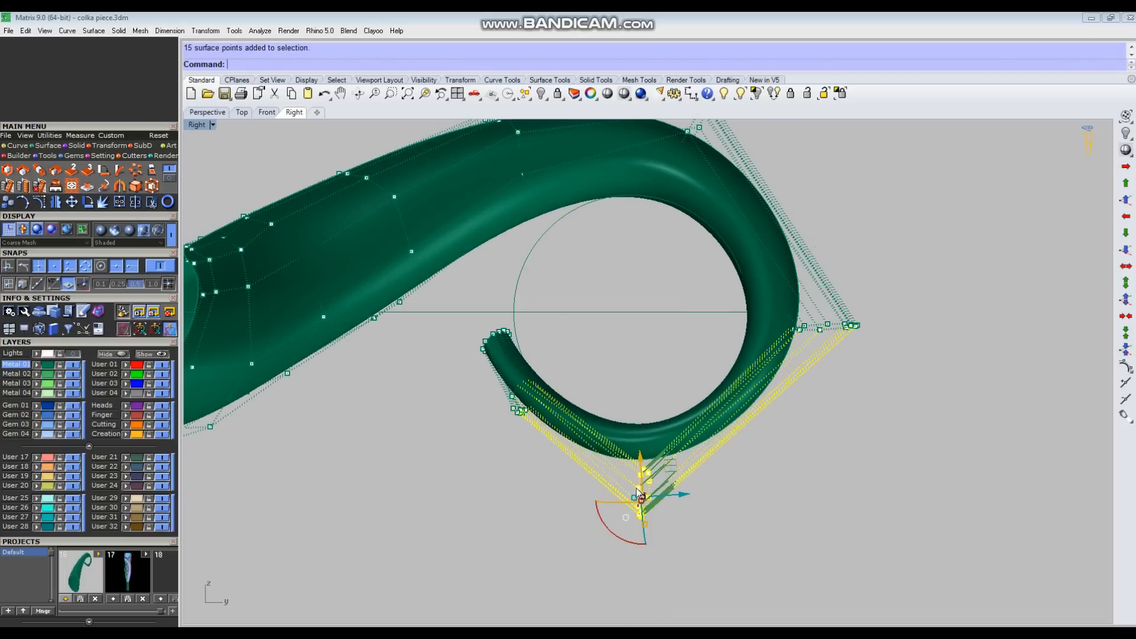
left_click_drag(674, 468, 679, 472)
left_click_drag(704, 279, 857, 355)
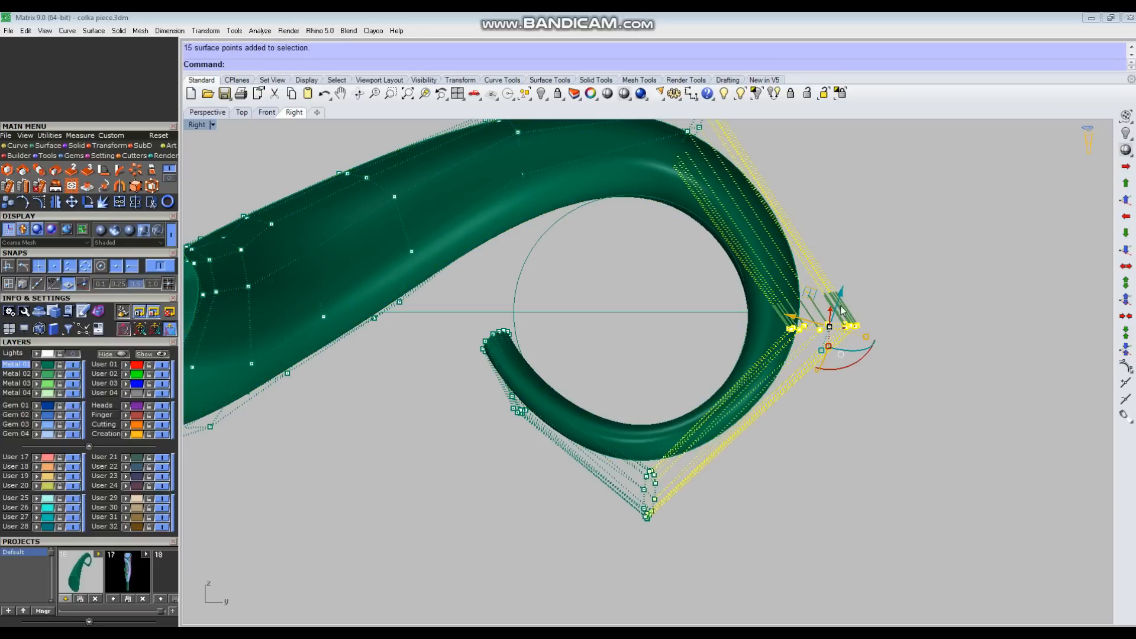
left_click_drag(817, 299, 817, 303)
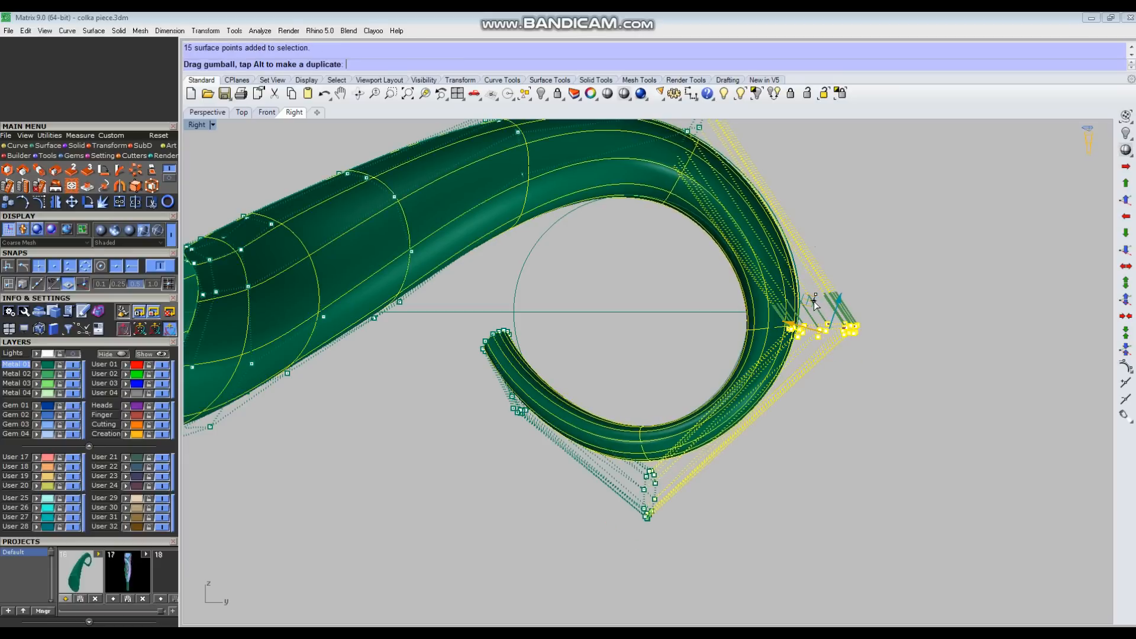
left_click(884, 446)
Step: Shift the row of control points at the crest of the hook slightly up and outward
scroll(676, 372, "down", 6)
right_click_drag(675, 336, 668, 374)
left_click_drag(738, 190, 739, 189)
scroll(655, 302, "up", 3)
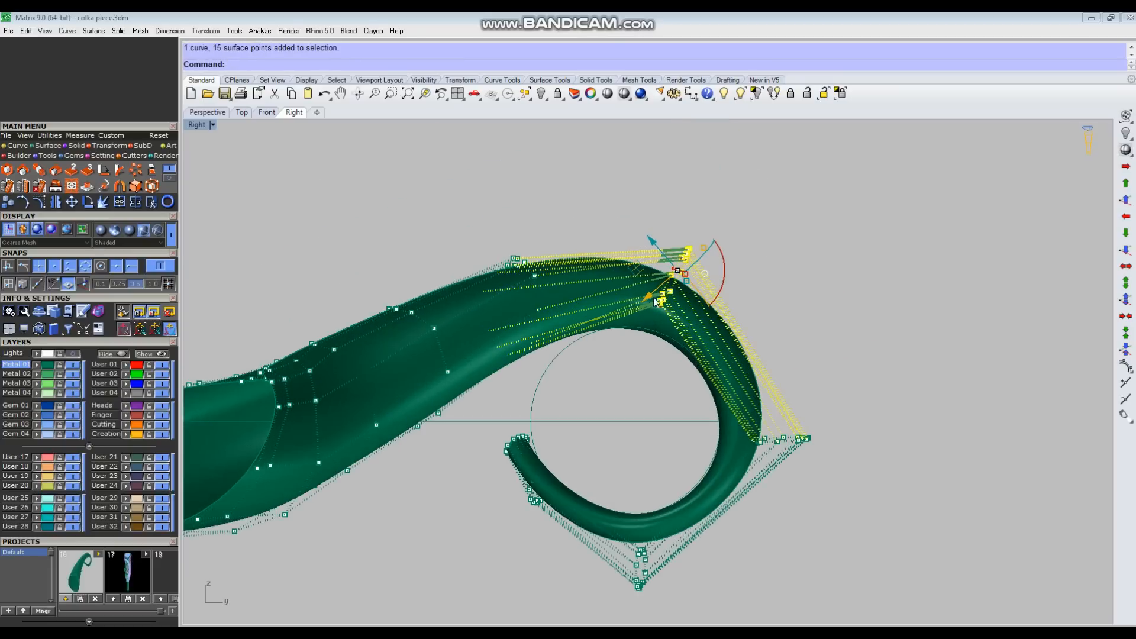
left_click_drag(639, 271, 642, 268)
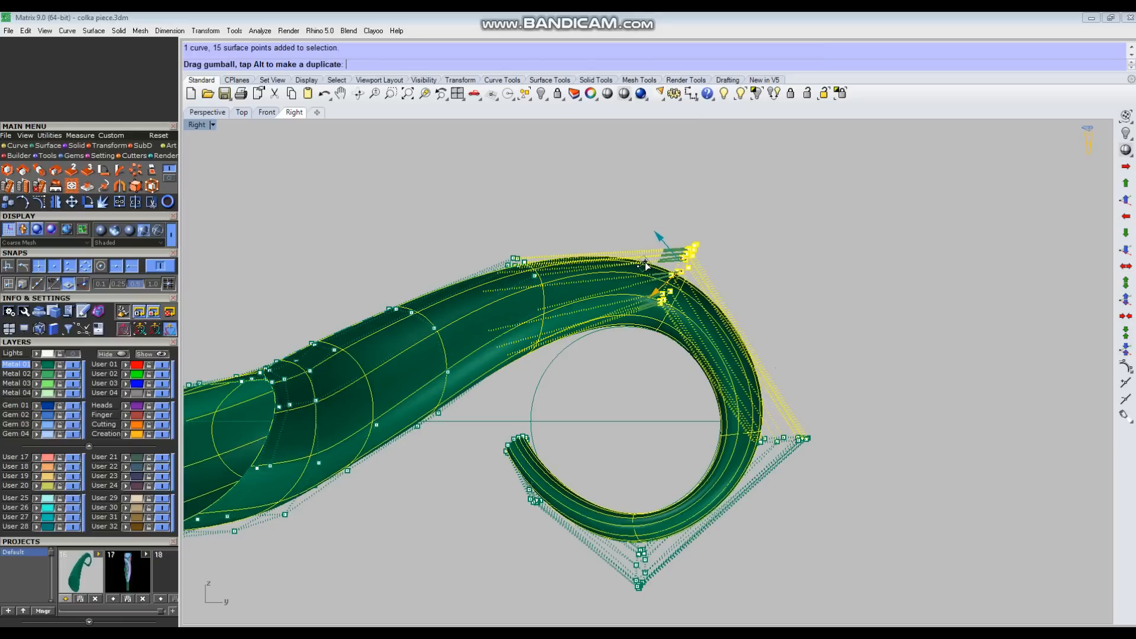
left_click(915, 347)
Step: Nudge the row of control points at the hook's outer bend slightly upward
scroll(677, 329, "down", 4)
scroll(715, 389, "up", 6)
left_click_drag(667, 358, 864, 458)
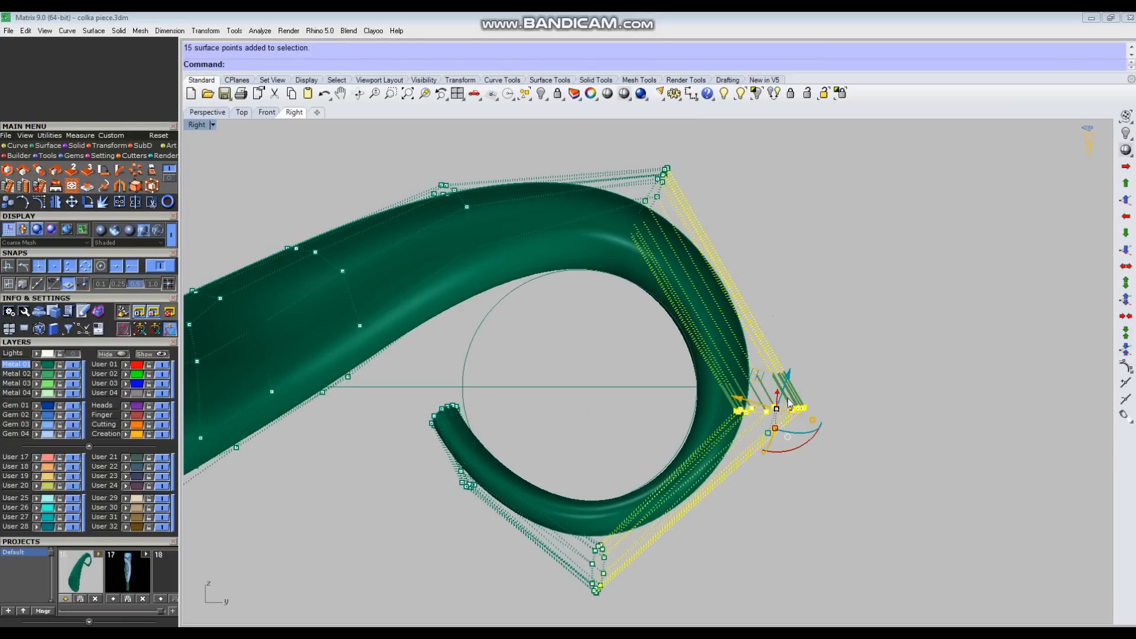
left_click_drag(764, 378, 762, 374)
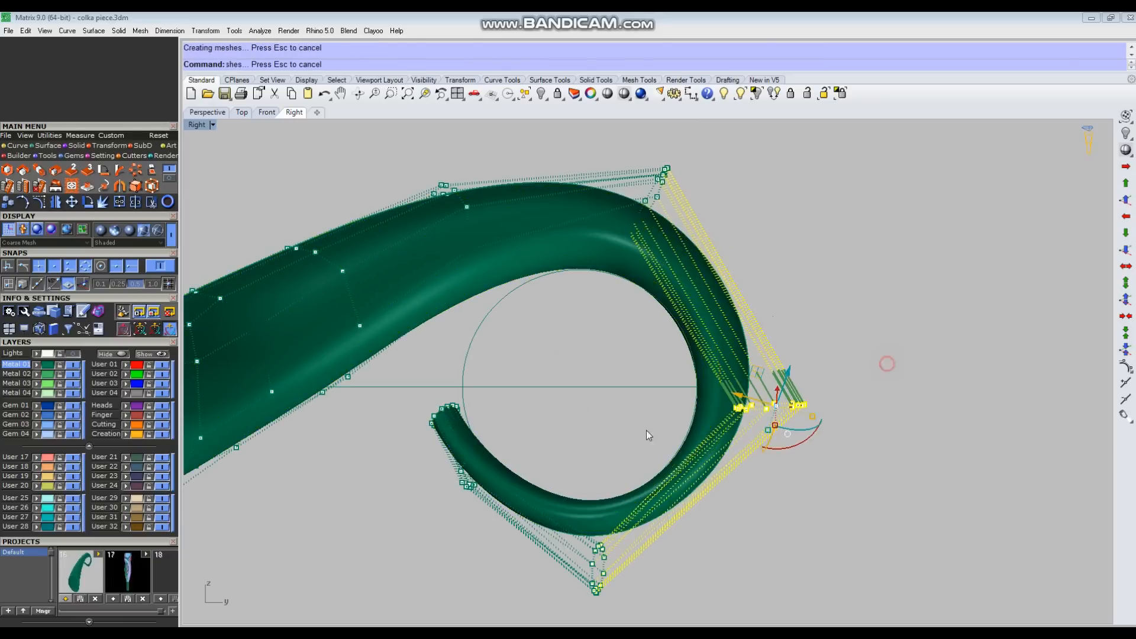
left_click(888, 363)
scroll(632, 446, "down", 7)
scroll(548, 448, "up", 5)
Step: Reposition the last two rows of control points at the hook's free end to curl it along the guide circle
left_click(583, 453)
scroll(583, 454, "up", 4)
key("F10")
left_click_drag(626, 405, 599, 434)
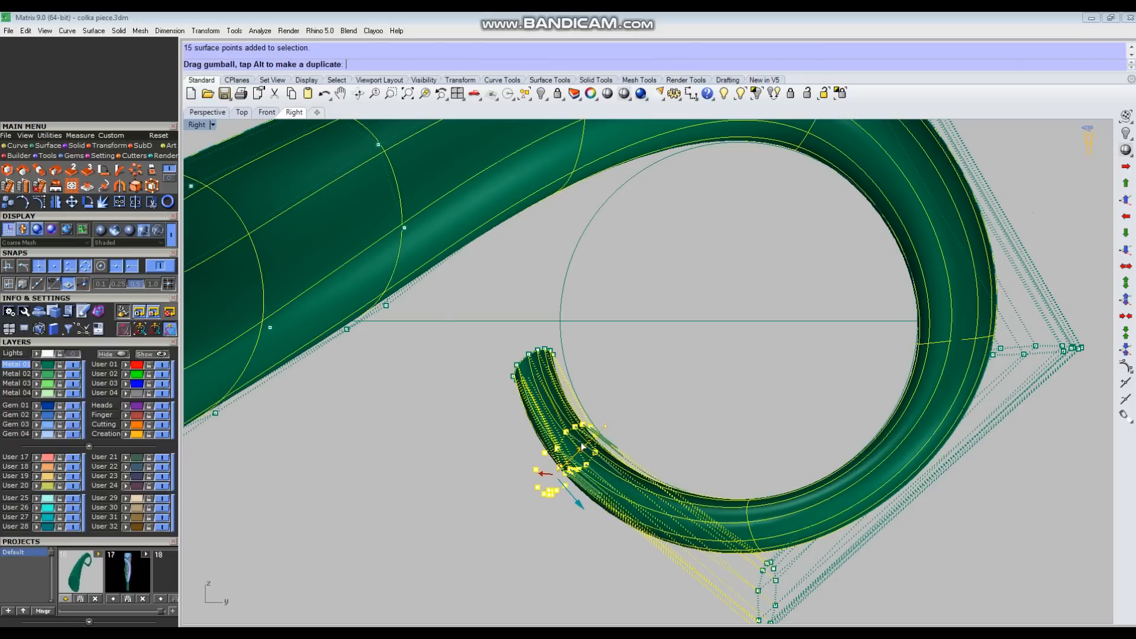
left_click(657, 396)
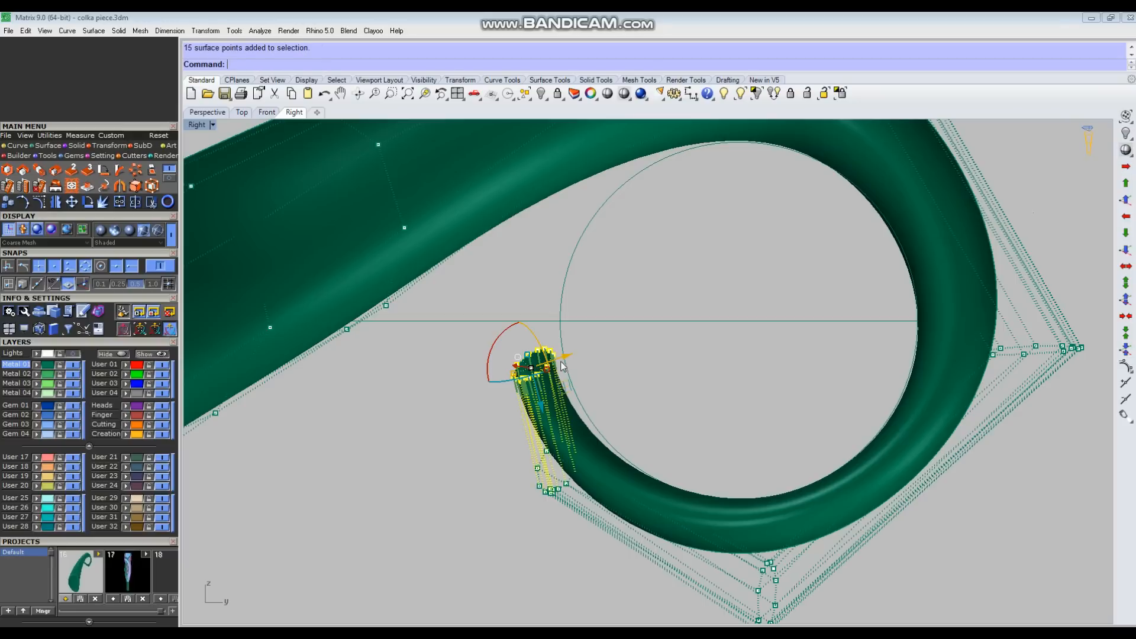
left_click_drag(561, 362, 567, 353)
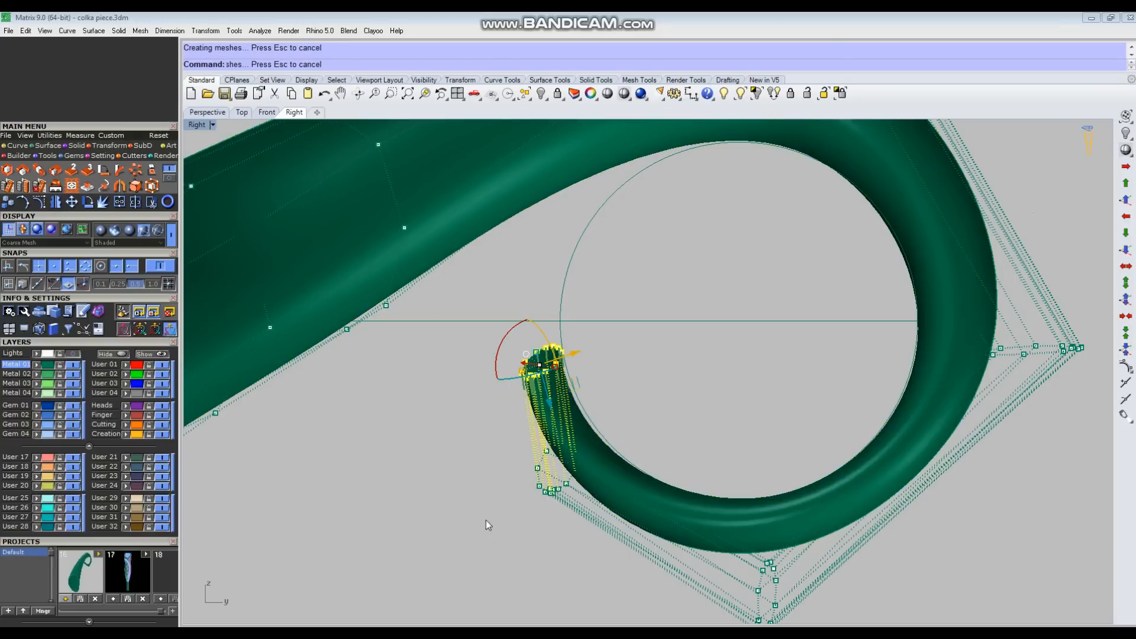
left_click_drag(601, 423, 590, 444)
left_click(712, 382)
Step: Fine-tune the control point rows at the hook's underside and outer bend, and turn the control points off
scroll(694, 398, "down", 4)
left_click_drag(696, 405, 771, 543)
left_click_drag(732, 481, 733, 485)
left_click(809, 369)
left_click_drag(993, 314, 992, 315)
scroll(911, 355, "up", 4)
left_click_drag(897, 307, 898, 299)
left_click(904, 445)
scroll(718, 486, "down", 6)
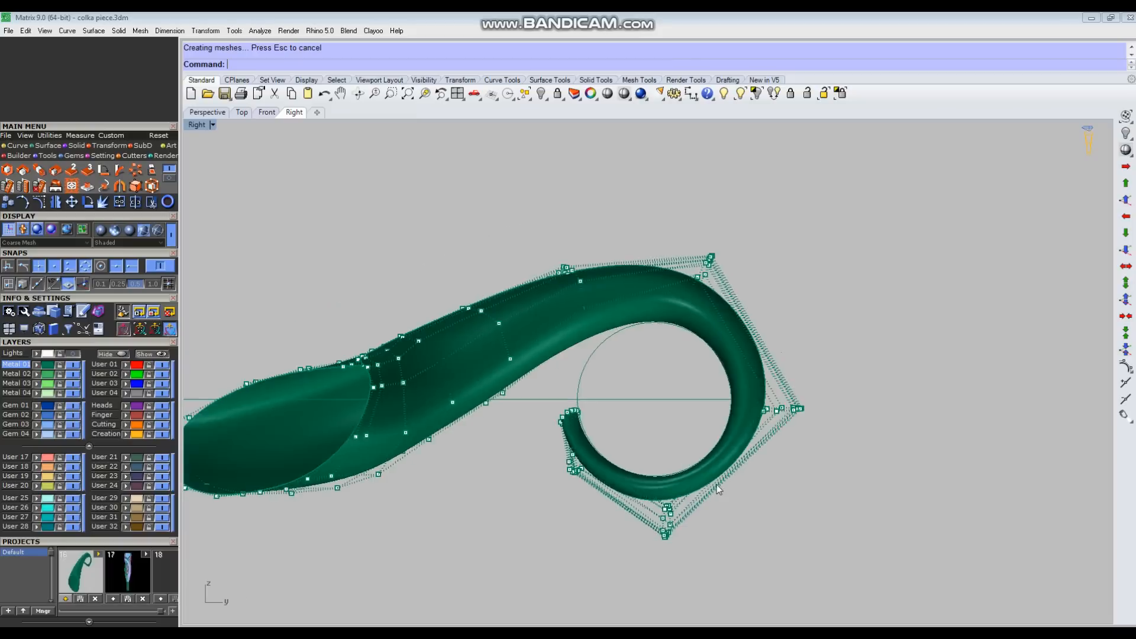
key("Escape")
scroll(727, 424, "down", 8)
Step: Rebuild the horn surface in the Perspective view with 15 U and 11 V points at degree 3
key("ctrl+F4")
right_click_drag(641, 451, 644, 409)
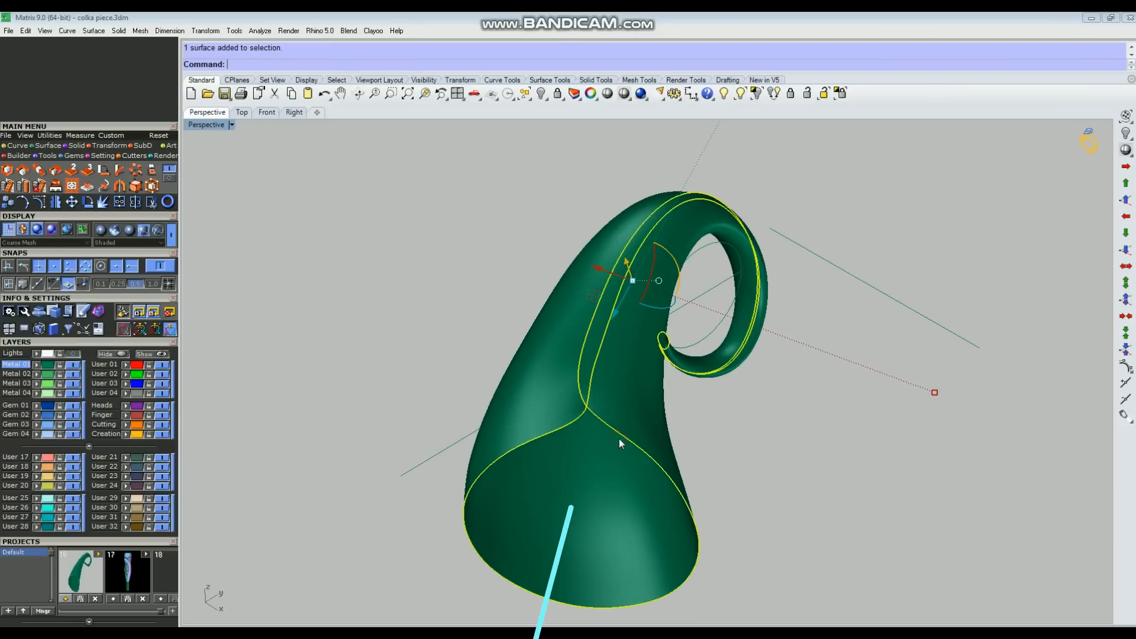
right_click(631, 409)
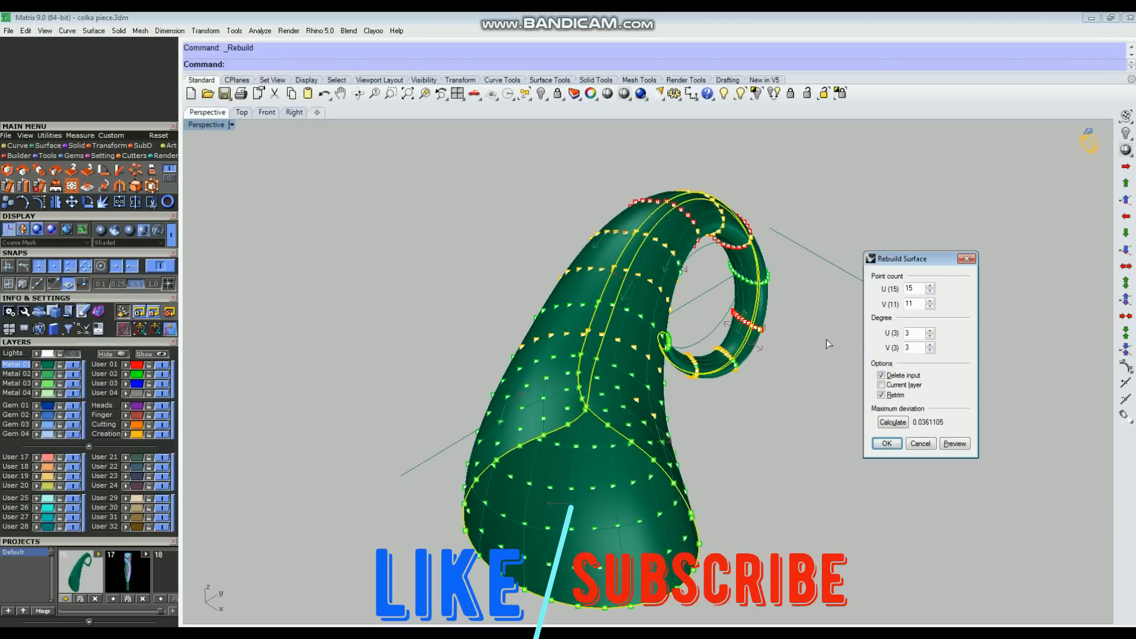
key("Return")
Step: Offset the rebuilt horn surface to give its wall thickness, and check the open rim
right_click_drag(770, 442, 649, 404)
type("os")
key("Return")
right_click_drag(893, 385, 553, 332)
right_click_drag(610, 355, 616, 384)
key("Return")
key("Escape")
right_click_drag(667, 379, 681, 410)
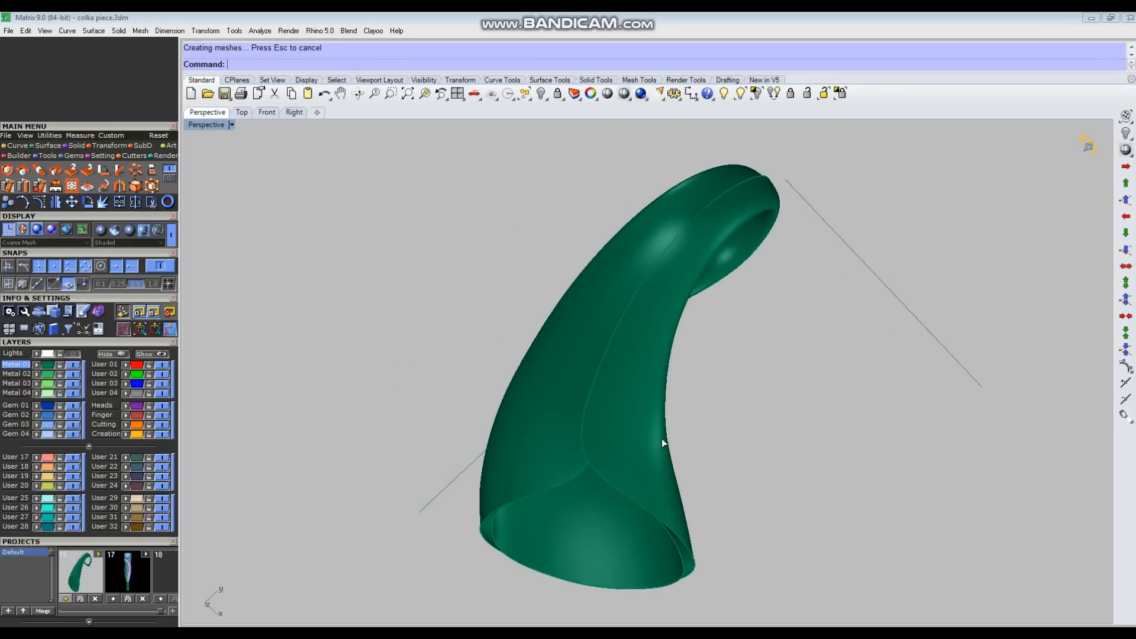
Step: Display the pendant reference sketch behind the horn in the Top view
key("ctrl+F1")
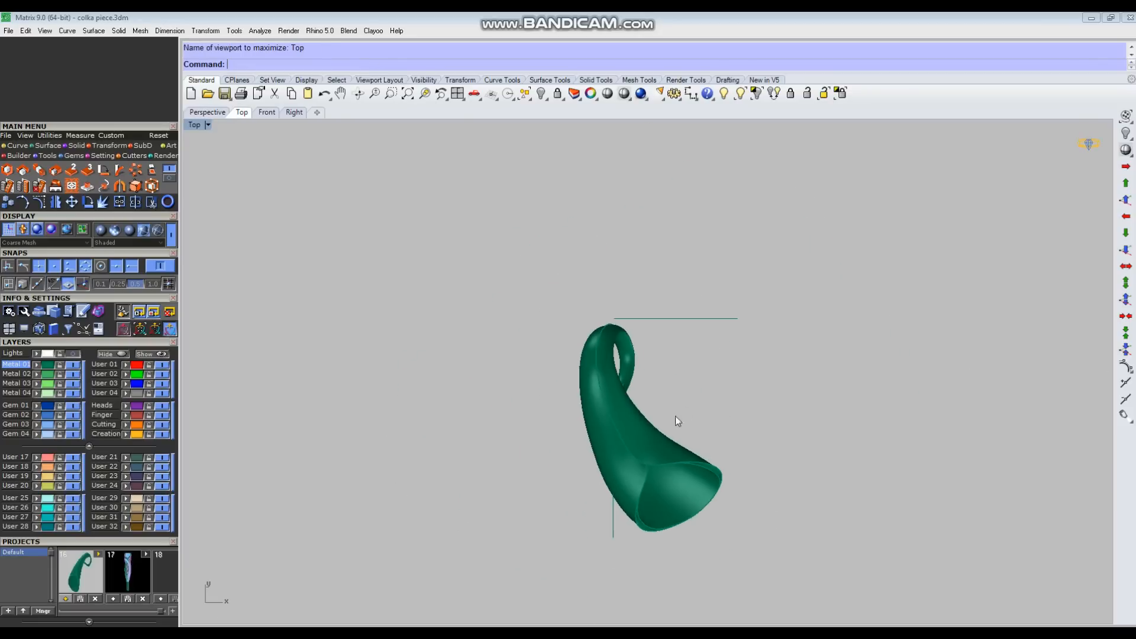
left_click(60, 354)
right_click_drag(590, 421, 539, 343)
right_click_drag(695, 423, 681, 399)
scroll(725, 389, "down", 3)
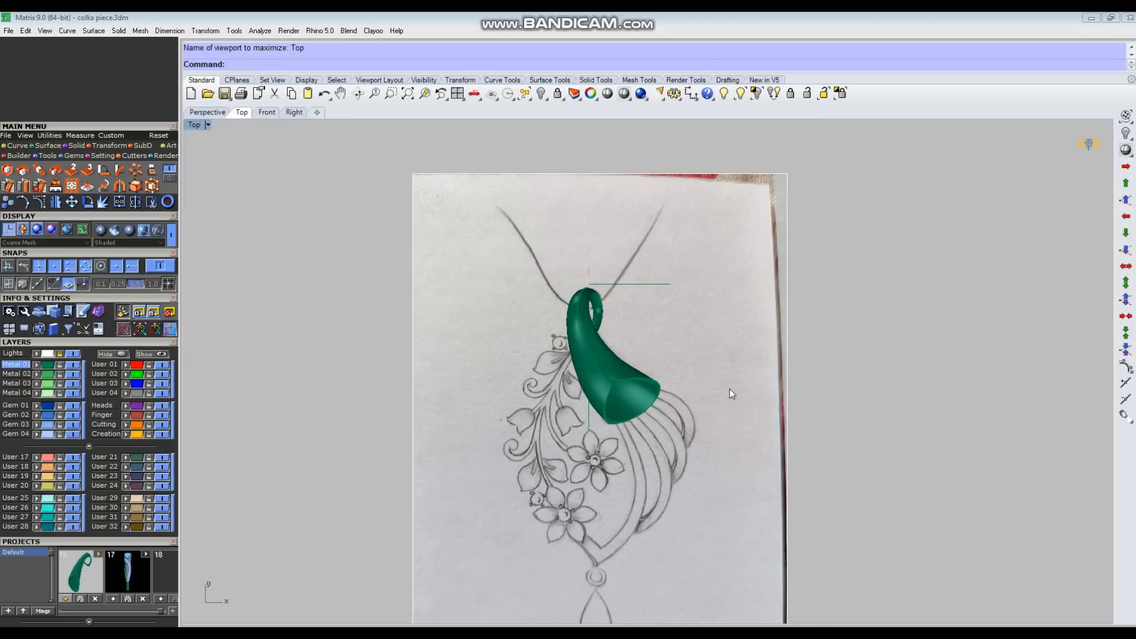
Step: Move the reference sketch sideways so its drawn horn sits beside the modelled horn for comparison
left_click(580, 454)
left_click(635, 459)
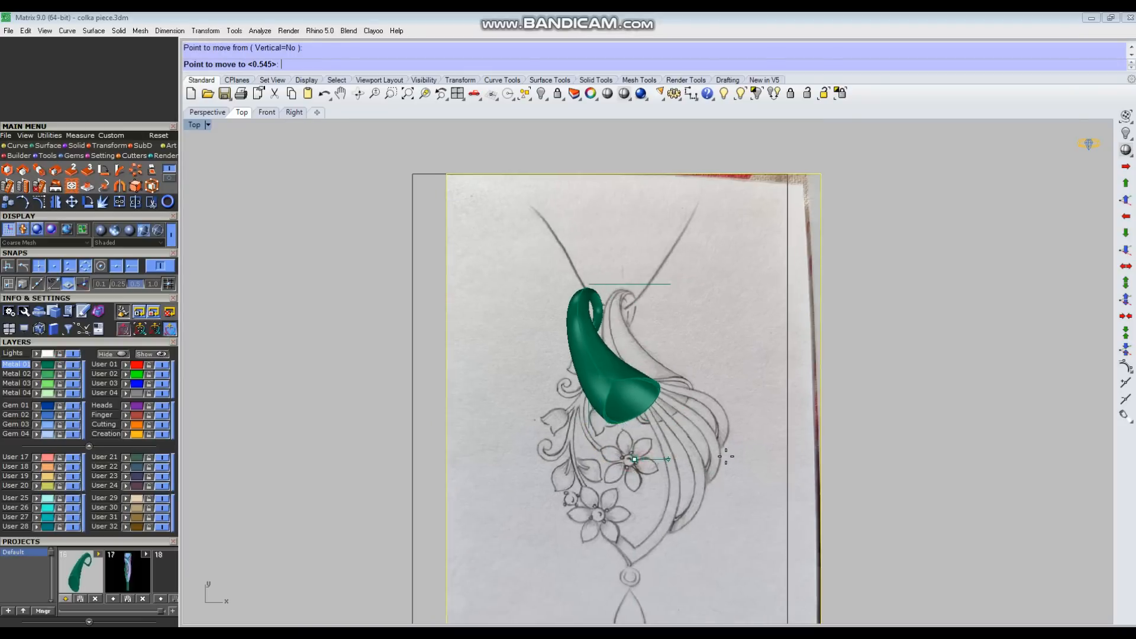
left_click(729, 457)
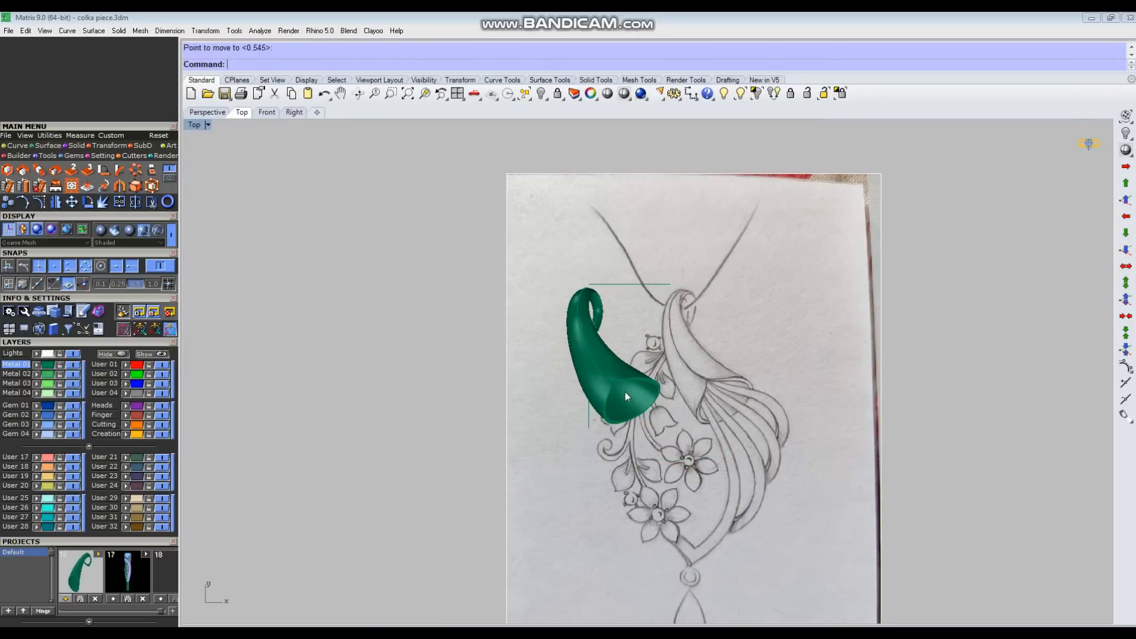
scroll(585, 322, "up", 3)
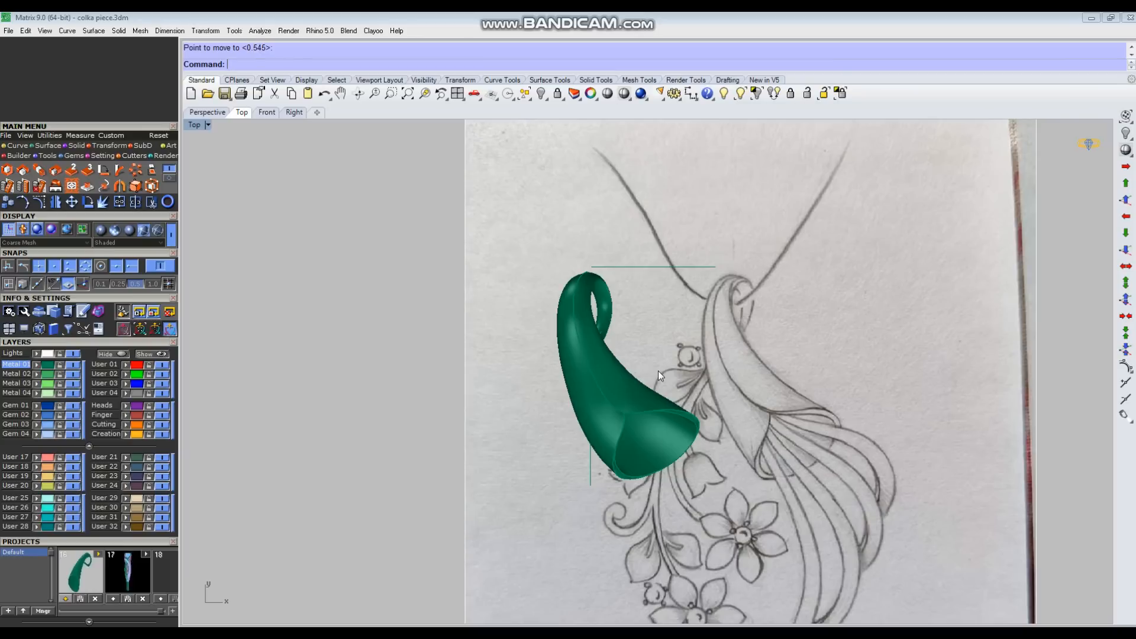
scroll(636, 388, "up", 3)
scroll(632, 382, "down", 2)
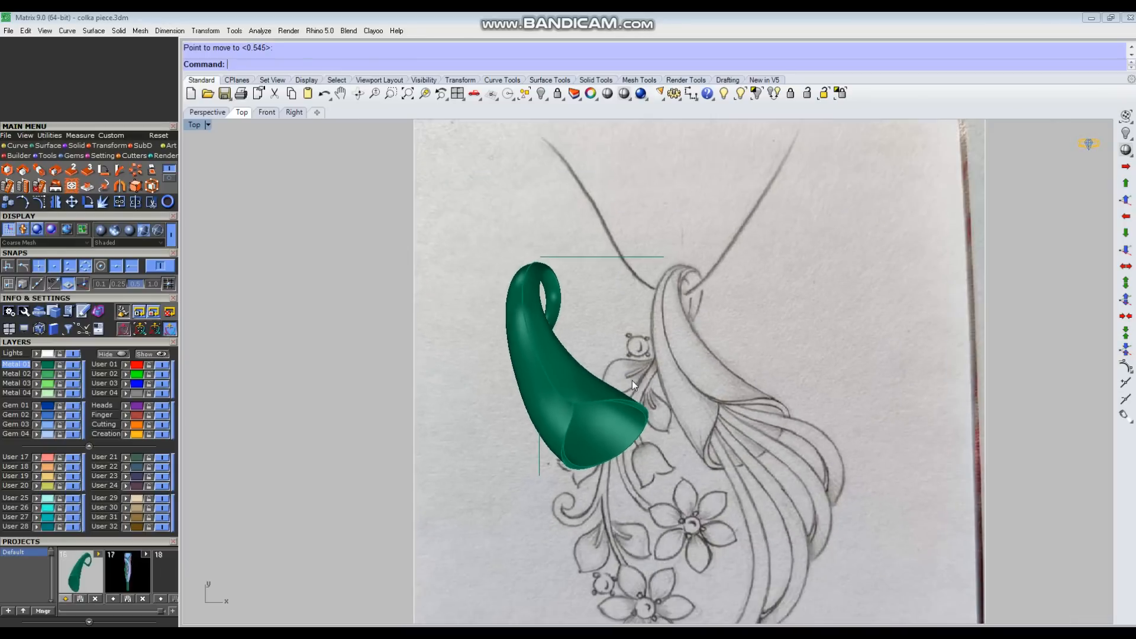